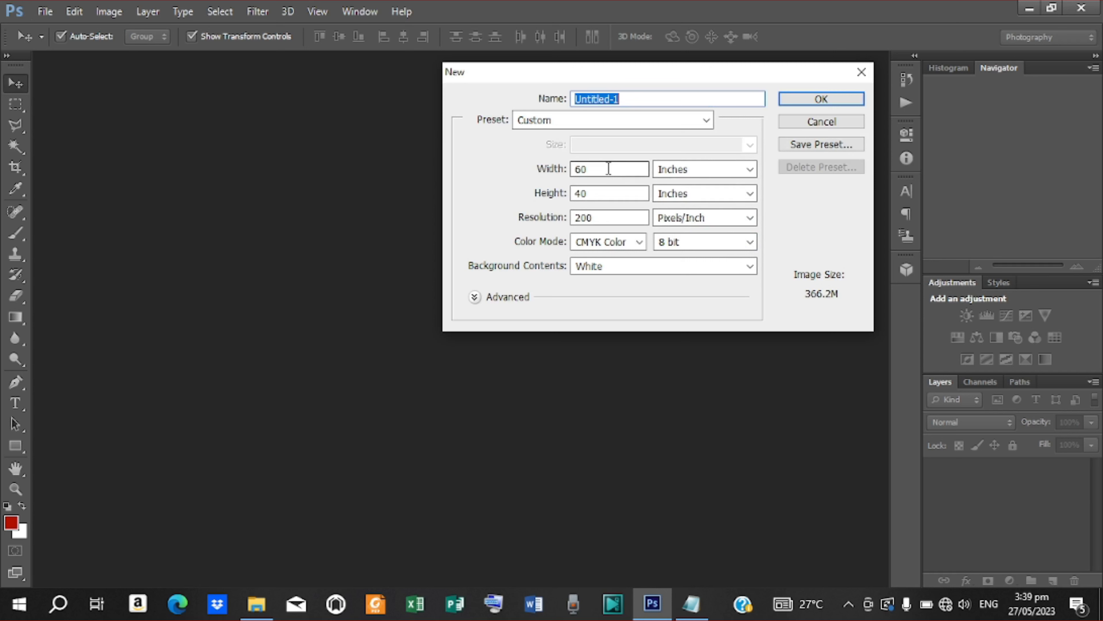
Step: Enter width 40 and height 30 inches in the New document settings and create the document
{"action": "left_click", "coordinate": [621, 173]}
{"action": "left_click_drag", "start_coordinate": [621, 174], "coordinate": [573, 173]}
{"action": "type", "text": "40"}
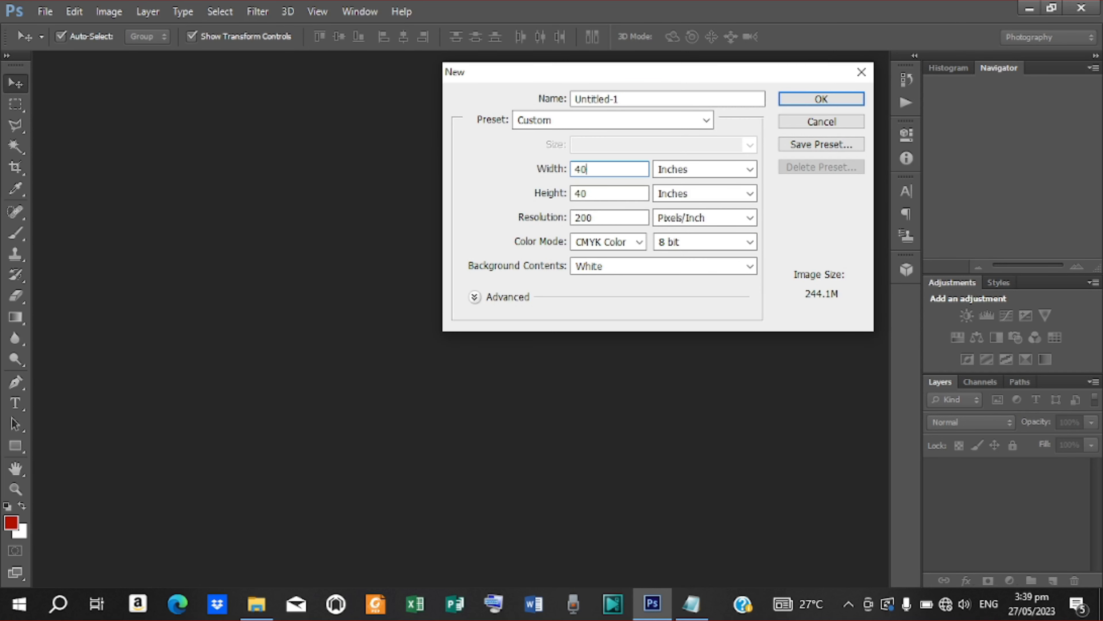
{"action": "double_click", "coordinate": [589, 193]}
{"action": "type", "text": "30"}
{"action": "left_click", "coordinate": [823, 98]}
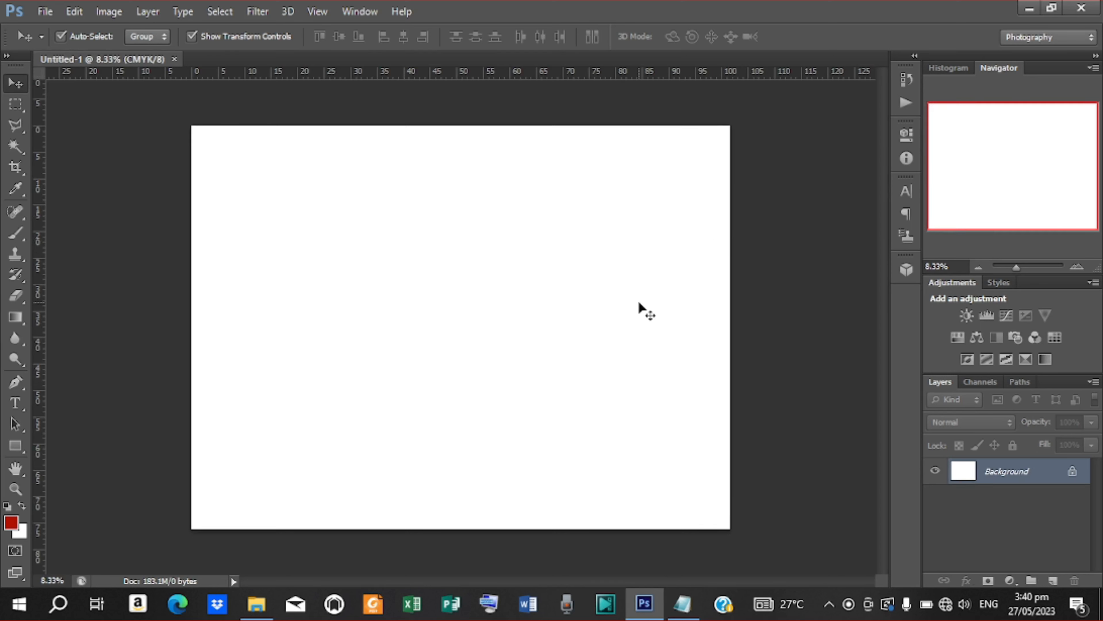
Step: Draw a closed curved wedge shape with the Pen tool in the lower-left corner
{"action": "left_click", "coordinate": [17, 385]}
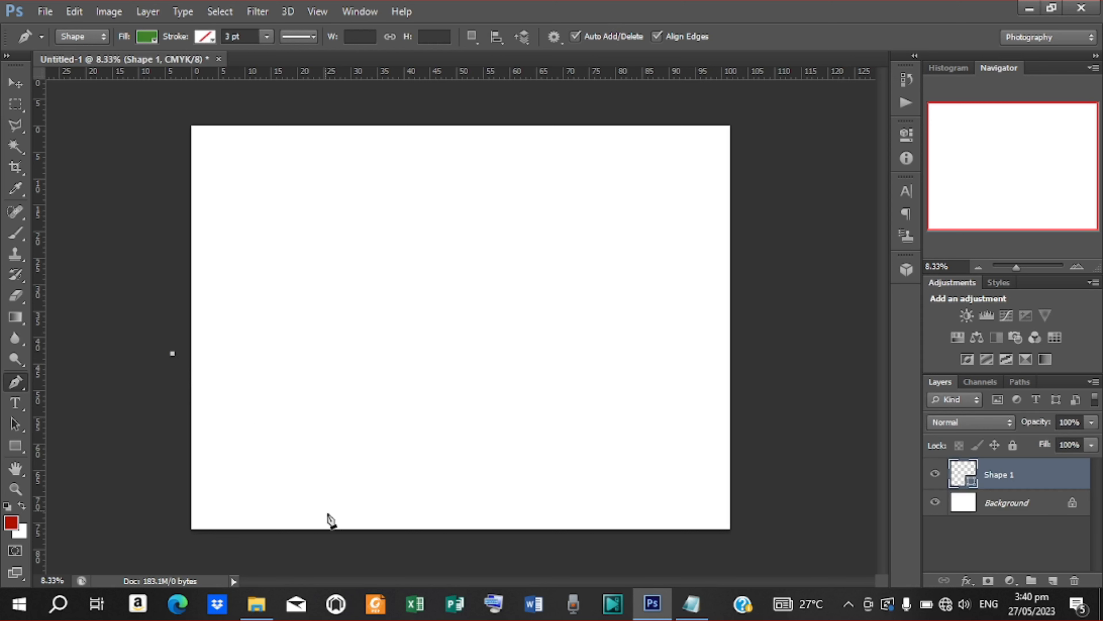
{"action": "left_click_drag", "start_coordinate": [375, 546], "coordinate": [507, 556]}
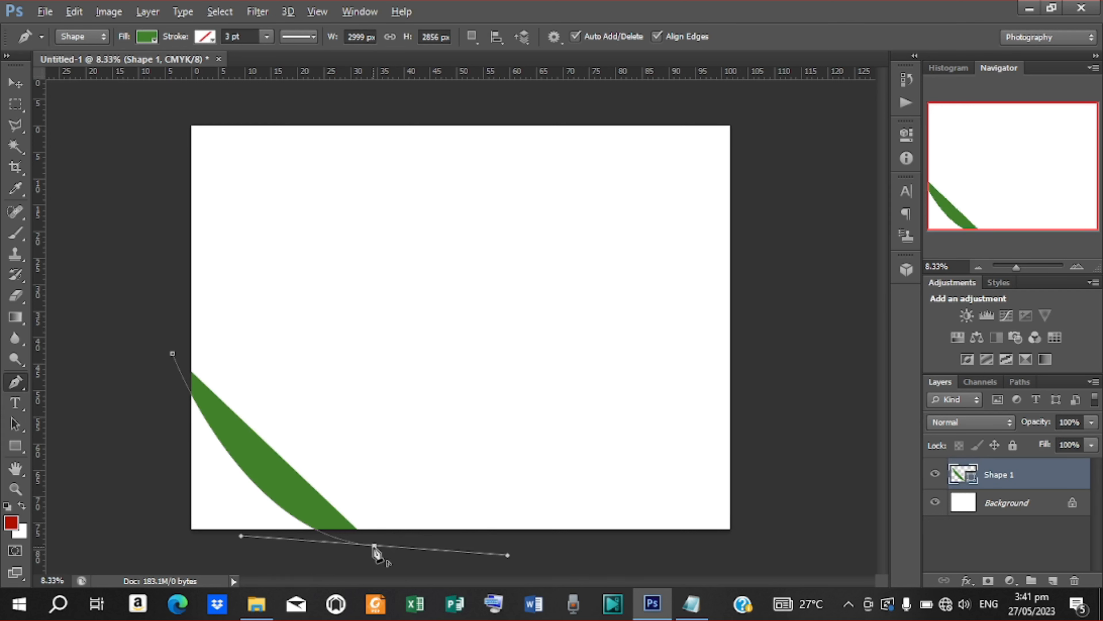
{"action": "left_click", "coordinate": [374, 546], "text": "alt"}
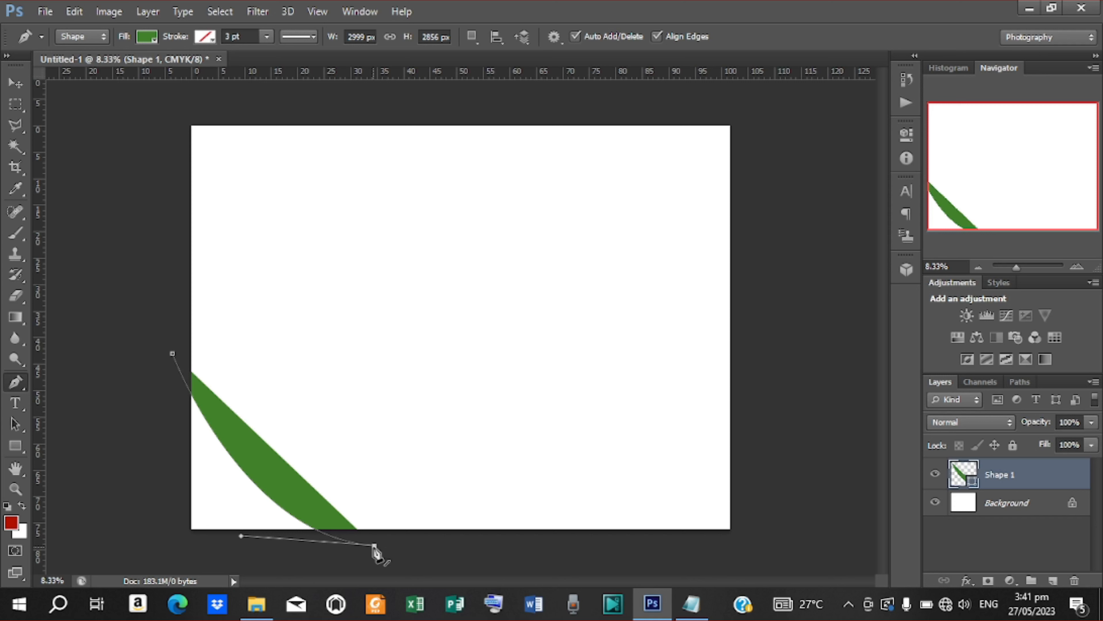
{"action": "left_click", "coordinate": [141, 553]}
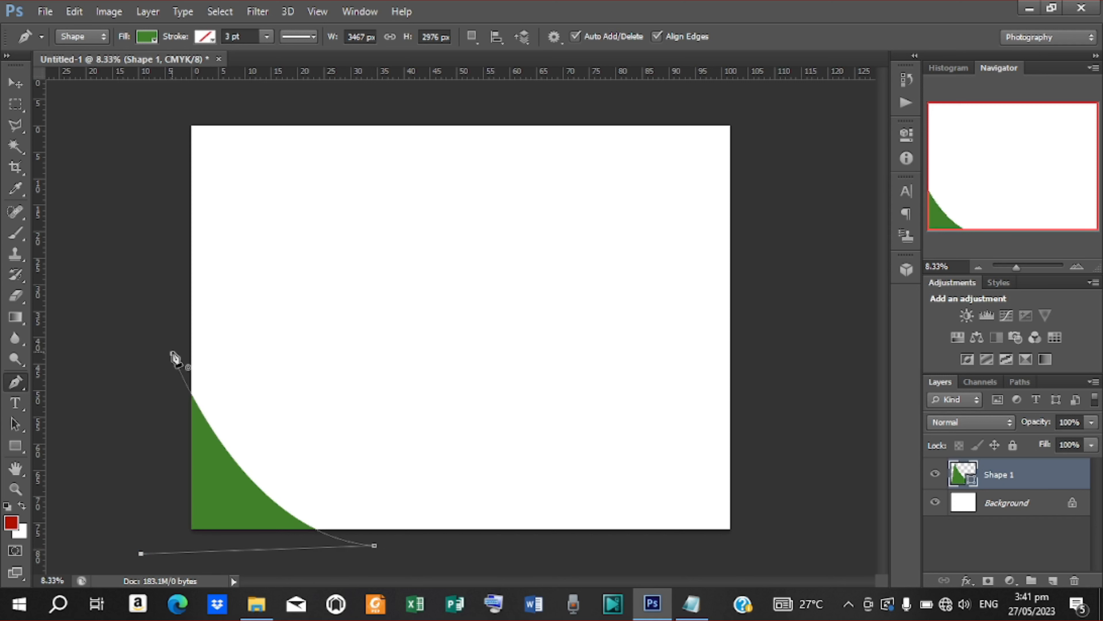
{"action": "left_click", "coordinate": [172, 355]}
Step: Shift the wedge slightly up and right and rotate it slightly counterclockwise
{"action": "left_click", "coordinate": [17, 83]}
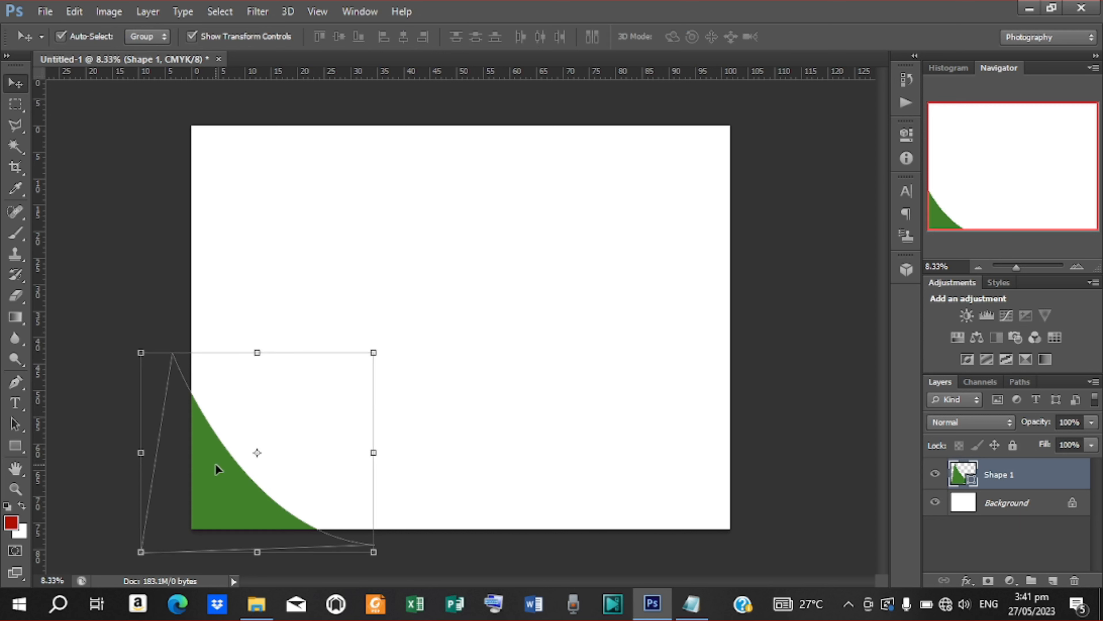
{"action": "left_click_drag", "start_coordinate": [217, 469], "coordinate": [231, 459]}
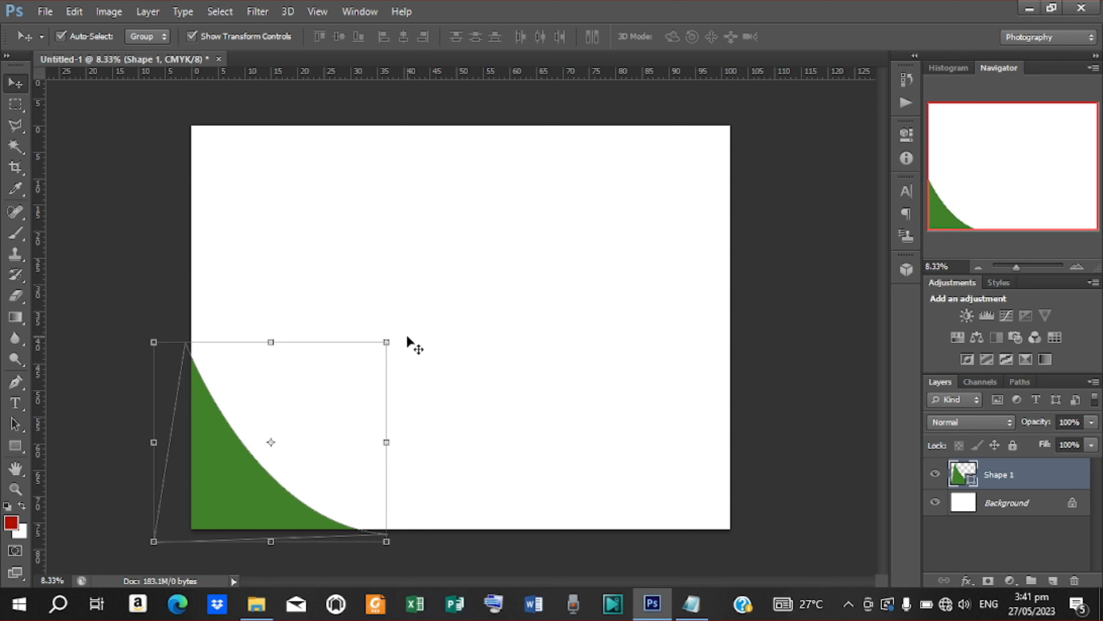
{"action": "left_click", "coordinate": [395, 339]}
{"action": "left_click_drag", "start_coordinate": [398, 339], "coordinate": [394, 338]}
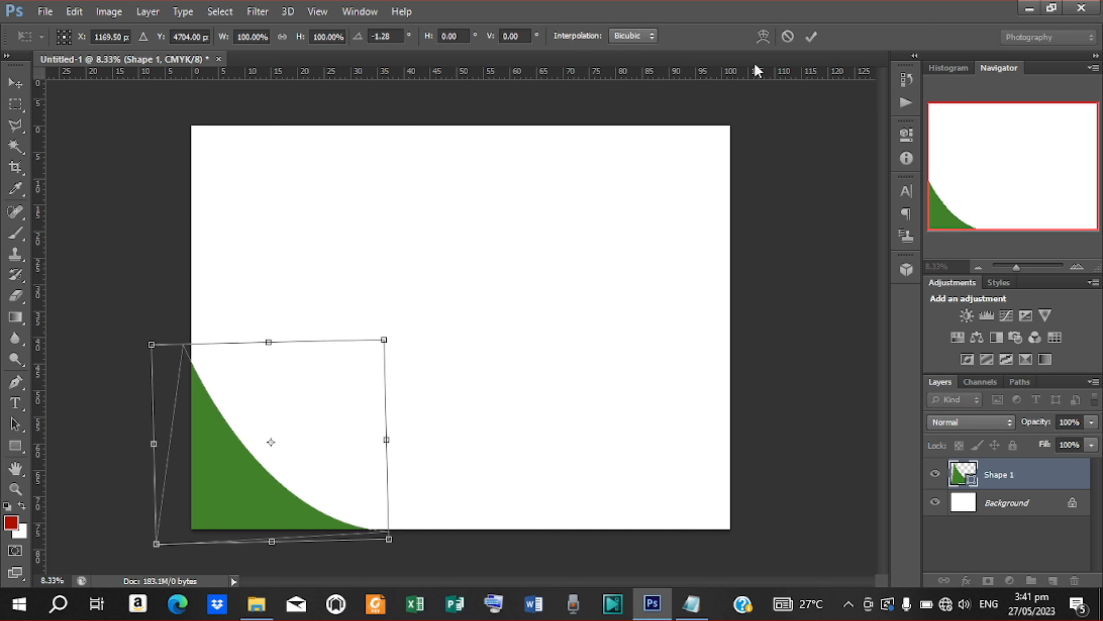
{"action": "left_click", "coordinate": [812, 37]}
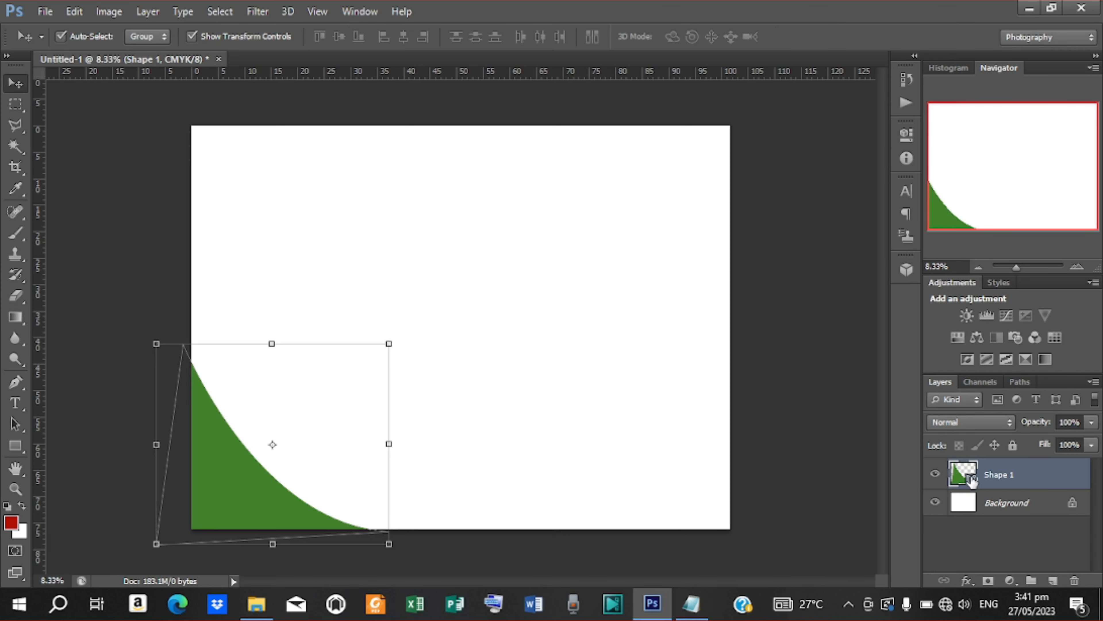
Step: Fill Shape 1 with yellow #feb317 copied from the notes, then duplicate the layer
{"action": "double_click", "coordinate": [963, 474]}
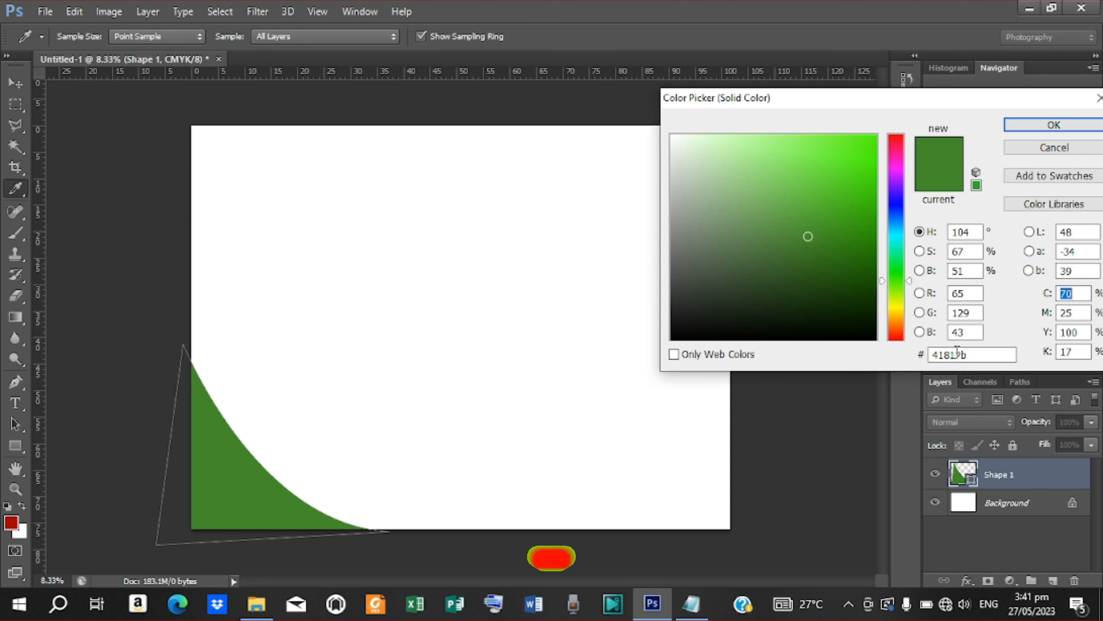
{"action": "left_click", "coordinate": [691, 603]}
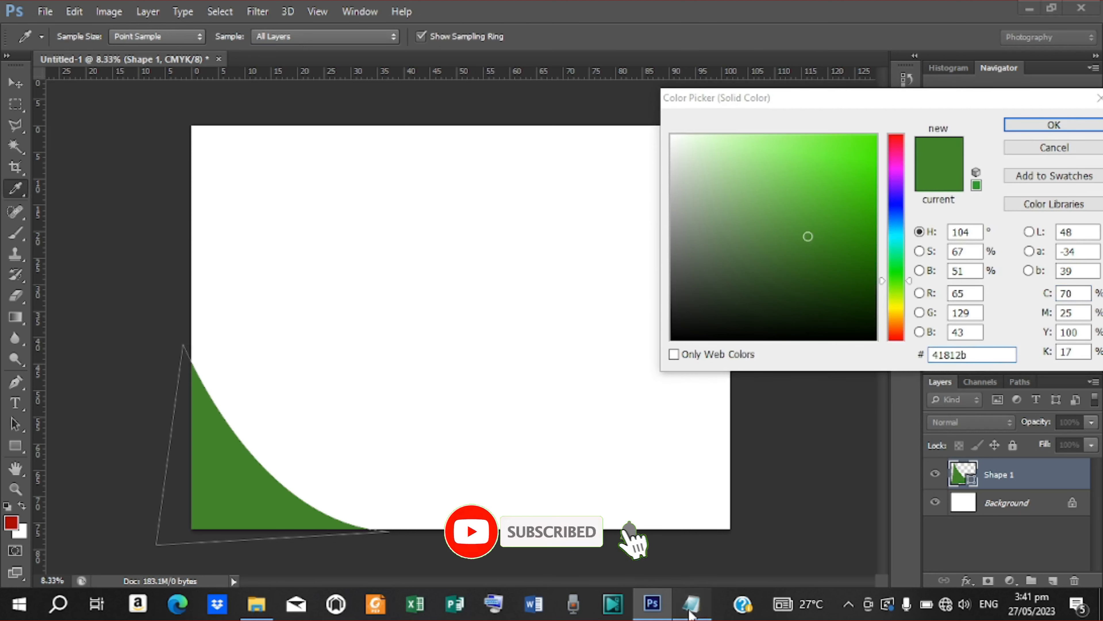
{"action": "left_click_drag", "start_coordinate": [285, 233], "coordinate": [246, 231]}
{"action": "right_click", "coordinate": [246, 232]}
{"action": "left_click", "coordinate": [271, 283]}
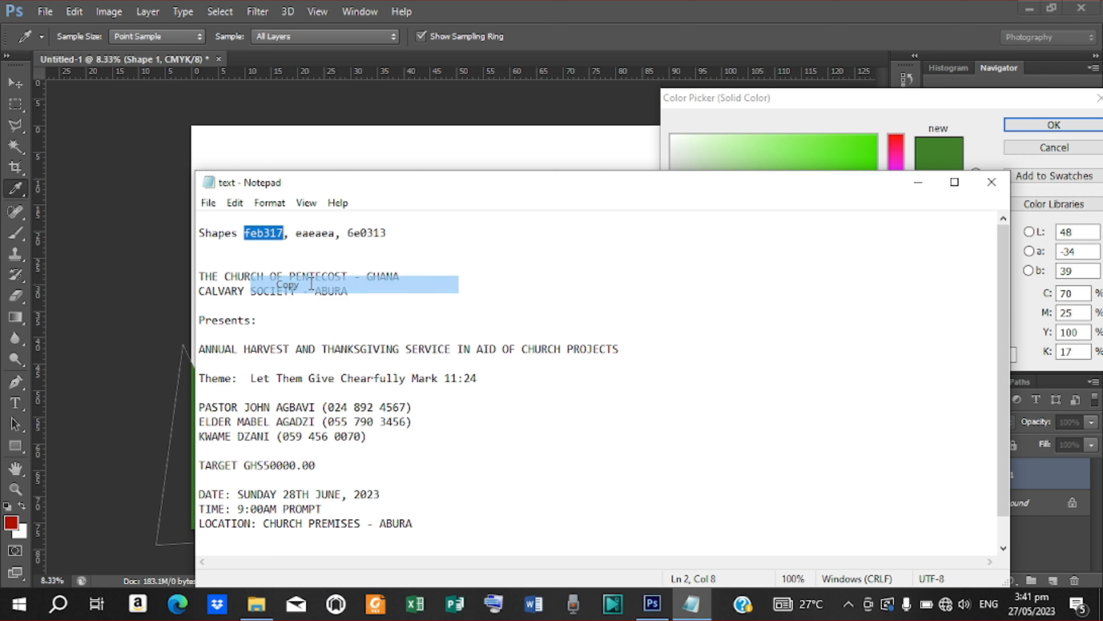
{"action": "left_click", "coordinate": [918, 182]}
{"action": "double_click", "coordinate": [990, 355]}
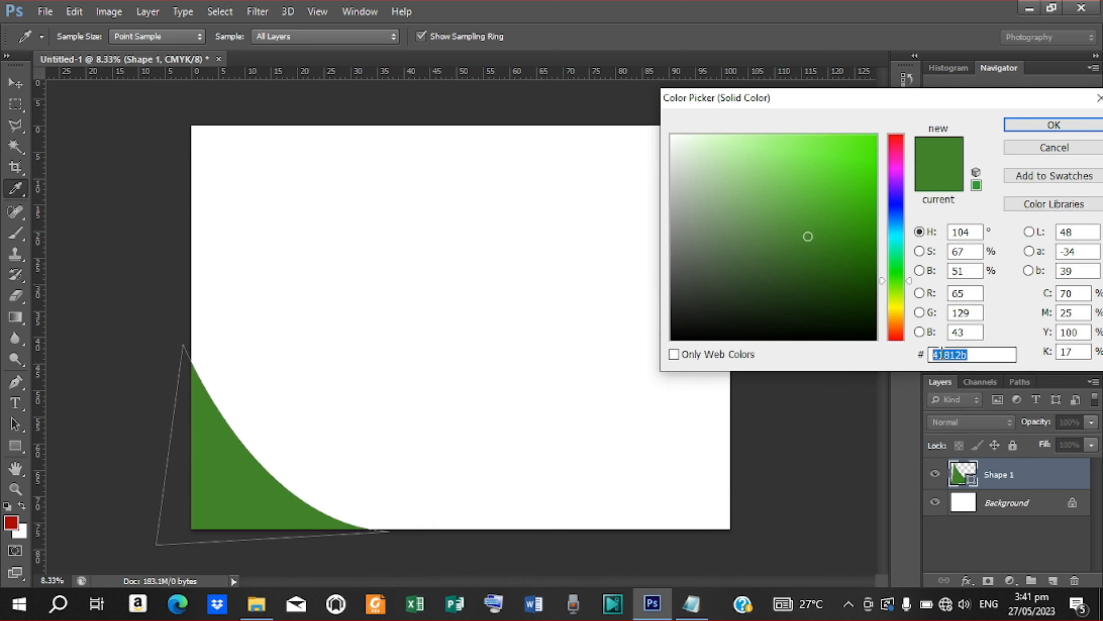
{"action": "right_click", "coordinate": [990, 354]}
{"action": "left_click", "coordinate": [941, 422]}
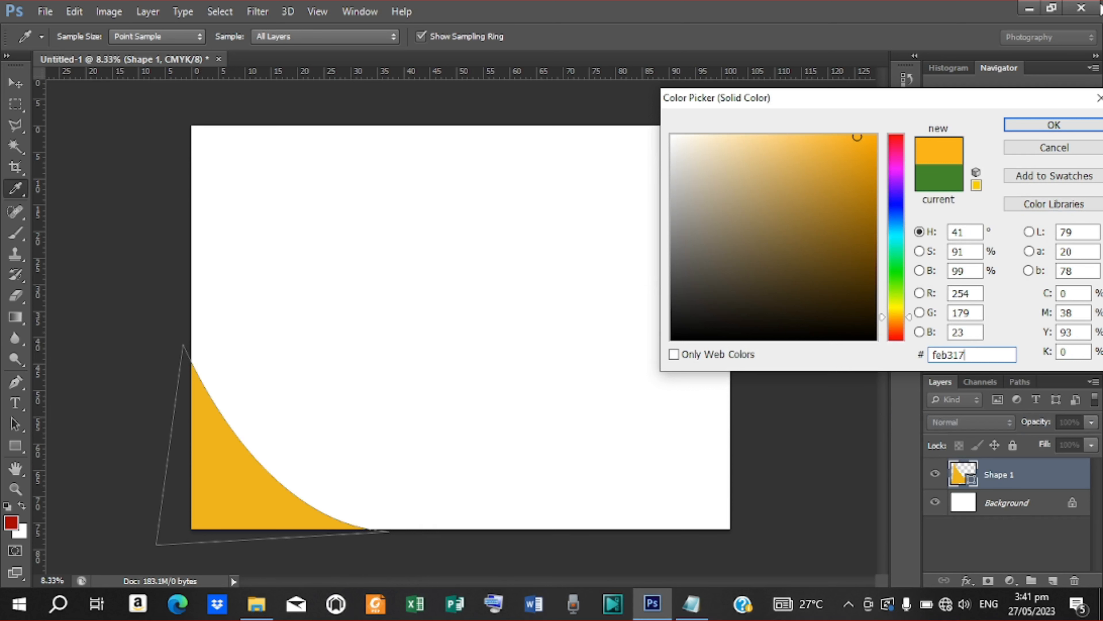
{"action": "left_click", "coordinate": [1057, 125]}
{"action": "key", "text": "v"}
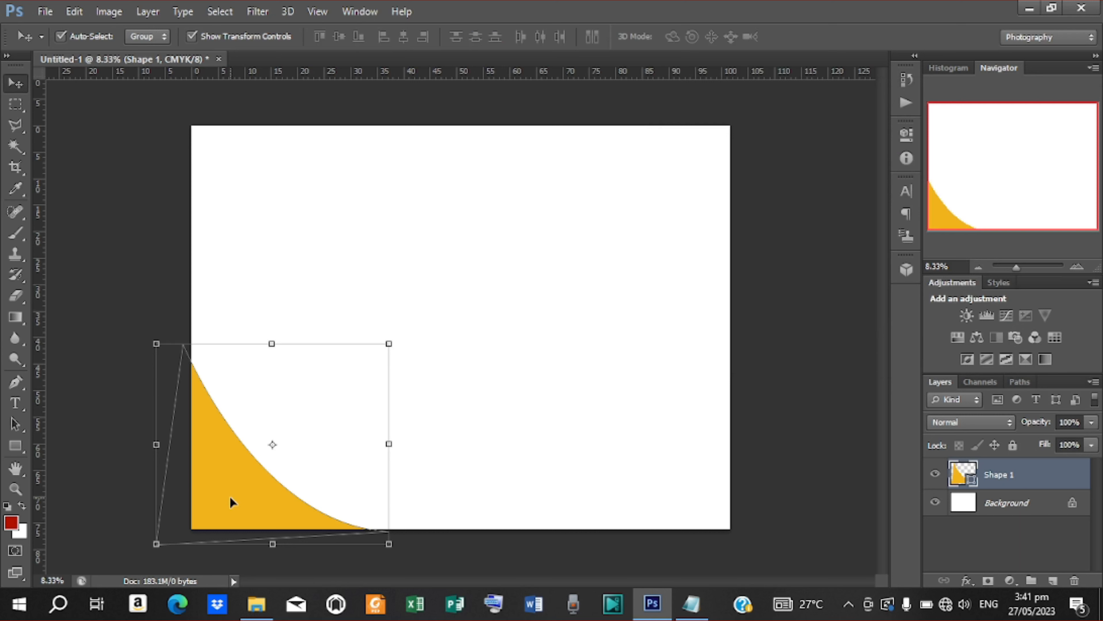
{"action": "key", "text": "ctrl+j"}
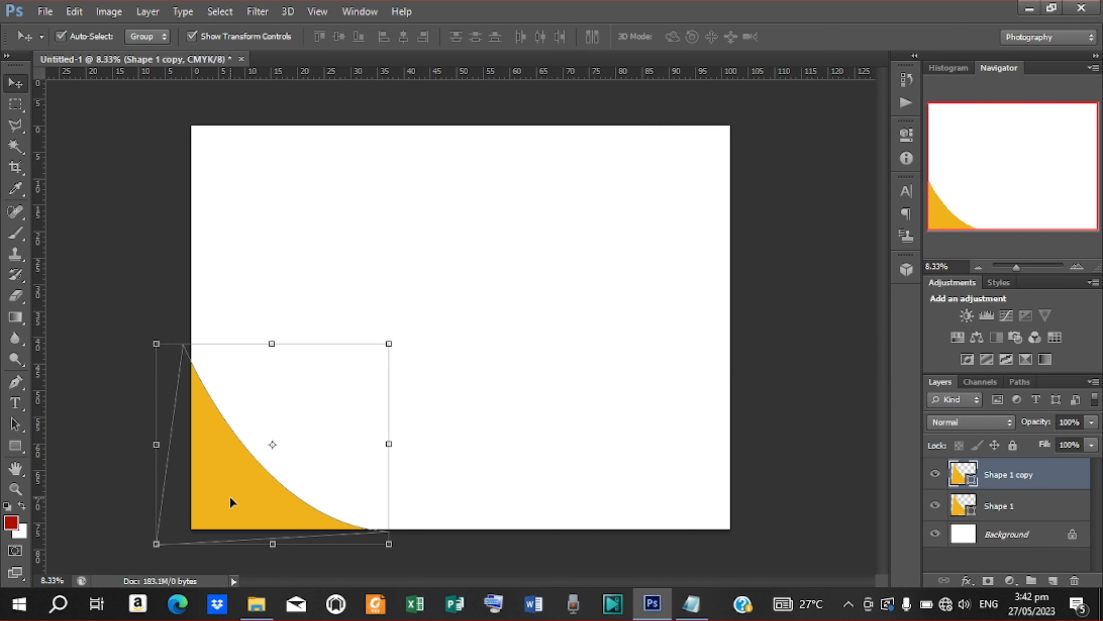
Step: Offset the duplicate wedge slightly and paste eaeaea from the notes as its fill
{"action": "left_click_drag", "start_coordinate": [231, 502], "coordinate": [239, 496]}
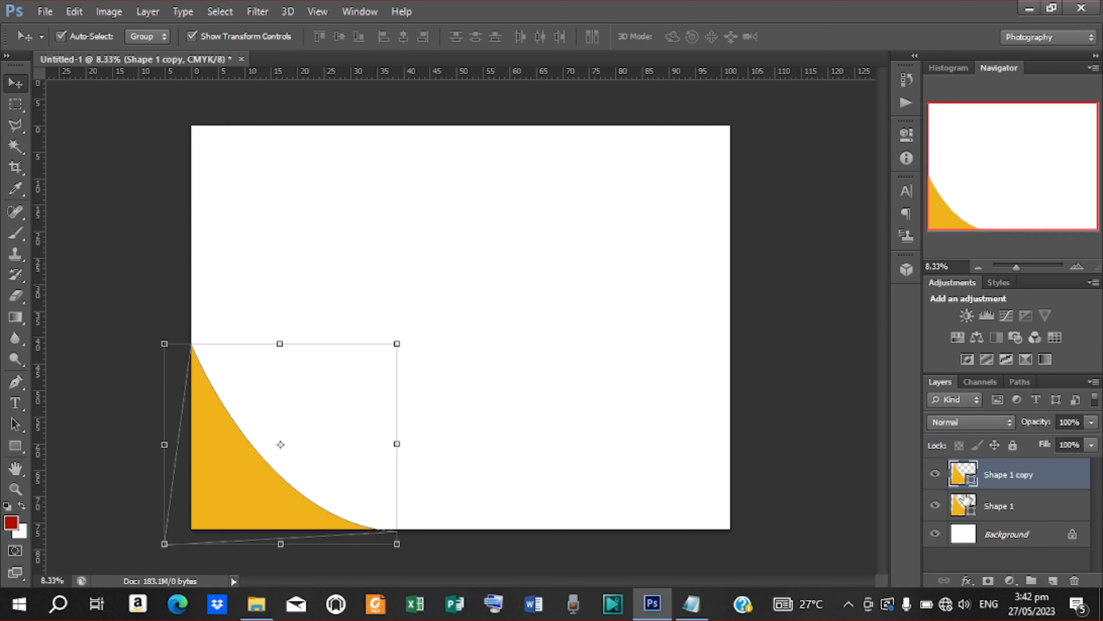
{"action": "double_click", "coordinate": [969, 484]}
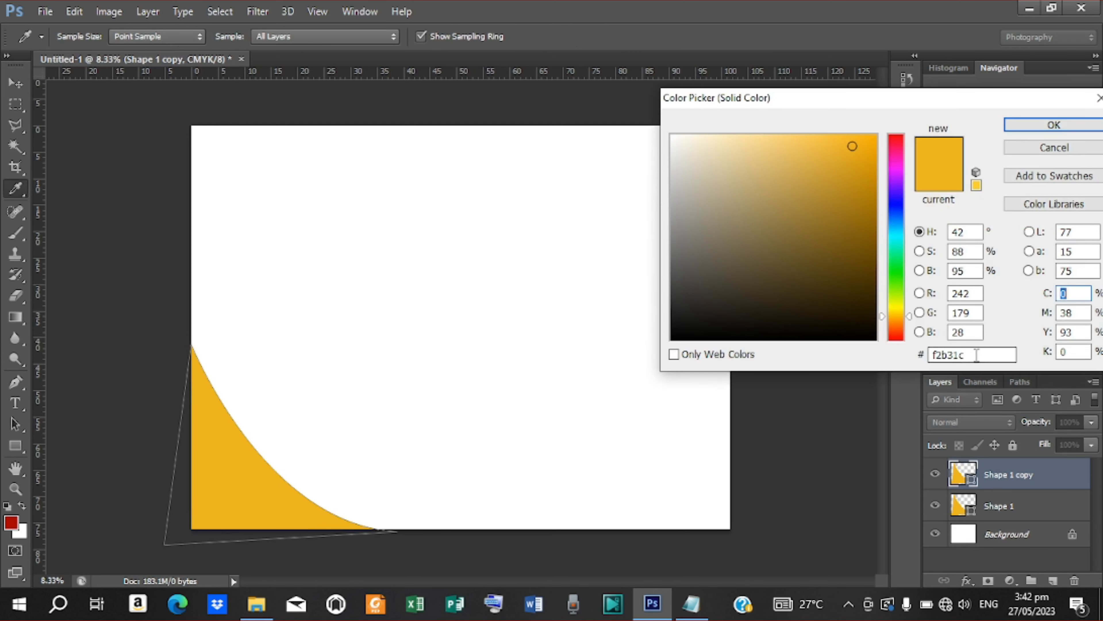
{"action": "double_click", "coordinate": [959, 356]}
{"action": "left_click", "coordinate": [695, 611]}
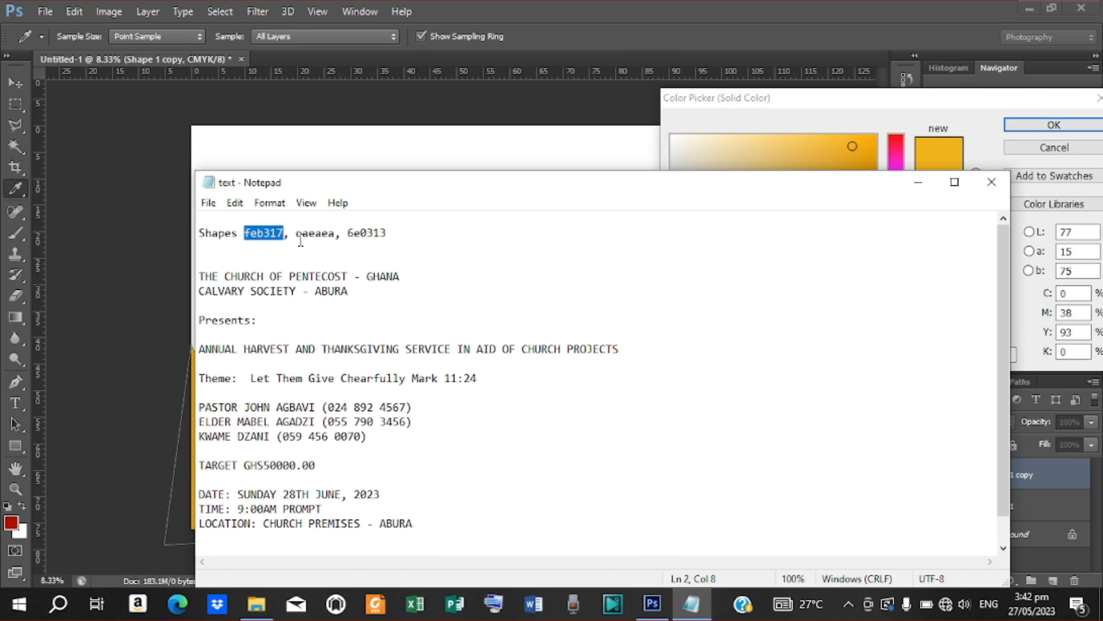
{"action": "left_click_drag", "start_coordinate": [296, 238], "coordinate": [336, 240]}
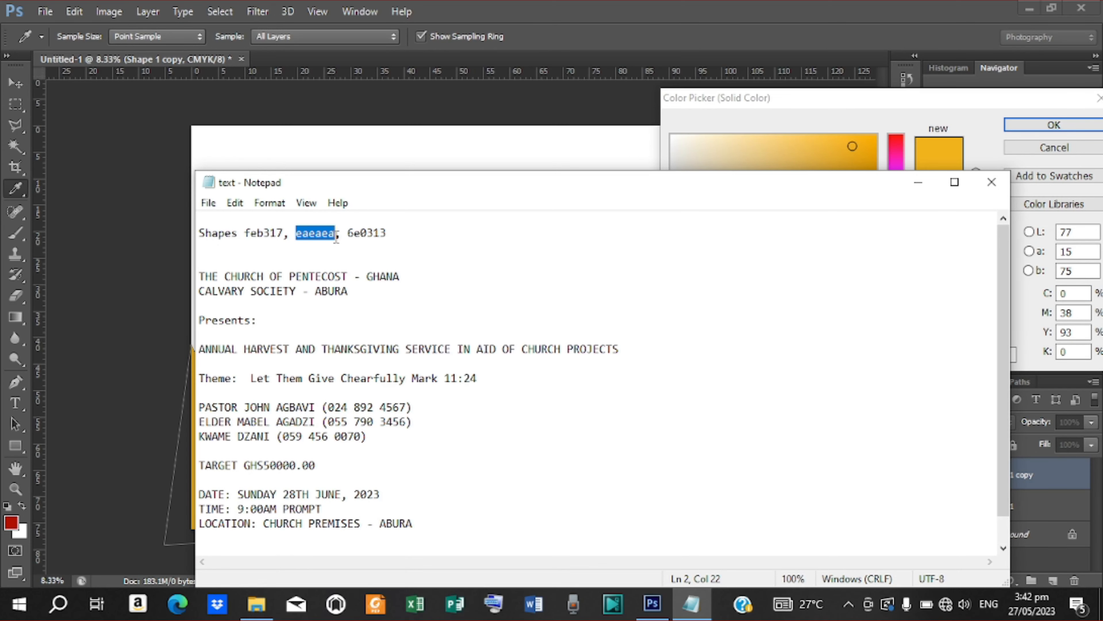
{"action": "right_click", "coordinate": [327, 237]}
{"action": "left_click", "coordinate": [369, 289]}
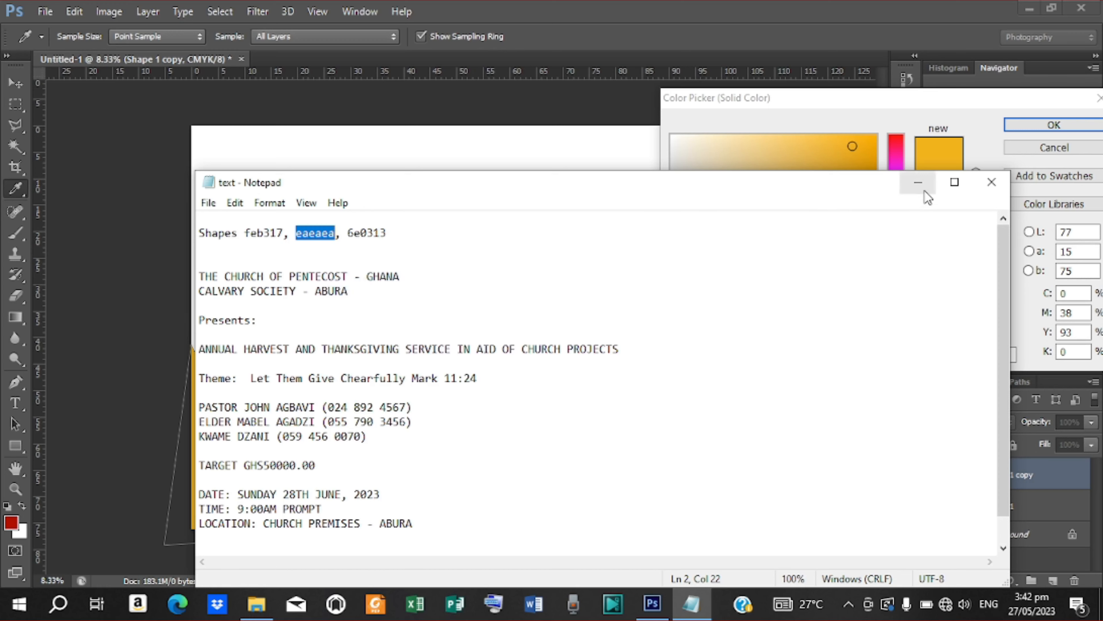
{"action": "left_click", "coordinate": [918, 182]}
{"action": "left_click", "coordinate": [973, 355]}
{"action": "double_click", "coordinate": [957, 354]}
{"action": "right_click", "coordinate": [957, 355]}
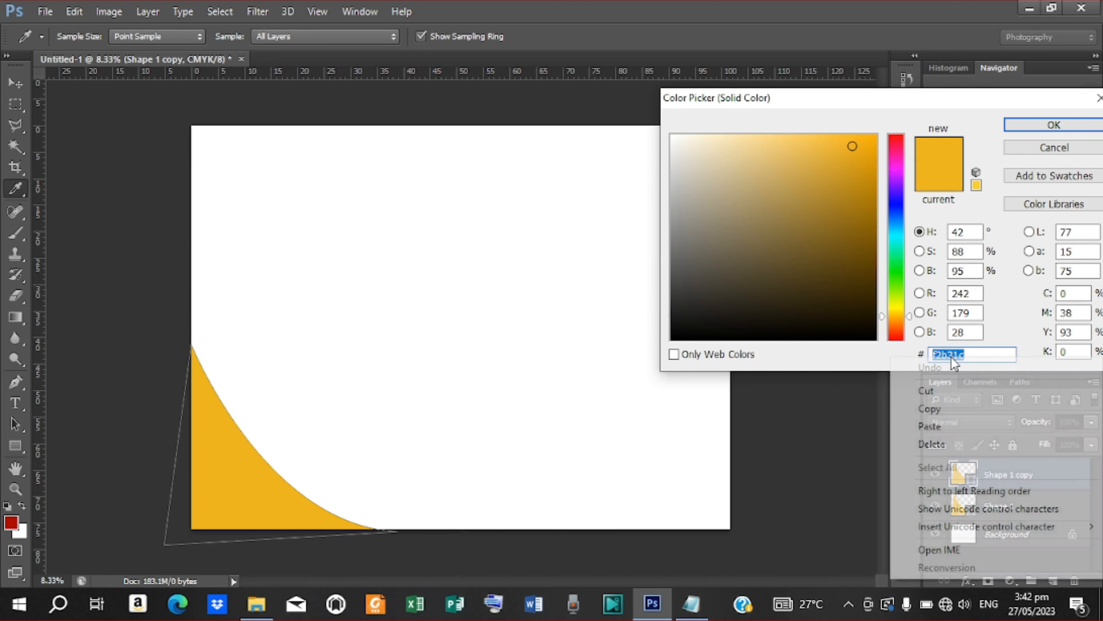
{"action": "left_click", "coordinate": [940, 421]}
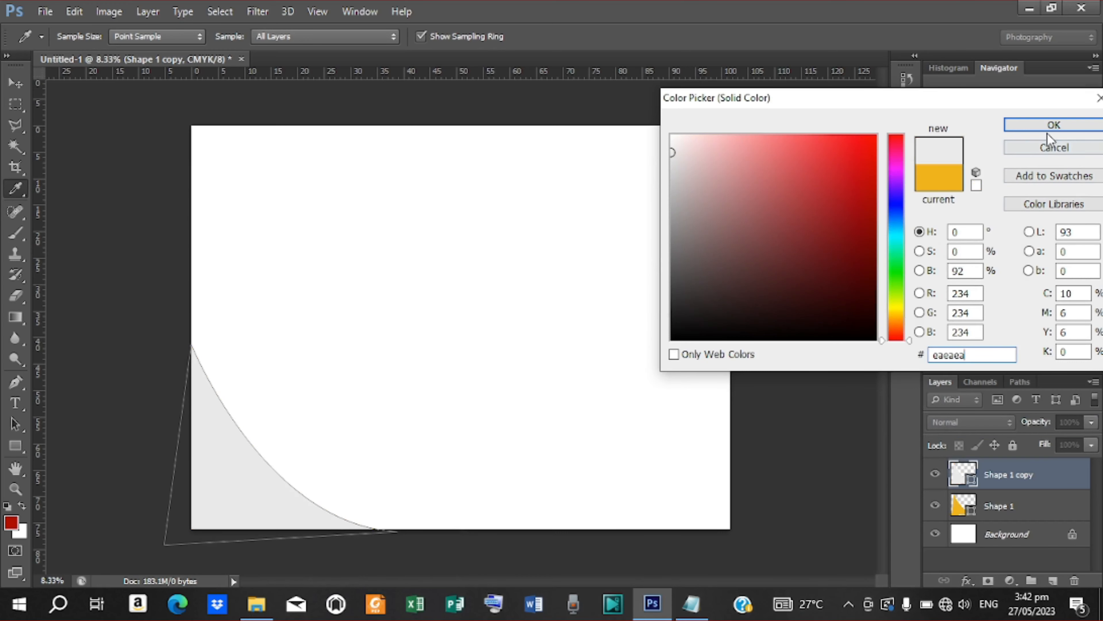
Step: Darken the fill to grey #b2b2b2, record it in the notes, and move the layer below Shape 1
{"action": "left_click", "coordinate": [672, 175]}
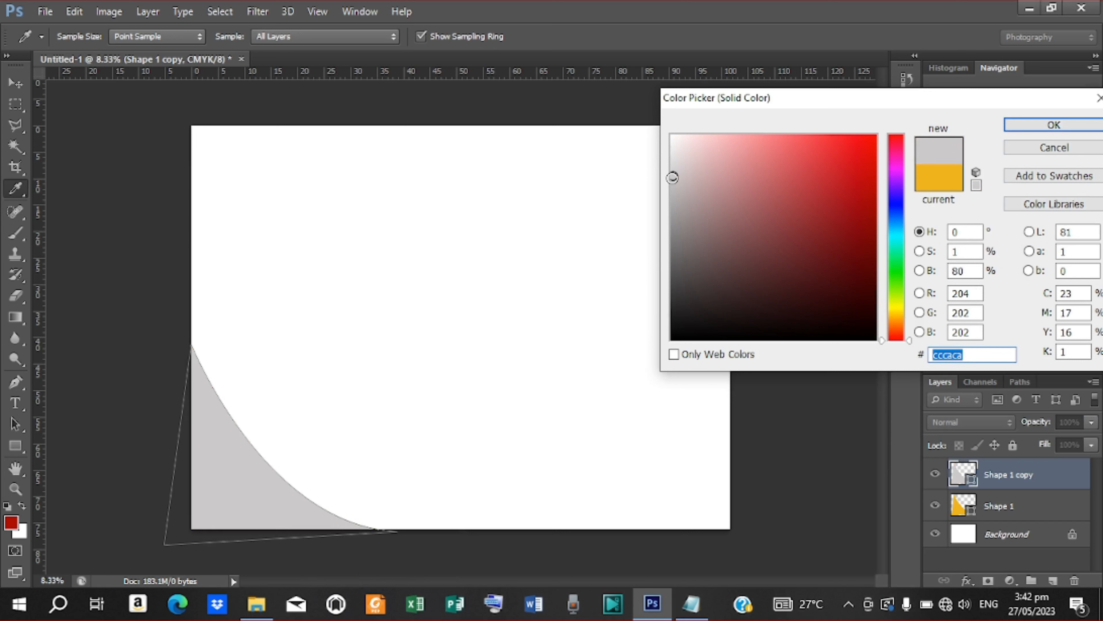
{"action": "left_click_drag", "start_coordinate": [672, 176], "coordinate": [668, 197]}
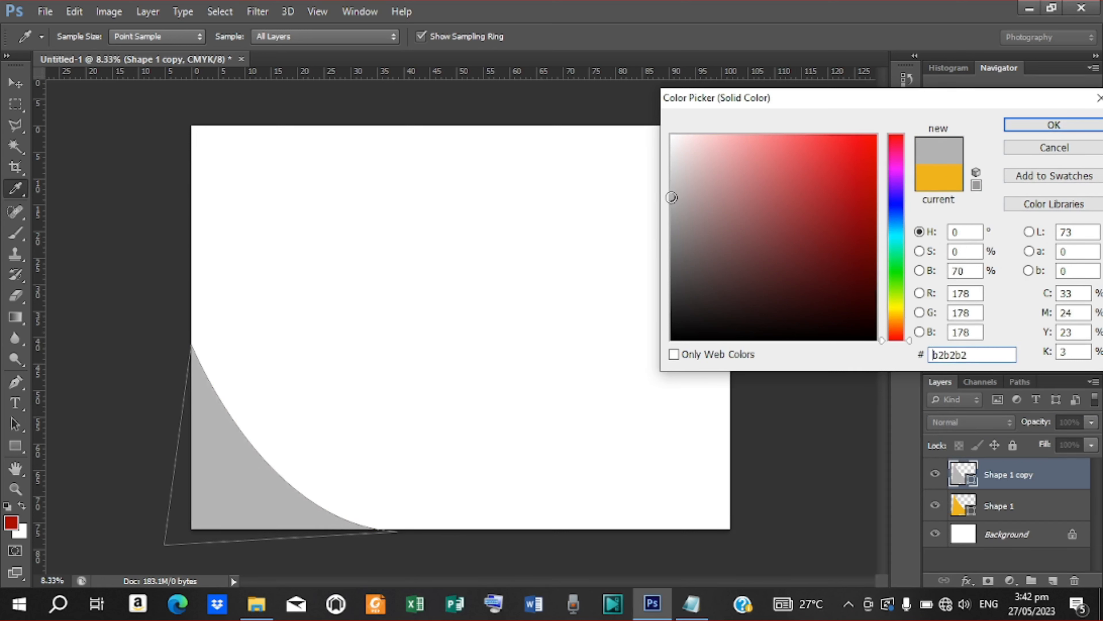
{"action": "left_click_drag", "start_coordinate": [976, 355], "coordinate": [931, 355]}
{"action": "right_click", "coordinate": [937, 354]}
{"action": "left_click", "coordinate": [934, 408]}
{"action": "left_click", "coordinate": [681, 606]}
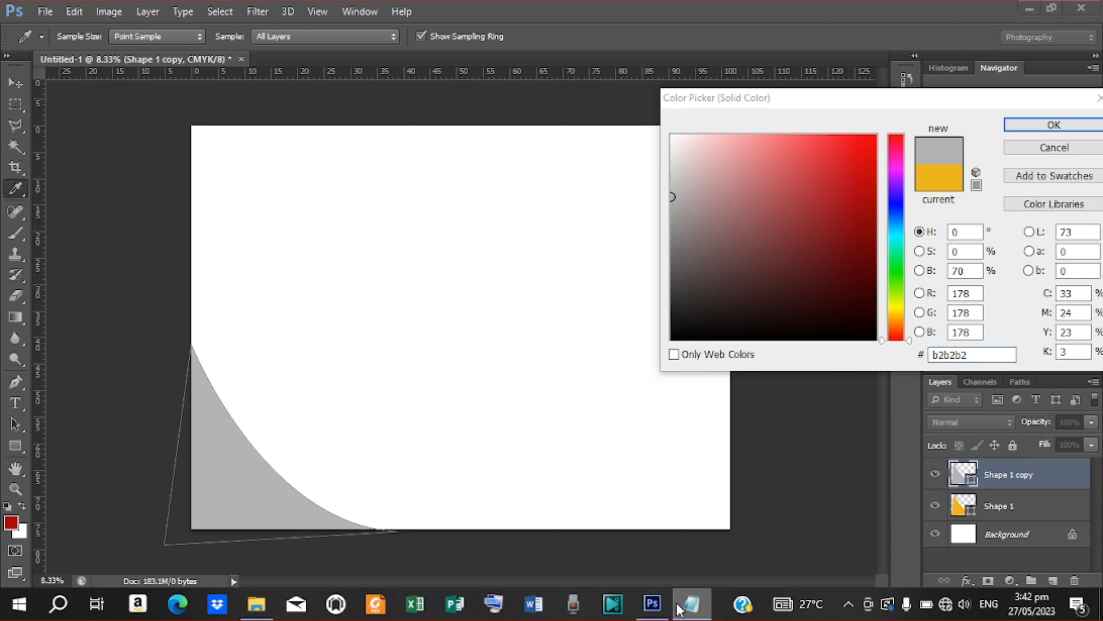
{"action": "right_click", "coordinate": [304, 226]}
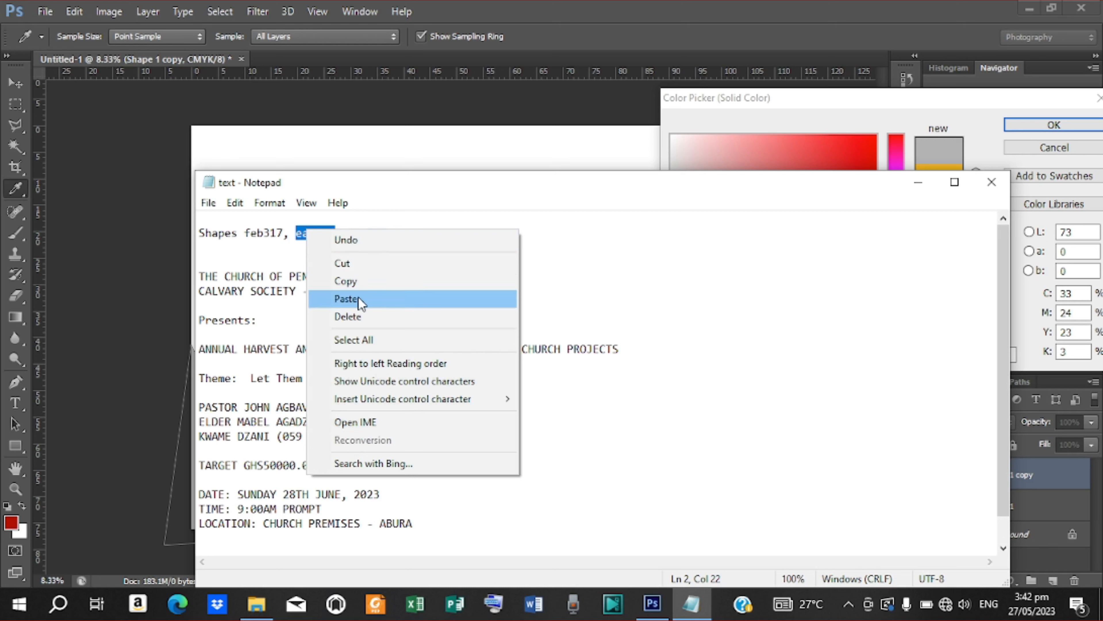
{"action": "left_click", "coordinate": [336, 297]}
{"action": "left_click", "coordinate": [917, 180]}
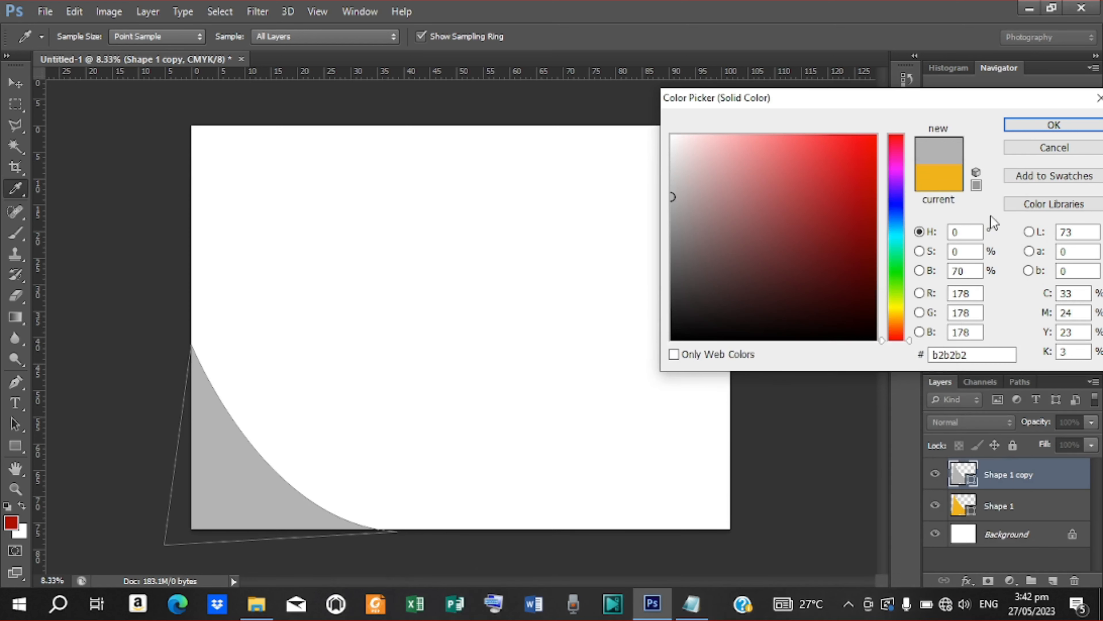
{"action": "left_click", "coordinate": [1054, 125]}
{"action": "left_click_drag", "start_coordinate": [984, 474], "coordinate": [988, 518]}
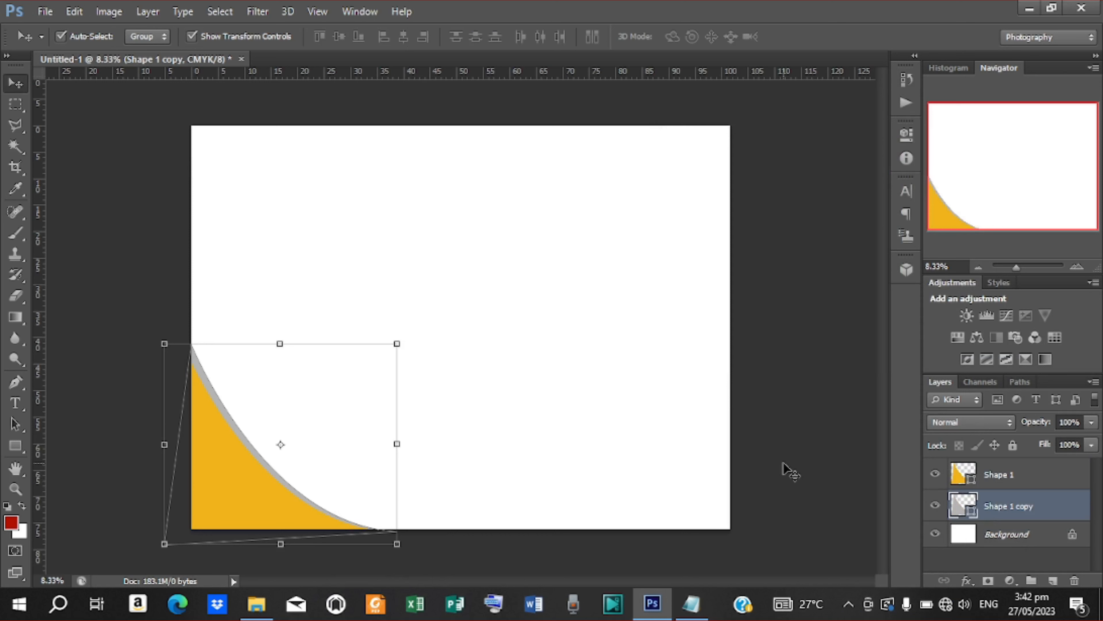
Step: Enlarge, rotate and reposition the grey copy, then duplicate it and nudge the new copy
{"action": "left_click", "coordinate": [396, 344]}
{"action": "left_click_drag", "start_coordinate": [396, 344], "coordinate": [424, 291]}
{"action": "left_click_drag", "start_coordinate": [268, 445], "coordinate": [264, 454]}
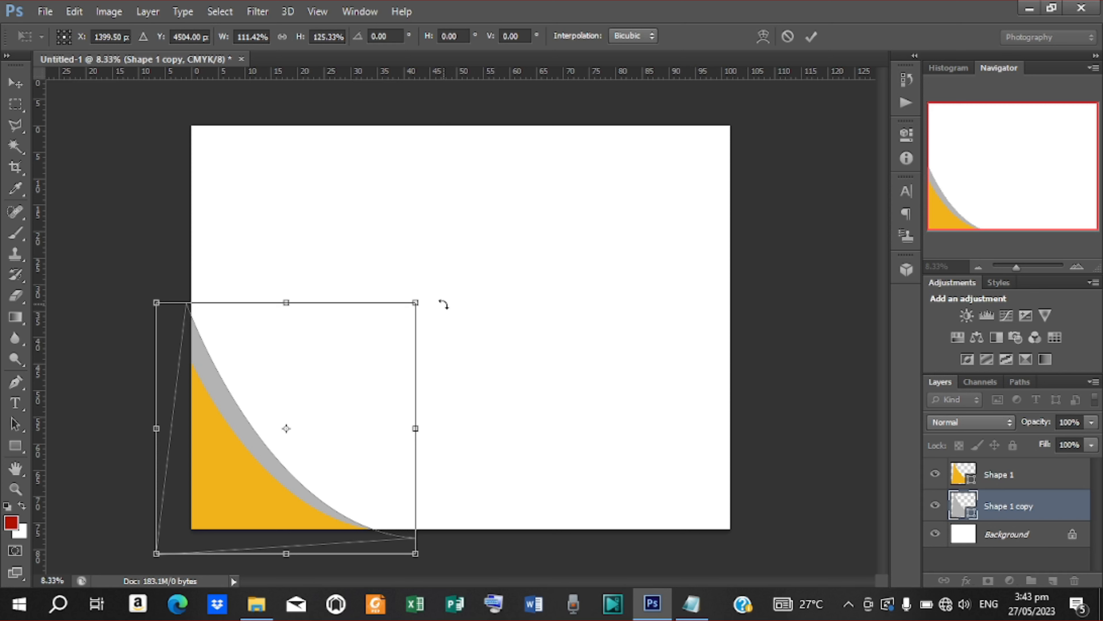
{"action": "left_click_drag", "start_coordinate": [443, 304], "coordinate": [443, 310]}
{"action": "left_click_drag", "start_coordinate": [308, 359], "coordinate": [305, 353]}
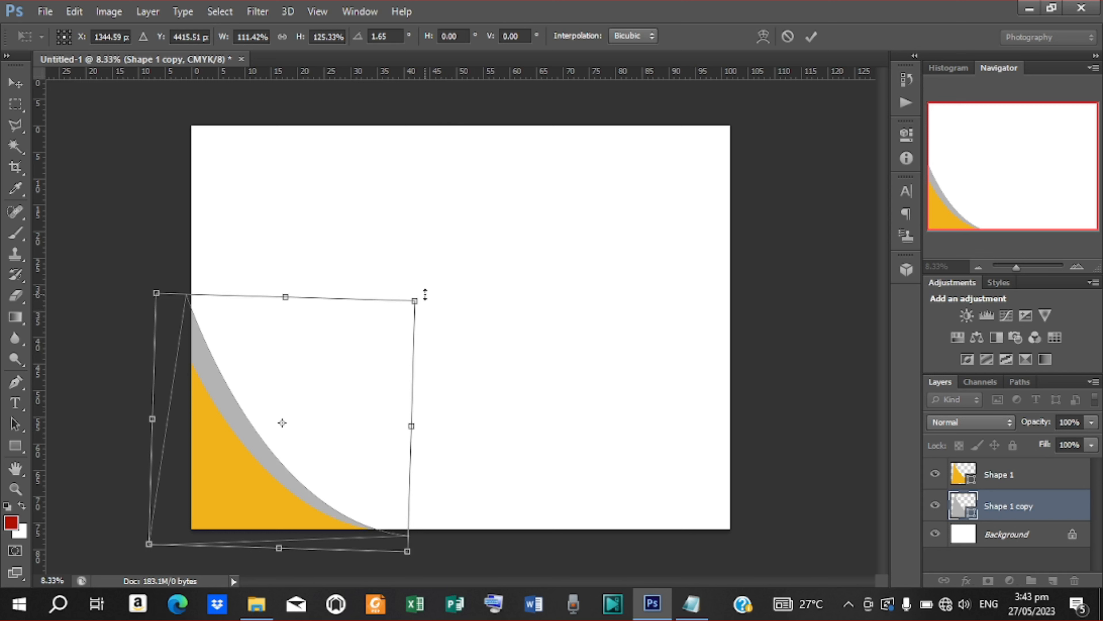
{"action": "left_click_drag", "start_coordinate": [430, 297], "coordinate": [432, 301]}
{"action": "left_click", "coordinate": [811, 36]}
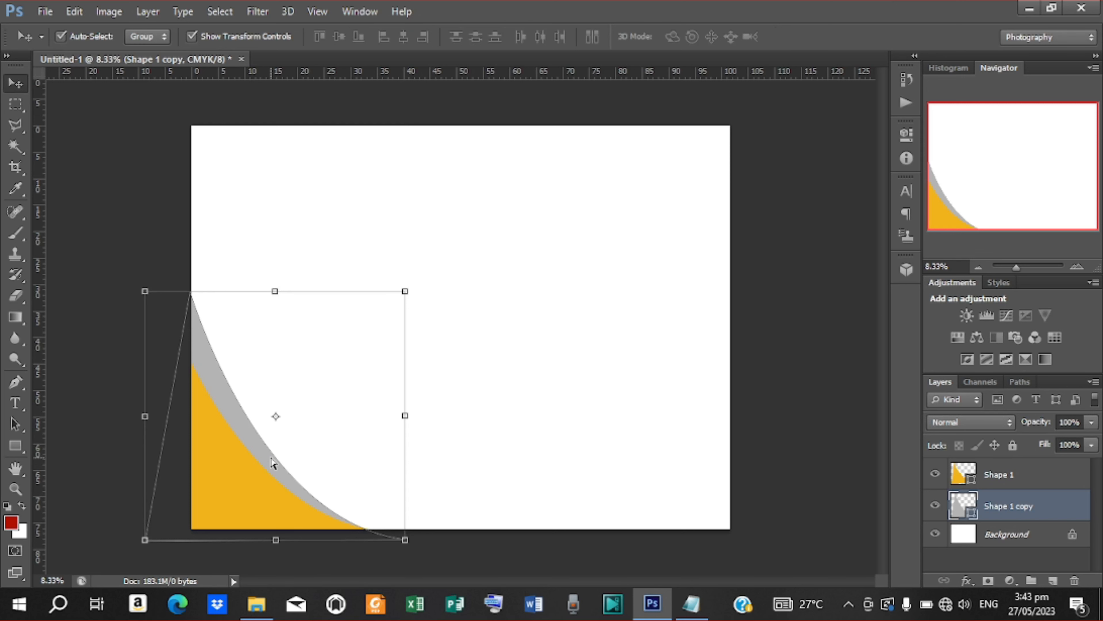
{"action": "key", "text": "ctrl+j"}
{"action": "left_click_drag", "start_coordinate": [248, 432], "coordinate": [260, 420]}
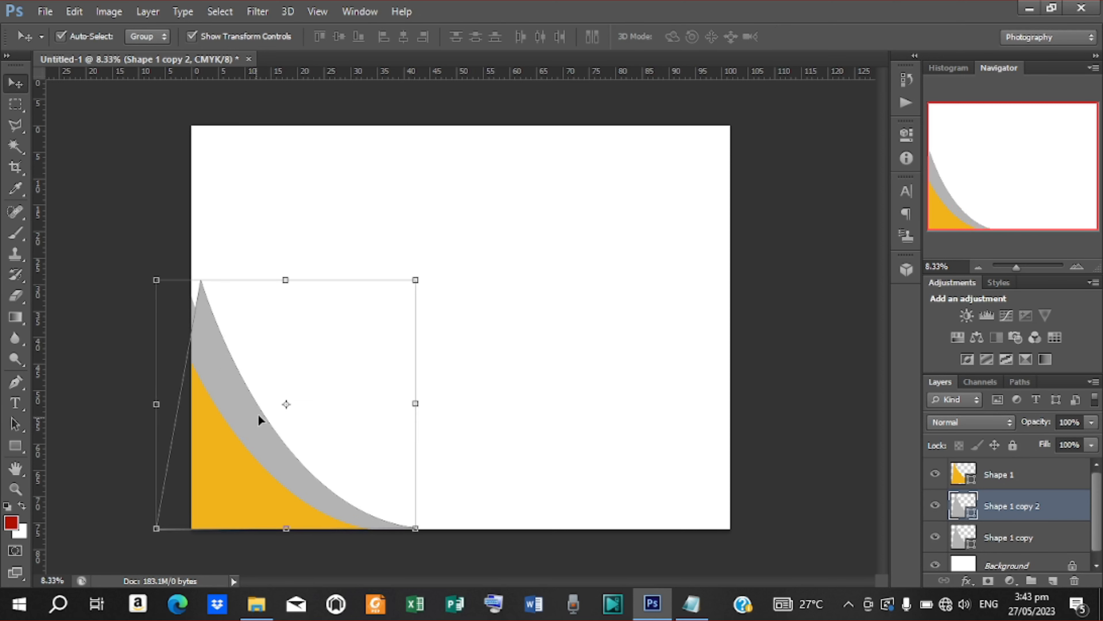
Step: Replace Shape 1 copy 2's fill b3b3b3 with 6e0313 copied from the notes
{"action": "double_click", "coordinate": [971, 513]}
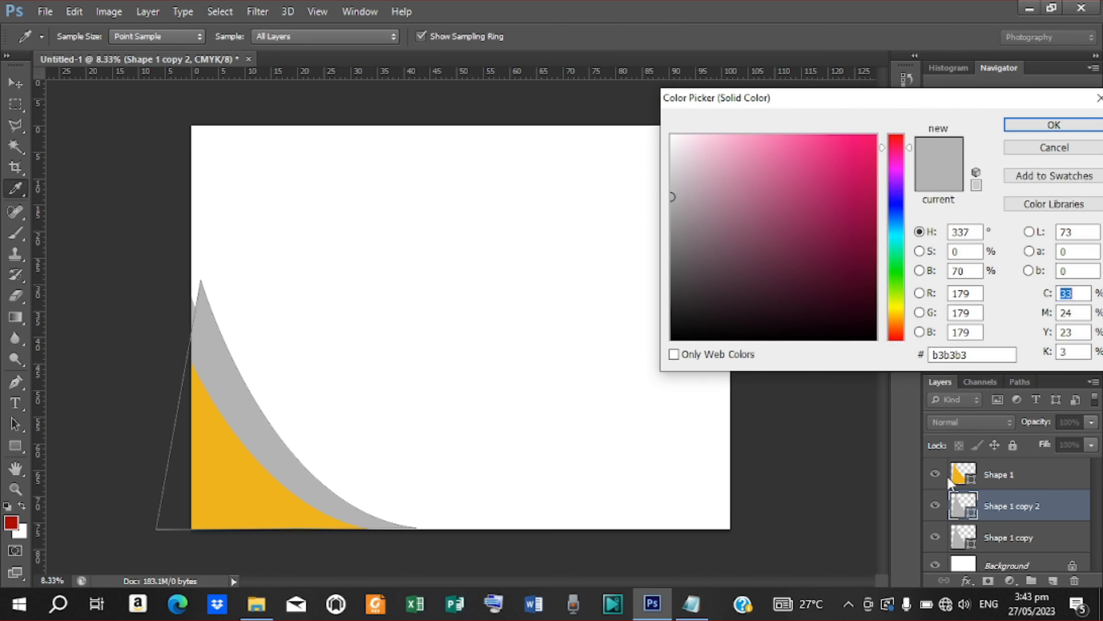
{"action": "left_click", "coordinate": [972, 355]}
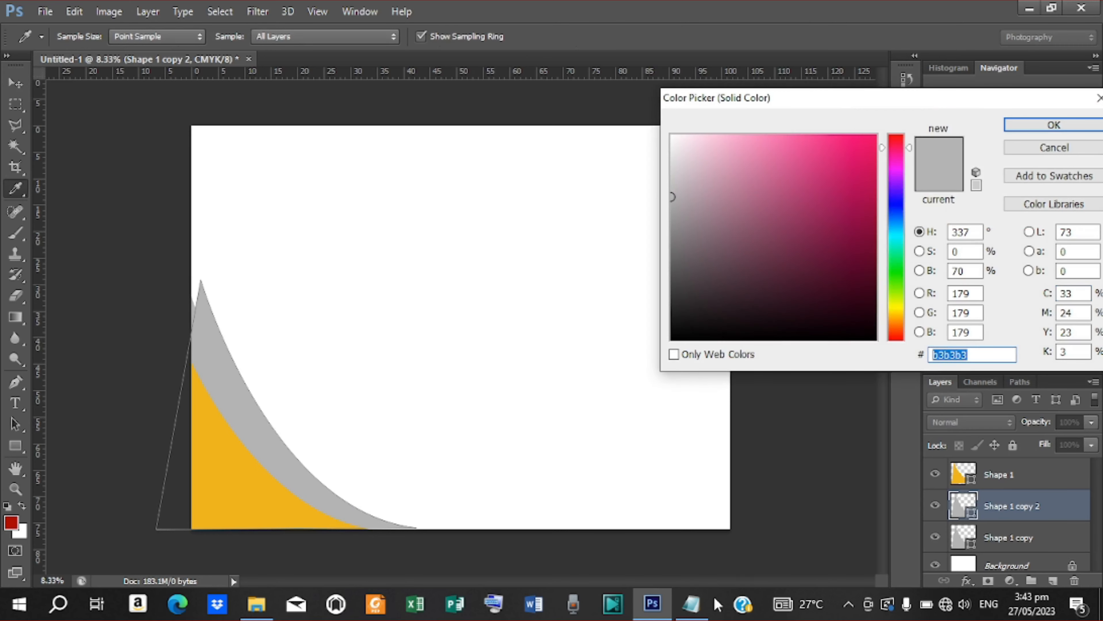
{"action": "left_click", "coordinate": [691, 605]}
{"action": "left_click_drag", "start_coordinate": [382, 233], "coordinate": [344, 237]}
{"action": "right_click", "coordinate": [370, 232]}
{"action": "left_click", "coordinate": [455, 279]}
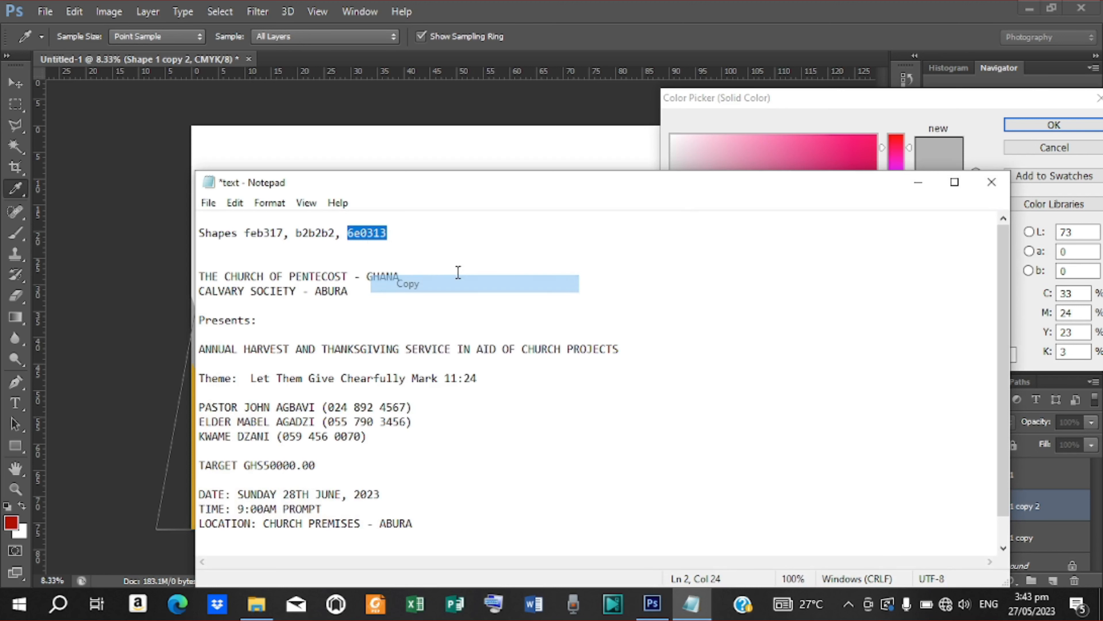
{"action": "left_click", "coordinate": [920, 183]}
{"action": "left_click", "coordinate": [964, 355]}
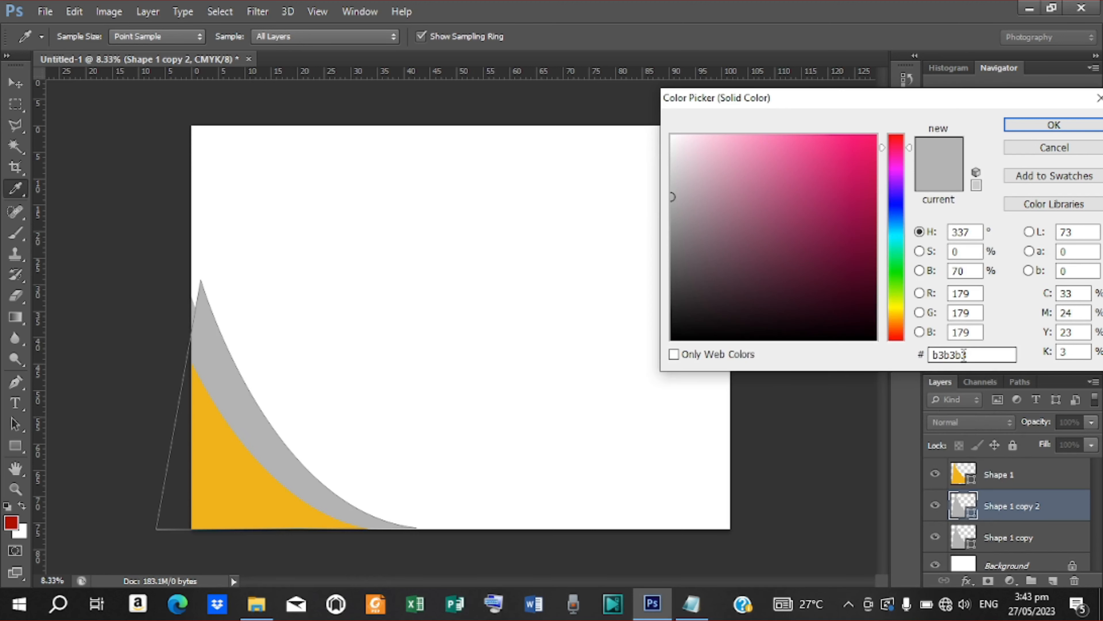
{"action": "left_click_drag", "start_coordinate": [973, 355], "coordinate": [917, 357]}
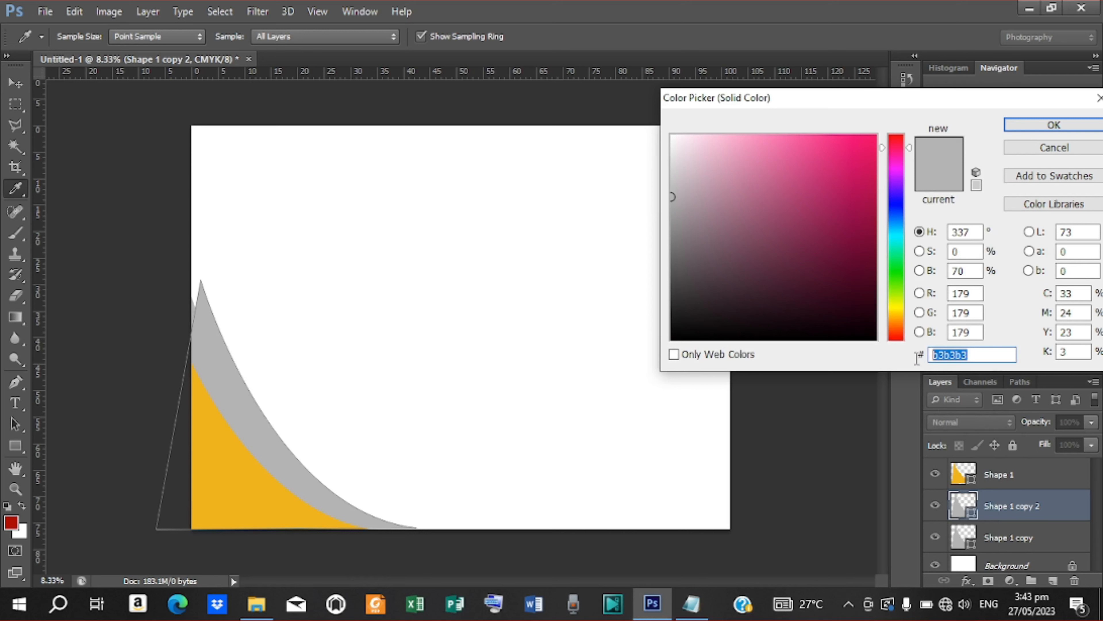
{"action": "right_click", "coordinate": [942, 351]}
{"action": "left_click", "coordinate": [954, 418]}
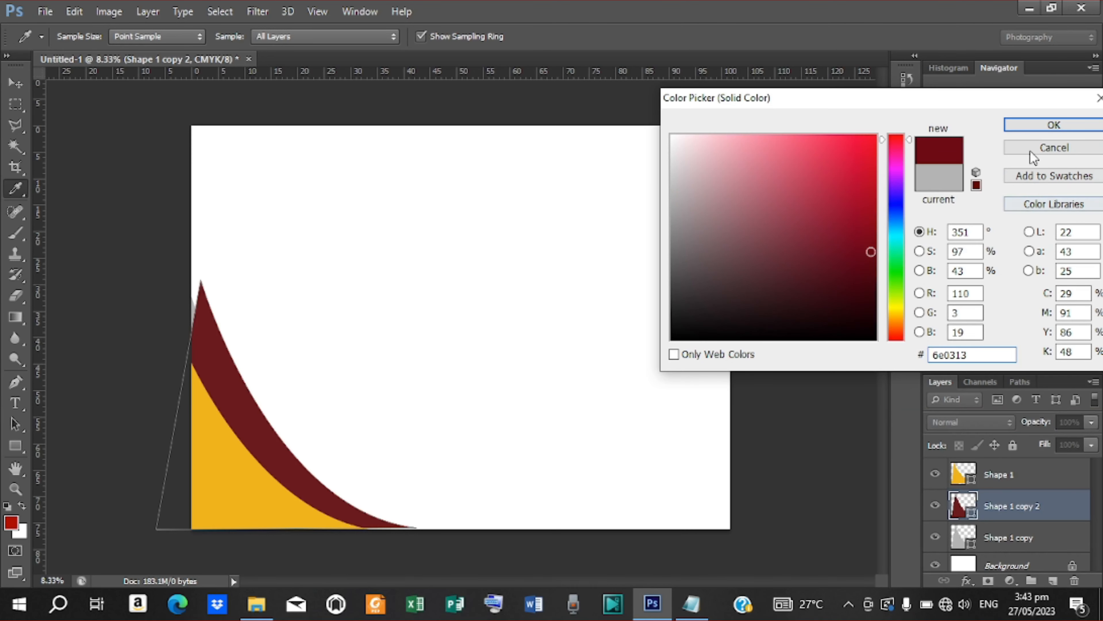
{"action": "left_click", "coordinate": [1034, 129]}
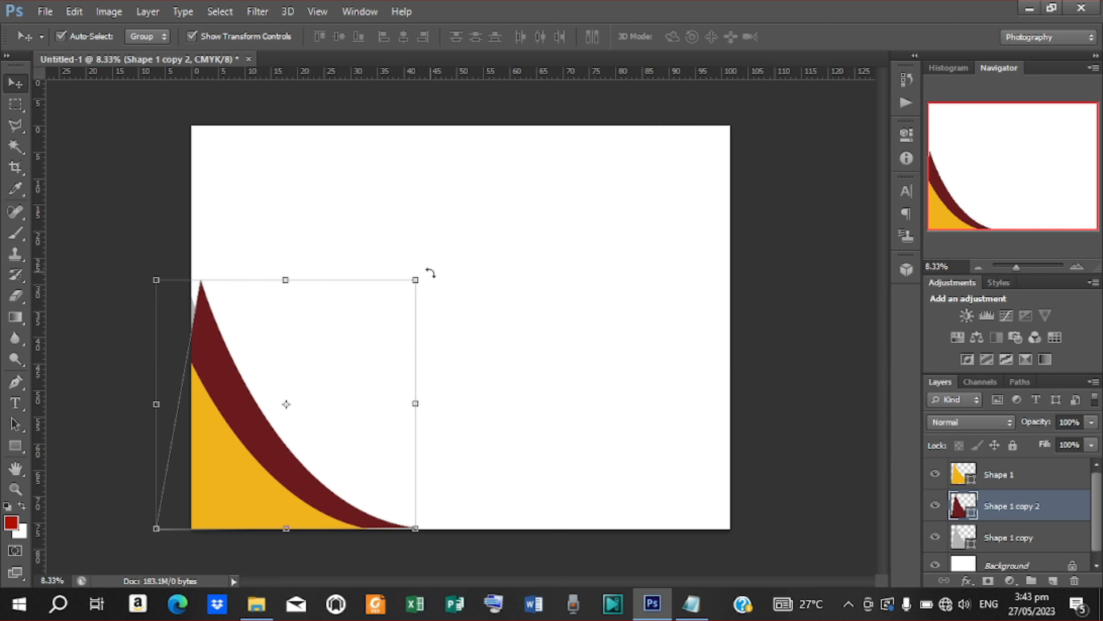
Step: Rotate the maroon shape about -6.7°, enlarge it, and move its layer below the grey one
{"action": "left_click_drag", "start_coordinate": [430, 273], "coordinate": [421, 250]}
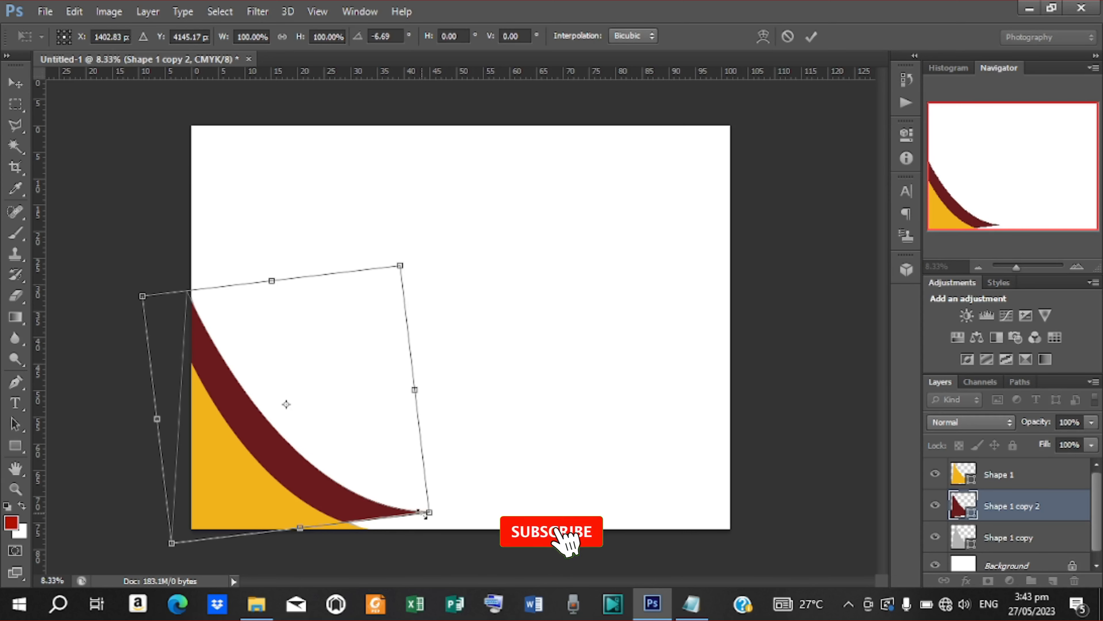
{"action": "left_click_drag", "start_coordinate": [428, 514], "coordinate": [447, 543]}
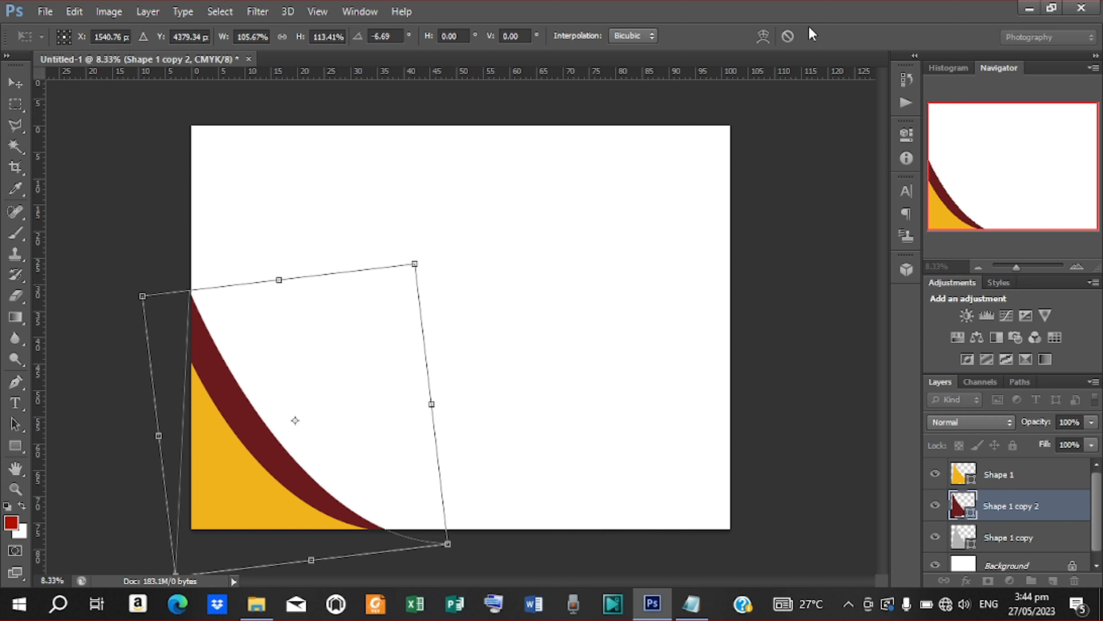
{"action": "left_click", "coordinate": [812, 35]}
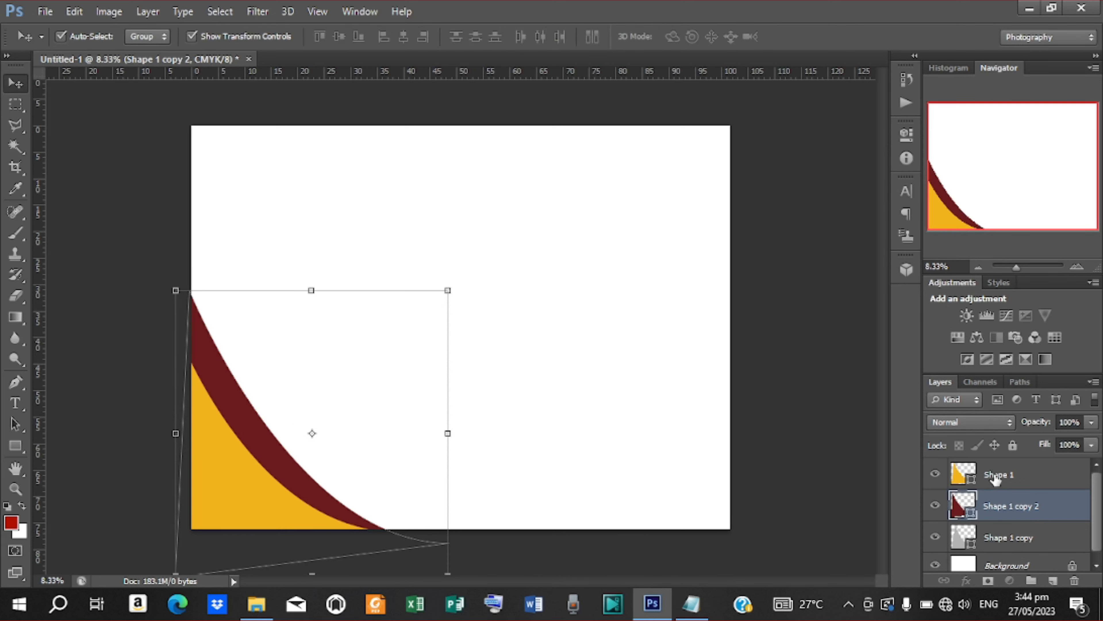
{"action": "left_click_drag", "start_coordinate": [996, 478], "coordinate": [991, 515]}
{"action": "left_click_drag", "start_coordinate": [1000, 515], "coordinate": [995, 553]}
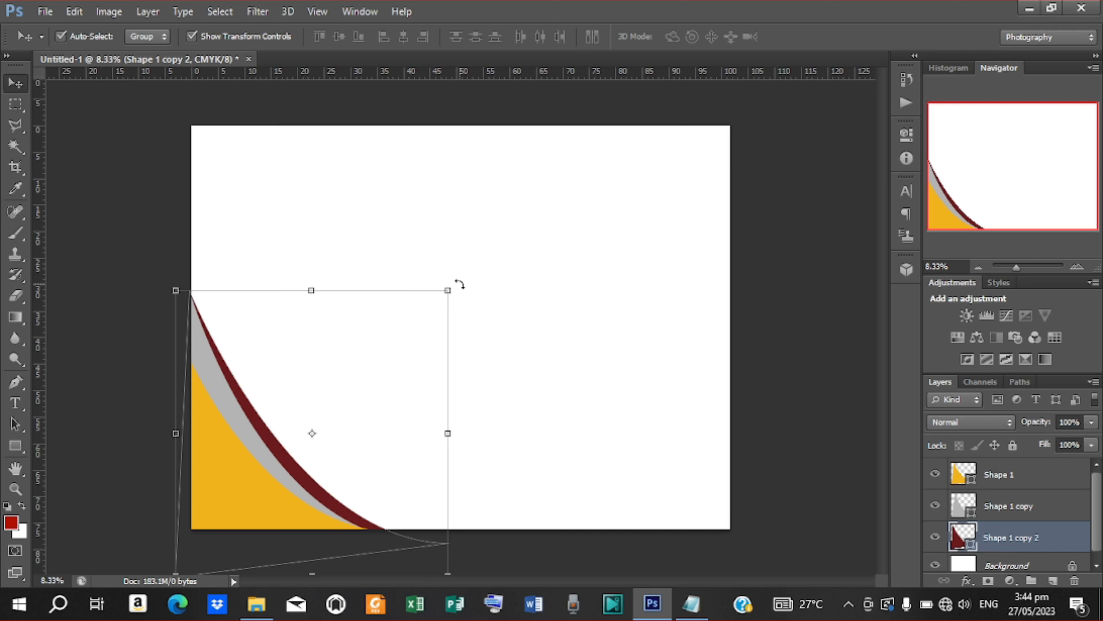
Step: Rotate the maroon shape a further -2.23°, widen it, and nudge it up and right
{"action": "left_click_drag", "start_coordinate": [460, 285], "coordinate": [463, 261]}
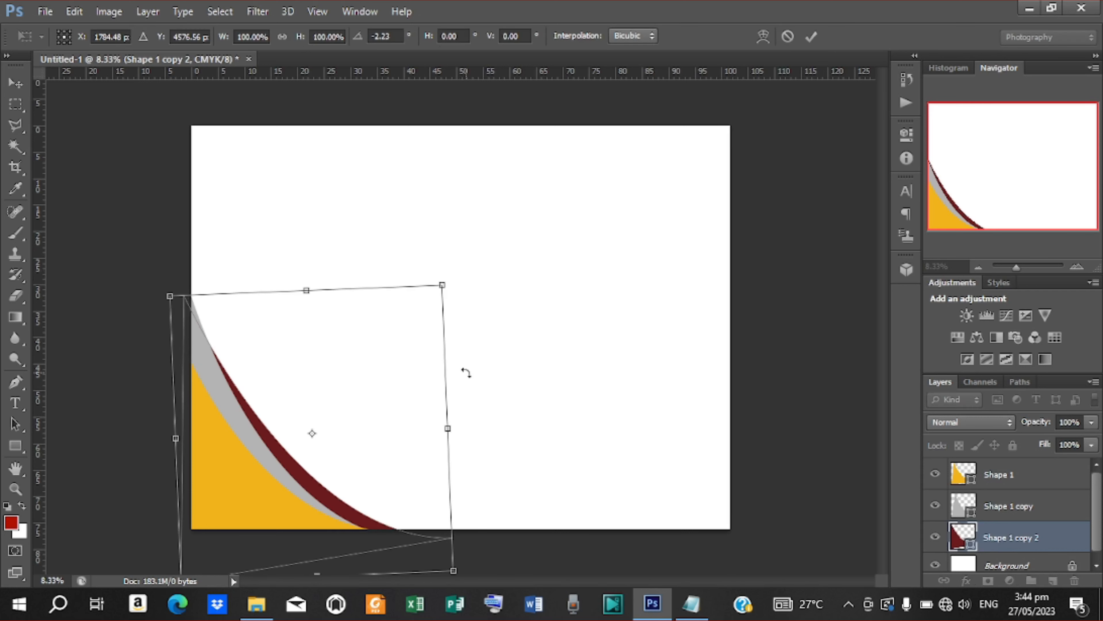
{"action": "left_click_drag", "start_coordinate": [450, 424], "coordinate": [452, 424]}
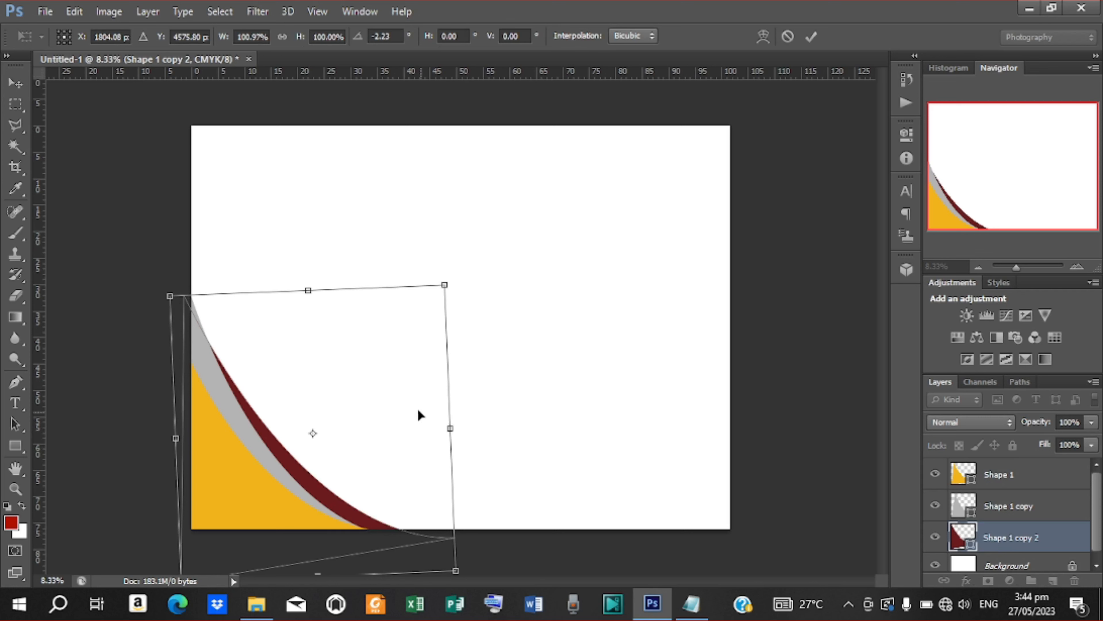
{"action": "left_click_drag", "start_coordinate": [296, 470], "coordinate": [301, 466]}
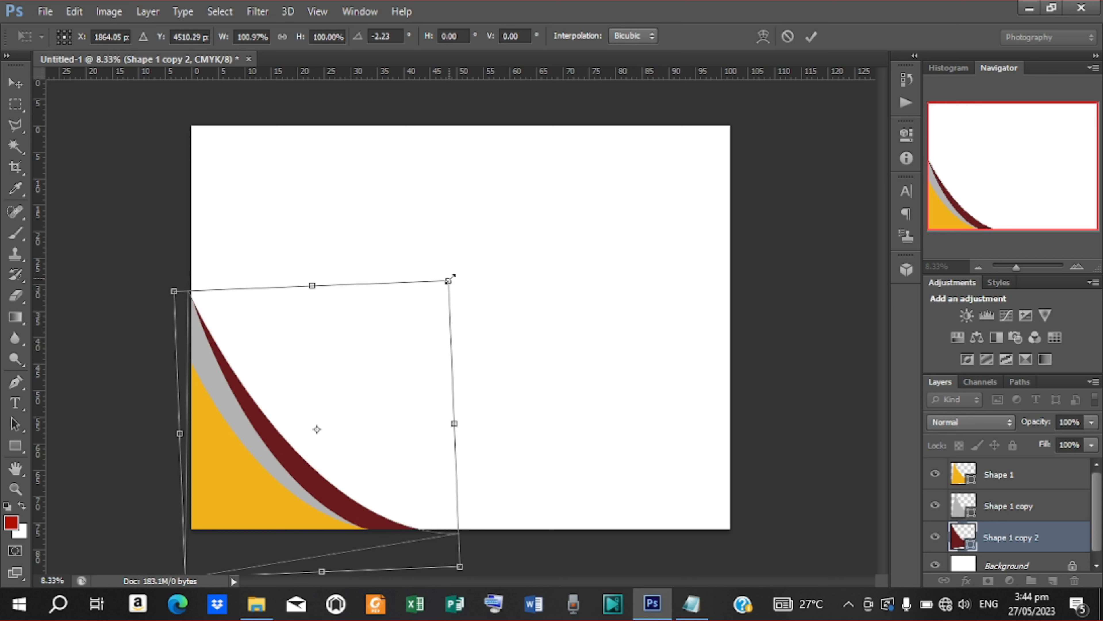
{"action": "left_click", "coordinate": [809, 38]}
Step: Select the three wedge layers, group them, and name the group shape1
{"action": "left_click", "coordinate": [818, 381]}
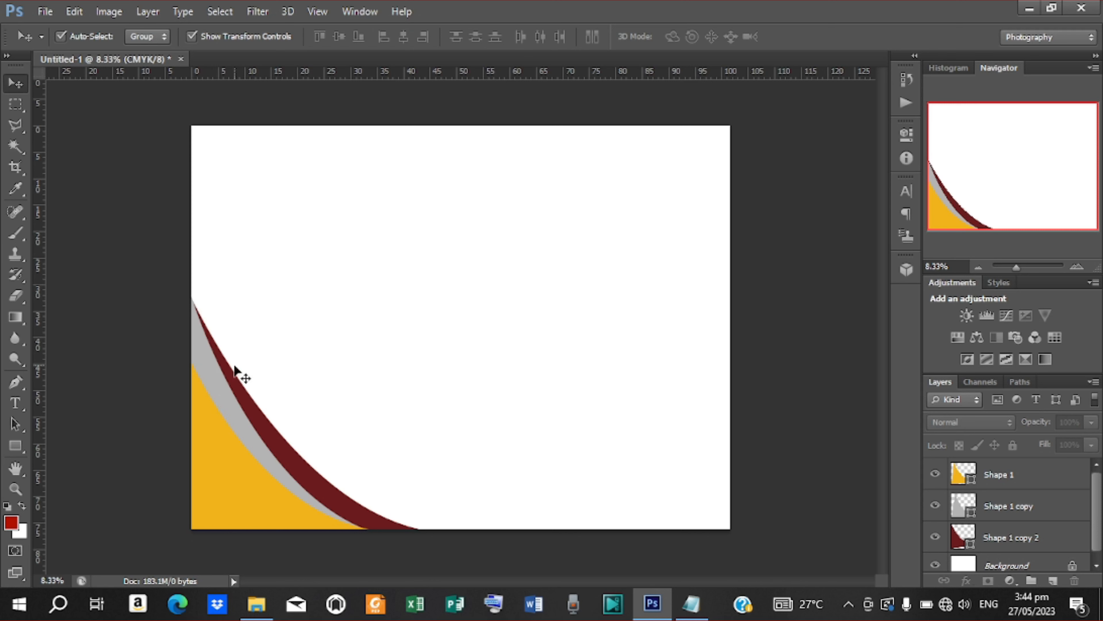
{"action": "left_click", "coordinate": [1015, 474]}
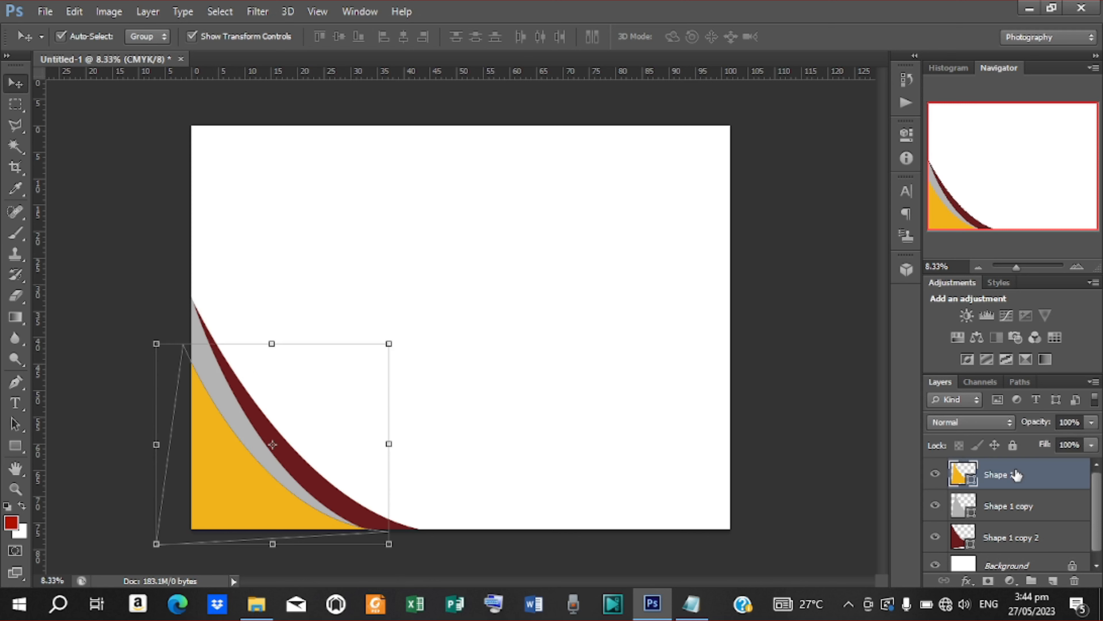
{"action": "left_click", "coordinate": [1020, 544], "text": "shift"}
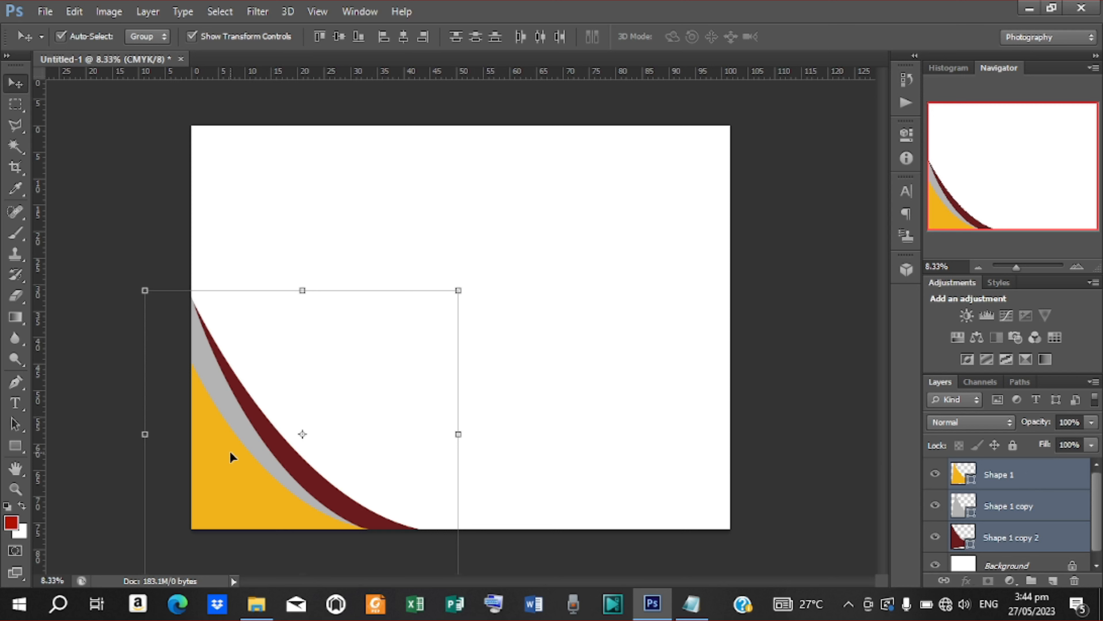
{"action": "mouse_move", "coordinate": [235, 453]}
{"action": "left_mouse_down"}
{"action": "mouse_move", "coordinate": [224, 455]}
{"action": "mouse_move", "coordinate": [234, 452]}
{"action": "left_mouse_up"}
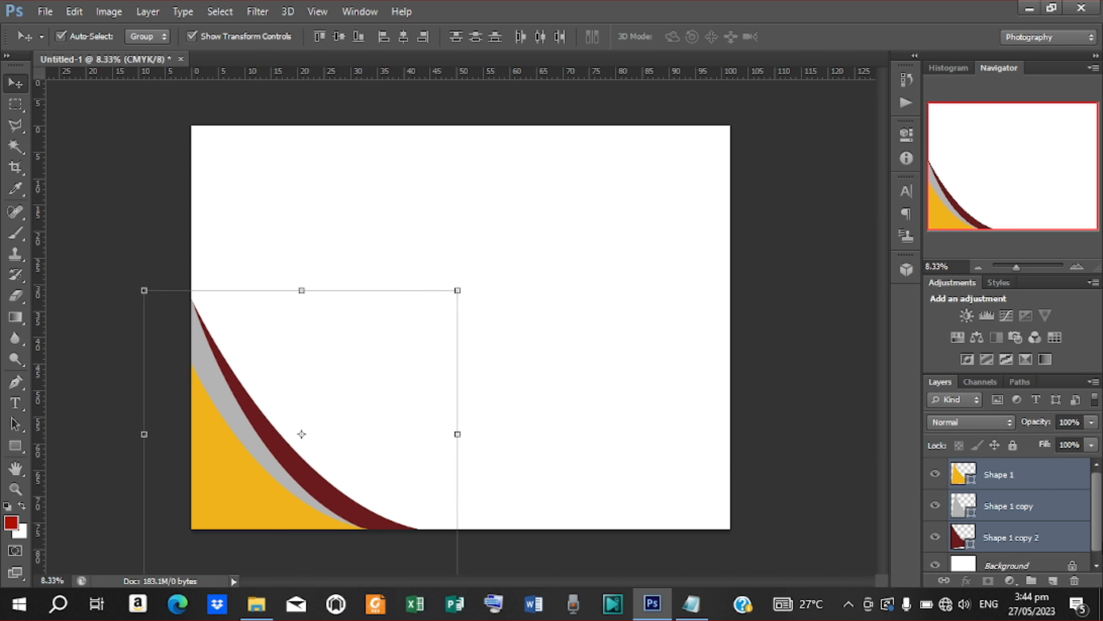
{"action": "key", "text": "ctrl+g"}
{"action": "double_click", "coordinate": [1008, 469]}
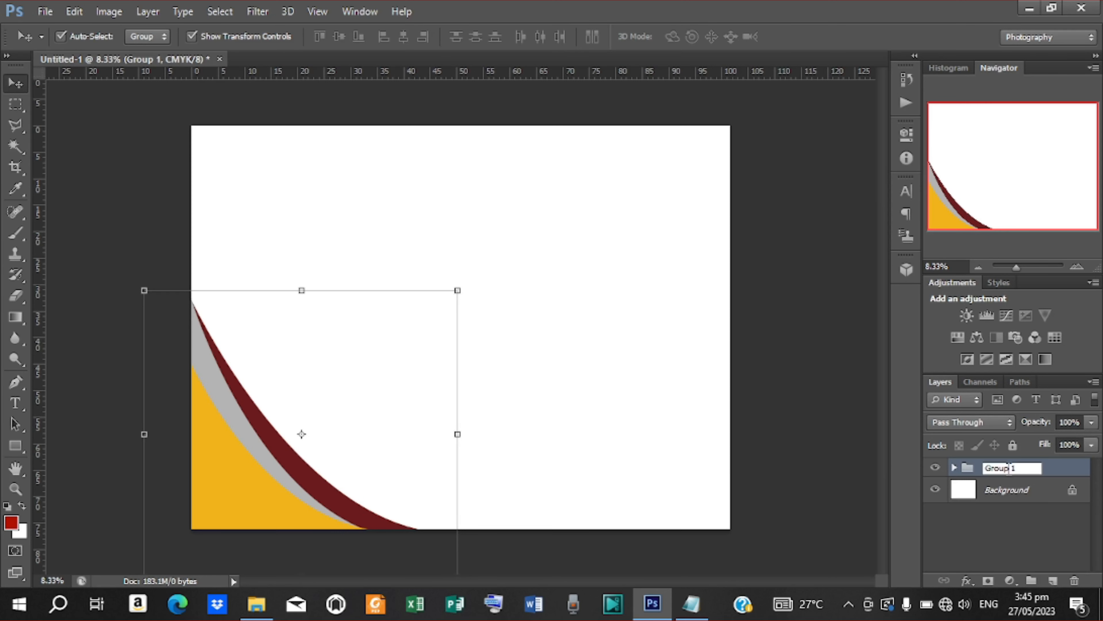
{"action": "type", "text": "shape1"}
{"action": "key", "text": "Return"}
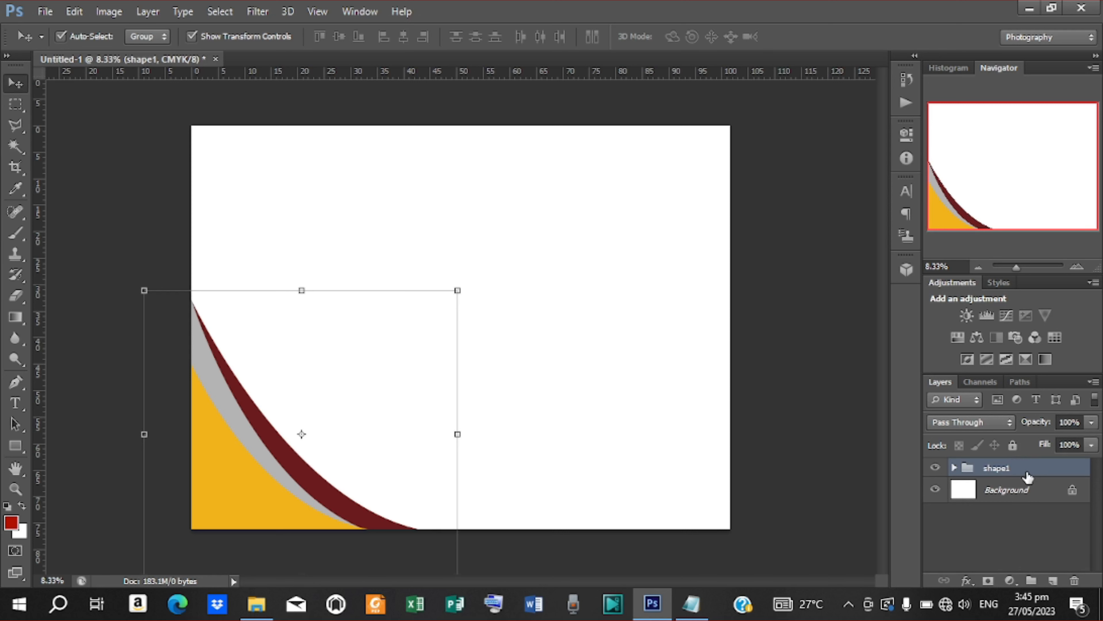
Step: Duplicate the shape1 group and rename the copy shape2
{"action": "key", "text": "ctrl+j"}
{"action": "double_click", "coordinate": [1007, 469]}
{"action": "key", "text": "End"}
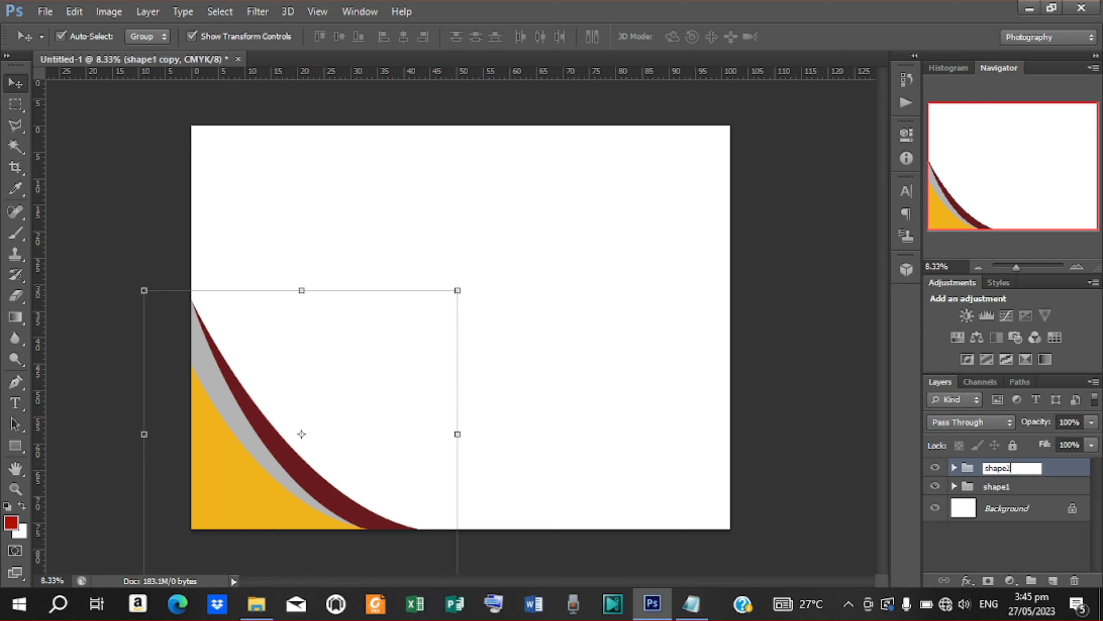
{"action": "type", "text": "2"}
{"action": "key", "text": "Return"}
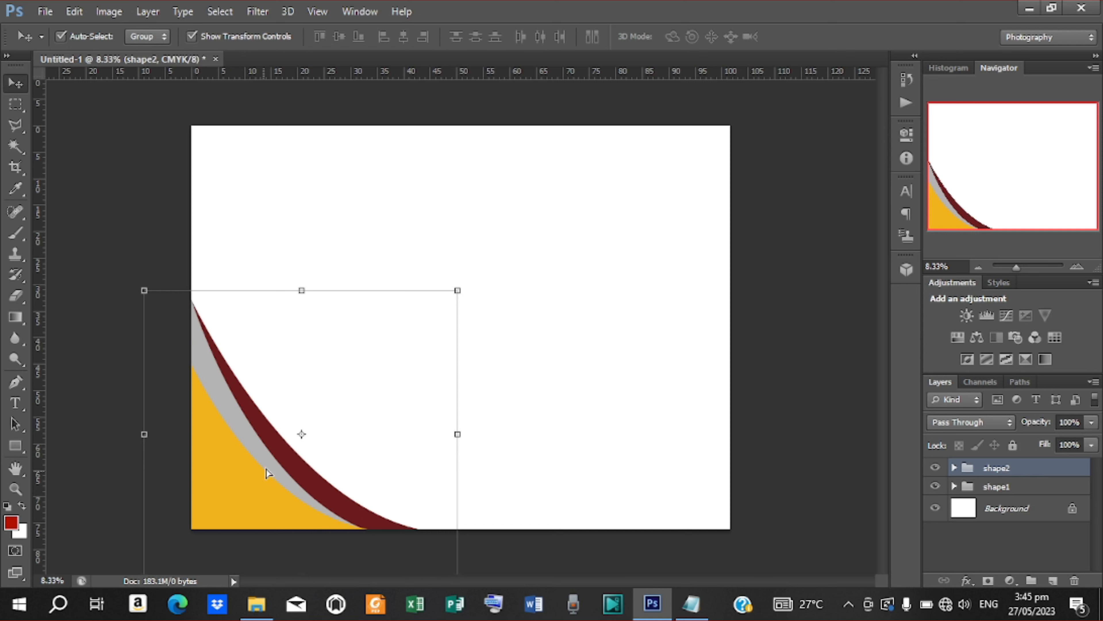
Step: Move the shape2 group toward the upper right and flip it horizontally
{"action": "left_click_drag", "start_coordinate": [269, 473], "coordinate": [672, 213]}
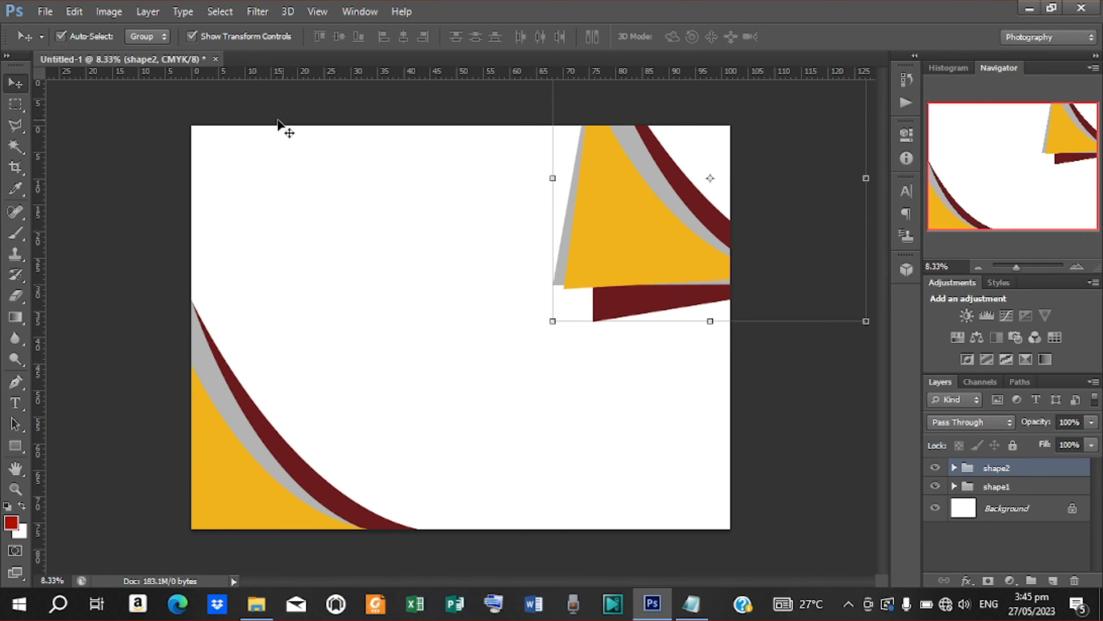
{"action": "left_click", "coordinate": [74, 11]}
{"action": "mouse_move", "coordinate": [148, 320]}
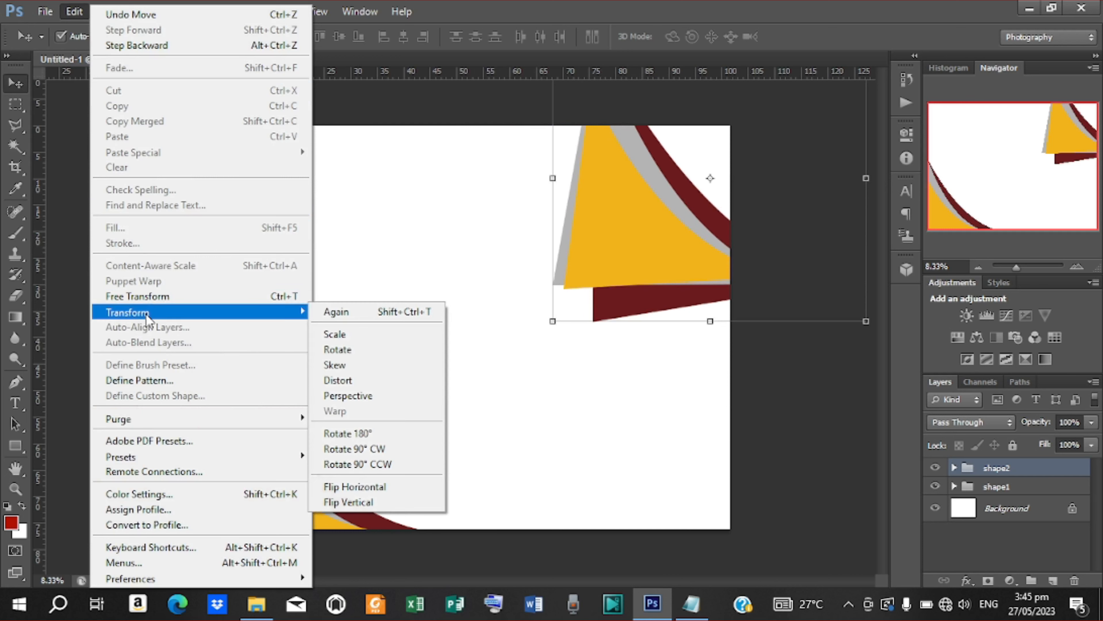
{"action": "left_click", "coordinate": [364, 487]}
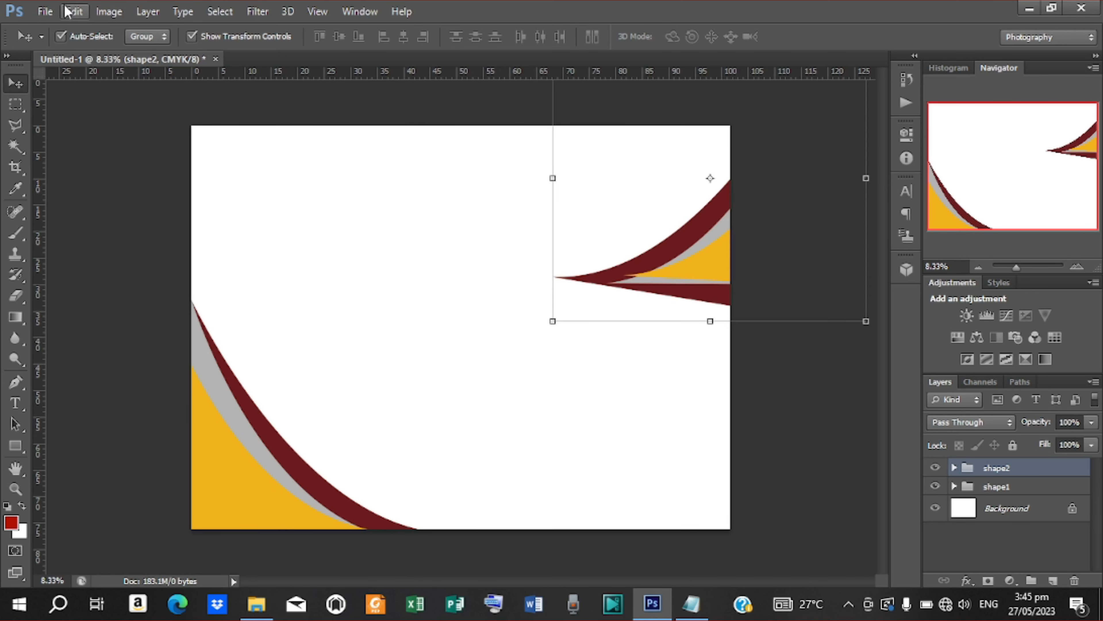
Step: Flip shape2 vertically and fit it into the top-right corner of the canvas
{"action": "left_click", "coordinate": [73, 11]}
{"action": "mouse_move", "coordinate": [153, 322]}
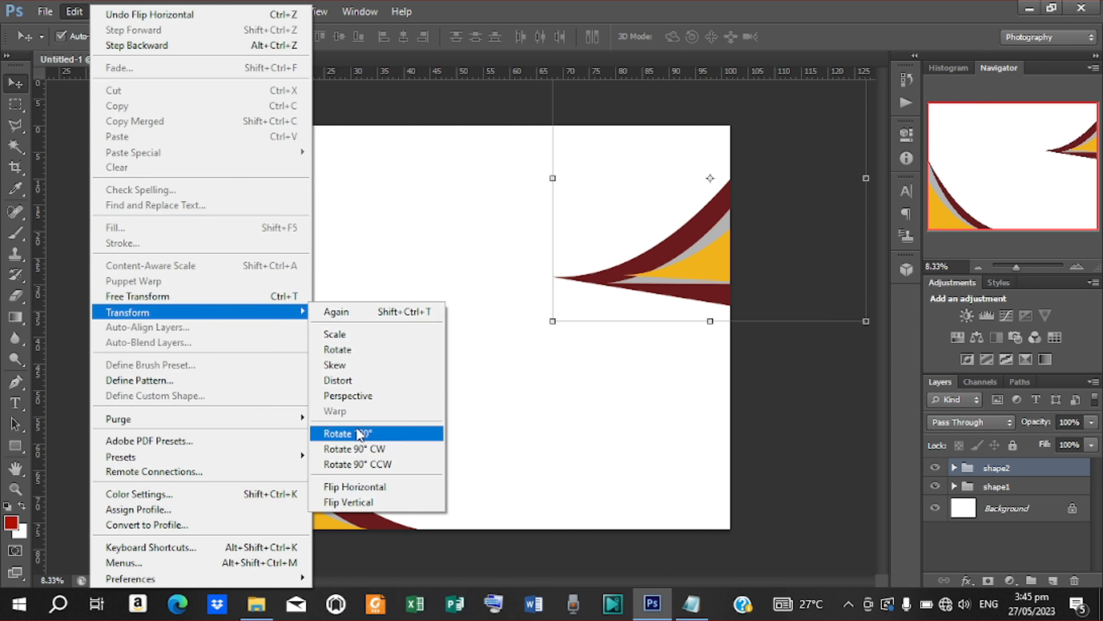
{"action": "left_click", "coordinate": [373, 502]}
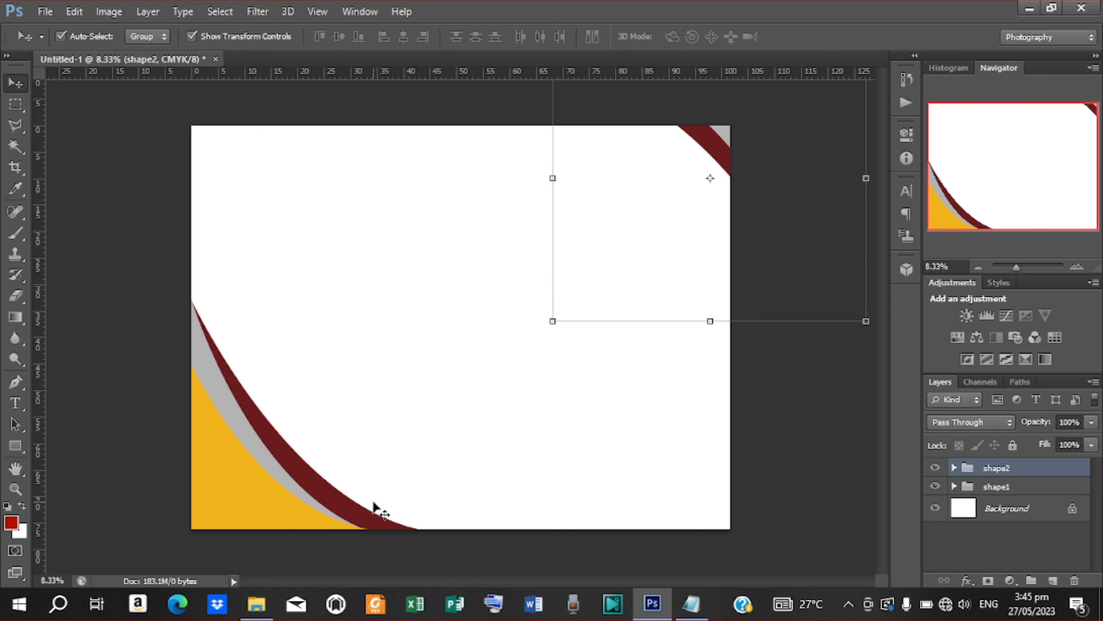
{"action": "left_click_drag", "start_coordinate": [706, 149], "coordinate": [626, 182]}
{"action": "left_click", "coordinate": [415, 97]}
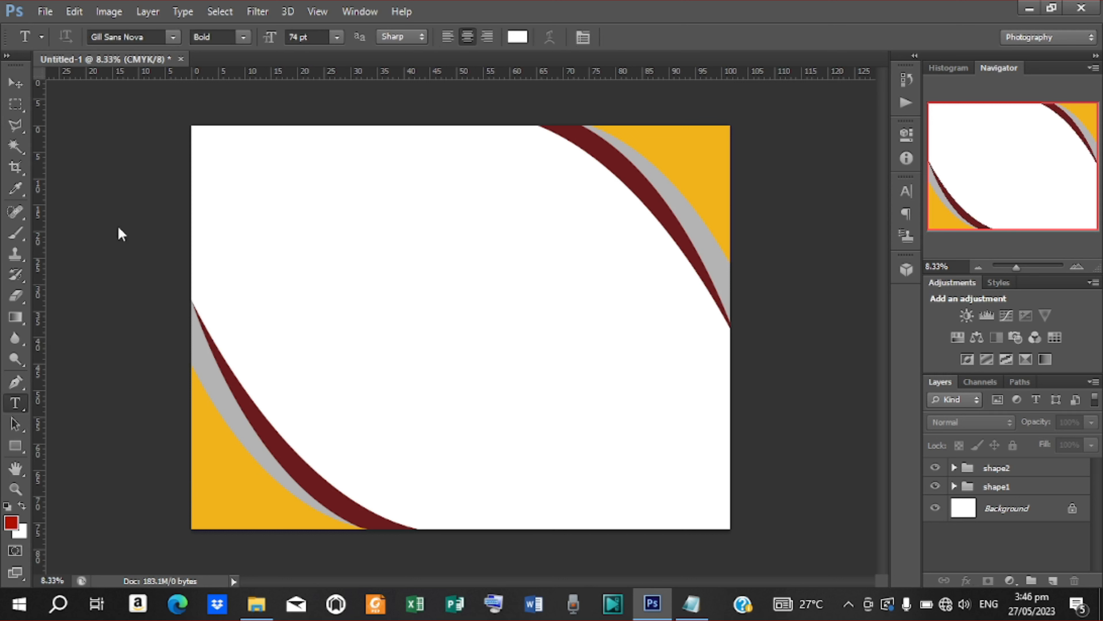
Step: Start a text layer near the top left with black text colour
{"action": "left_click", "coordinate": [343, 194]}
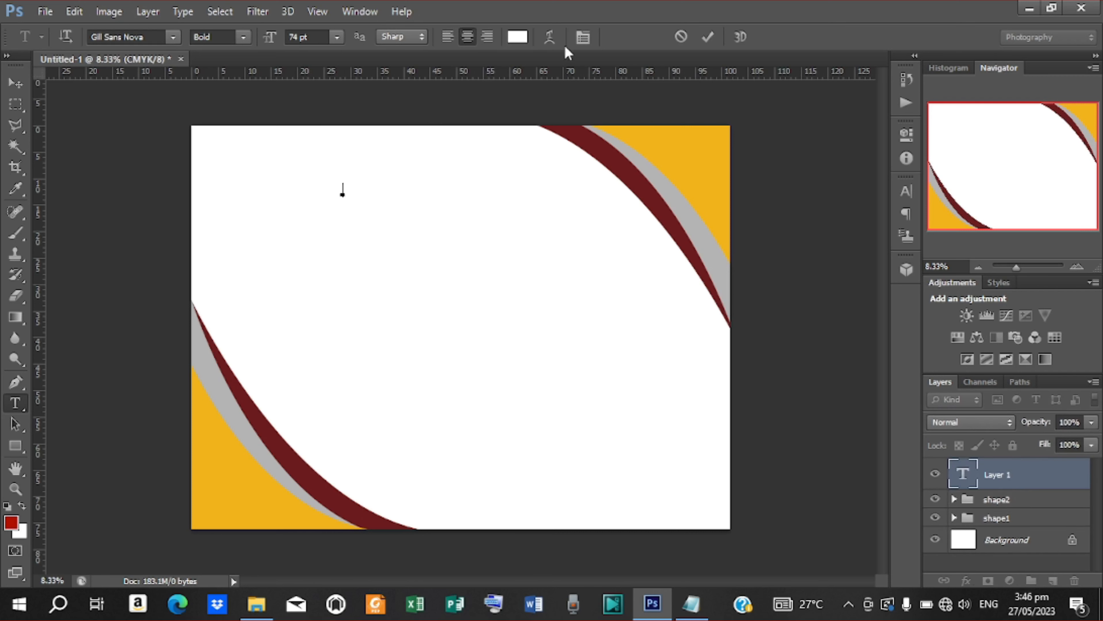
{"action": "left_click", "coordinate": [515, 37]}
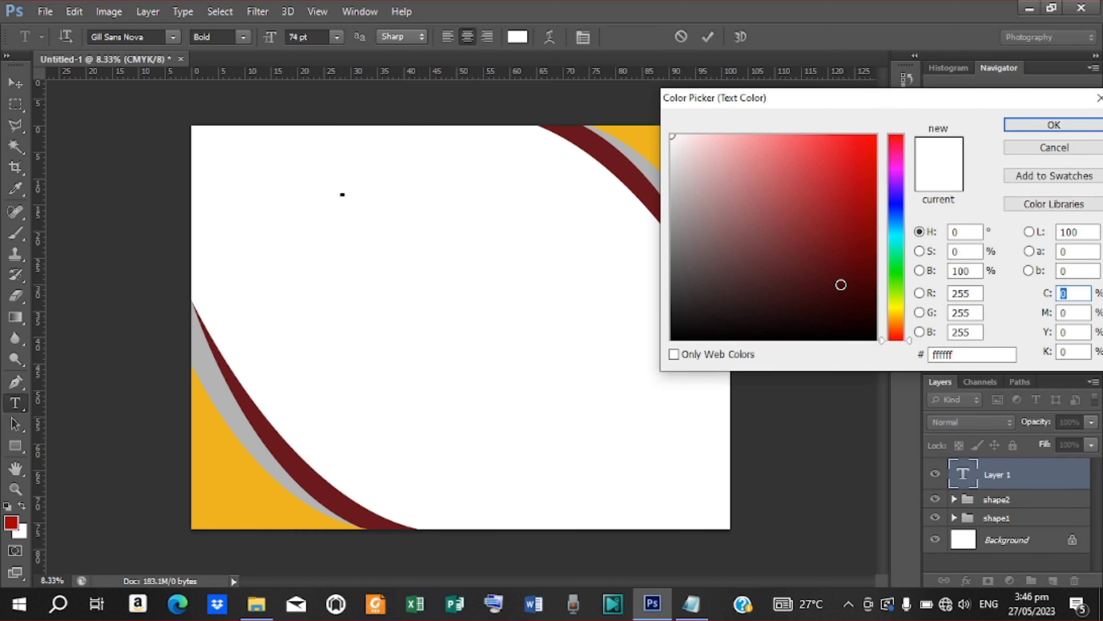
{"action": "left_click_drag", "start_coordinate": [841, 284], "coordinate": [877, 347]}
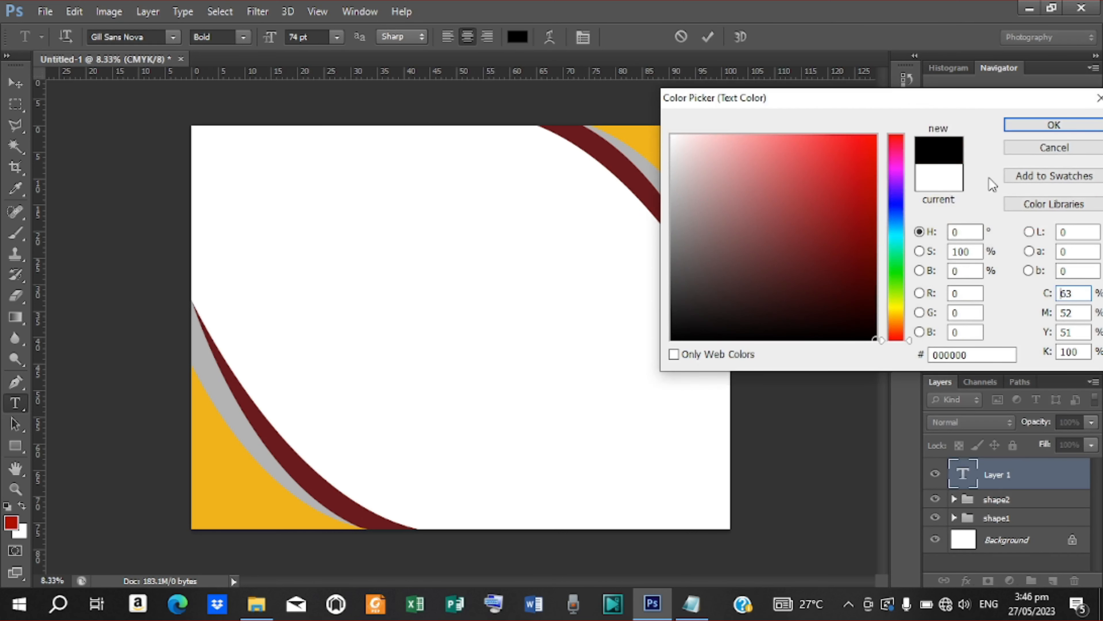
{"action": "left_click", "coordinate": [1012, 131]}
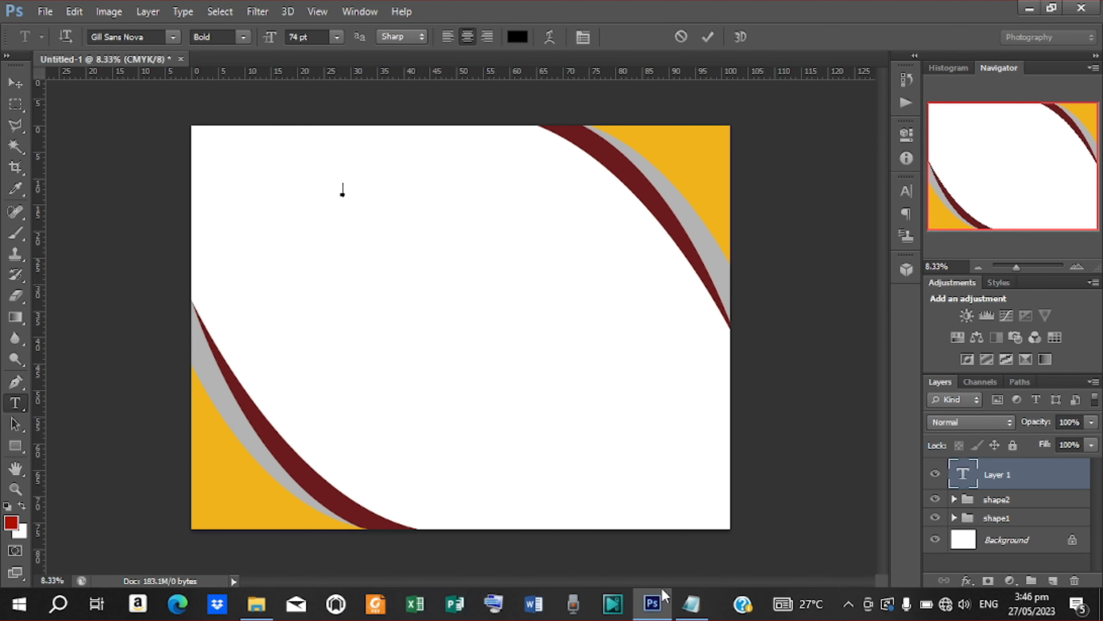
Step: Paste 'THE CHURCH OF PENTECOST - GHANA' from the notes as the heading and commit it
{"action": "left_click", "coordinate": [693, 605]}
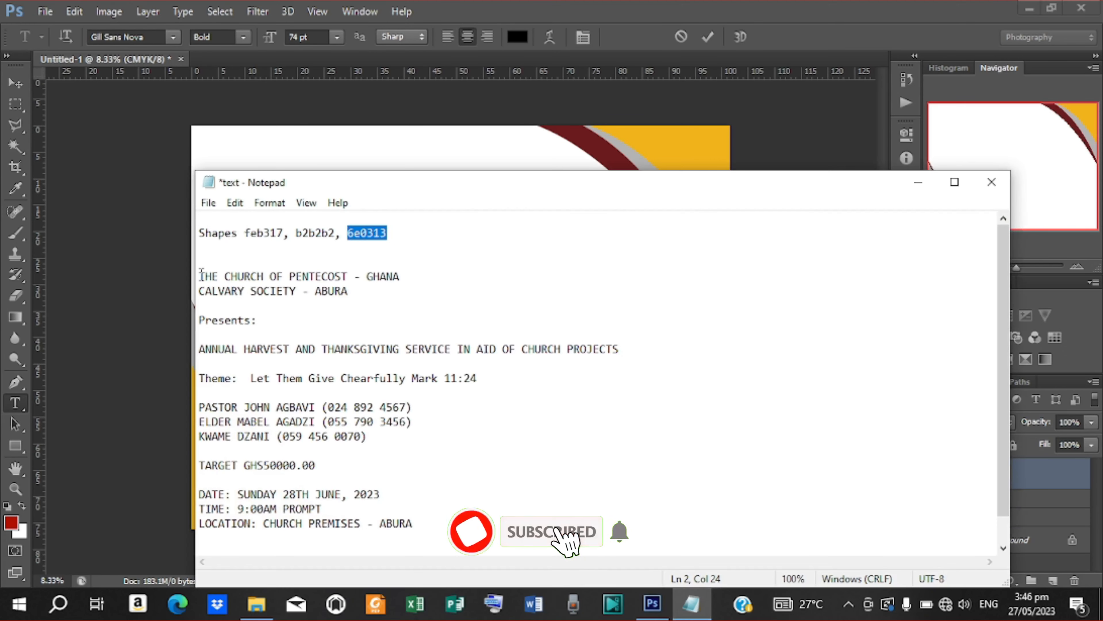
{"action": "left_click_drag", "start_coordinate": [199, 276], "coordinate": [425, 277]}
{"action": "right_click", "coordinate": [356, 275]}
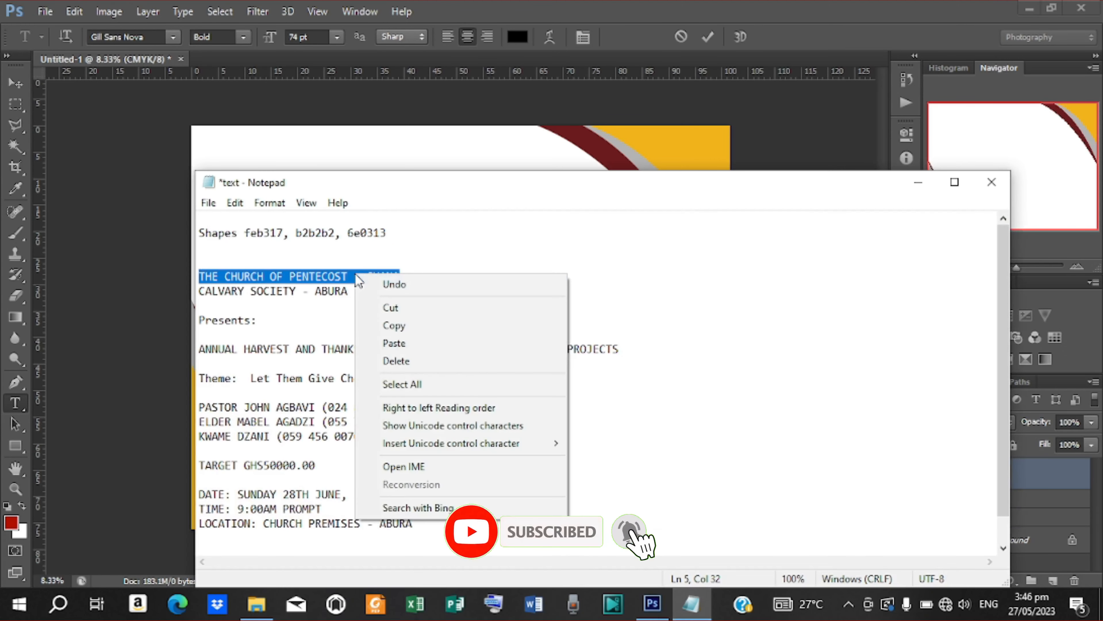
{"action": "left_click", "coordinate": [399, 329]}
{"action": "left_click", "coordinate": [919, 182]}
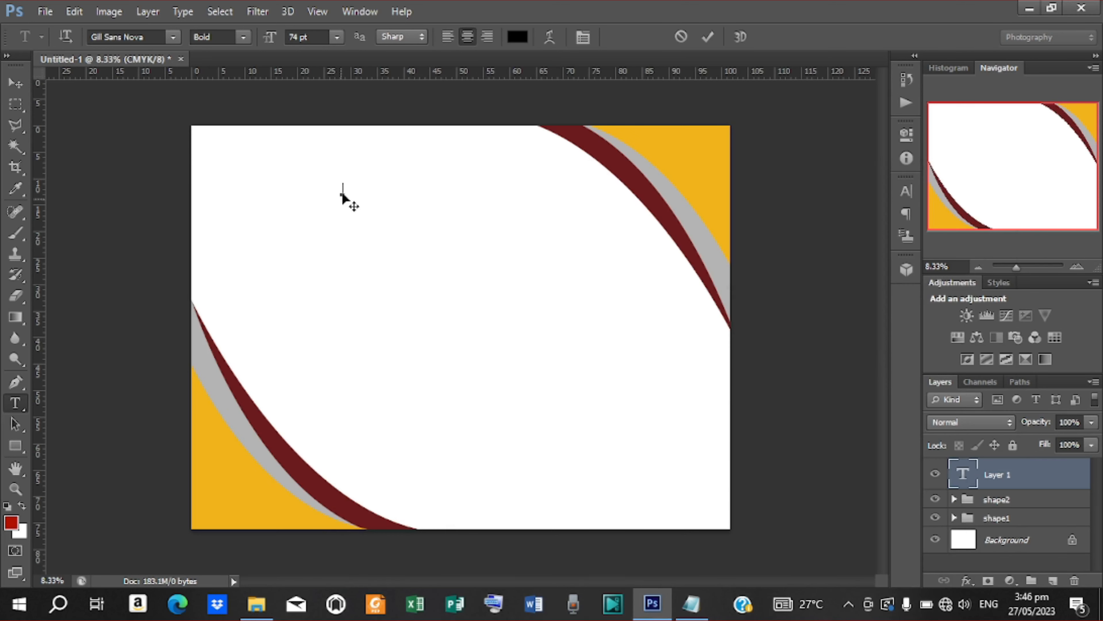
{"action": "right_click", "coordinate": [346, 196]}
{"action": "left_click", "coordinate": [394, 260]}
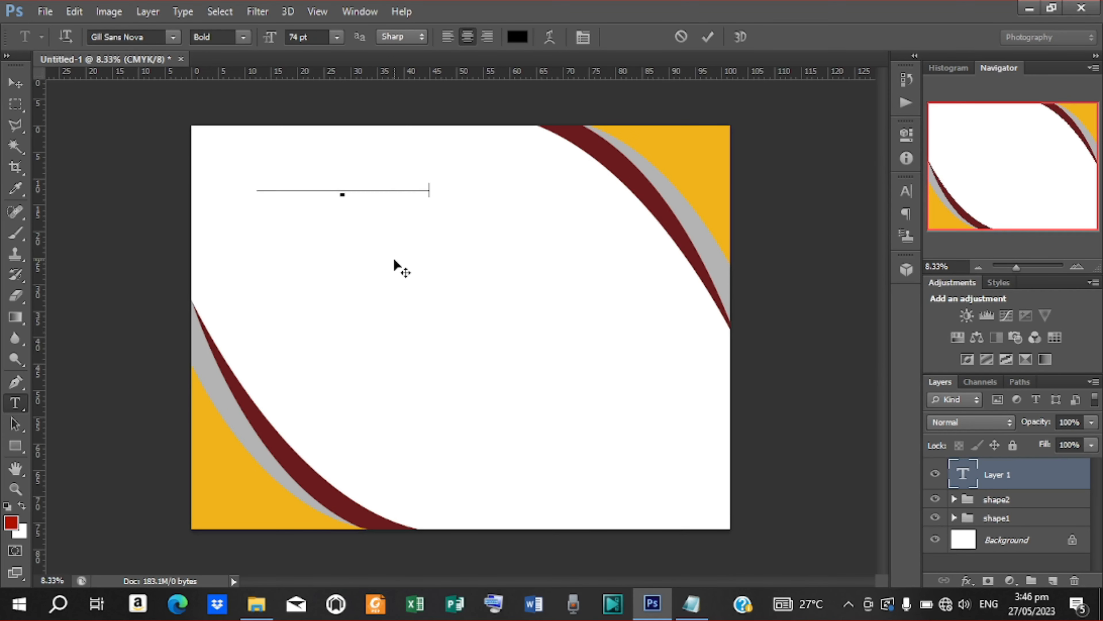
{"action": "left_click", "coordinate": [708, 36]}
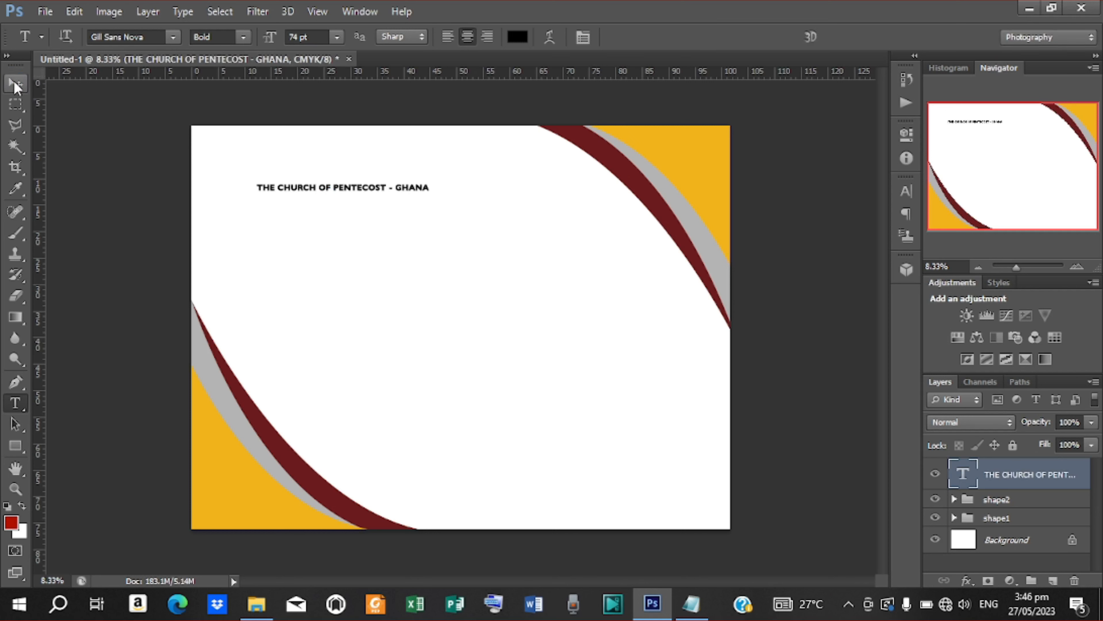
{"action": "left_click", "coordinate": [15, 83]}
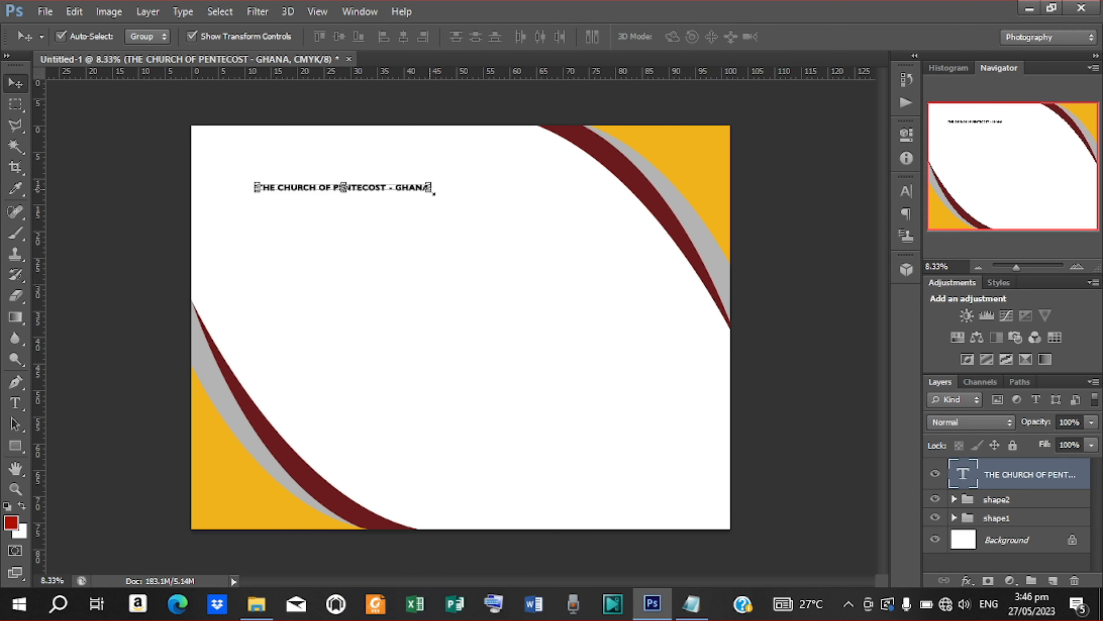
Step: Enlarge the church-name heading, move it to the top centre, then scale it down to about 84%
{"action": "left_click", "coordinate": [435, 190]}
{"action": "left_click_drag", "start_coordinate": [434, 196], "coordinate": [503, 224]}
{"action": "left_click", "coordinate": [812, 36]}
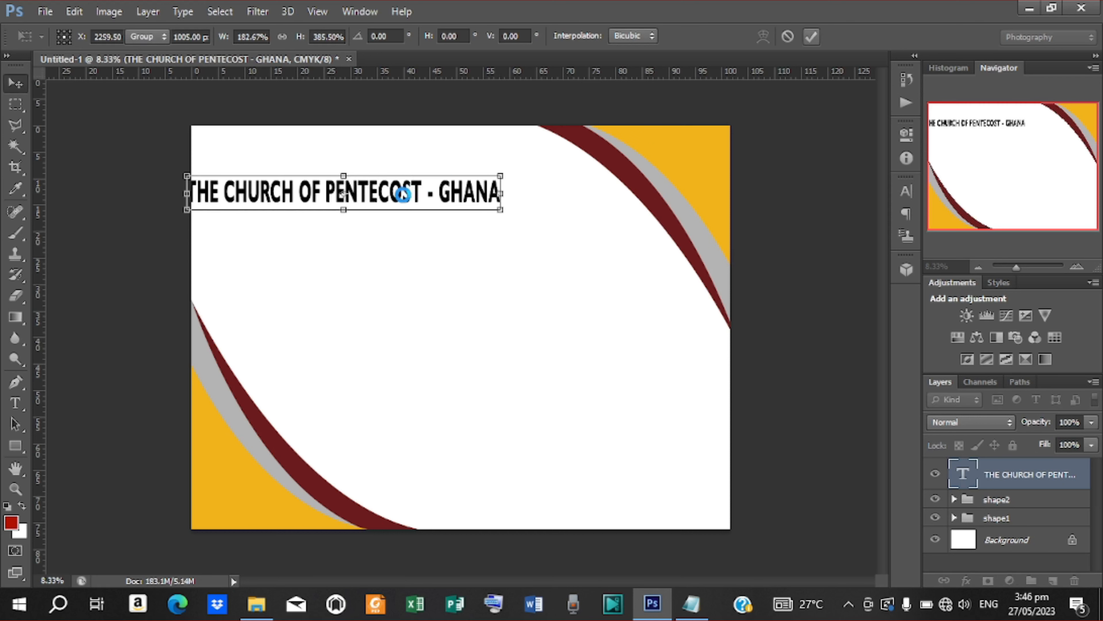
{"action": "left_click_drag", "start_coordinate": [402, 199], "coordinate": [495, 180]}
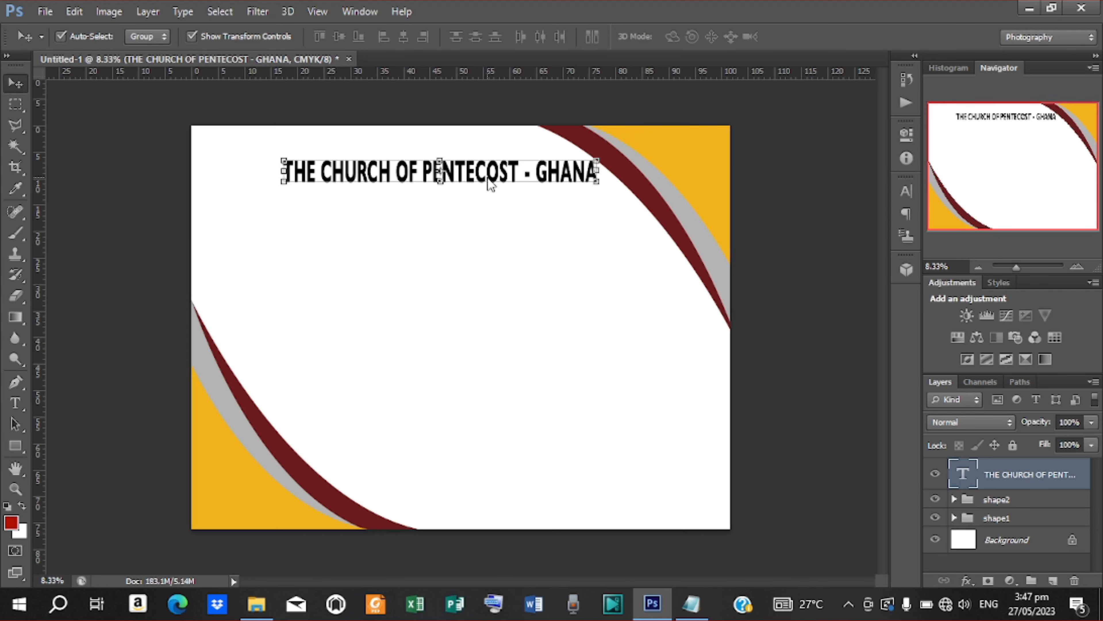
{"action": "left_click_drag", "start_coordinate": [597, 171], "coordinate": [574, 163]}
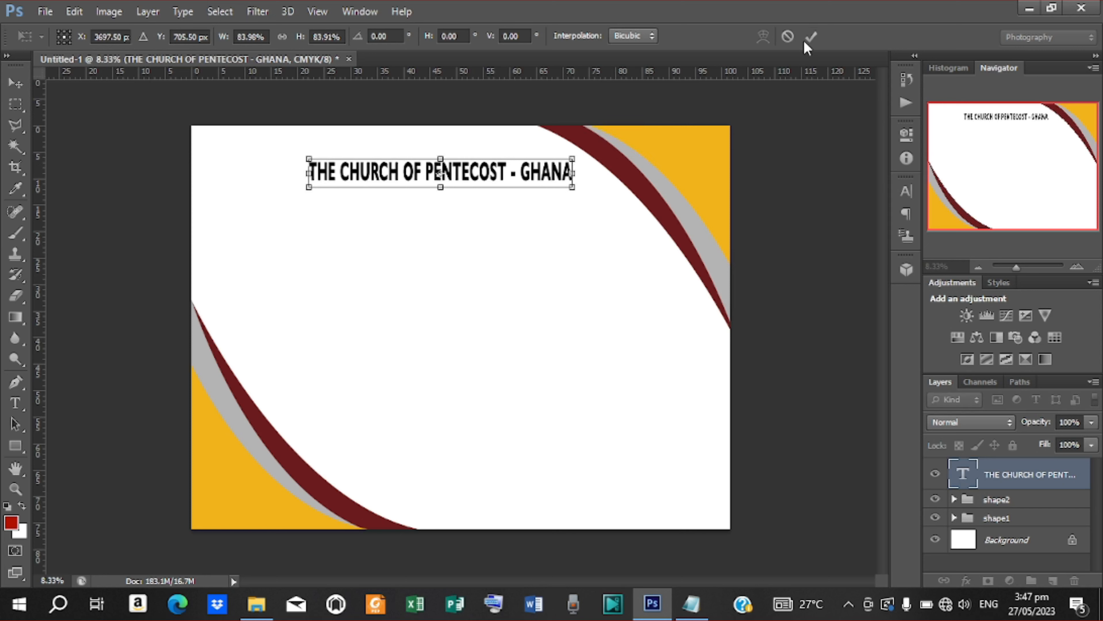
{"action": "left_click", "coordinate": [811, 36]}
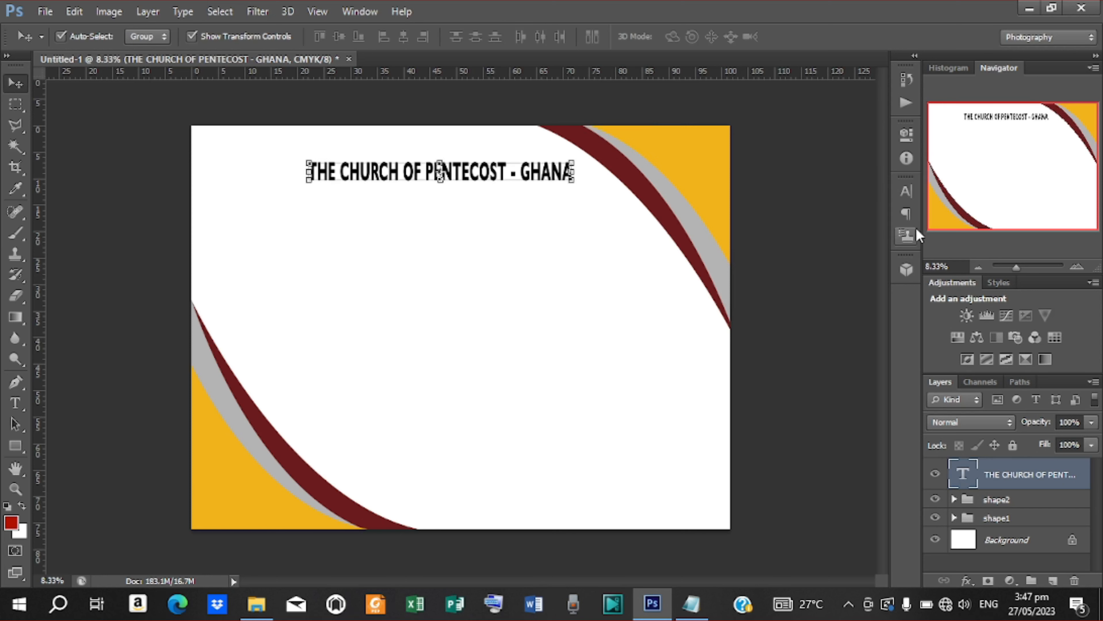
Step: Condense the heading to 88% vertical scale and nudge it slightly higher
{"action": "left_click", "coordinate": [906, 193]}
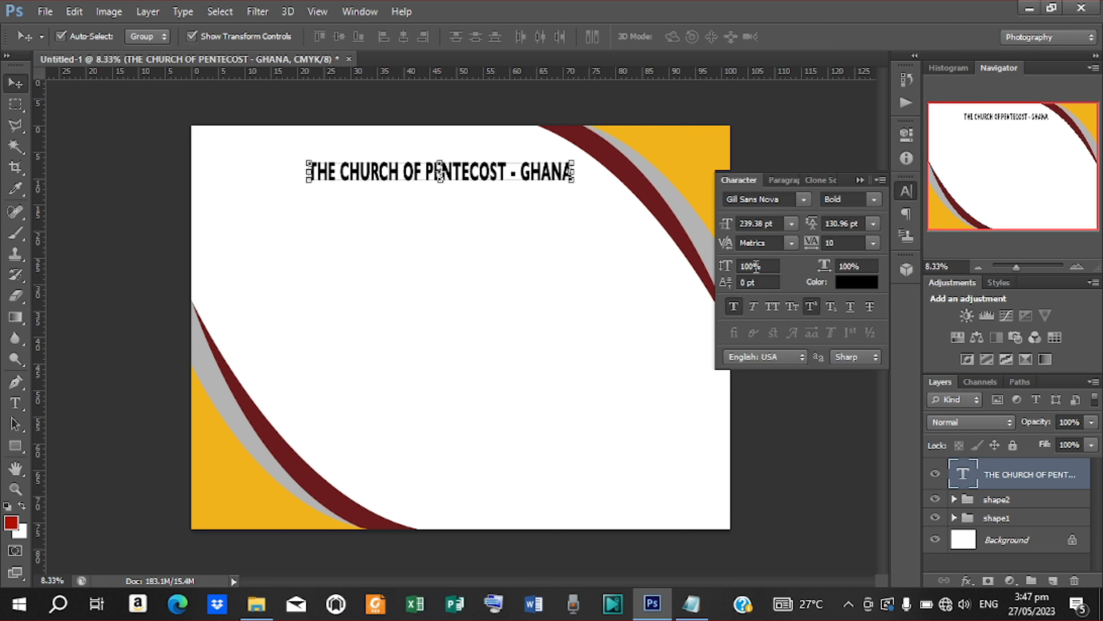
{"action": "left_click_drag", "start_coordinate": [735, 274], "coordinate": [717, 263]}
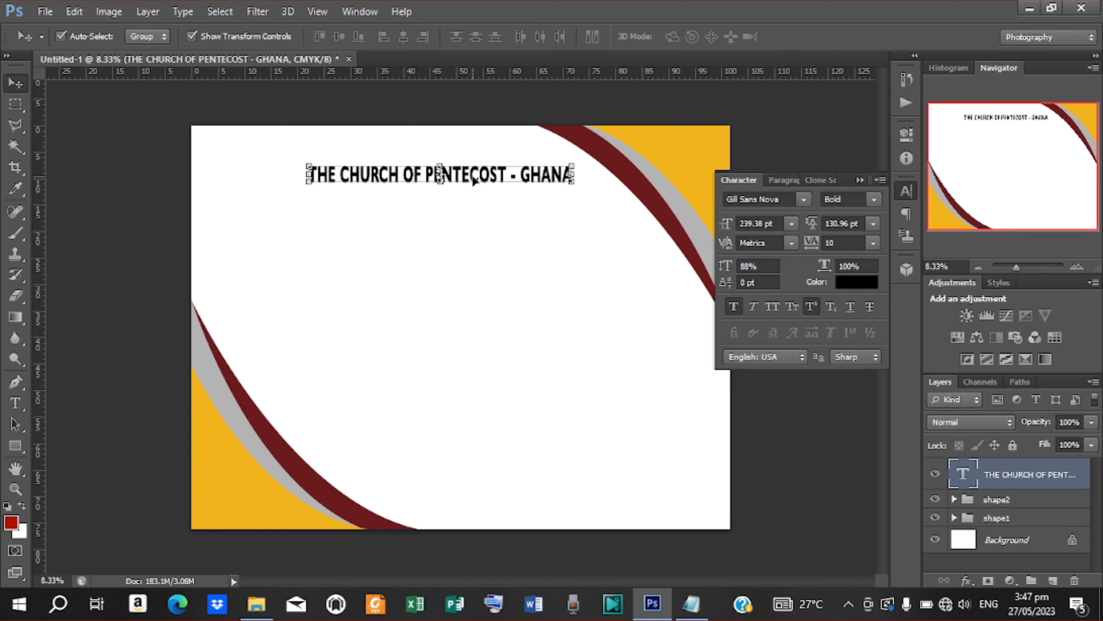
{"action": "left_click_drag", "start_coordinate": [474, 180], "coordinate": [485, 174]}
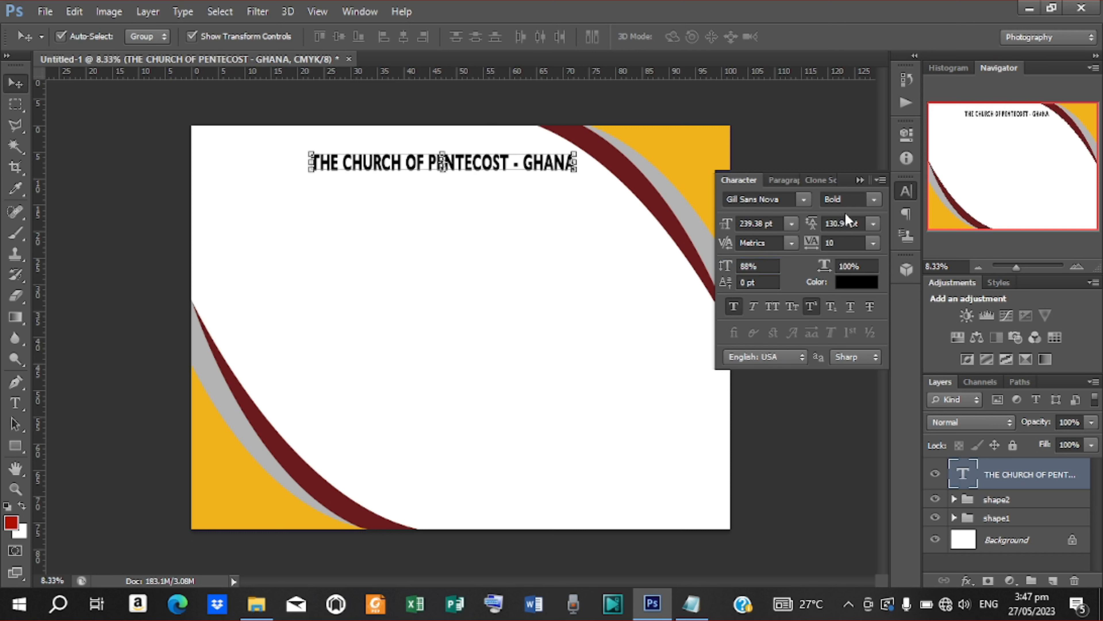
Step: Keep Gill Sans Nova Bold and recolour the heading dark navy #00104b
{"action": "left_click", "coordinate": [876, 201]}
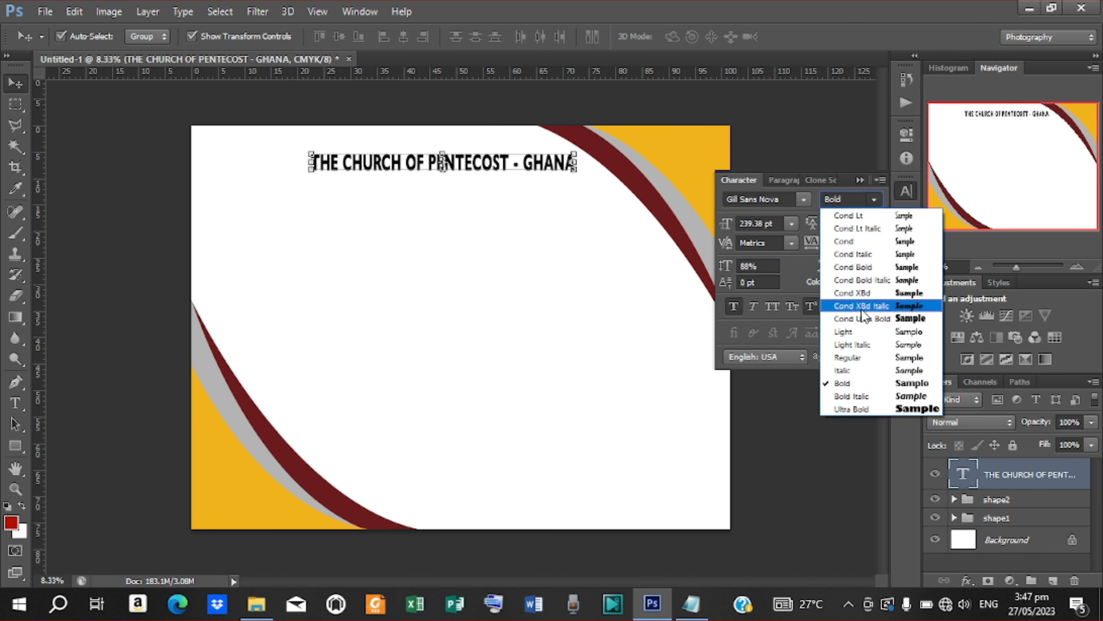
{"action": "left_click", "coordinate": [852, 384]}
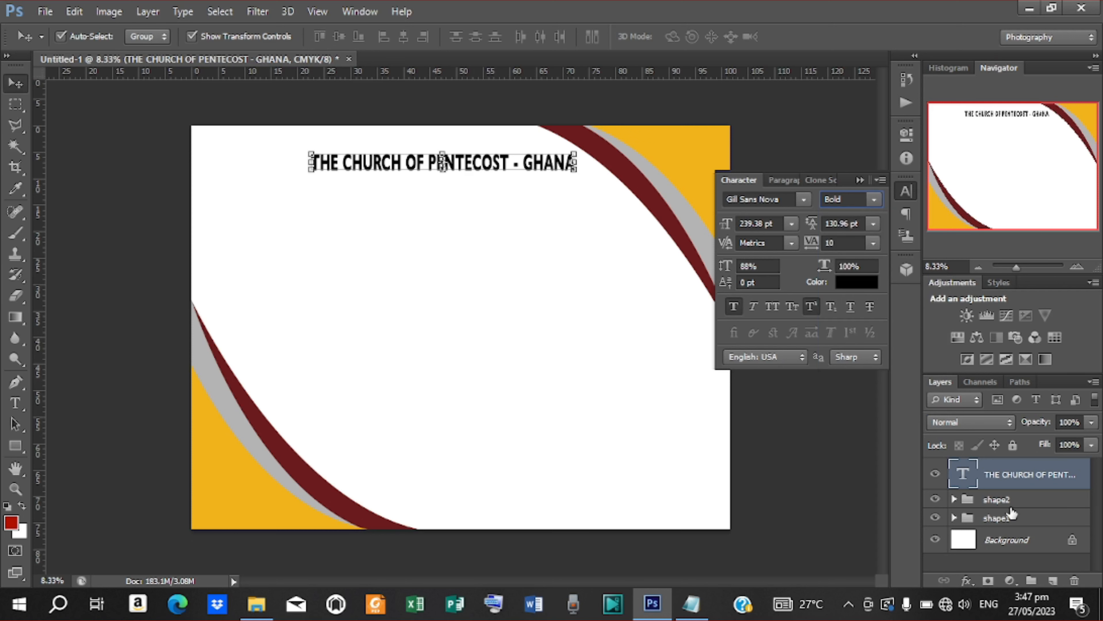
{"action": "left_click", "coordinate": [851, 283]}
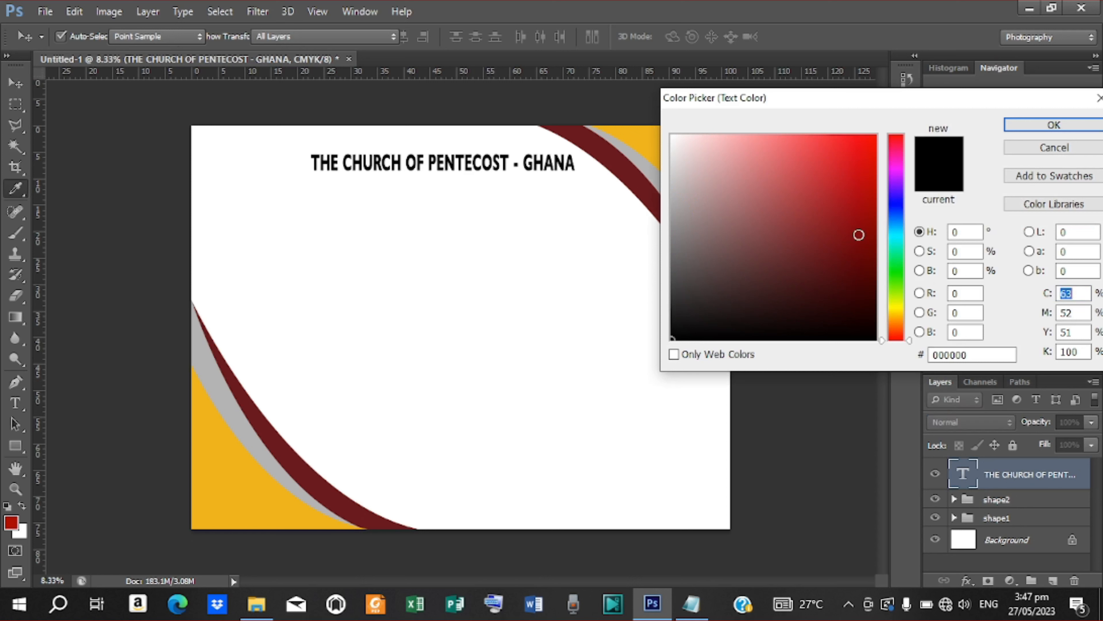
{"action": "left_click", "coordinate": [897, 211]}
{"action": "left_click_drag", "start_coordinate": [871, 248], "coordinate": [883, 280]}
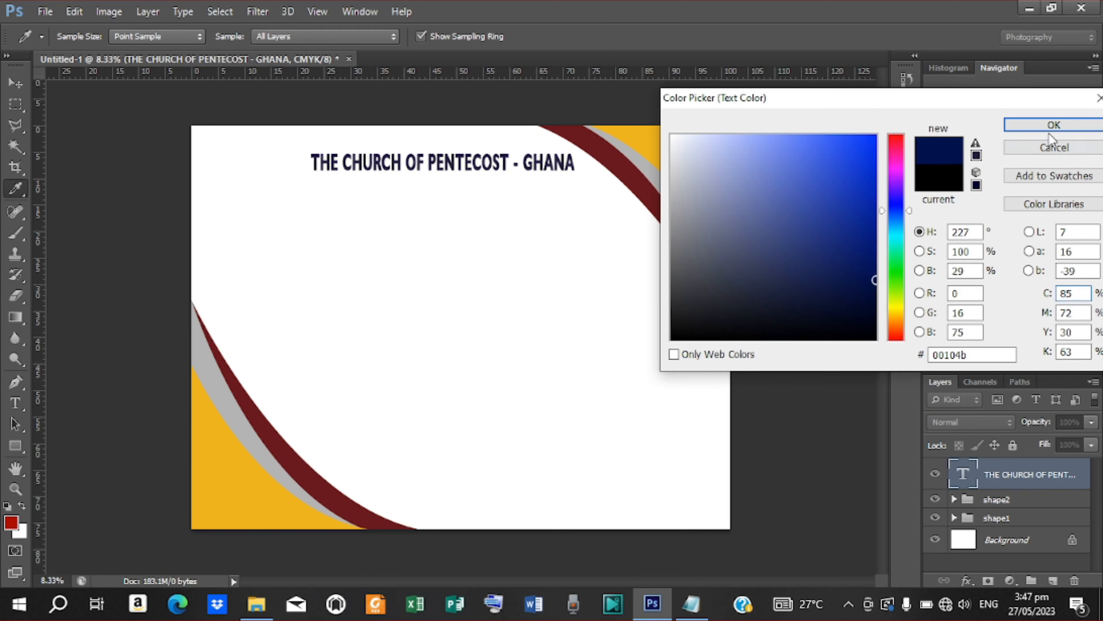
{"action": "left_click", "coordinate": [1045, 126]}
{"action": "key", "text": "v"}
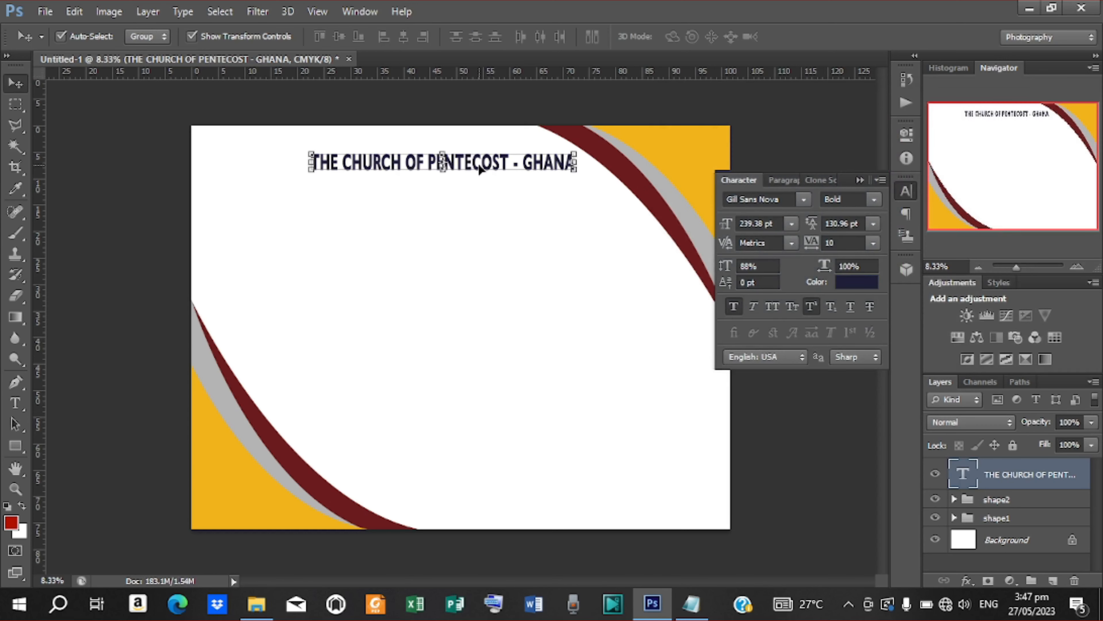
Step: Duplicate the heading below itself and replace its text with 'CALVARY SOCIETY - ABURA'
{"action": "key", "text": "ctrl+j"}
{"action": "key", "text": "shift+Down"}
{"action": "key", "text": "shift+Down"}
{"action": "key", "text": "shift+Down"}
{"action": "key", "text": "shift+Down"}
{"action": "key", "text": "shift+Down"}
{"action": "key", "text": "shift+Down"}
{"action": "key", "text": "shift+Down"}
{"action": "key", "text": "shift+Down"}
{"action": "key", "text": "shift+Down"}
{"action": "key", "text": "shift+Down"}
{"action": "key", "text": "shift+Down"}
{"action": "key", "text": "shift+Down"}
{"action": "key", "text": "shift+Down"}
{"action": "key", "text": "shift+Down"}
{"action": "key", "text": "shift+Down"}
{"action": "key", "text": "shift+Down"}
{"action": "key", "text": "shift+Down"}
{"action": "key", "text": "shift+Down"}
{"action": "key", "text": "shift+Down"}
{"action": "key", "text": "shift+Down"}
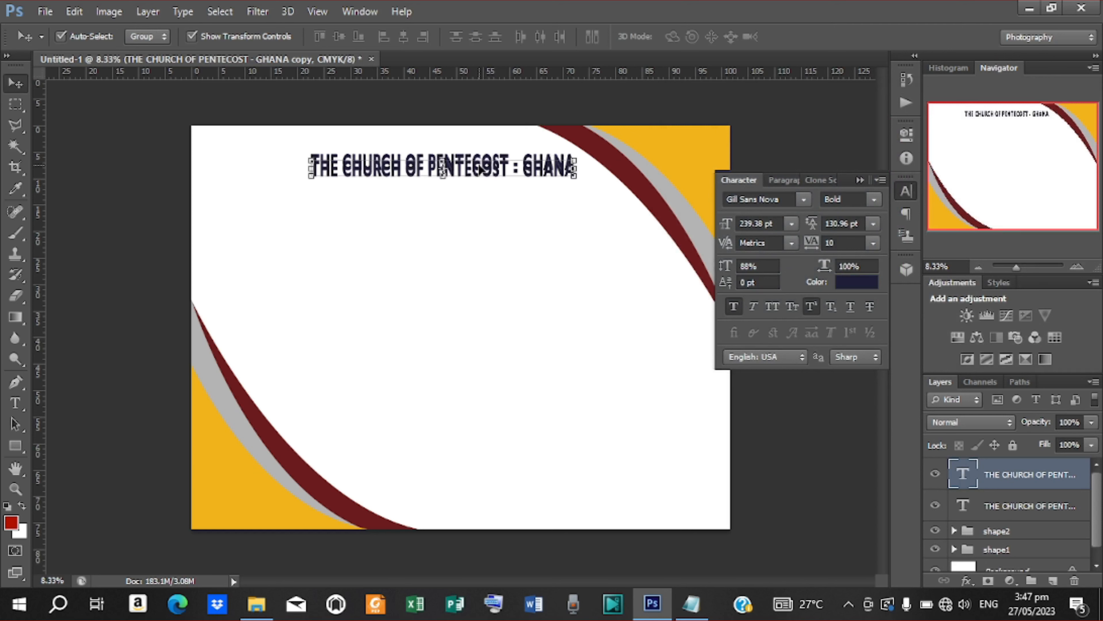
{"action": "key", "text": "shift+Down"}
{"action": "key", "text": "shift+Down"}
{"action": "key", "text": "shift+Down"}
{"action": "key", "text": "shift+Down"}
{"action": "key", "text": "shift+Down"}
{"action": "key", "text": "shift+Down"}
{"action": "key", "text": "shift+Down"}
{"action": "key", "text": "shift+Down"}
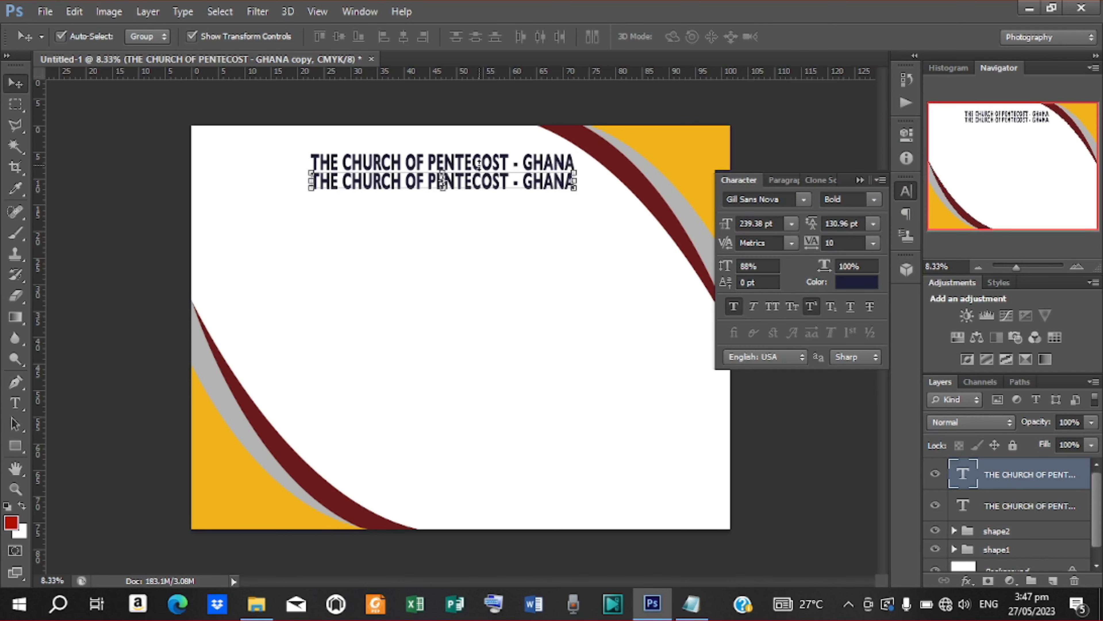
{"action": "key", "text": "t"}
{"action": "left_click_drag", "start_coordinate": [312, 181], "coordinate": [575, 182]}
{"action": "left_click", "coordinate": [691, 603]}
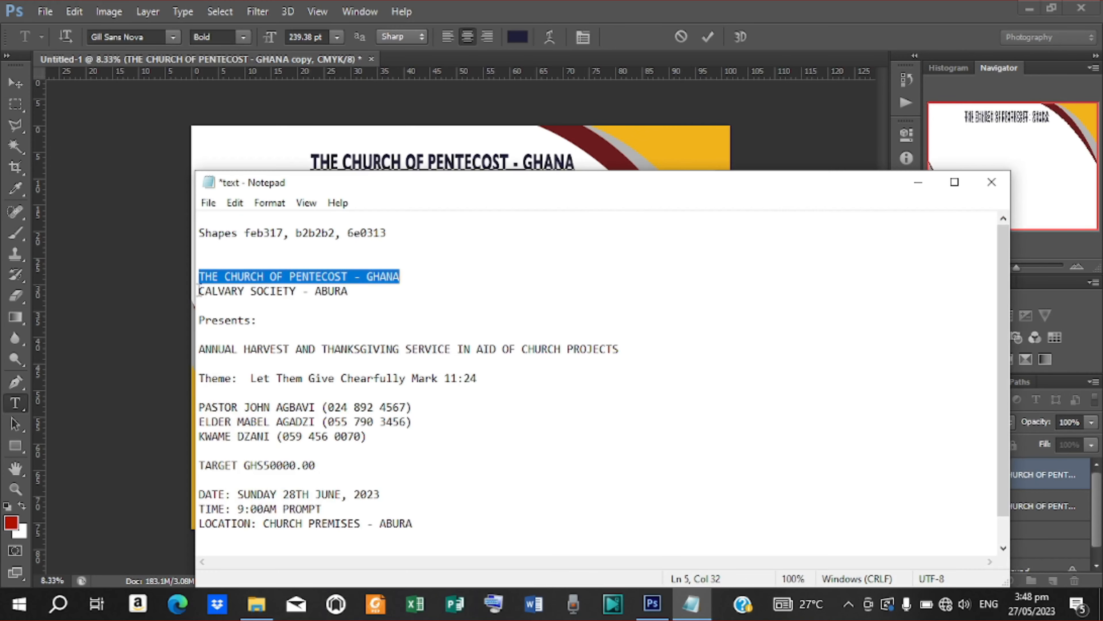
{"action": "left_click_drag", "start_coordinate": [199, 291], "coordinate": [354, 292]}
{"action": "right_click", "coordinate": [297, 291]}
{"action": "left_click", "coordinate": [332, 343]}
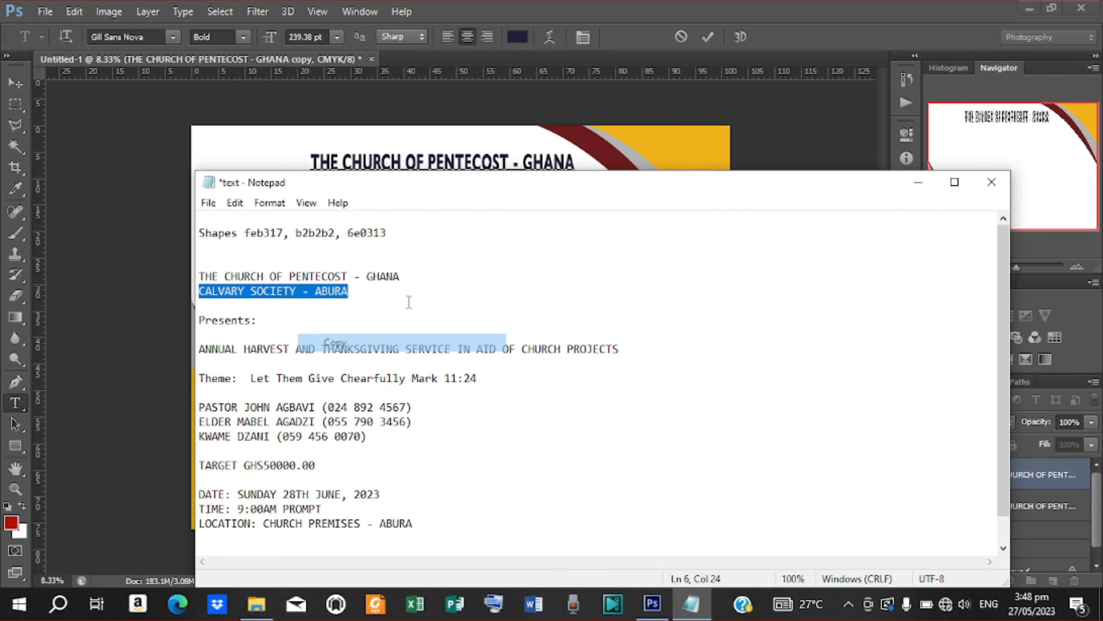
{"action": "left_click", "coordinate": [917, 181]}
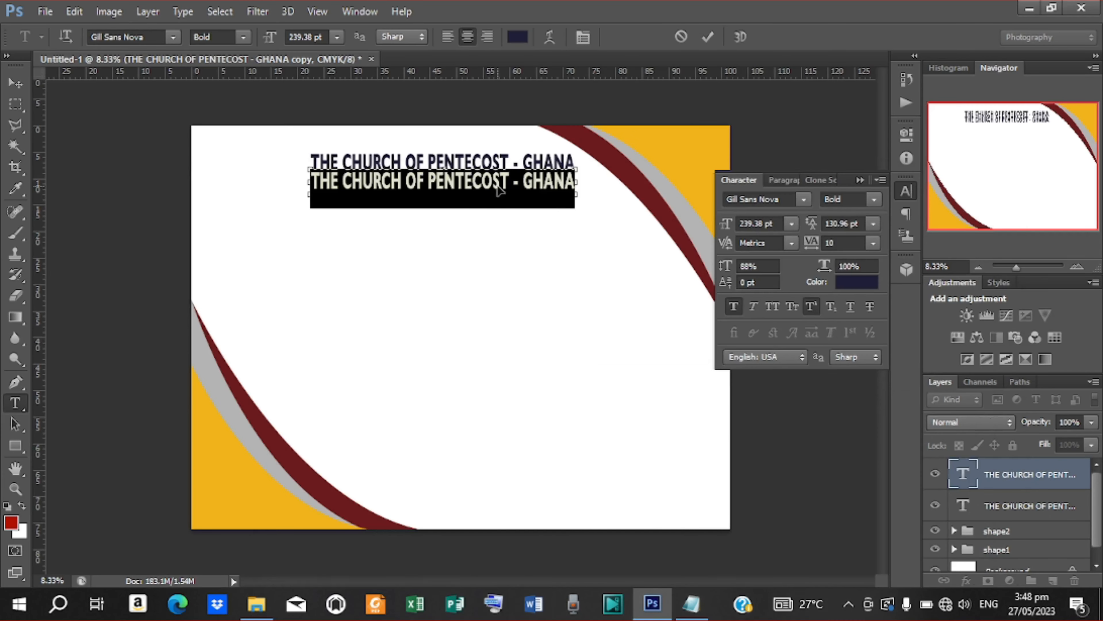
{"action": "key", "text": "ctrl+v"}
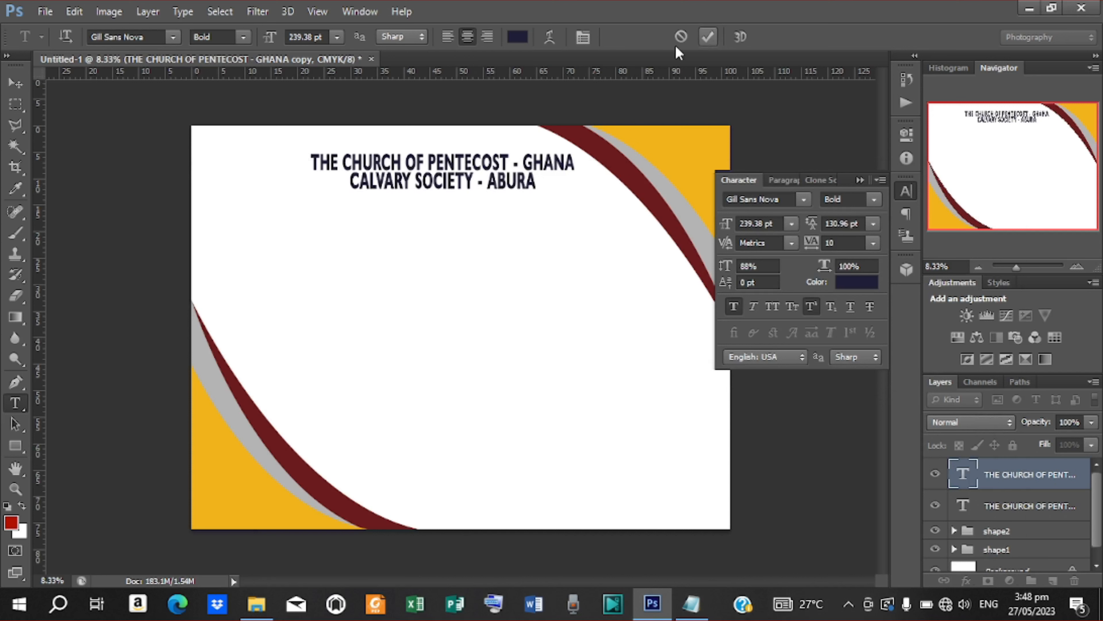
{"action": "left_click", "coordinate": [708, 37]}
Step: Condense the CALVARY SOCIETY line to 78% vertical scale and settle it just beneath the heading
{"action": "left_click", "coordinate": [15, 83]}
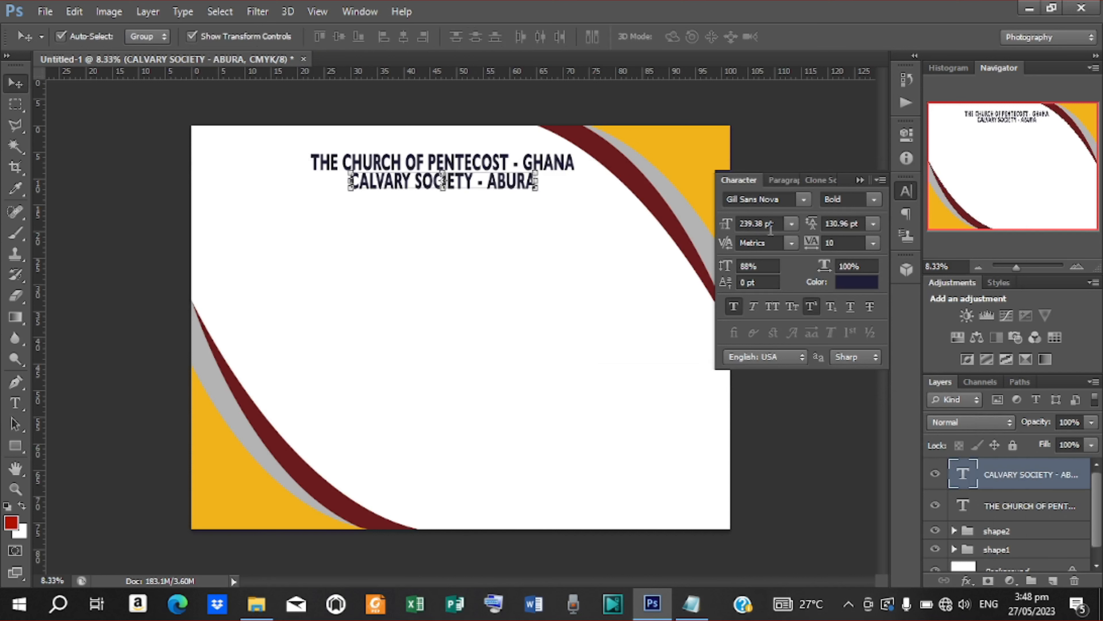
{"action": "left_click_drag", "start_coordinate": [730, 274], "coordinate": [722, 270]}
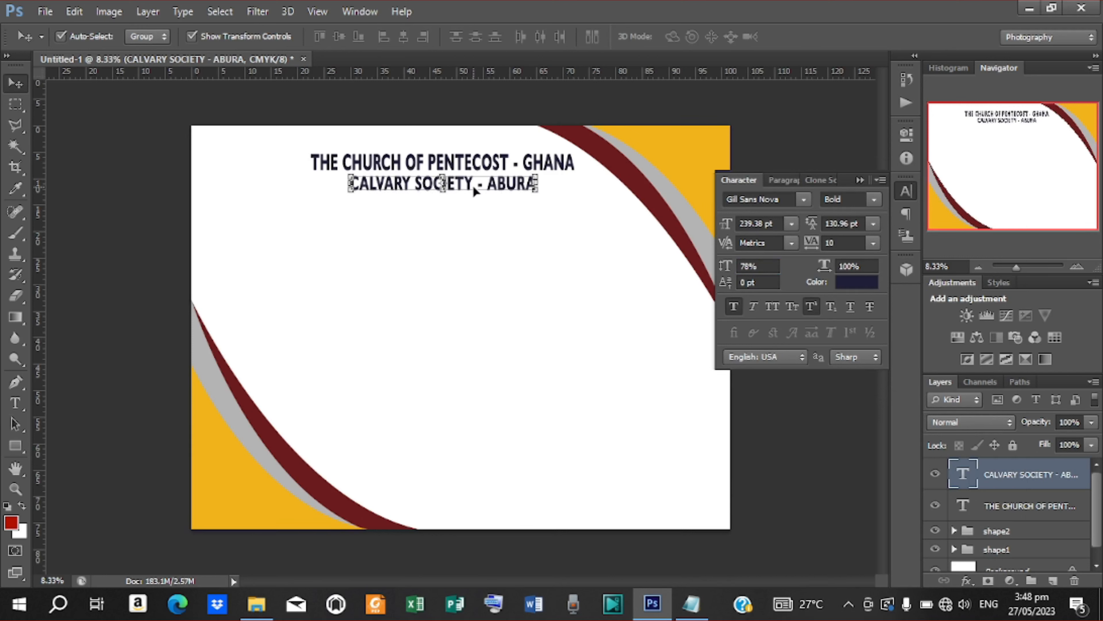
{"action": "left_click_drag", "start_coordinate": [474, 191], "coordinate": [474, 186]}
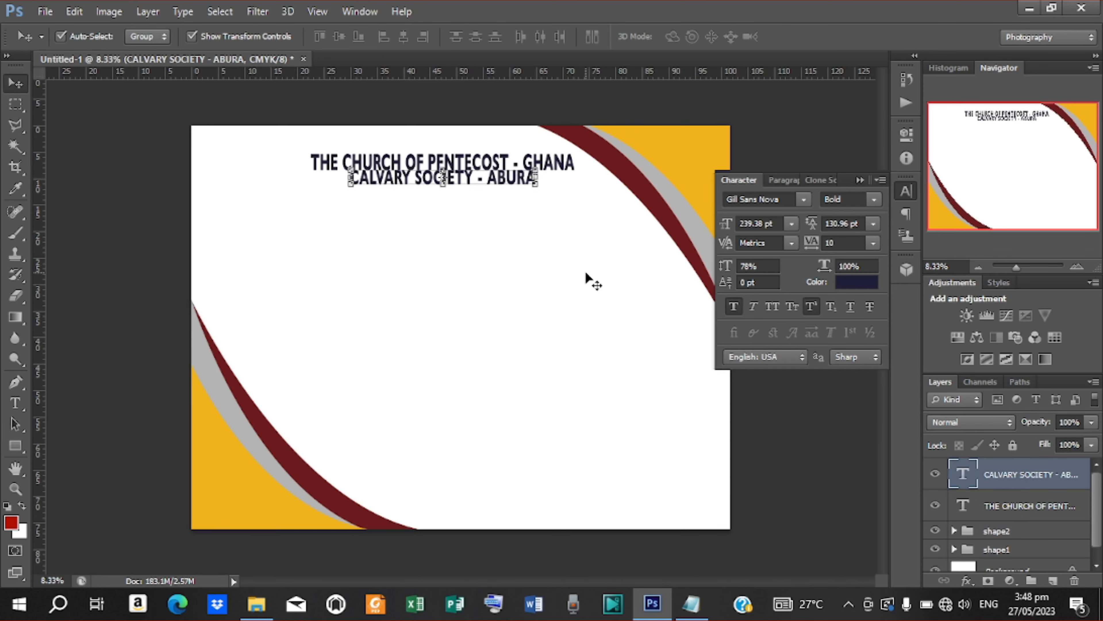
{"action": "key", "text": "shift+Down"}
{"action": "key", "text": "shift+Down"}
{"action": "key", "text": "shift+Up"}
{"action": "key", "text": "shift+Down"}
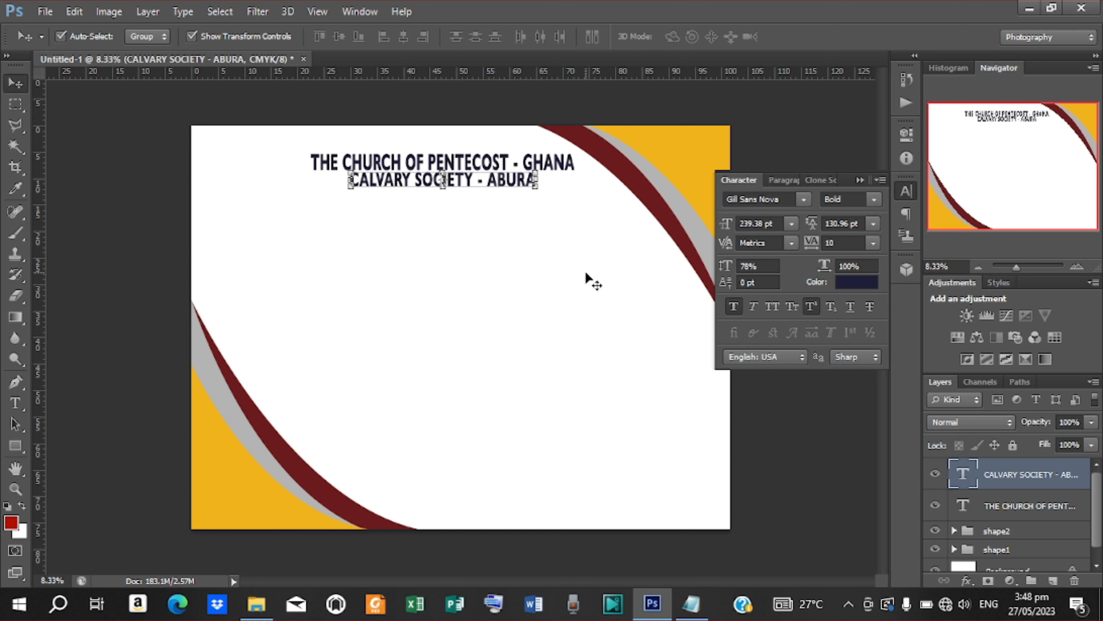
{"action": "left_click", "coordinate": [96, 226]}
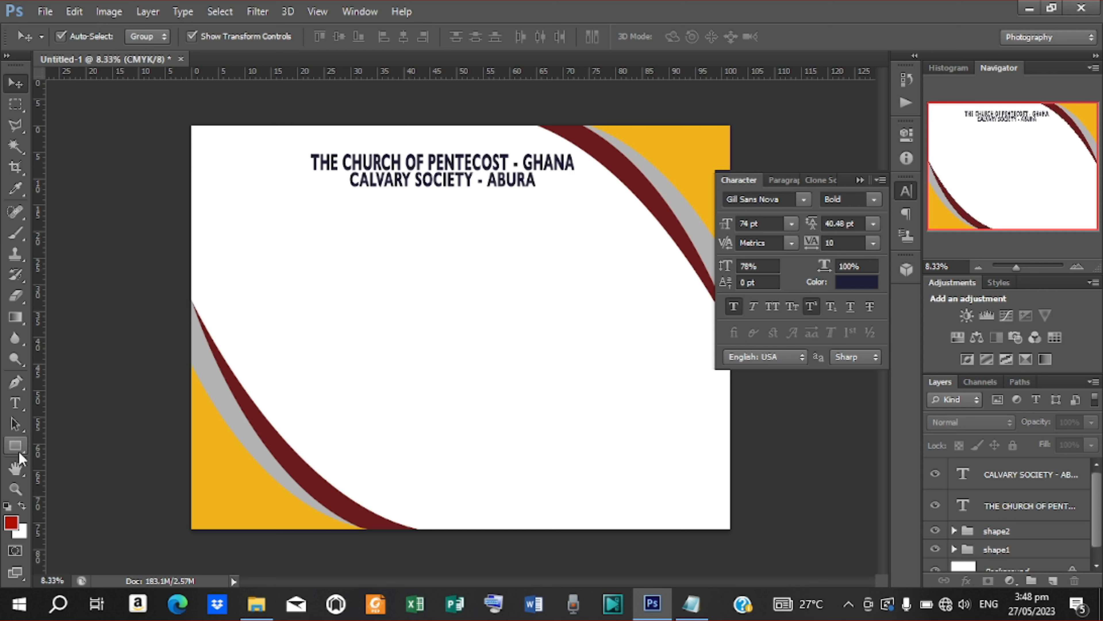
Step: Place the kisspng logo from ANNUAL HARVEST ENVELOP at the top left, scaled to about 80%
{"action": "left_click", "coordinate": [45, 11]}
{"action": "left_click", "coordinate": [80, 270]}
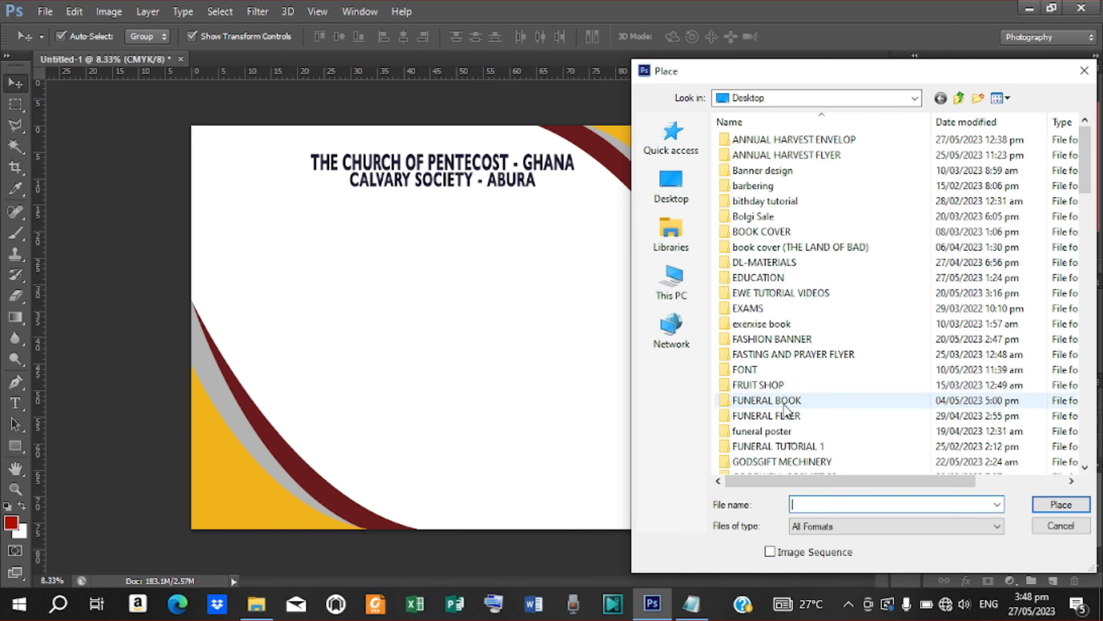
{"action": "scroll", "coordinate": [778, 405], "scroll_direction": "down", "scroll_amount": 10}
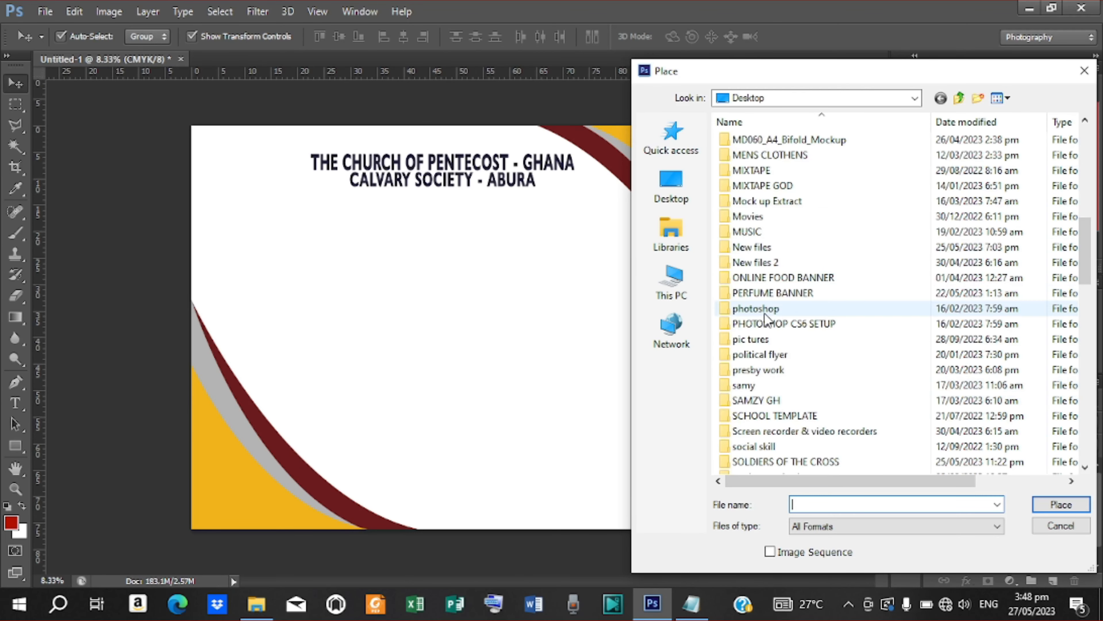
{"action": "scroll", "coordinate": [778, 413], "scroll_direction": "down", "scroll_amount": 4}
{"action": "scroll", "coordinate": [771, 416], "scroll_direction": "up", "scroll_amount": 7}
{"action": "scroll", "coordinate": [772, 417], "scroll_direction": "up", "scroll_amount": 7}
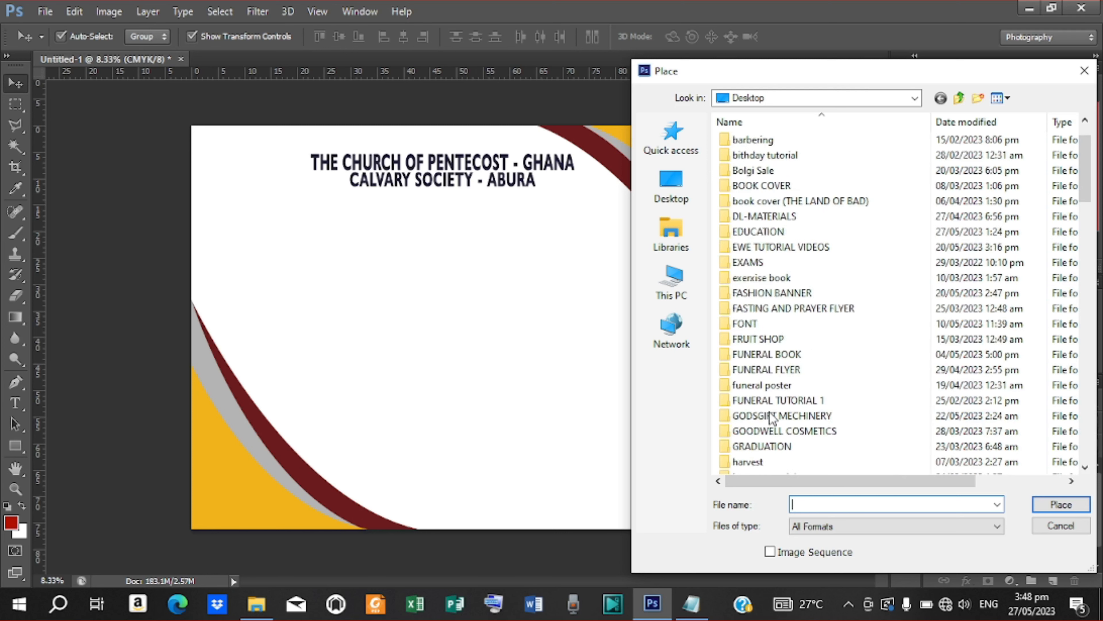
{"action": "double_click", "coordinate": [798, 147]}
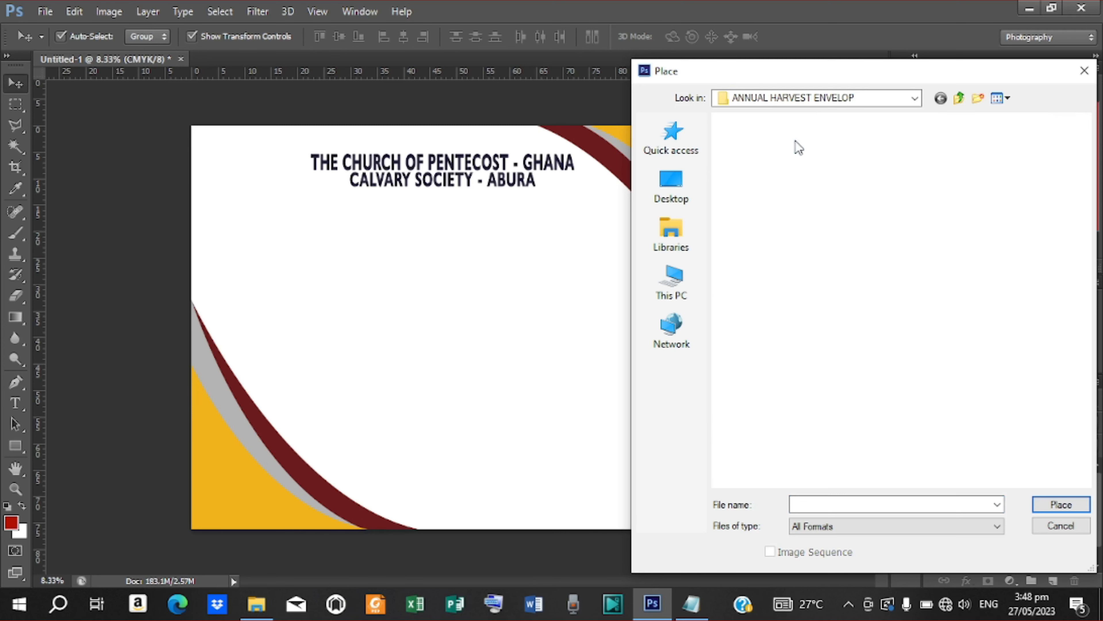
{"action": "left_click", "coordinate": [756, 279]}
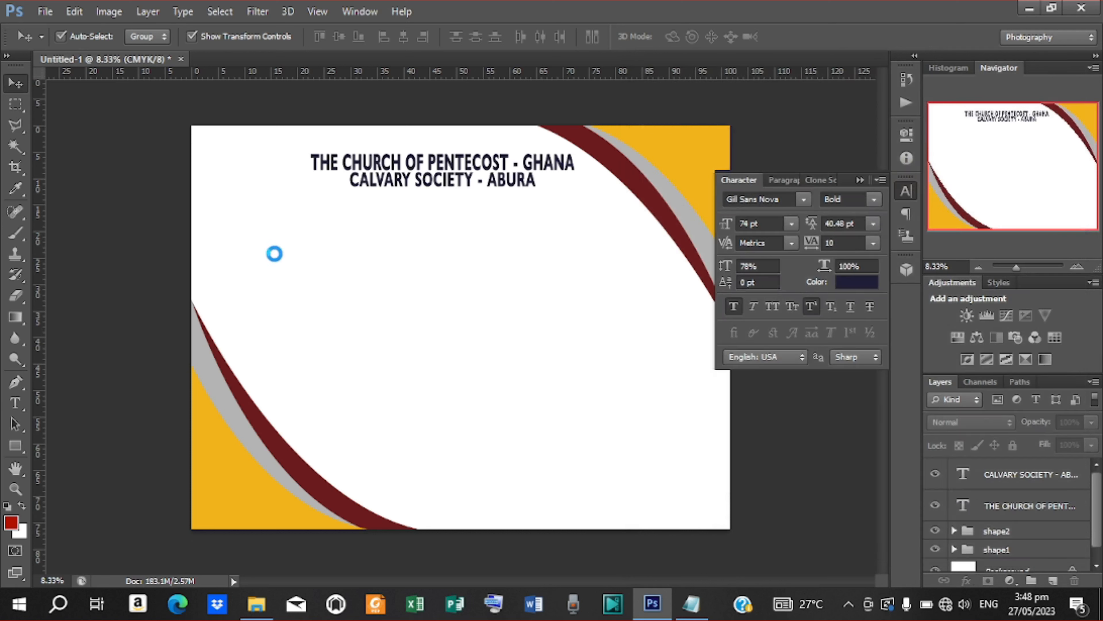
{"action": "left_click", "coordinate": [1061, 505]}
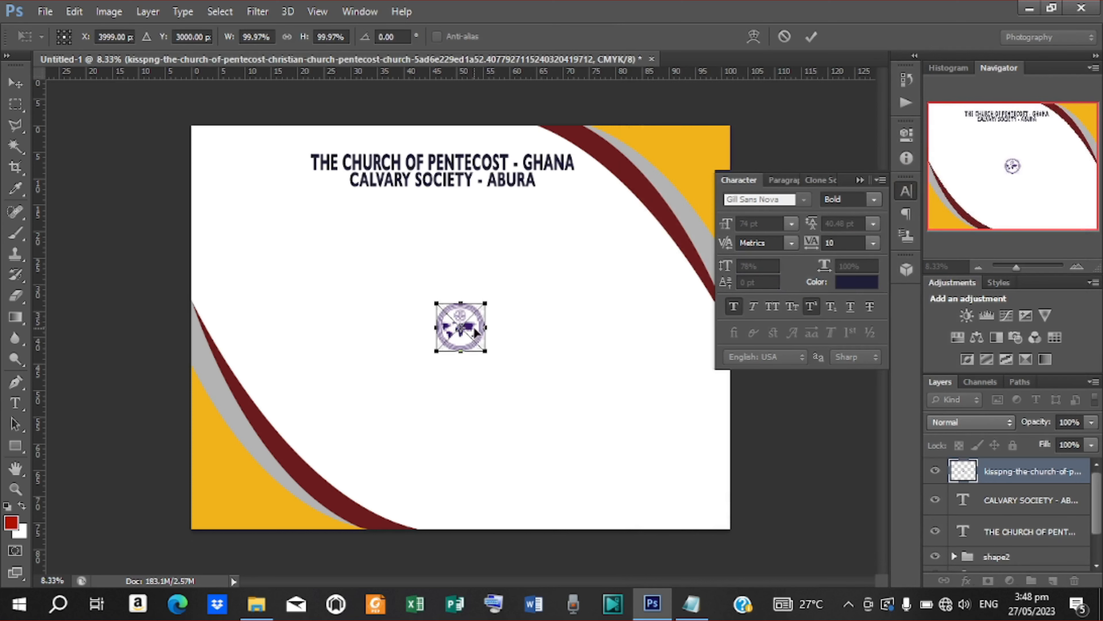
{"action": "left_click_drag", "start_coordinate": [475, 333], "coordinate": [297, 148]}
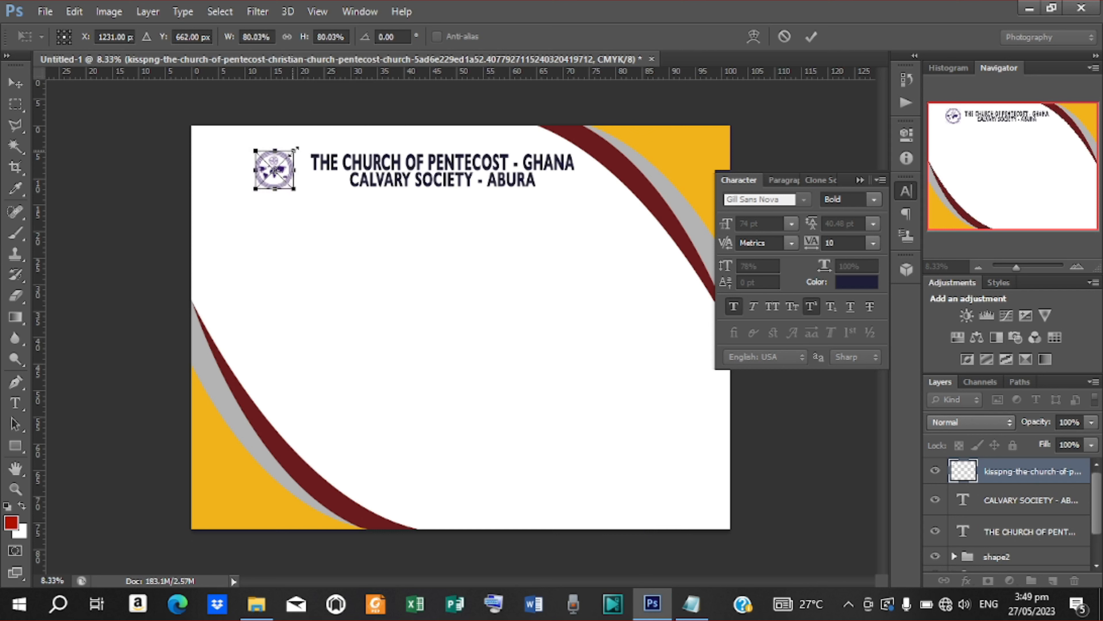
{"action": "left_click", "coordinate": [811, 36]}
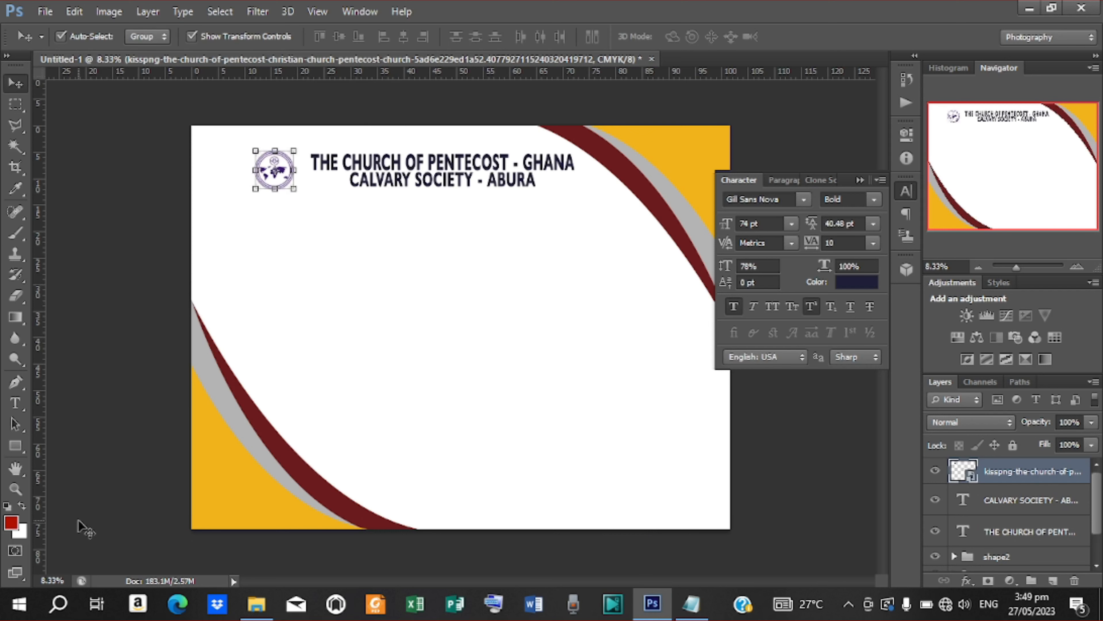
Step: Draw a grey rounded rectangle over the logo area and stack the logo layer above it
{"action": "left_click", "coordinate": [19, 452]}
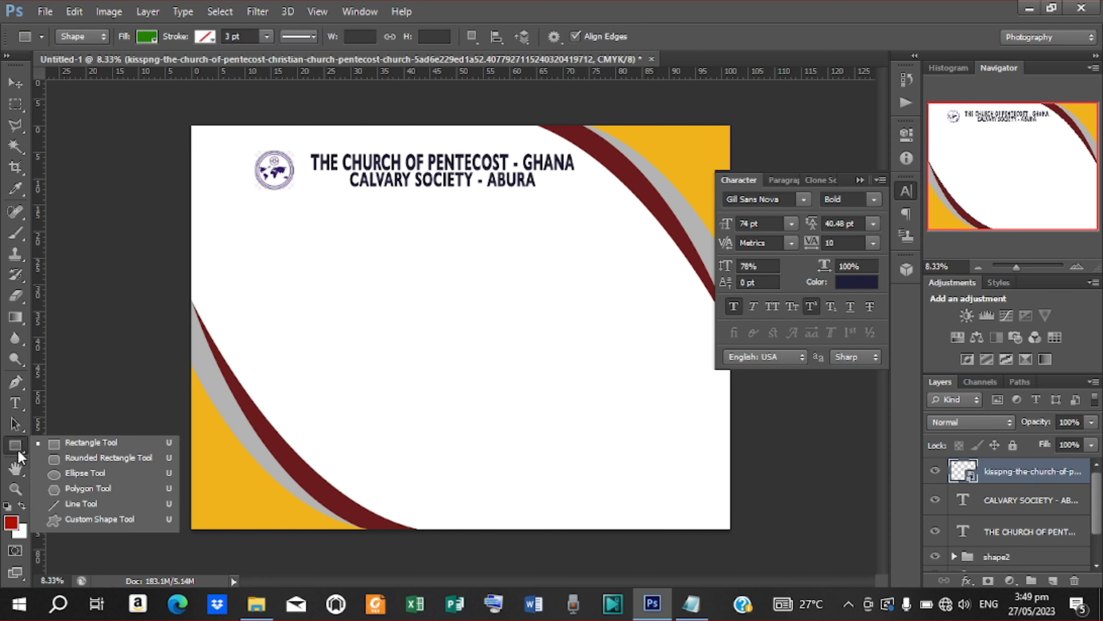
{"action": "left_click", "coordinate": [78, 463]}
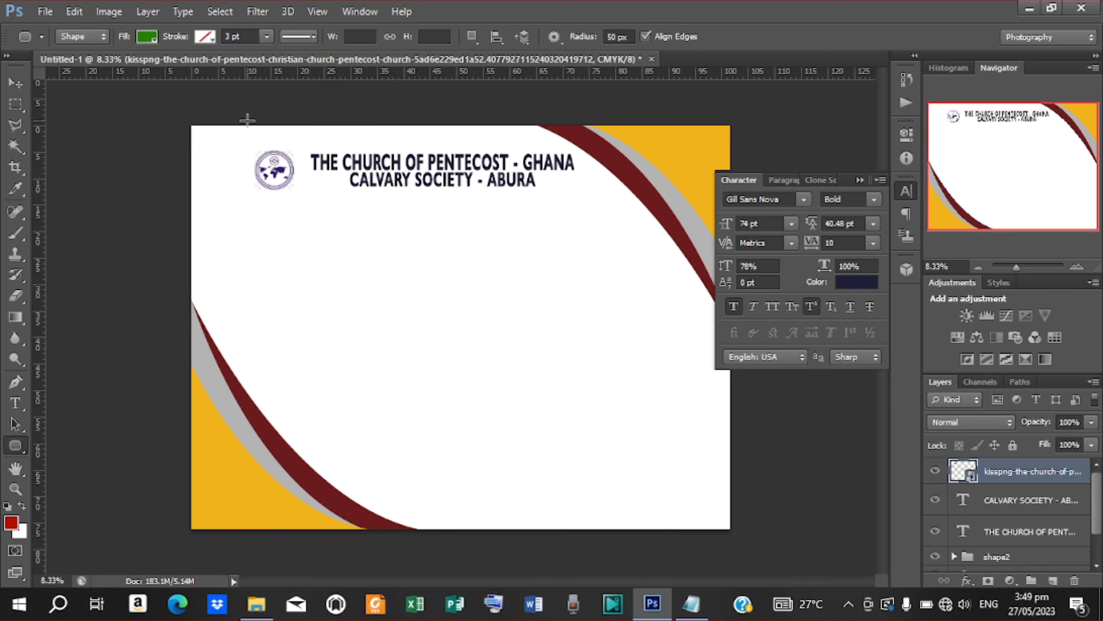
{"action": "left_click_drag", "start_coordinate": [247, 123], "coordinate": [297, 192]}
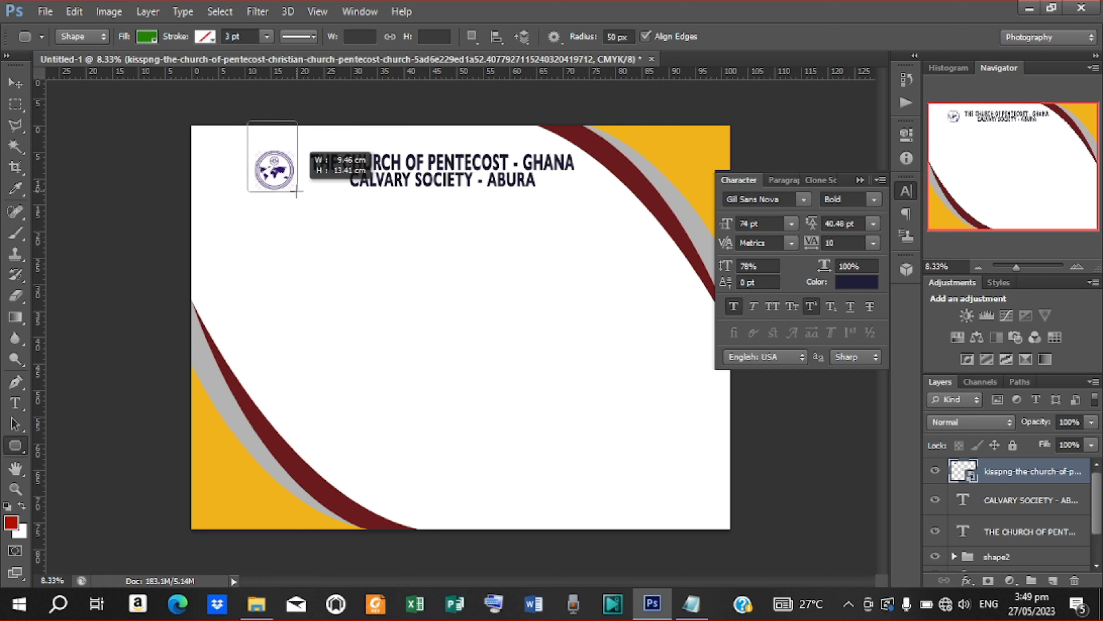
{"action": "left_click_drag", "start_coordinate": [297, 192], "coordinate": [294, 191]}
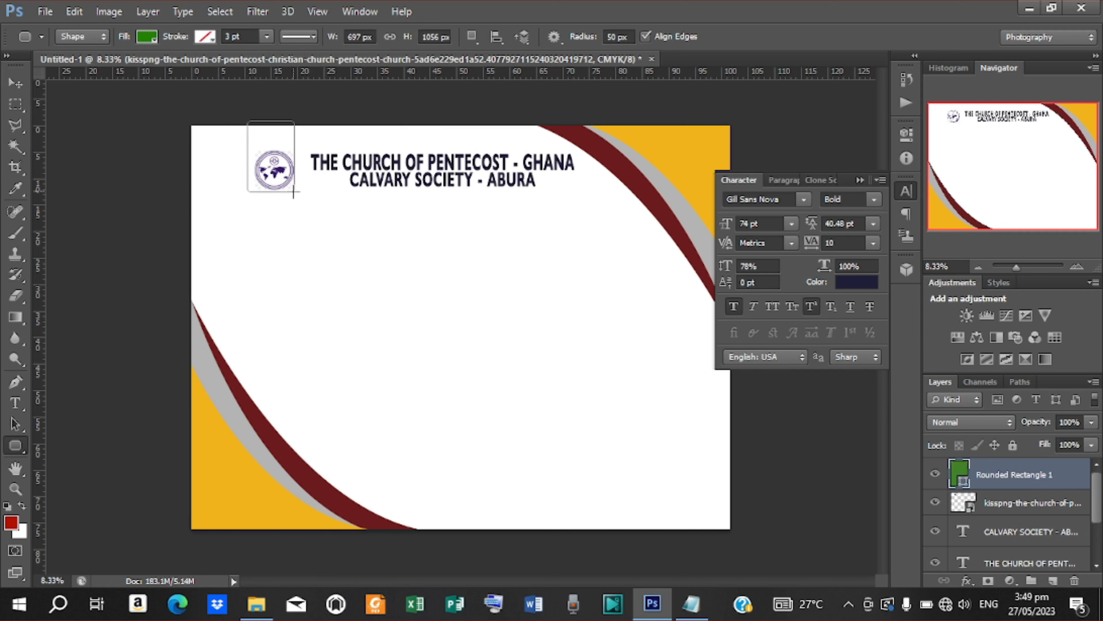
{"action": "left_click", "coordinate": [155, 39]}
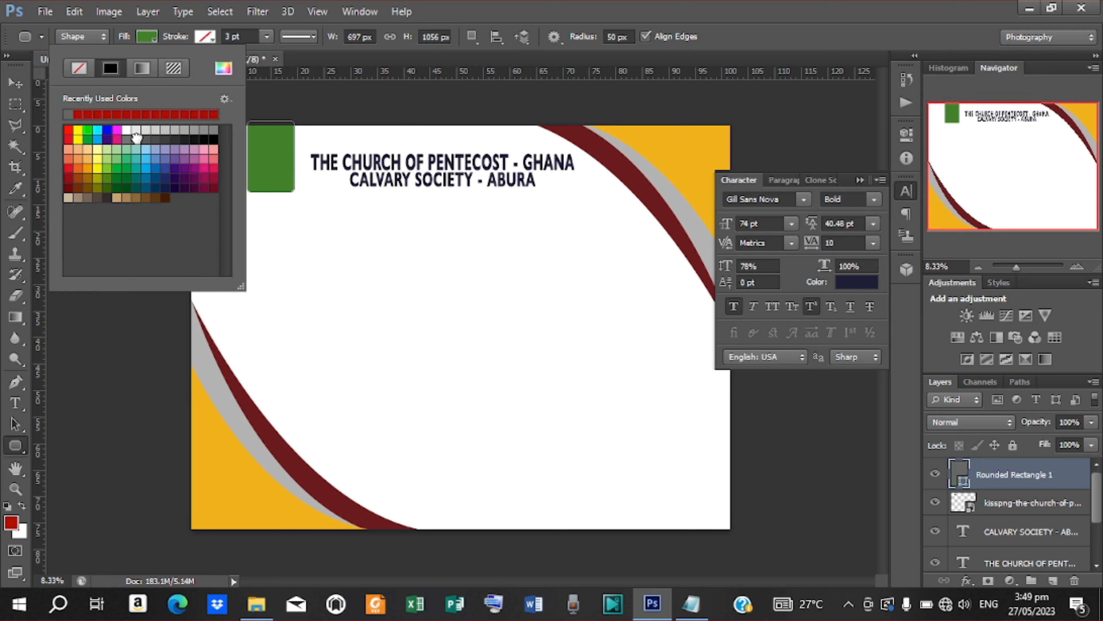
{"action": "left_click", "coordinate": [136, 138]}
{"action": "left_click", "coordinate": [13, 83]}
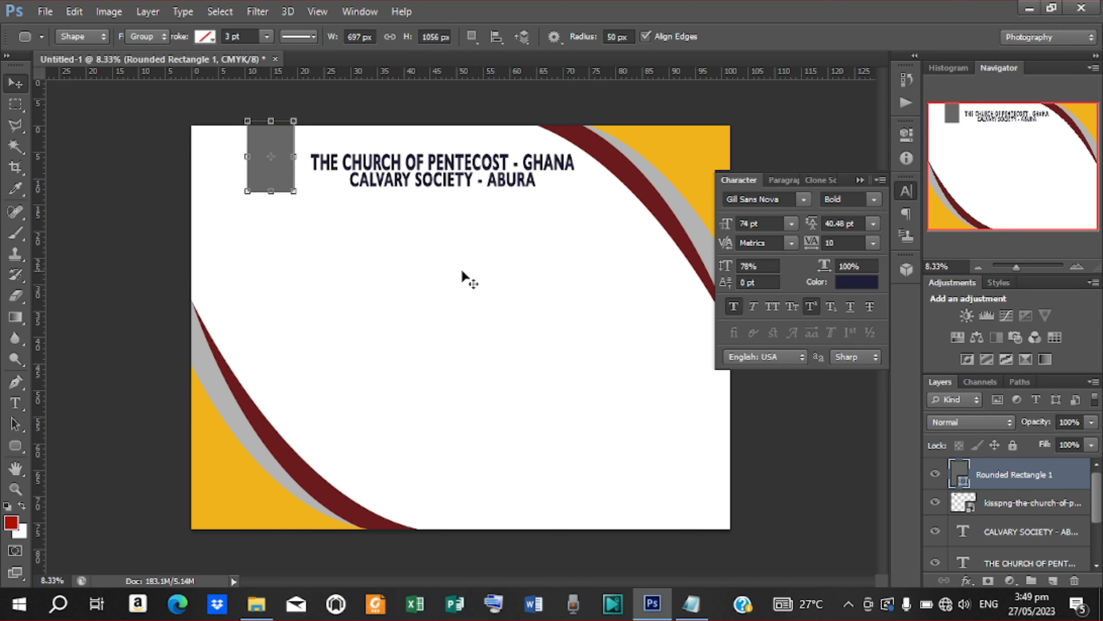
{"action": "left_click_drag", "start_coordinate": [1008, 506], "coordinate": [974, 471]}
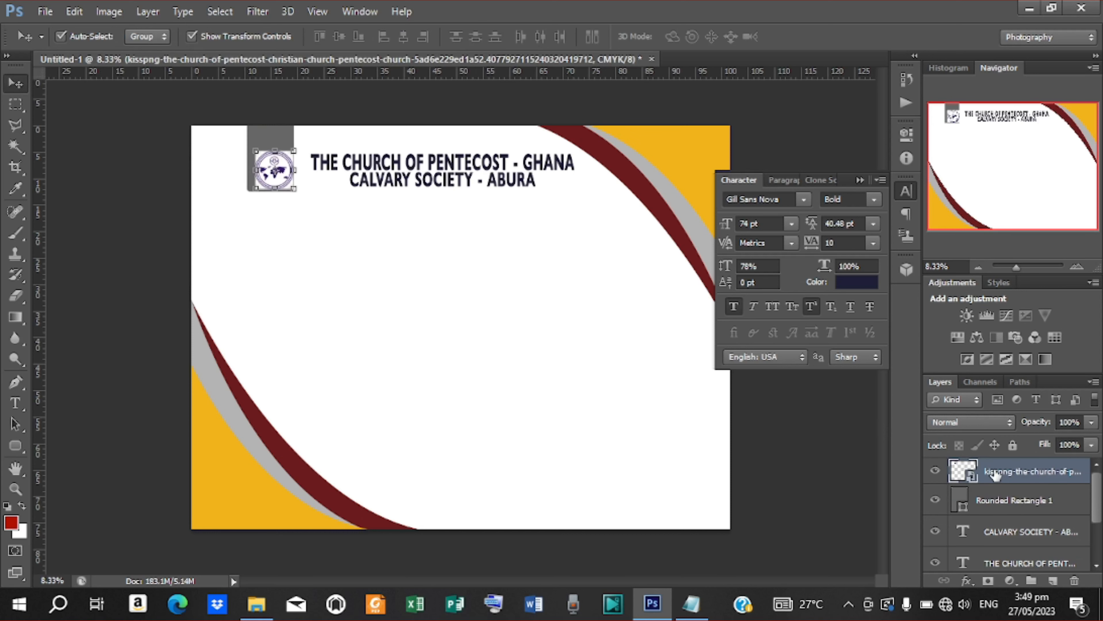
Step: Rasterize the logo layer and delete its three white corners with the Magic Wand
{"action": "right_click", "coordinate": [995, 475]}
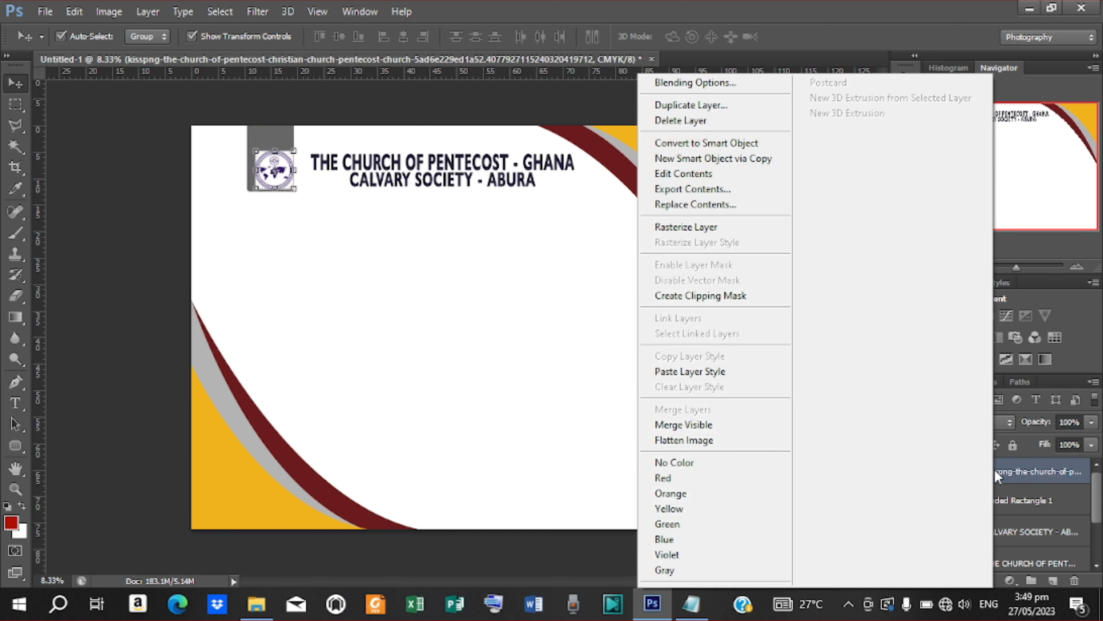
{"action": "left_click", "coordinate": [695, 227]}
{"action": "left_click", "coordinate": [17, 147]}
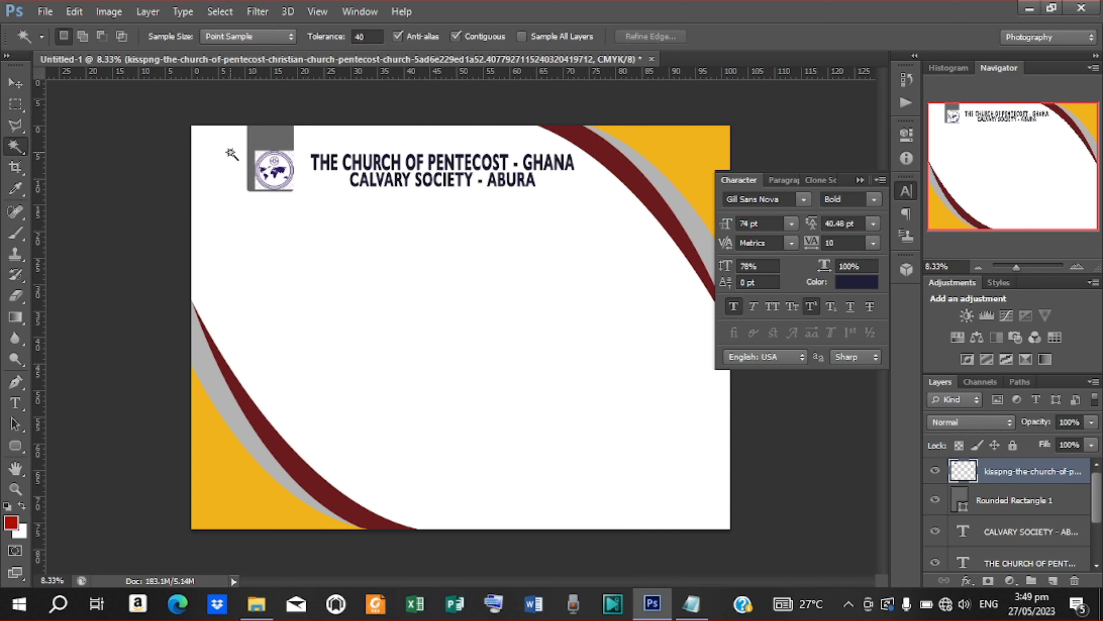
{"action": "left_click", "coordinate": [259, 156]}
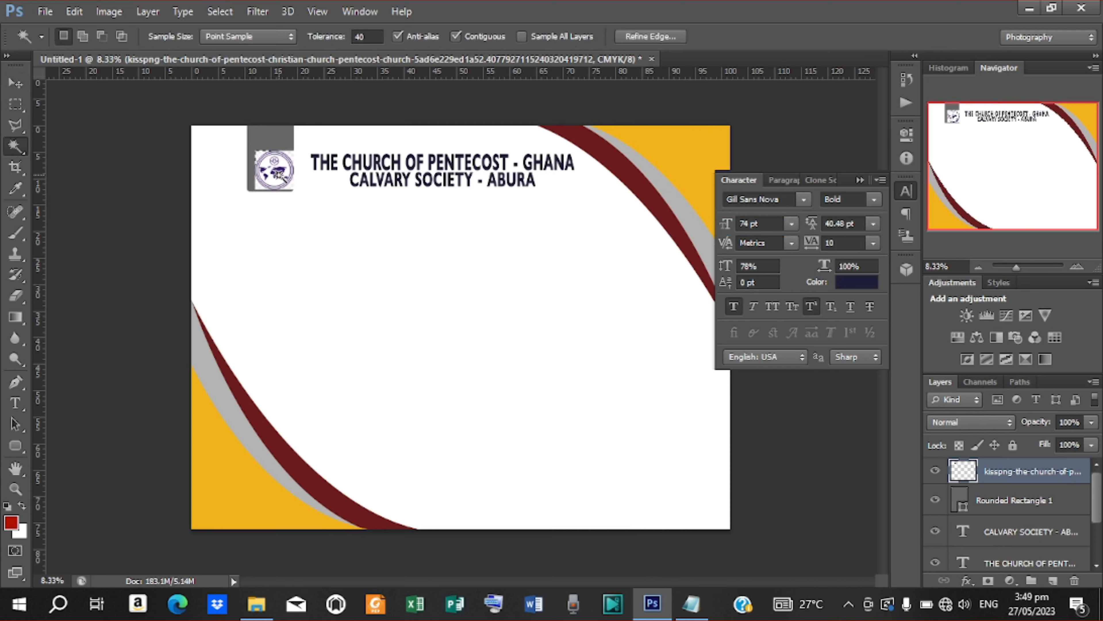
{"action": "key", "text": "Delete"}
{"action": "left_click", "coordinate": [260, 187]}
{"action": "key", "text": "Delete"}
{"action": "left_click", "coordinate": [291, 187]}
{"action": "key", "text": "Delete"}
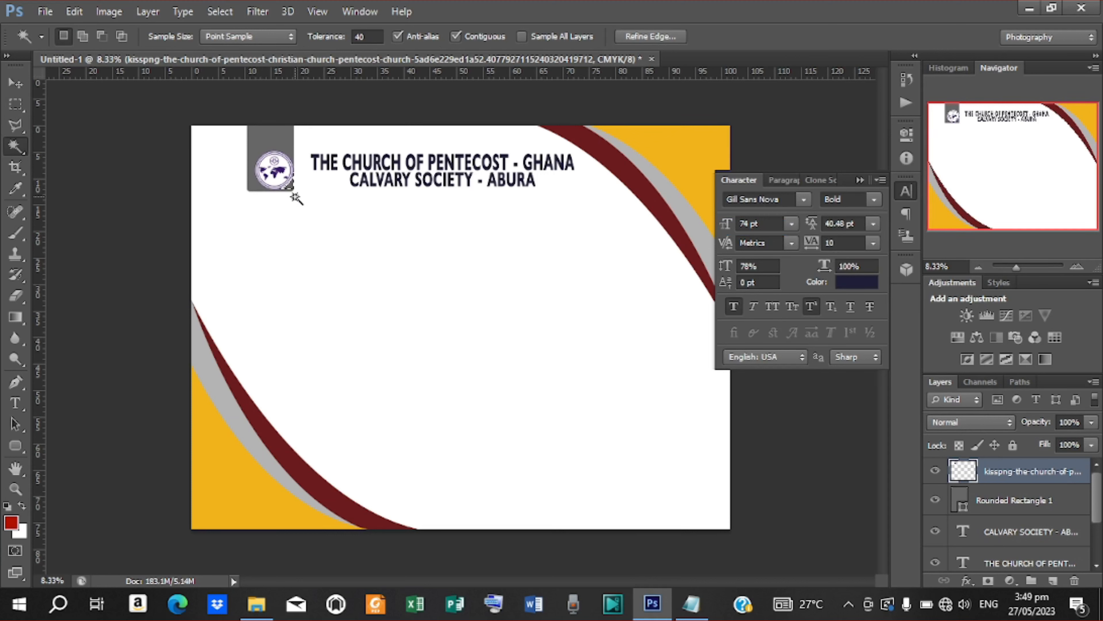
Step: Align the logo's horizontal centre with the grey rounded rectangle and close the Character panel
{"action": "left_click", "coordinate": [16, 84]}
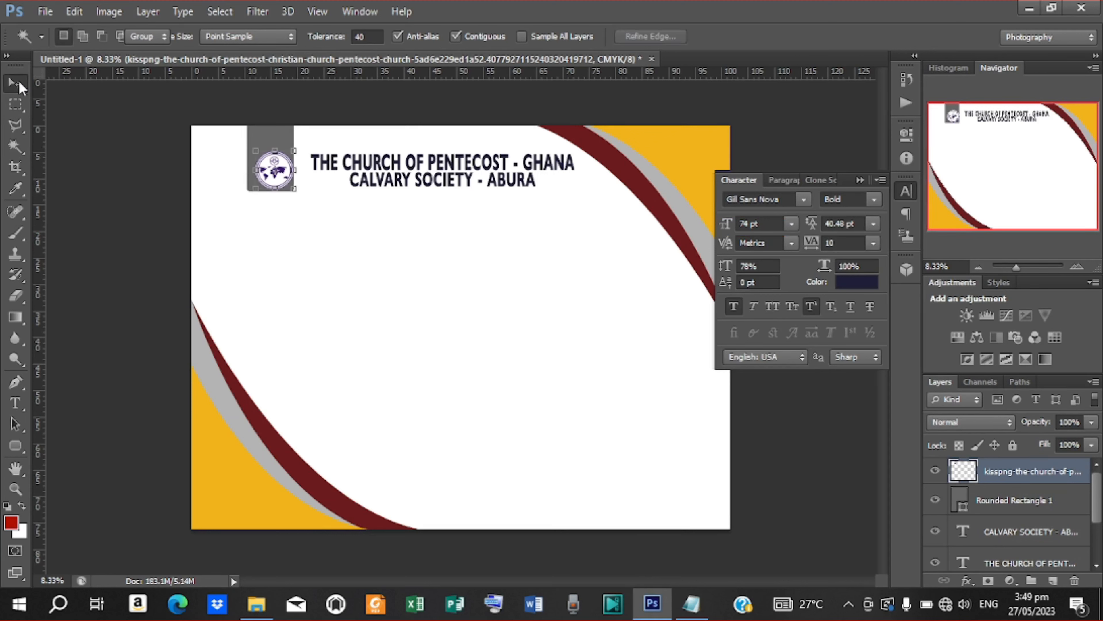
{"action": "left_click", "coordinate": [994, 501], "text": "ctrl"}
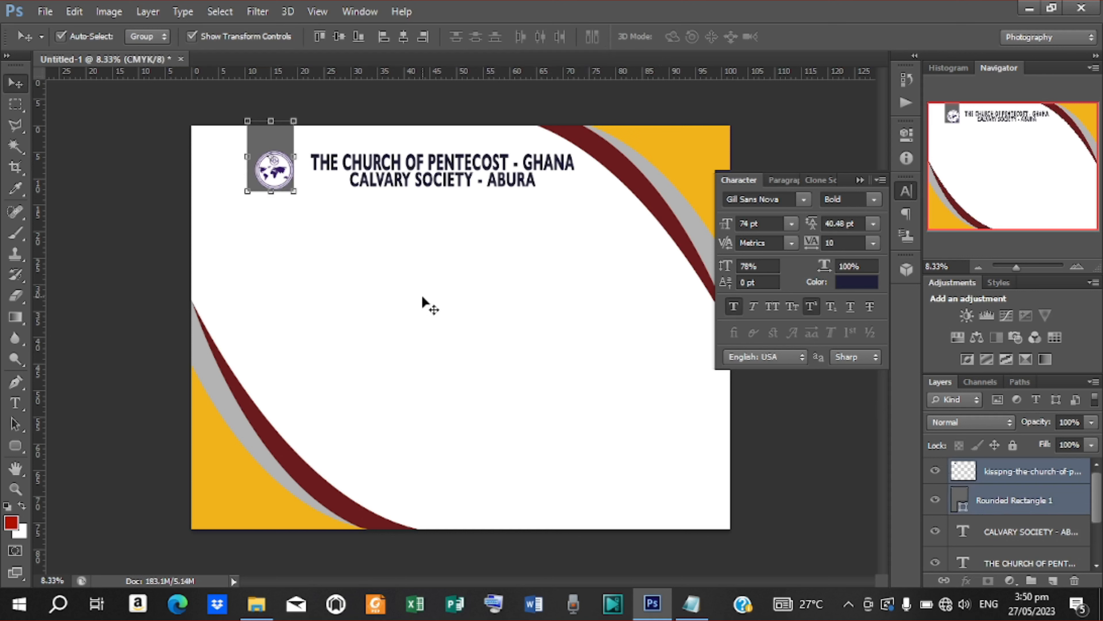
{"action": "left_click", "coordinate": [403, 37]}
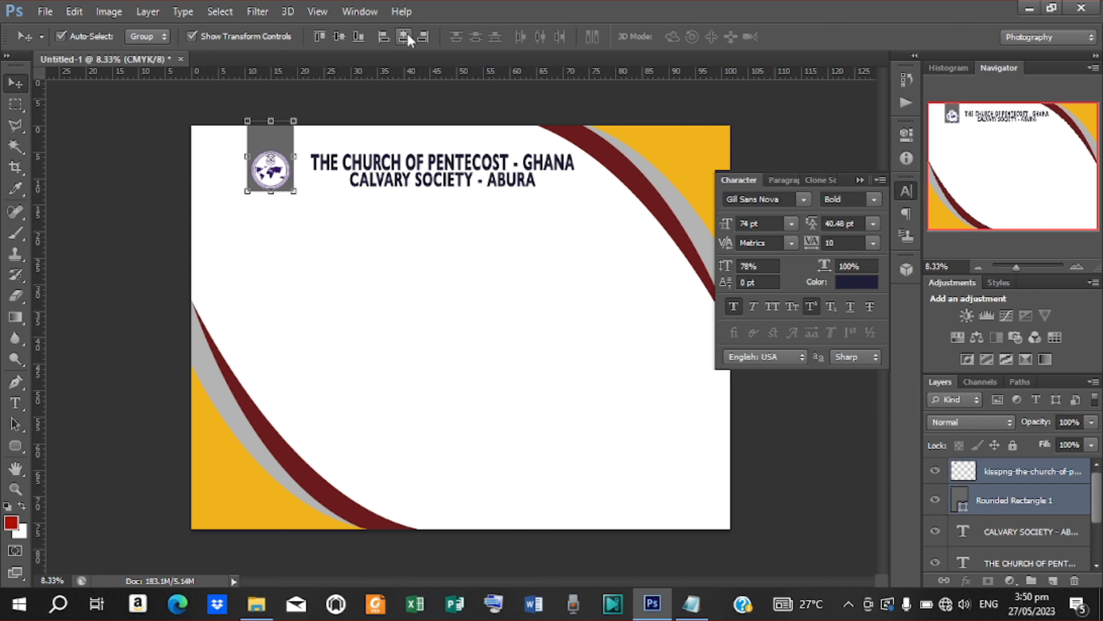
{"action": "left_click", "coordinate": [1022, 471]}
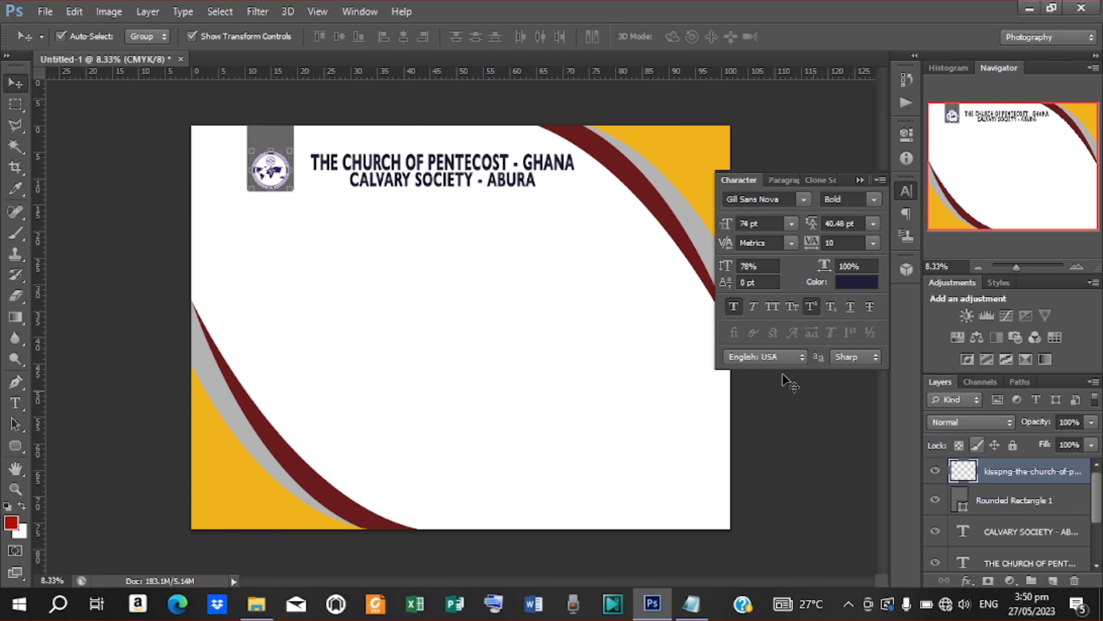
{"action": "left_click", "coordinate": [469, 248]}
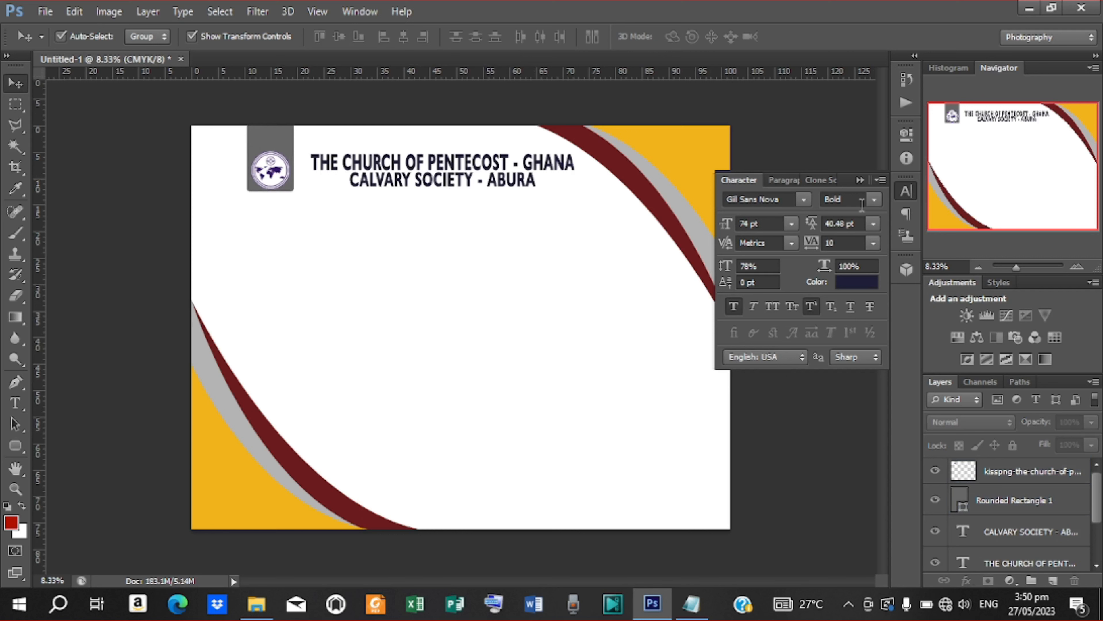
{"action": "left_click", "coordinate": [861, 180]}
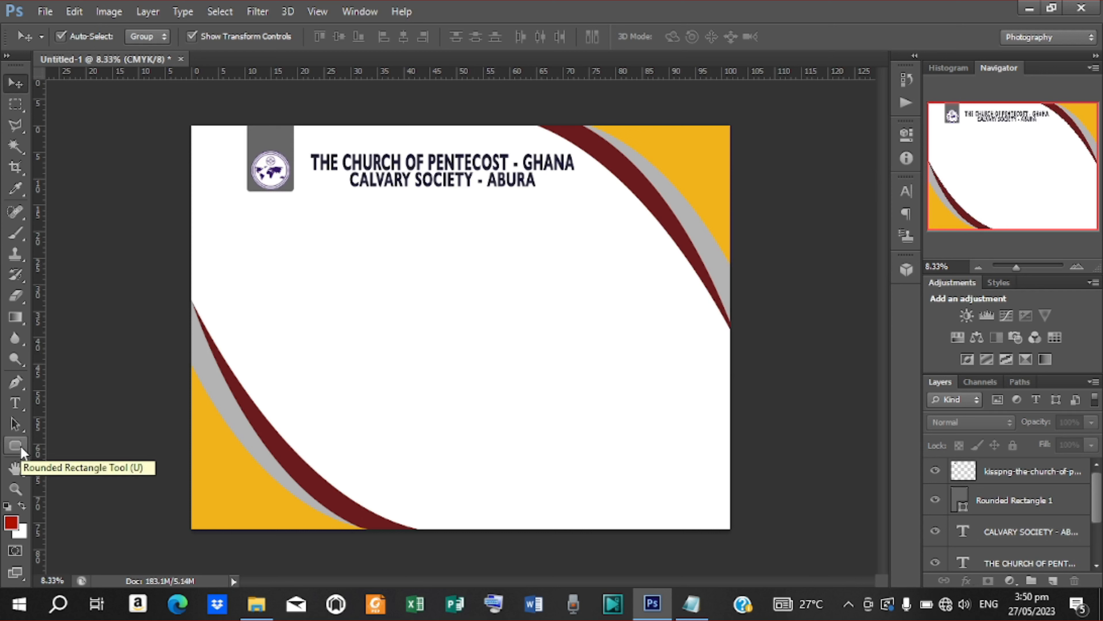
Step: Draw a wide rectangle below the heading and fill it with gold #f2b31c sampled from the yellow corner
{"action": "left_click_drag", "start_coordinate": [21, 451], "coordinate": [57, 465]}
{"action": "left_click", "coordinate": [84, 446]}
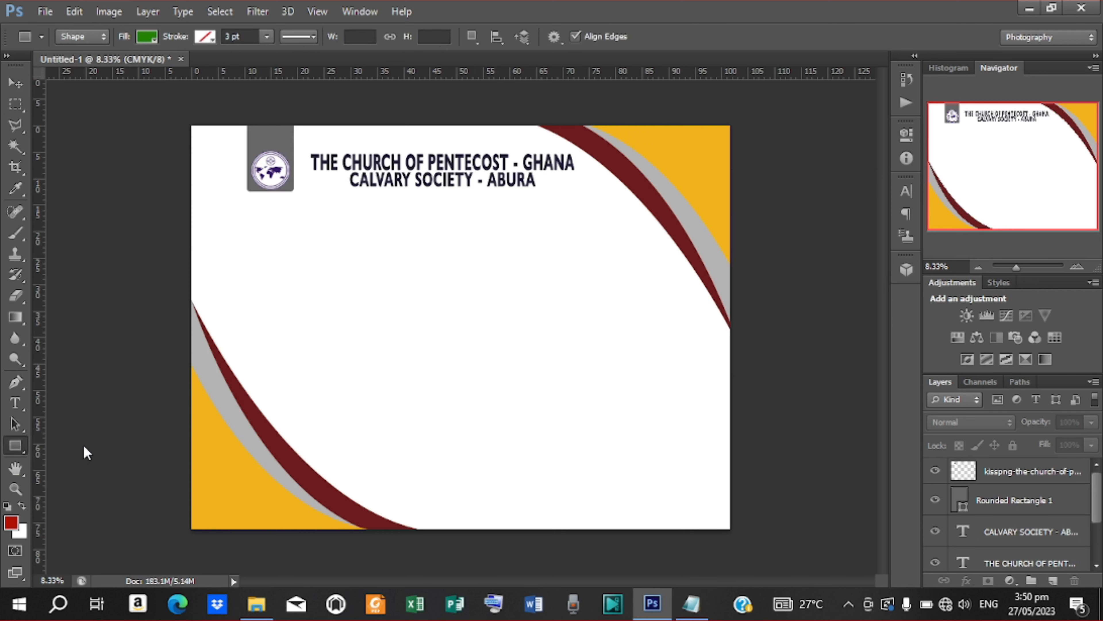
{"action": "left_click_drag", "start_coordinate": [321, 233], "coordinate": [575, 297]}
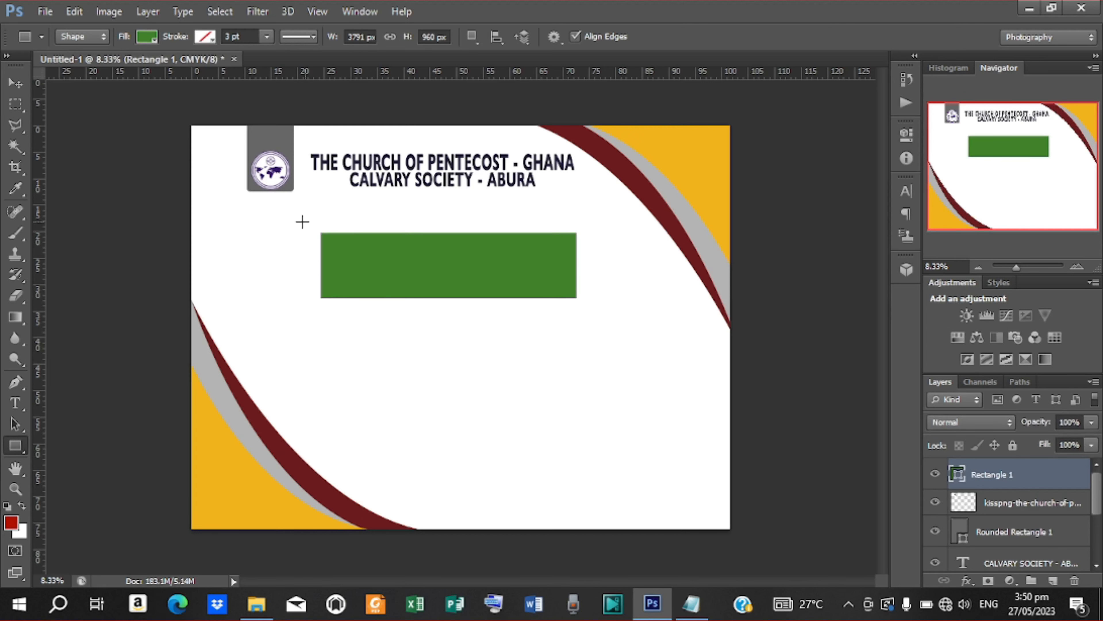
{"action": "left_click", "coordinate": [147, 37]}
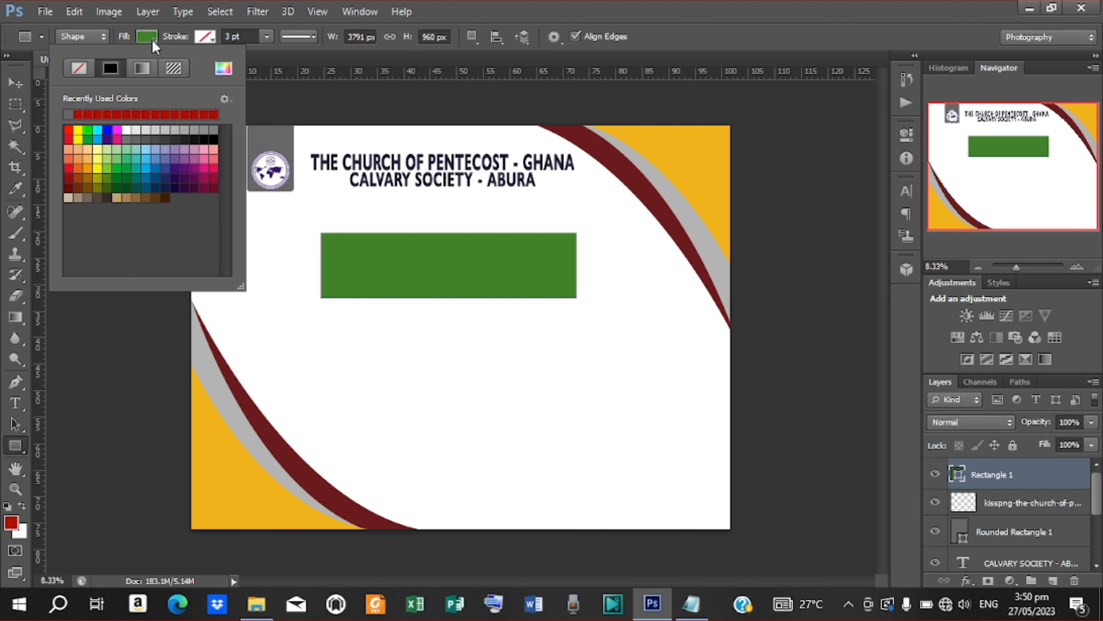
{"action": "left_click", "coordinate": [224, 68]}
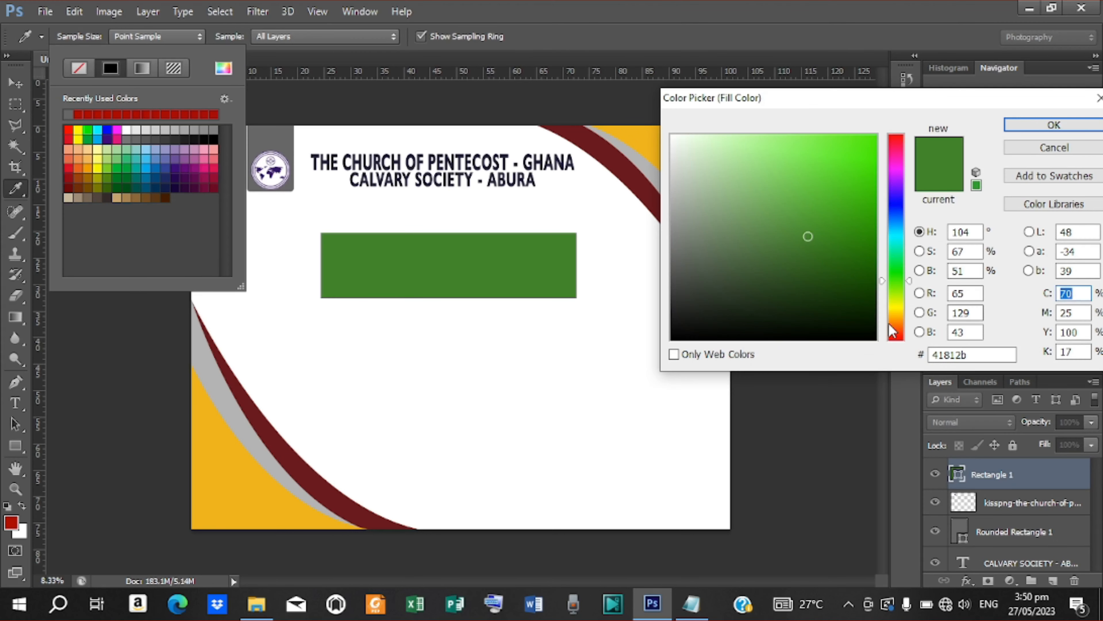
{"action": "left_click", "coordinate": [895, 338]}
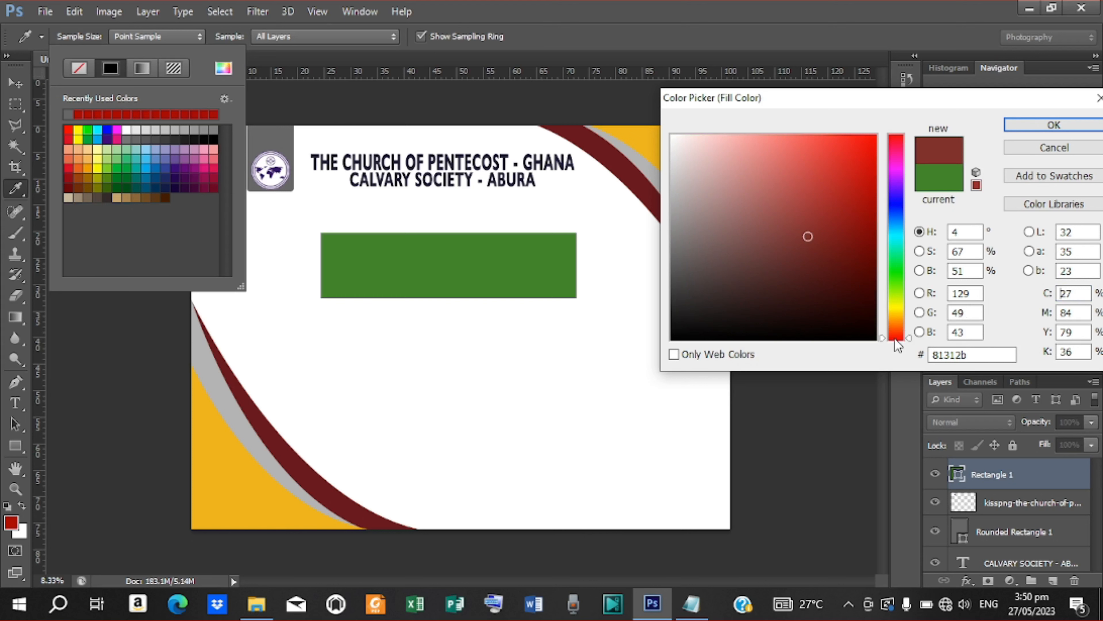
{"action": "left_click", "coordinate": [627, 133]}
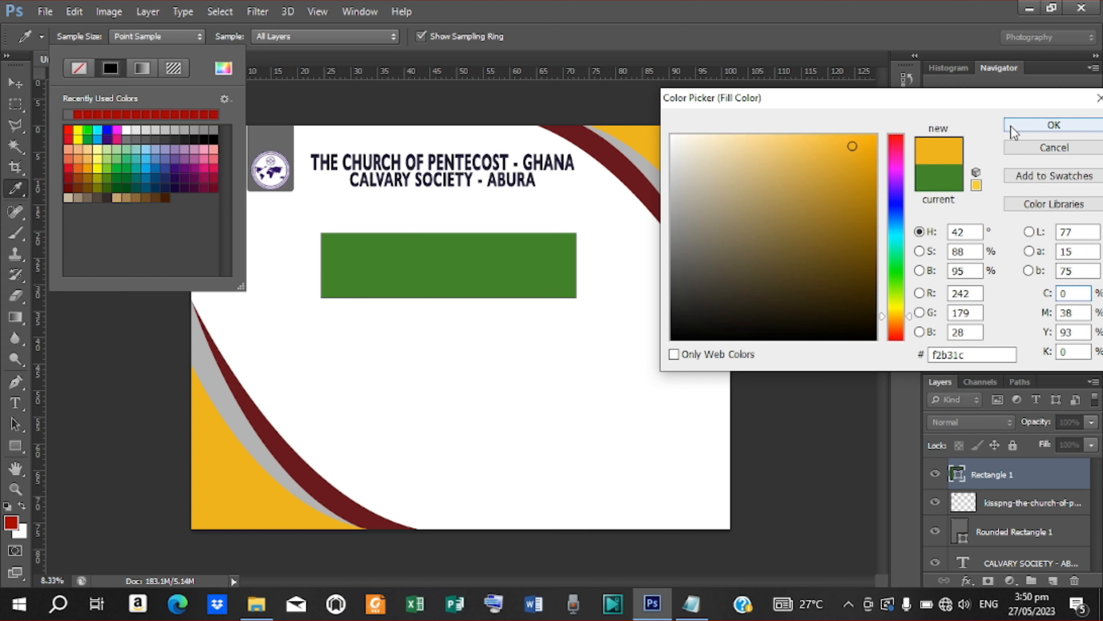
{"action": "left_click", "coordinate": [1054, 126]}
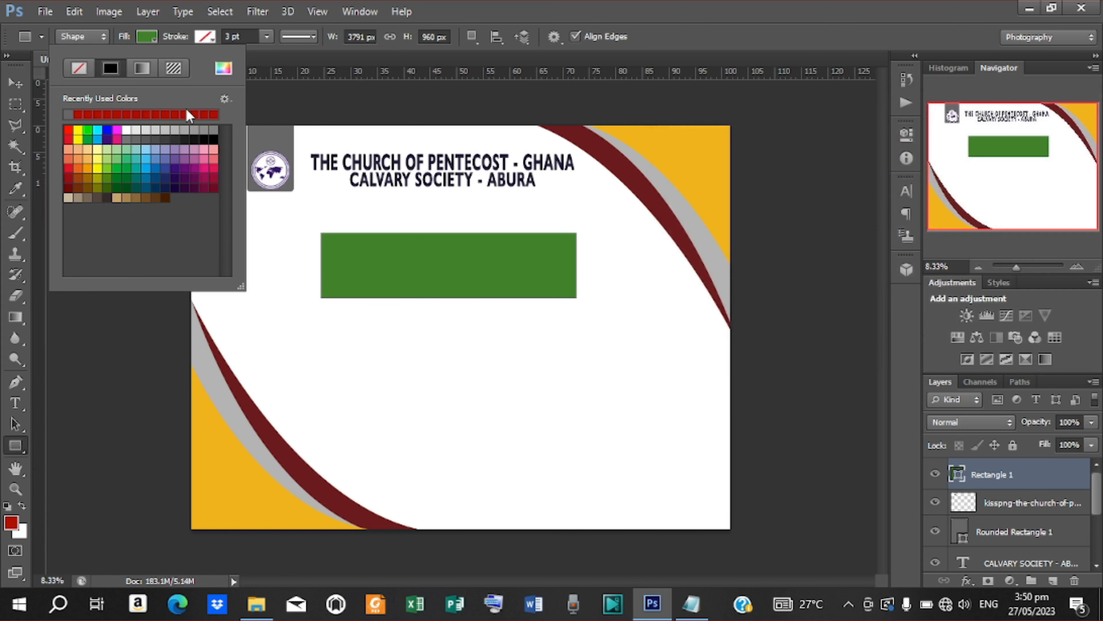
{"action": "left_click", "coordinate": [16, 83]}
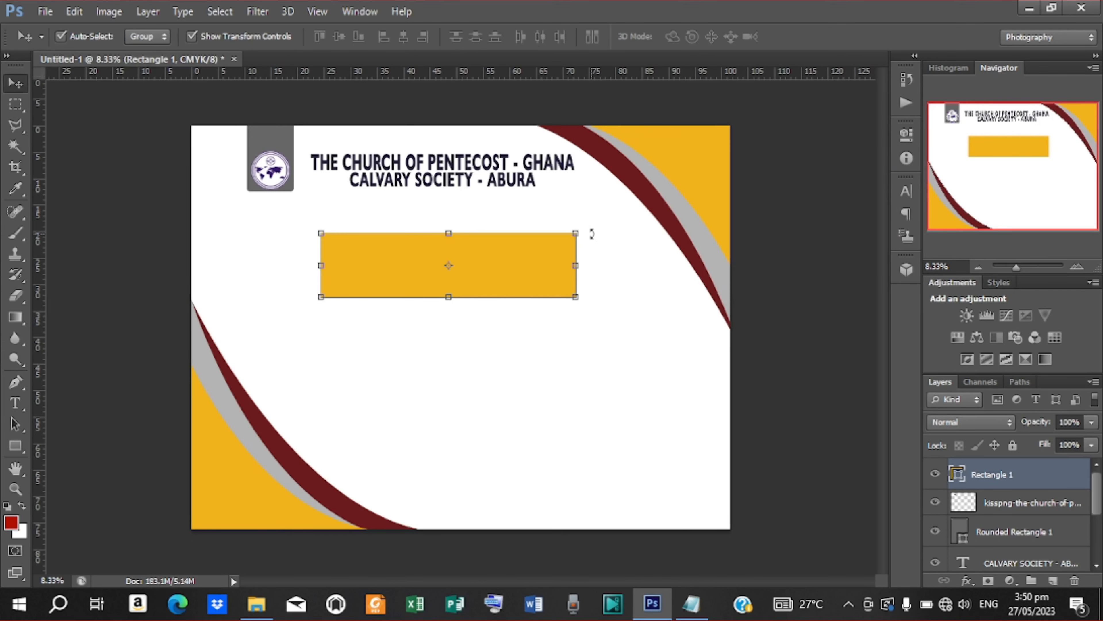
Step: Rotate the gold rectangle to about -2.65° and widen it to about 105%
{"action": "left_click_drag", "start_coordinate": [583, 231], "coordinate": [581, 220]}
{"action": "left_click_drag", "start_coordinate": [490, 267], "coordinate": [488, 256]}
{"action": "left_click_drag", "start_coordinate": [586, 209], "coordinate": [585, 211]}
{"action": "left_click", "coordinate": [812, 36]}
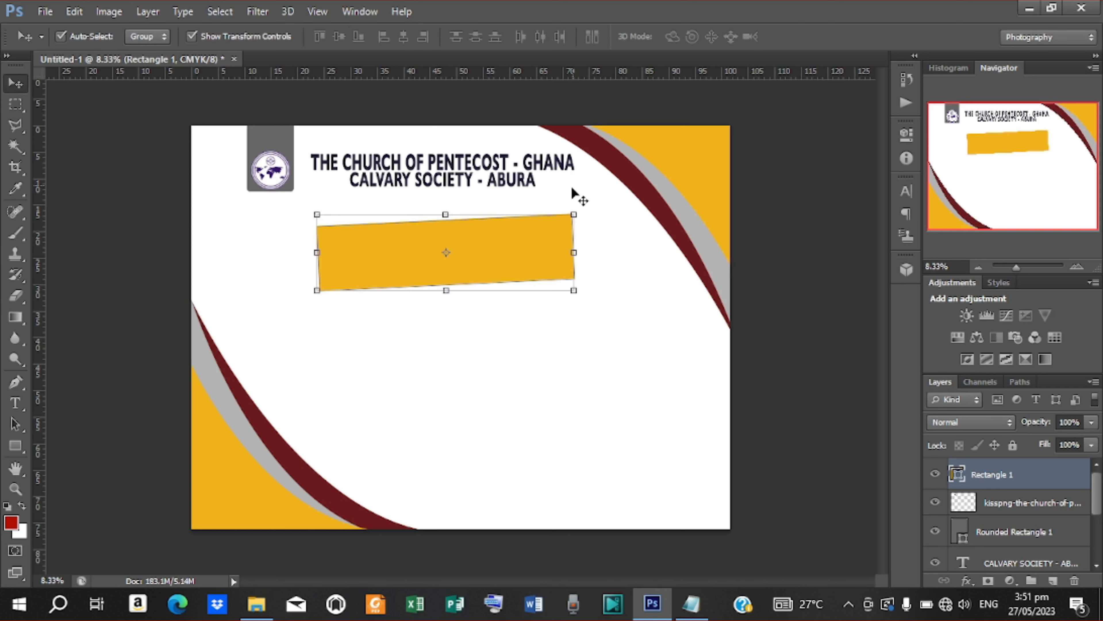
{"action": "left_click_drag", "start_coordinate": [574, 252], "coordinate": [586, 253]}
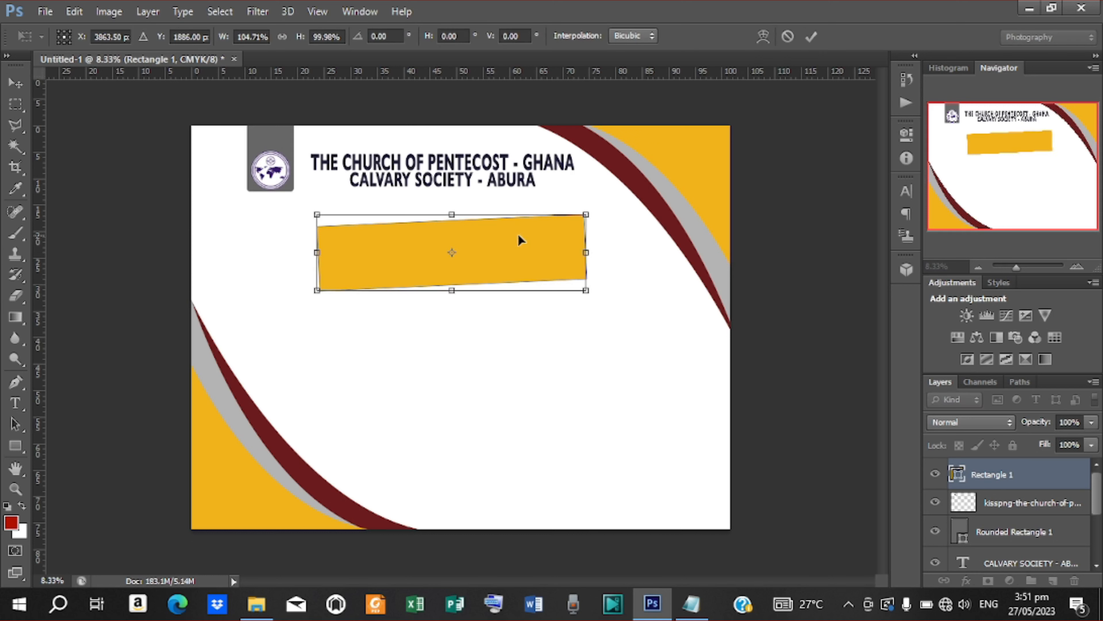
{"action": "left_click", "coordinate": [811, 36]}
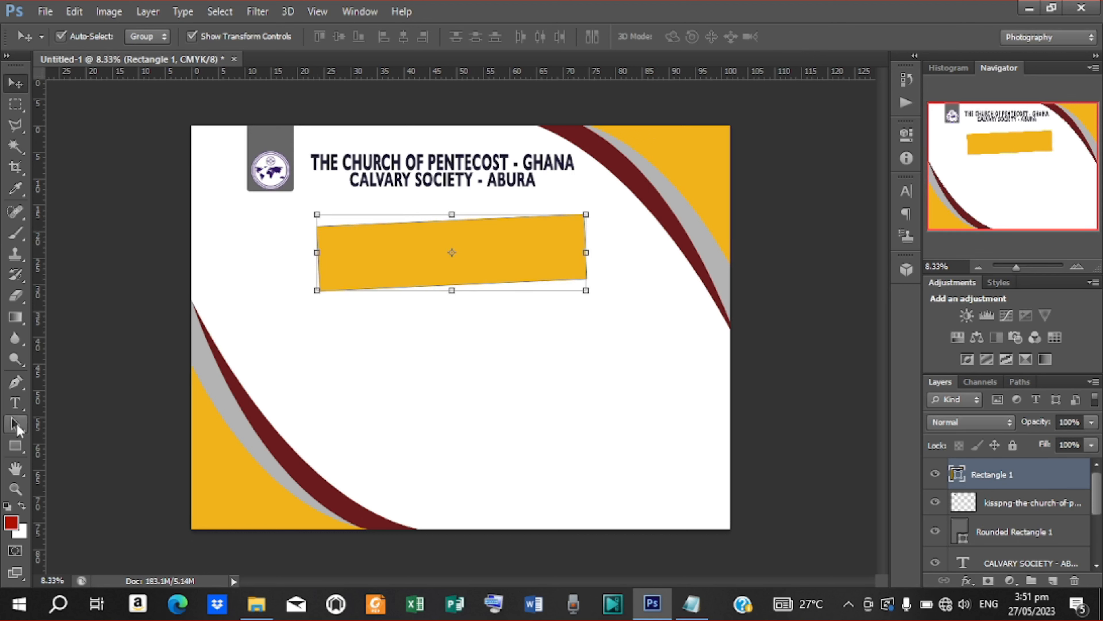
Step: Shift the rectangle's top anchors left with the Convert Point Tool to form a slanted parallelogram
{"action": "left_click_drag", "start_coordinate": [15, 382], "coordinate": [73, 450]}
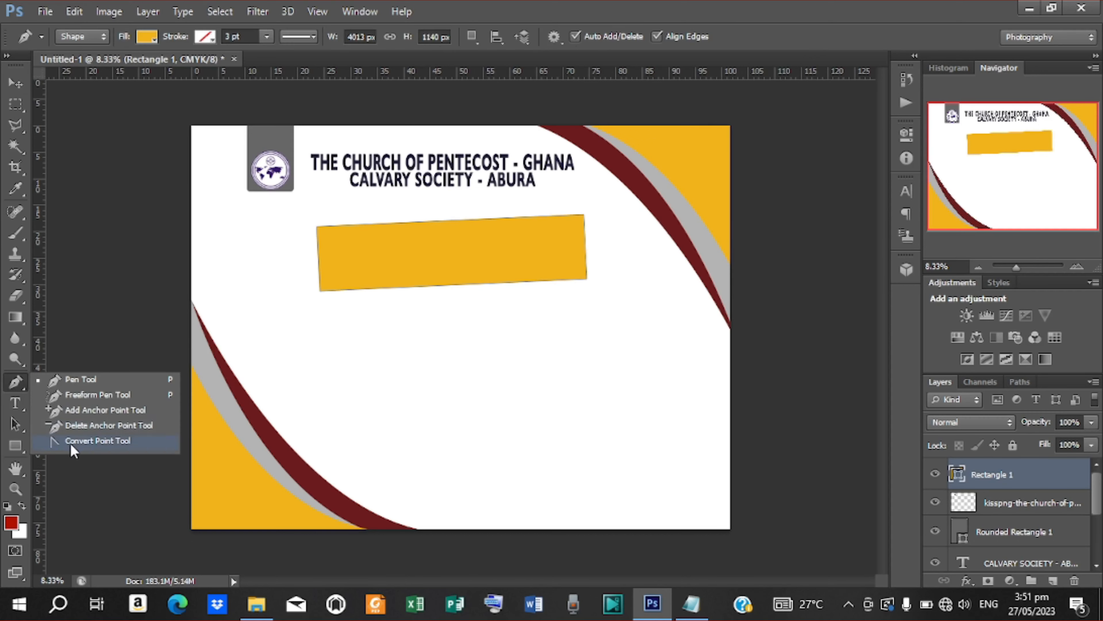
{"action": "left_click", "coordinate": [74, 450]}
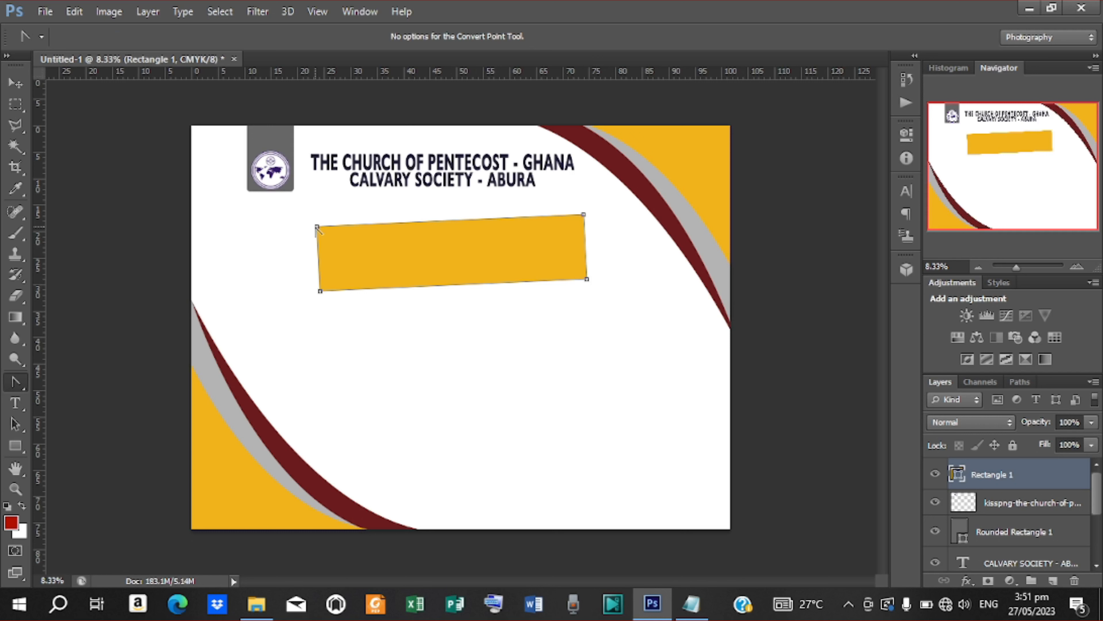
{"action": "left_click_drag", "start_coordinate": [314, 230], "coordinate": [288, 227]}
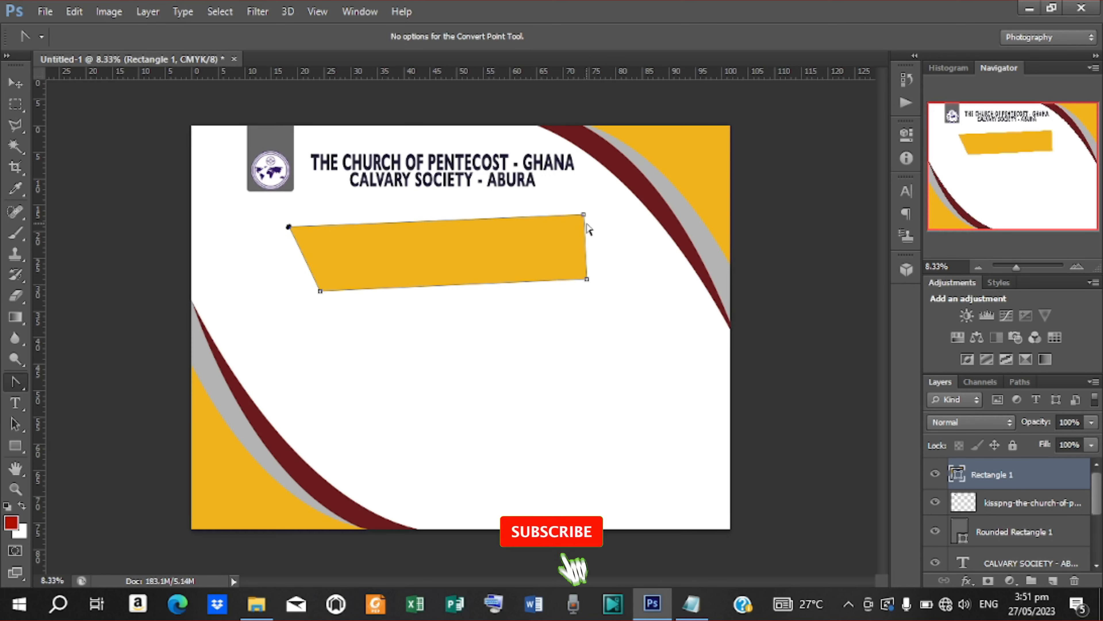
{"action": "left_click_drag", "start_coordinate": [297, 231], "coordinate": [296, 231]}
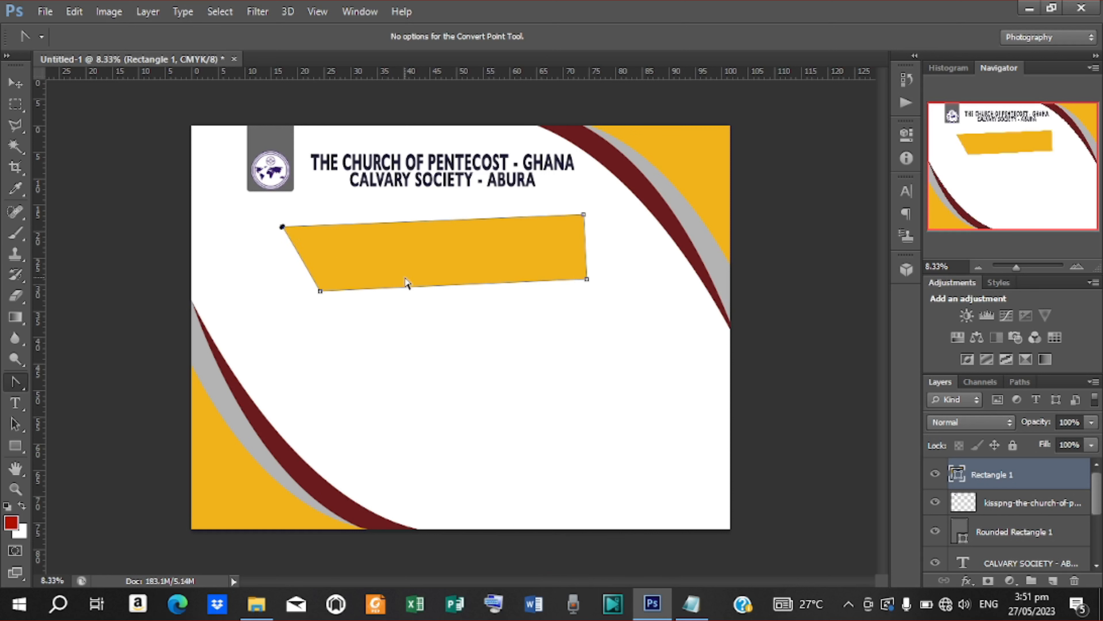
{"action": "left_click", "coordinate": [587, 280]}
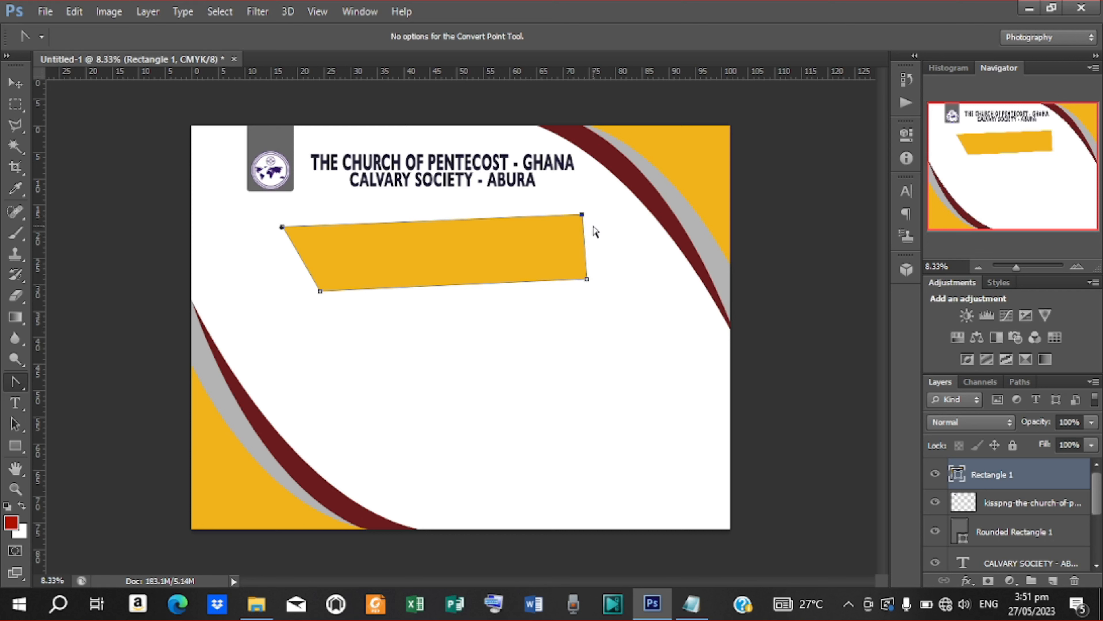
{"action": "left_click_drag", "start_coordinate": [583, 215], "coordinate": [532, 214]}
{"action": "key", "text": "Right"}
{"action": "key", "text": "Right"}
{"action": "key", "text": "Right"}
{"action": "key", "text": "Right"}
{"action": "key", "text": "Right"}
{"action": "key", "text": "Right"}
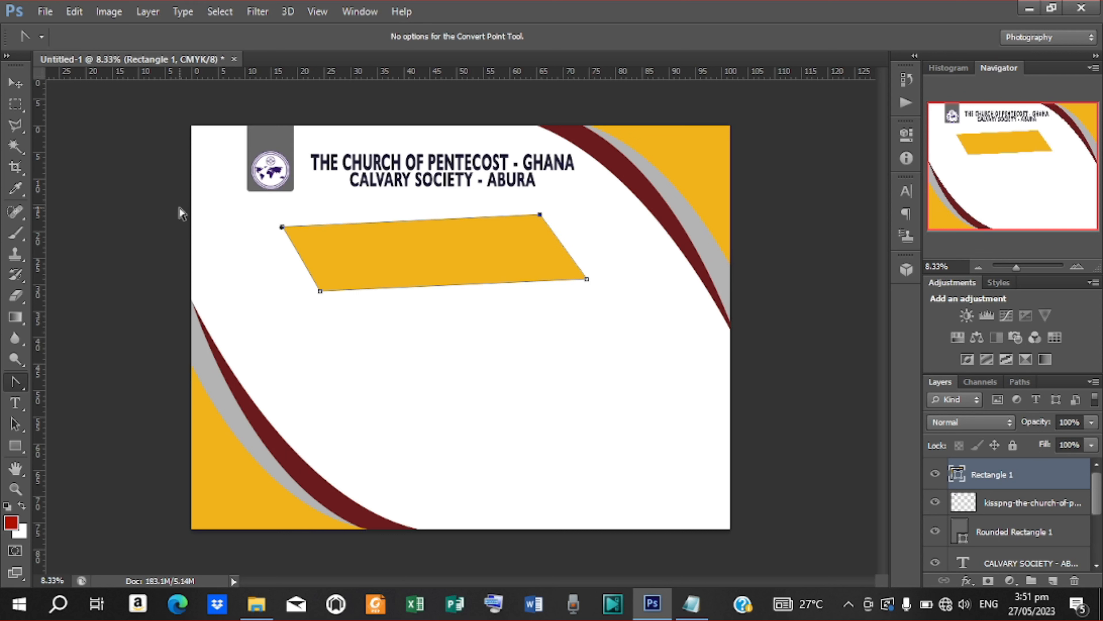
{"action": "left_click", "coordinate": [15, 84]}
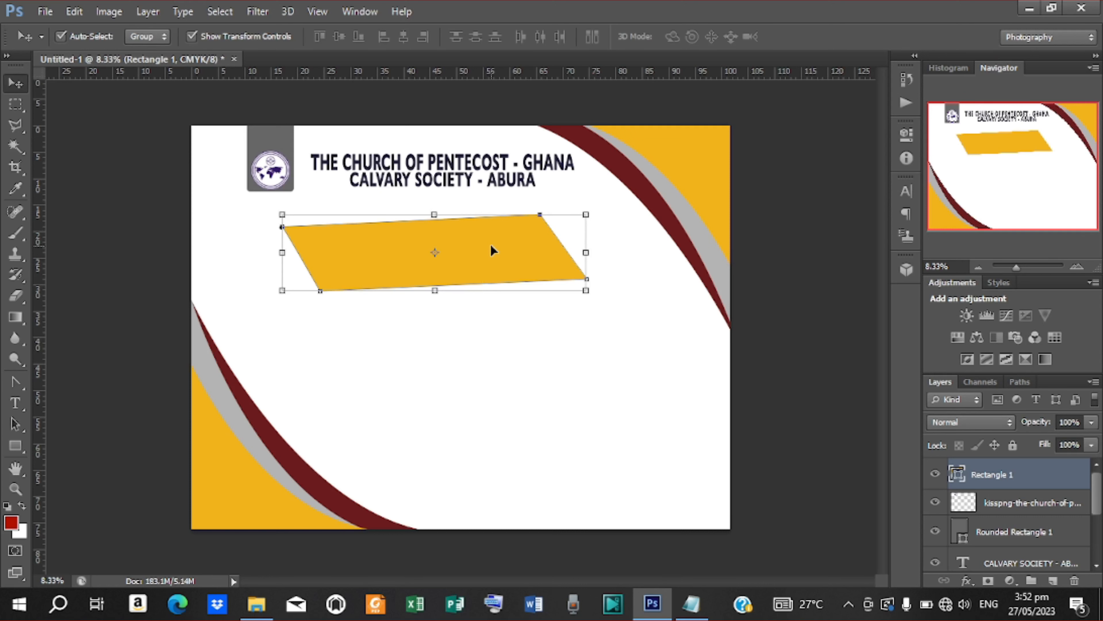
{"action": "key", "text": "ctrl+j"}
{"action": "mouse_move", "coordinate": [506, 233]}
{"action": "left_mouse_down"}
{"action": "mouse_move", "coordinate": [504, 243]}
{"action": "mouse_move", "coordinate": [512, 194]}
{"action": "mouse_move", "coordinate": [508, 218]}
{"action": "left_mouse_up"}
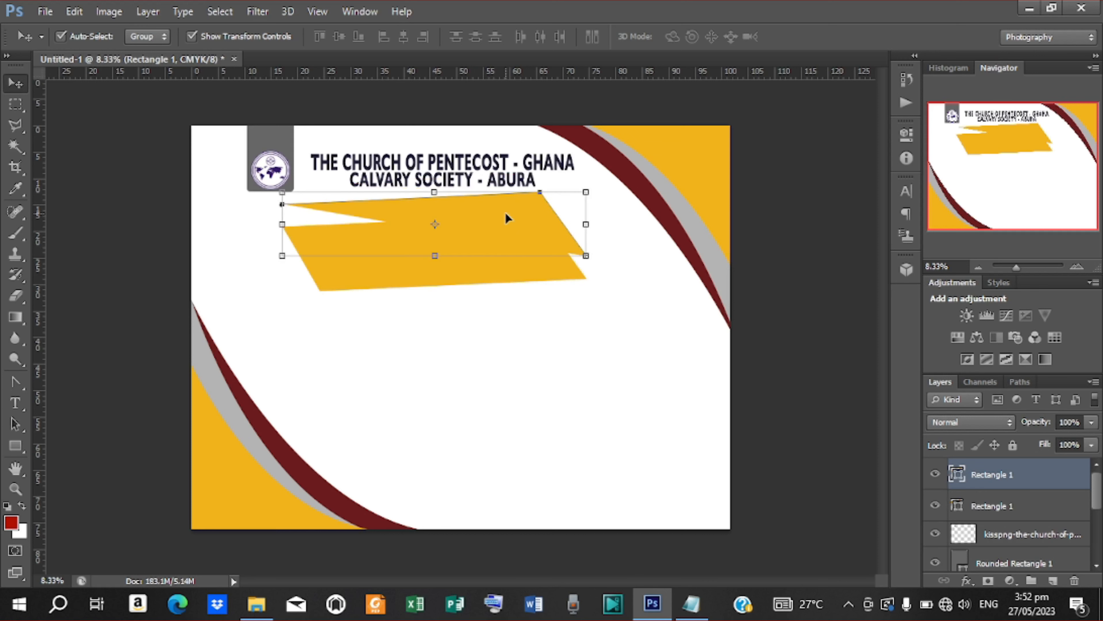
{"action": "key", "text": "ctrl+z"}
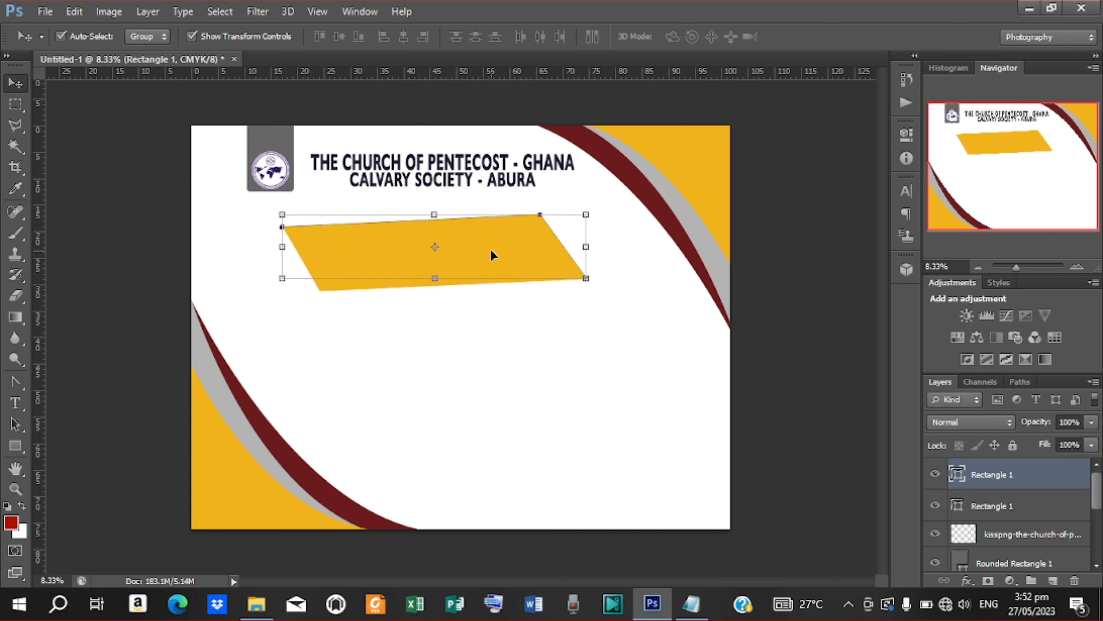
{"action": "key", "text": "ctrl+alt+z"}
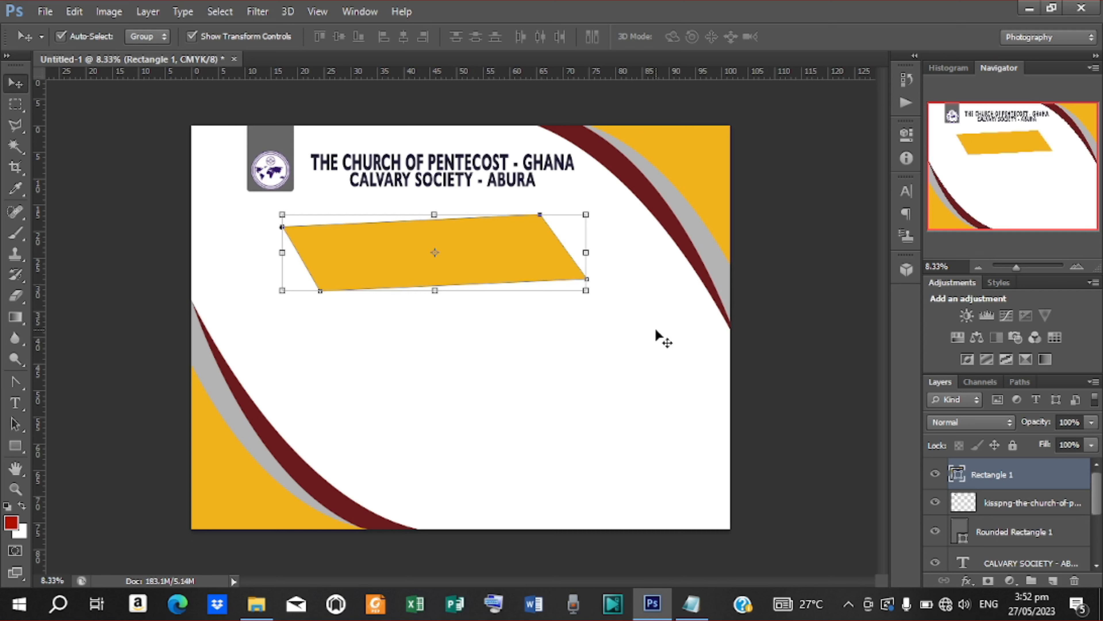
{"action": "left_click_drag", "start_coordinate": [478, 241], "coordinate": [505, 224]}
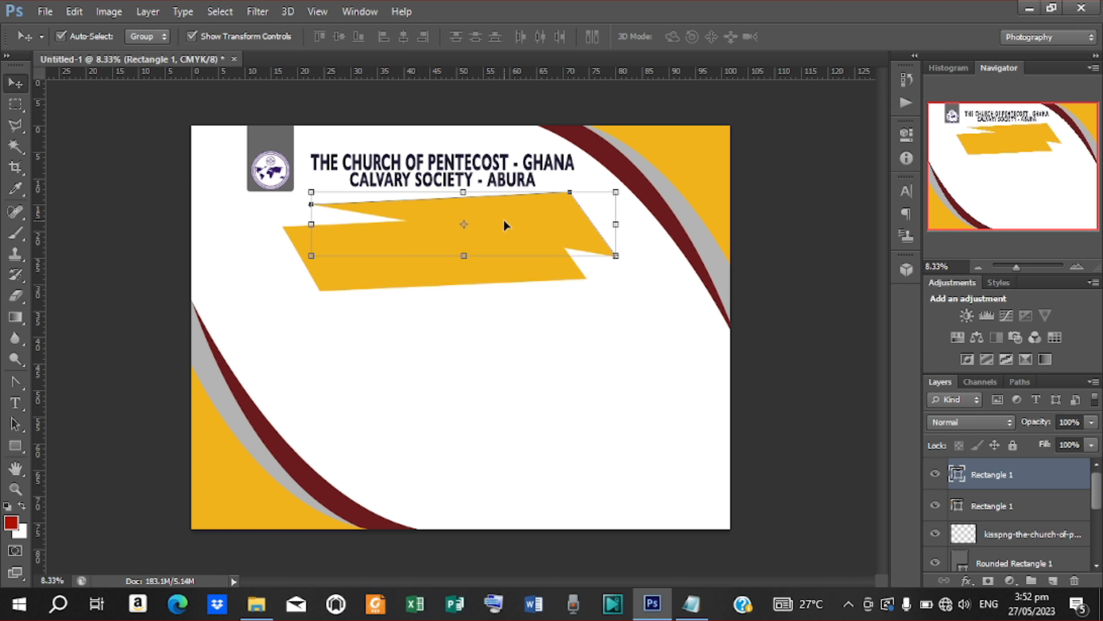
{"action": "key", "text": "ctrl+z"}
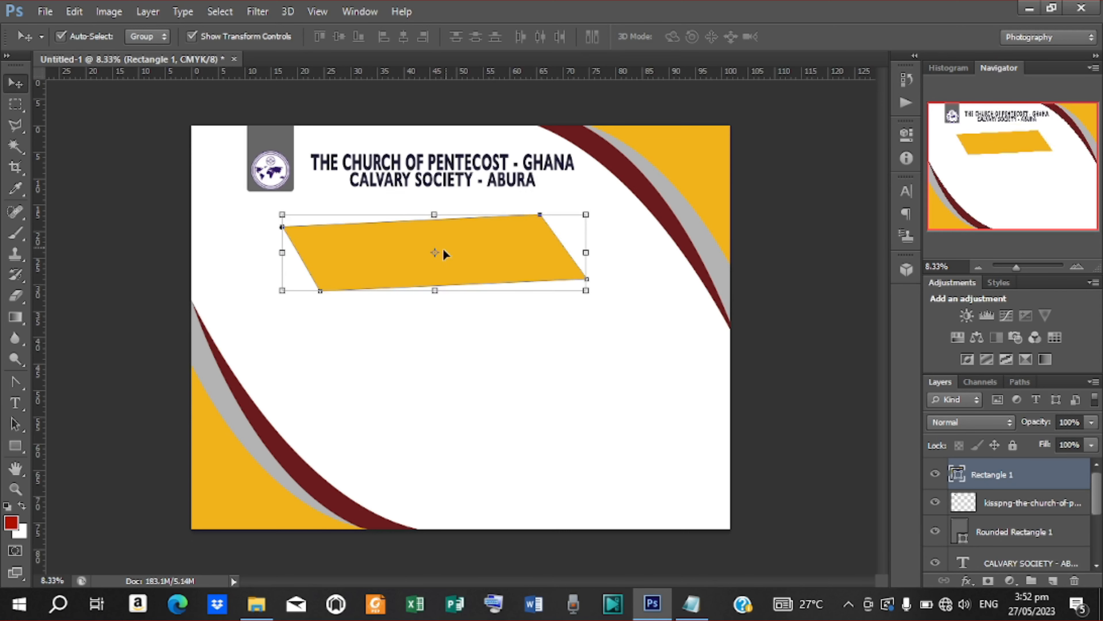
{"action": "left_click", "coordinate": [15, 446]}
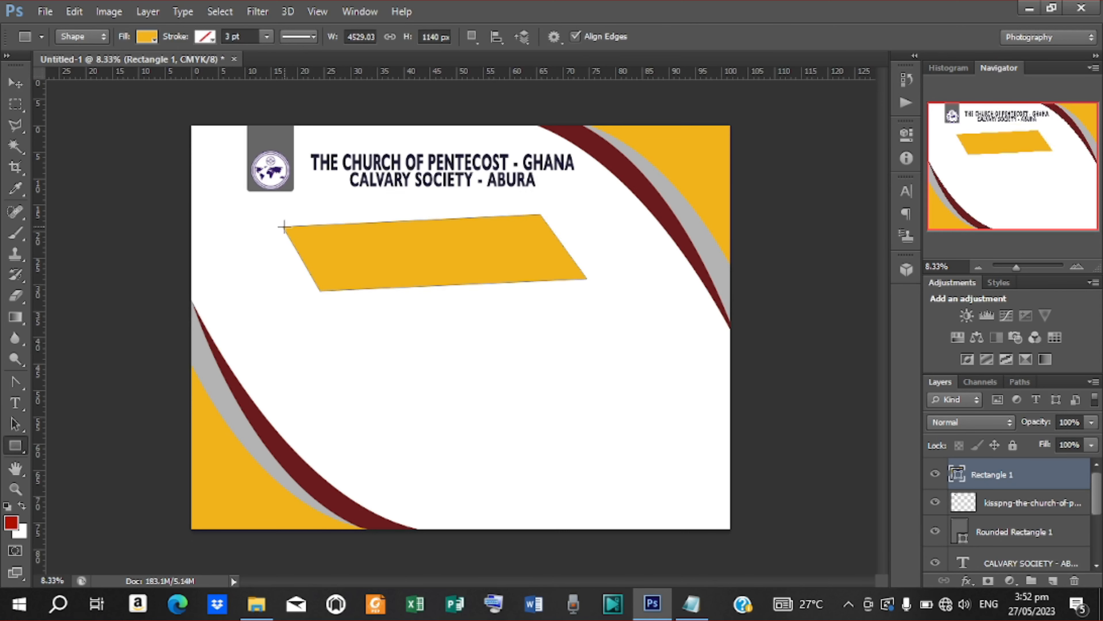
Step: Draw Rectangle 2 over the banner and nudge its bottom corners inward into a tapered trapezoid
{"action": "left_click_drag", "start_coordinate": [280, 227], "coordinate": [585, 292]}
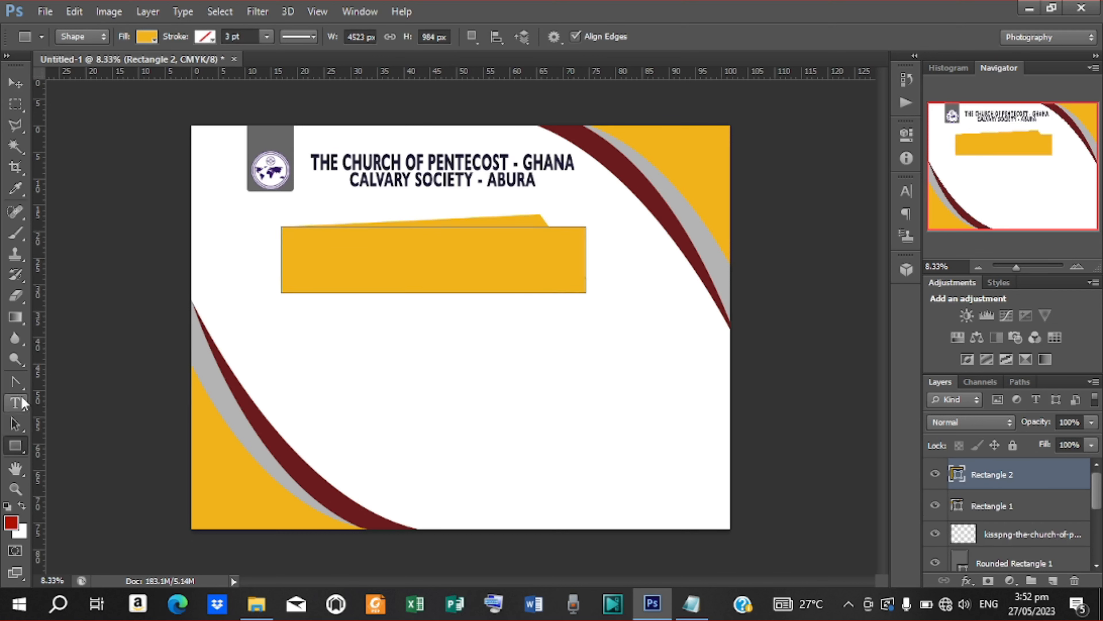
{"action": "left_click", "coordinate": [16, 384]}
{"action": "right_click", "coordinate": [14, 384]}
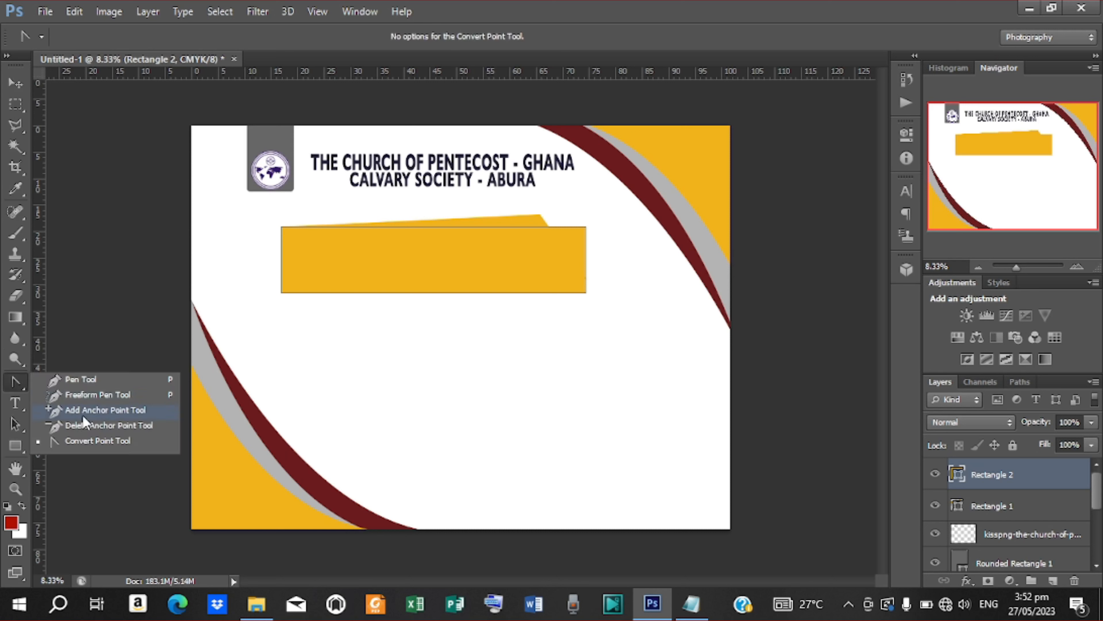
{"action": "left_click", "coordinate": [100, 442]}
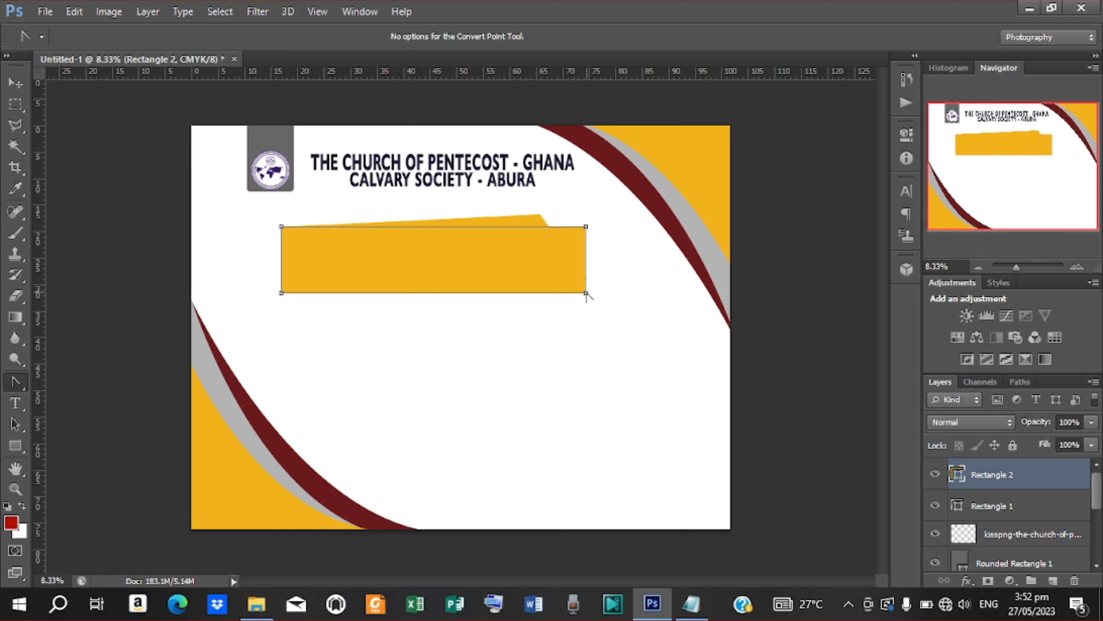
{"action": "key", "text": "Left"}
{"action": "key", "text": "Left"}
{"action": "key", "text": "Left"}
{"action": "key", "text": "Left"}
{"action": "key", "text": "Left"}
{"action": "key", "text": "Left"}
{"action": "key", "text": "Left"}
{"action": "key", "text": "Left"}
{"action": "key", "text": "Left"}
{"action": "key", "text": "Left"}
{"action": "key", "text": "Left"}
{"action": "key", "text": "Left"}
{"action": "key", "text": "Left"}
{"action": "key", "text": "Left"}
{"action": "key", "text": "Left"}
{"action": "key", "text": "Left"}
{"action": "key", "text": "Left"}
{"action": "key", "text": "Left"}
{"action": "key", "text": "Left"}
{"action": "key", "text": "Left"}
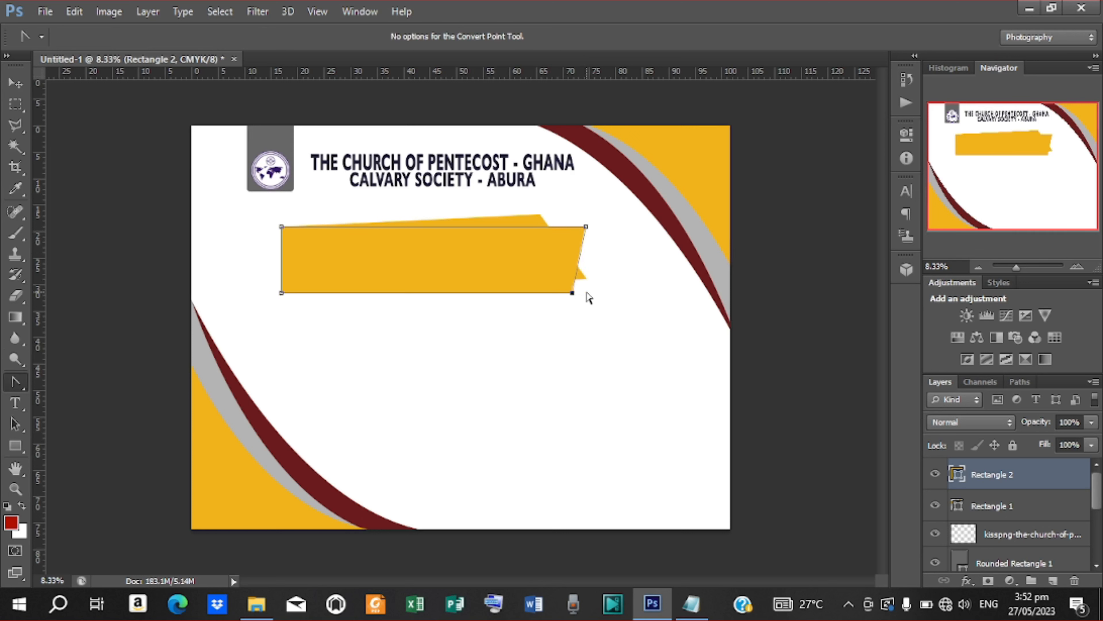
{"action": "key", "text": "Left"}
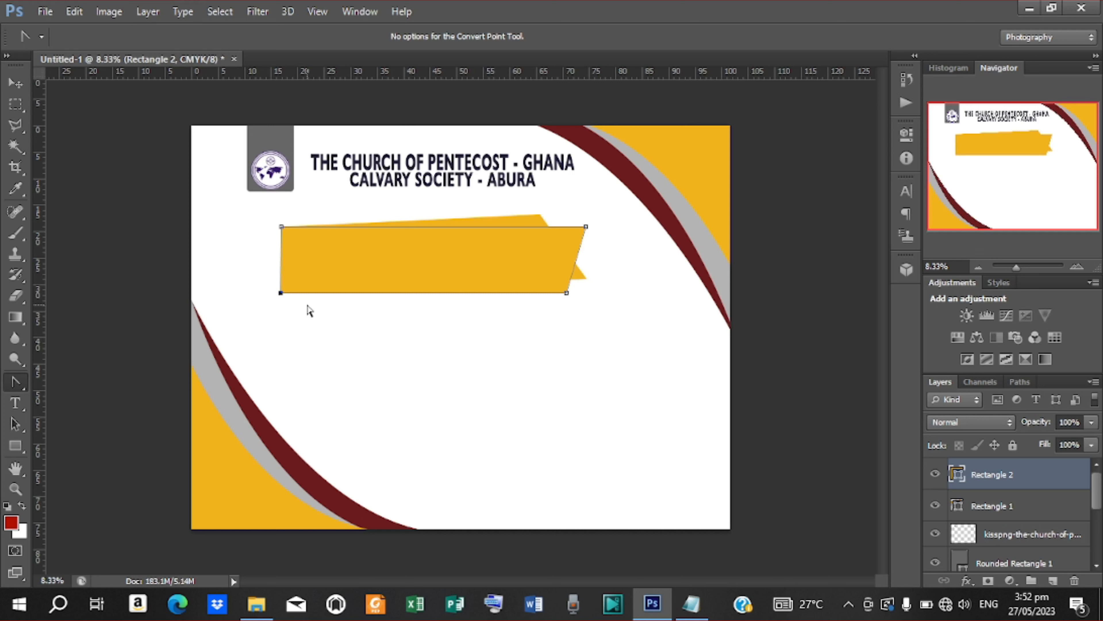
{"action": "key", "text": "Right"}
{"action": "key", "text": "Right"}
{"action": "key", "text": "Right"}
{"action": "key", "text": "Right"}
{"action": "key", "text": "Right"}
{"action": "key", "text": "Right"}
{"action": "key", "text": "Right"}
{"action": "key", "text": "Right"}
{"action": "key", "text": "Right"}
{"action": "key", "text": "Right"}
{"action": "key", "text": "Right"}
{"action": "key", "text": "Right"}
{"action": "key", "text": "Right"}
{"action": "key", "text": "Right"}
{"action": "key", "text": "Right"}
{"action": "key", "text": "Right"}
{"action": "key", "text": "Right"}
{"action": "key", "text": "Right"}
{"action": "key", "text": "Right"}
{"action": "key", "text": "Right"}
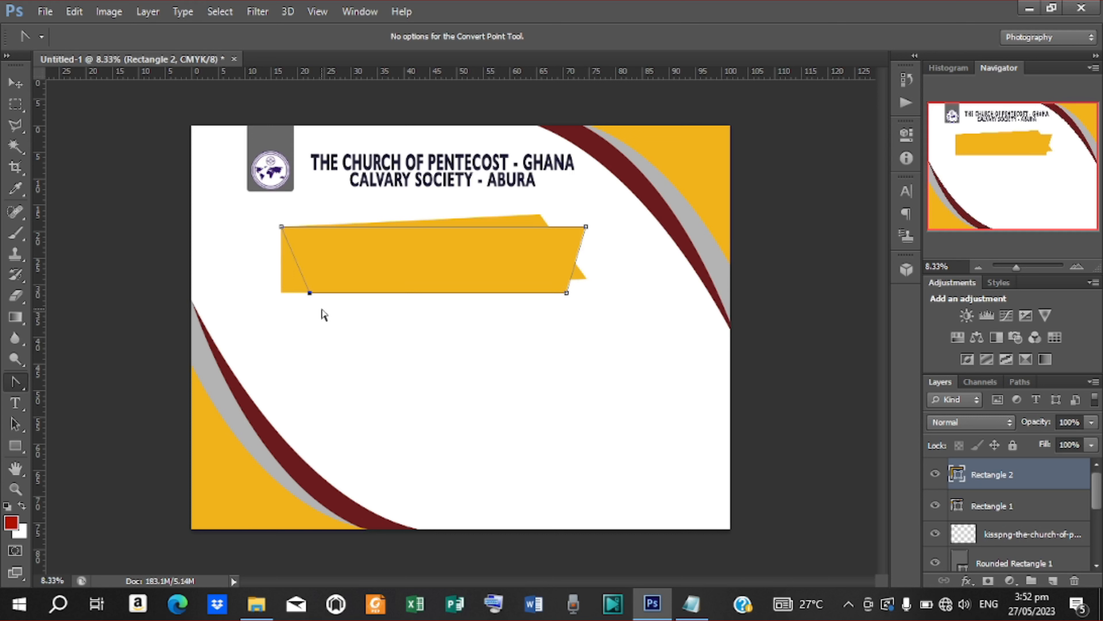
{"action": "key", "text": "Right"}
{"action": "key", "text": "Right"}
{"action": "key", "text": "Right"}
{"action": "key", "text": "Right"}
{"action": "key", "text": "Right"}
{"action": "key", "text": "Right"}
{"action": "key", "text": "Right"}
{"action": "key", "text": "Right"}
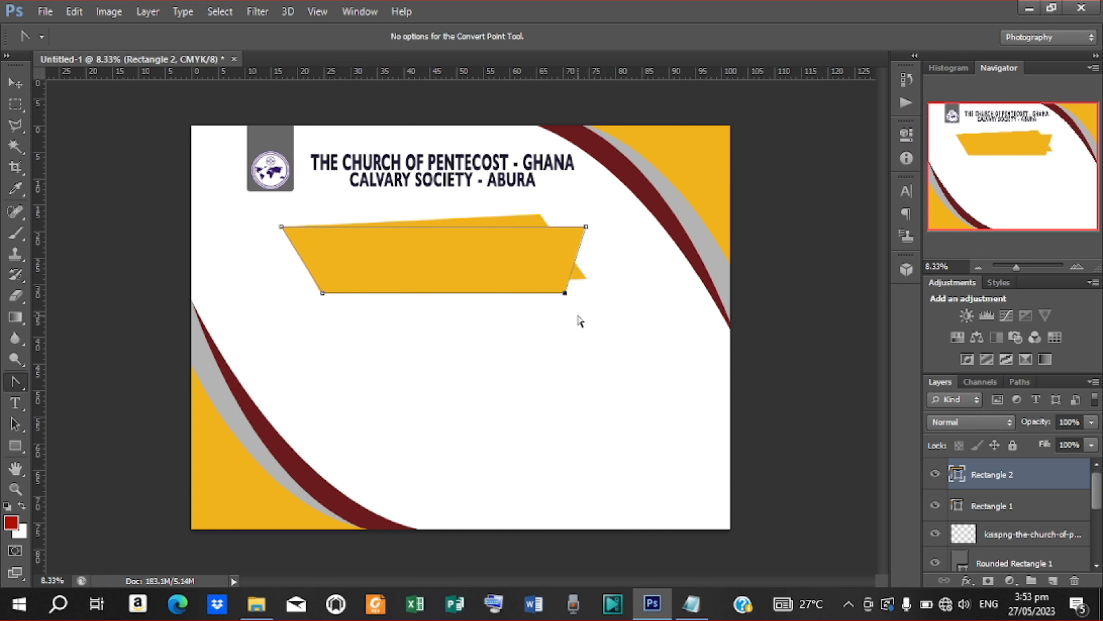
Step: Move the trapezoid up and left and stretch it taller to about 116%
{"action": "left_click", "coordinate": [15, 83]}
{"action": "left_click_drag", "start_coordinate": [499, 260], "coordinate": [487, 251]}
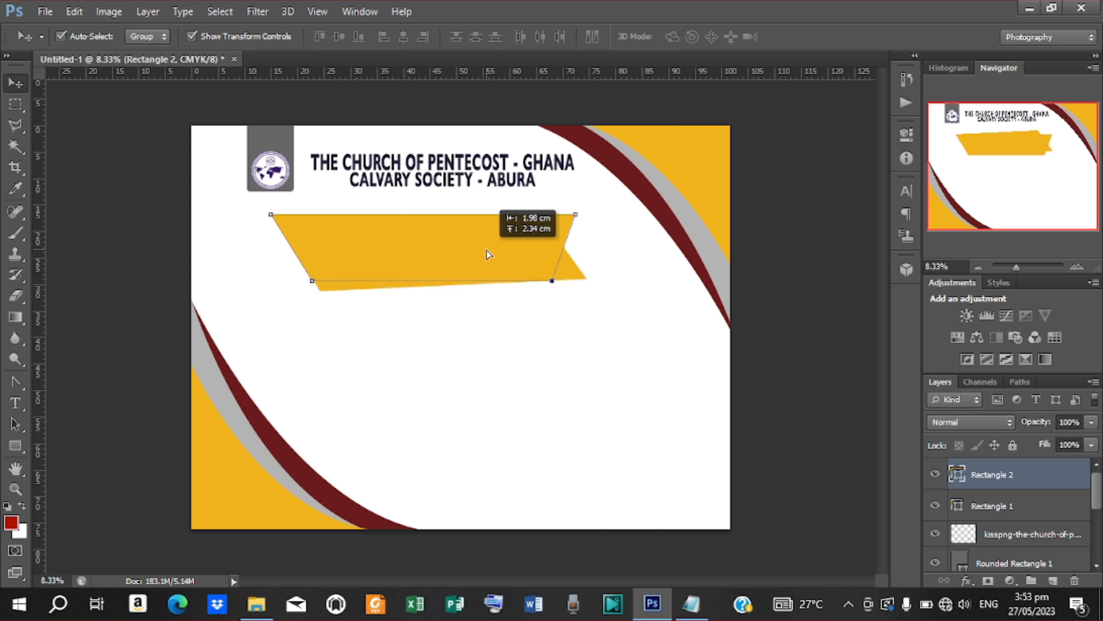
{"action": "left_click_drag", "start_coordinate": [489, 254], "coordinate": [489, 254]}
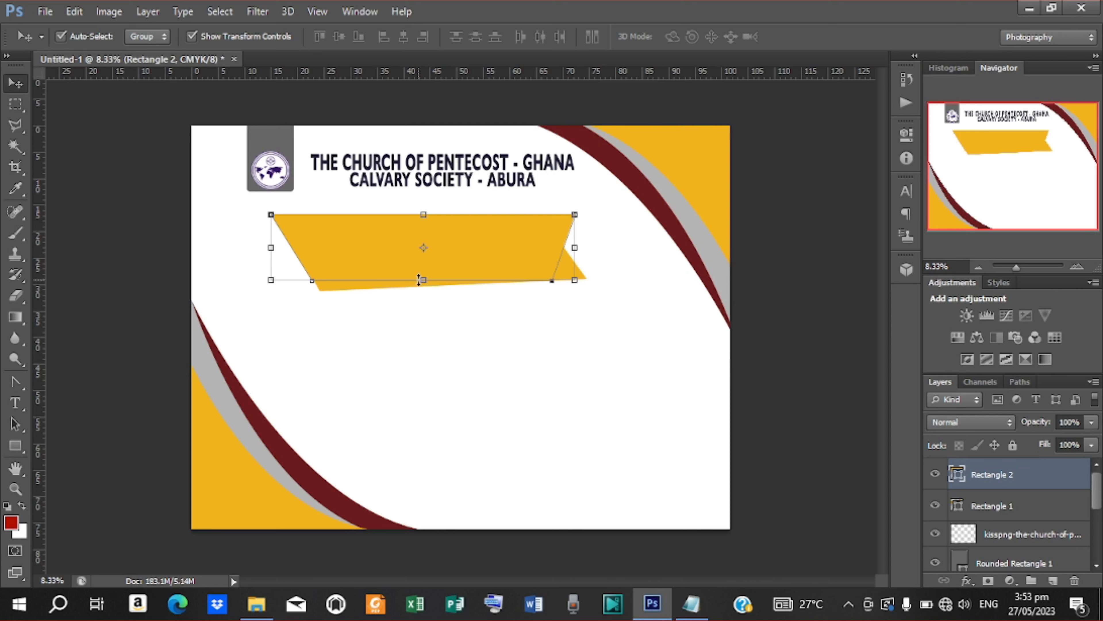
{"action": "left_click_drag", "start_coordinate": [423, 280], "coordinate": [423, 286]}
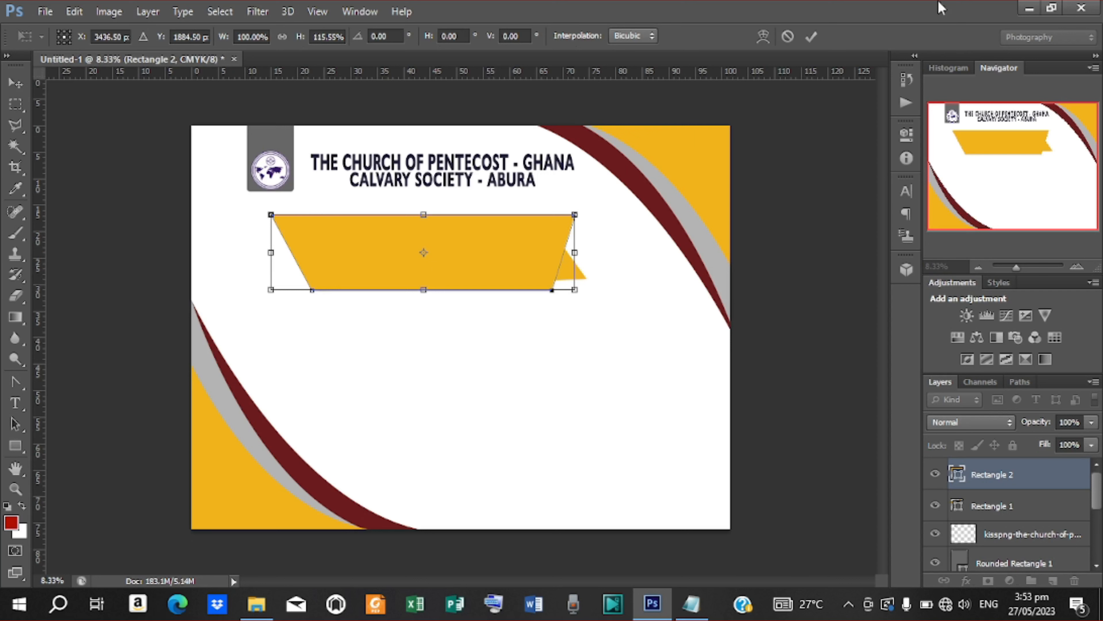
{"action": "left_click", "coordinate": [812, 38]}
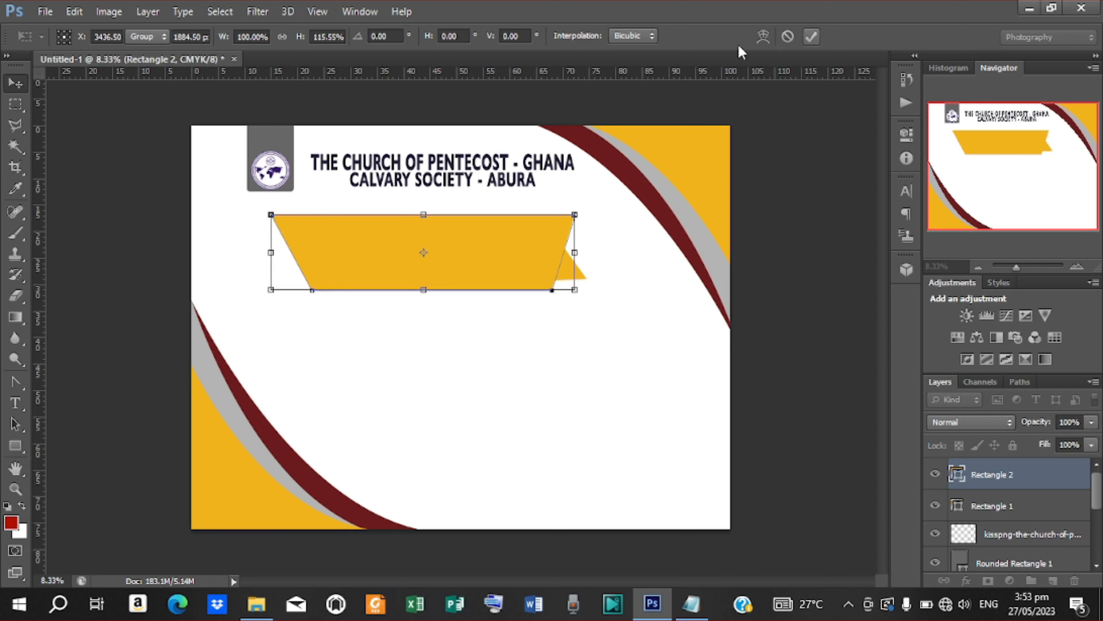
Step: Fill Rectangle 2 with maroon #6b1b1d sampled from the curved arc
{"action": "double_click", "coordinate": [958, 472]}
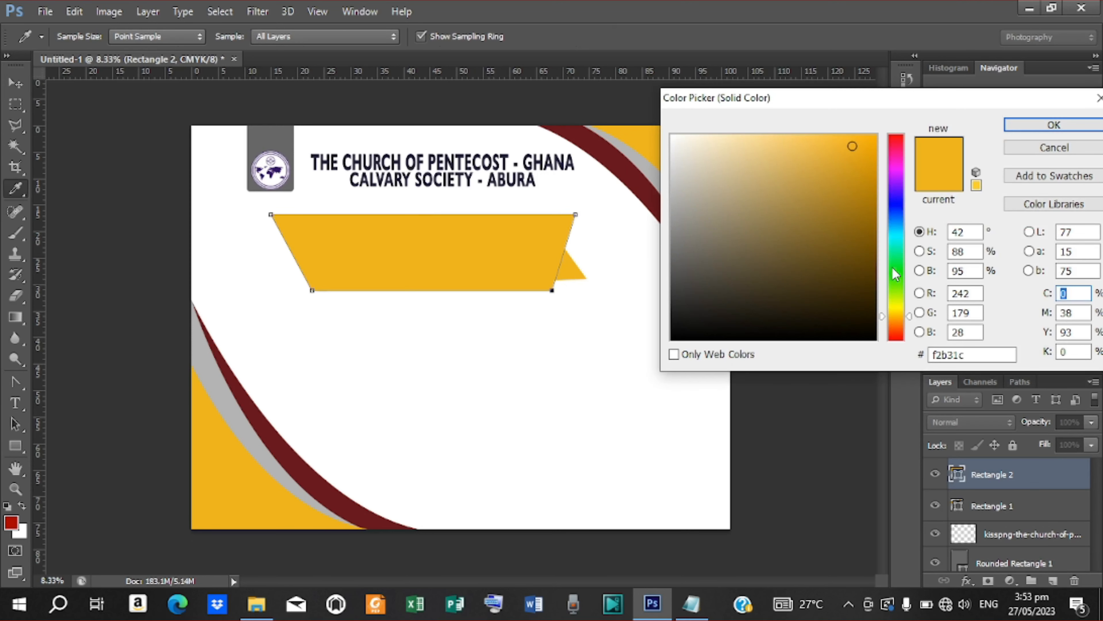
{"action": "left_click", "coordinate": [633, 171]}
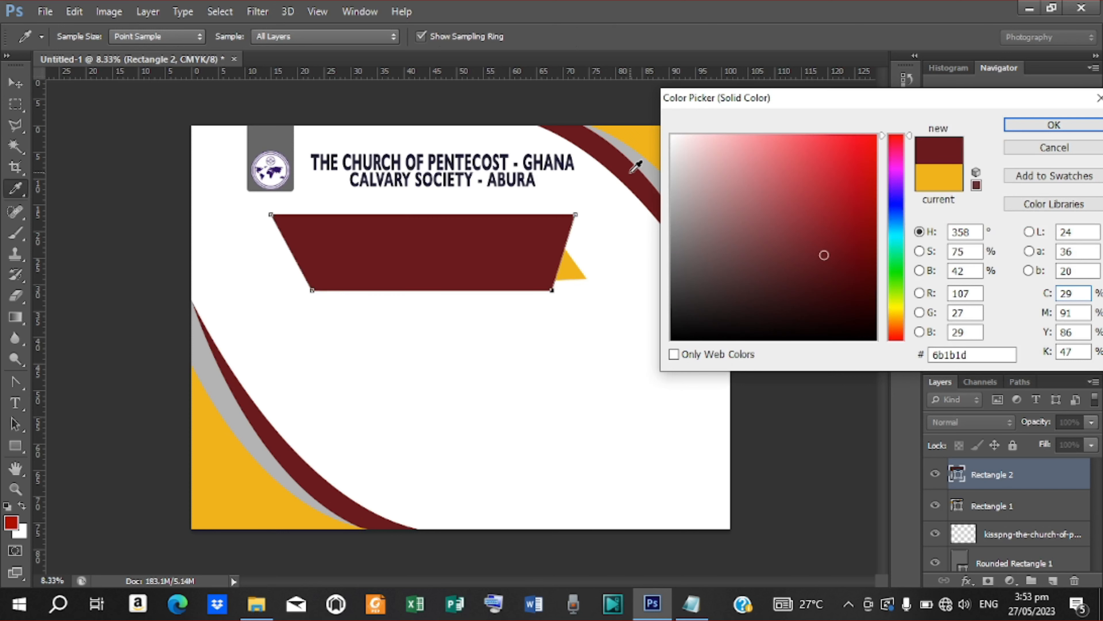
{"action": "left_click", "coordinate": [1057, 125]}
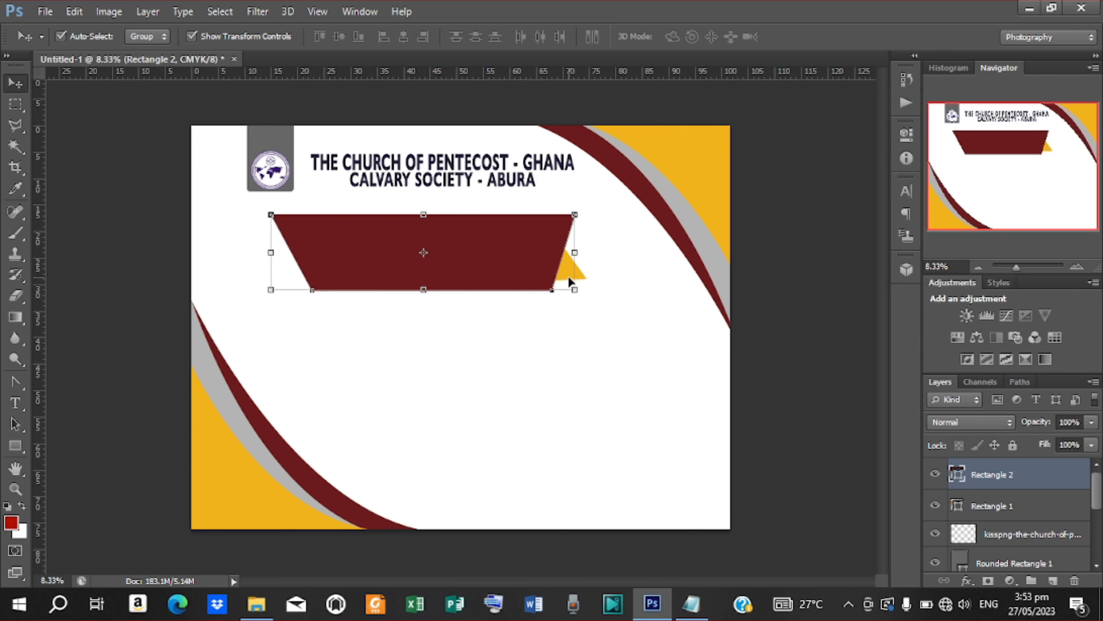
{"action": "left_click", "coordinate": [984, 505]}
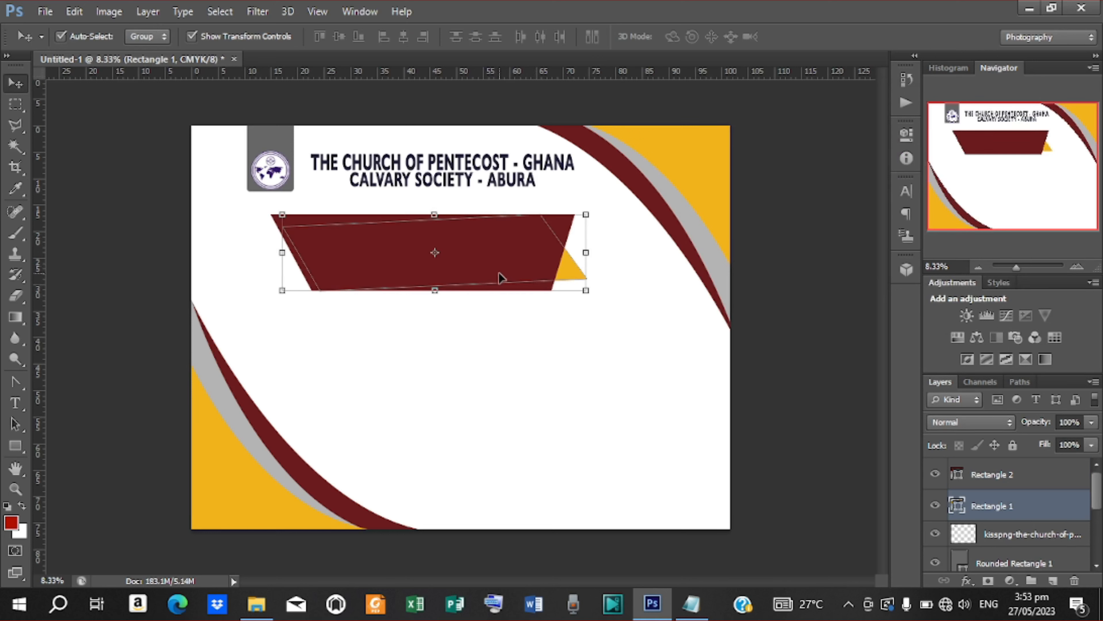
Step: Stretch the gold Rectangle 1 taller, rotate it about 2.05°, and nudge it behind the maroon banner
{"action": "left_click_drag", "start_coordinate": [434, 292], "coordinate": [435, 300]}
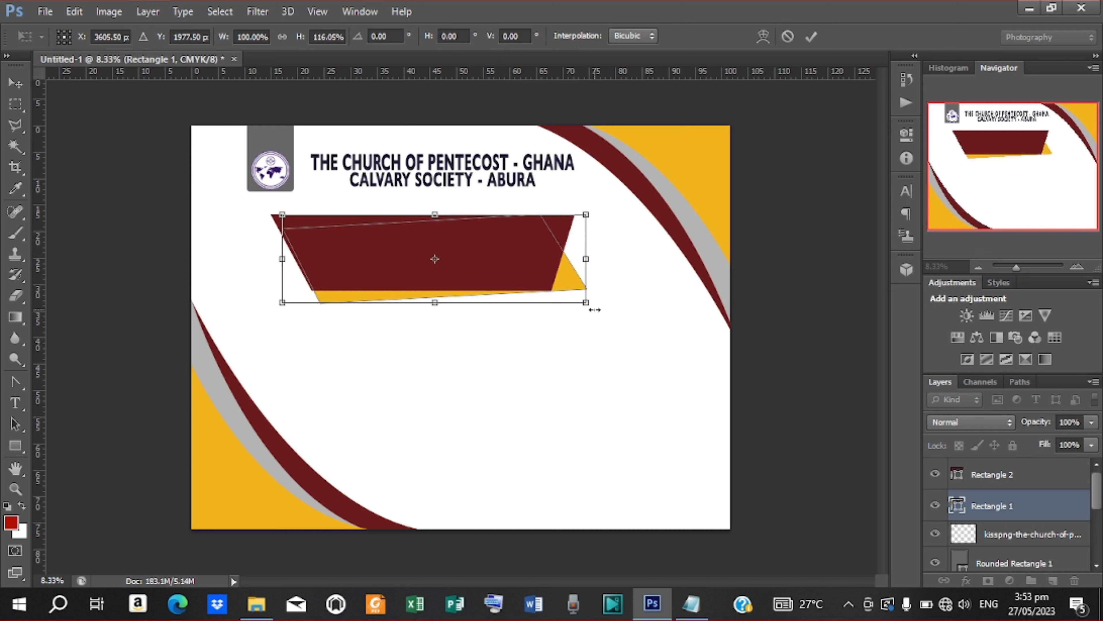
{"action": "mouse_move", "coordinate": [620, 211]}
{"action": "left_mouse_down"}
{"action": "mouse_move", "coordinate": [628, 208]}
{"action": "mouse_move", "coordinate": [623, 217]}
{"action": "left_mouse_up"}
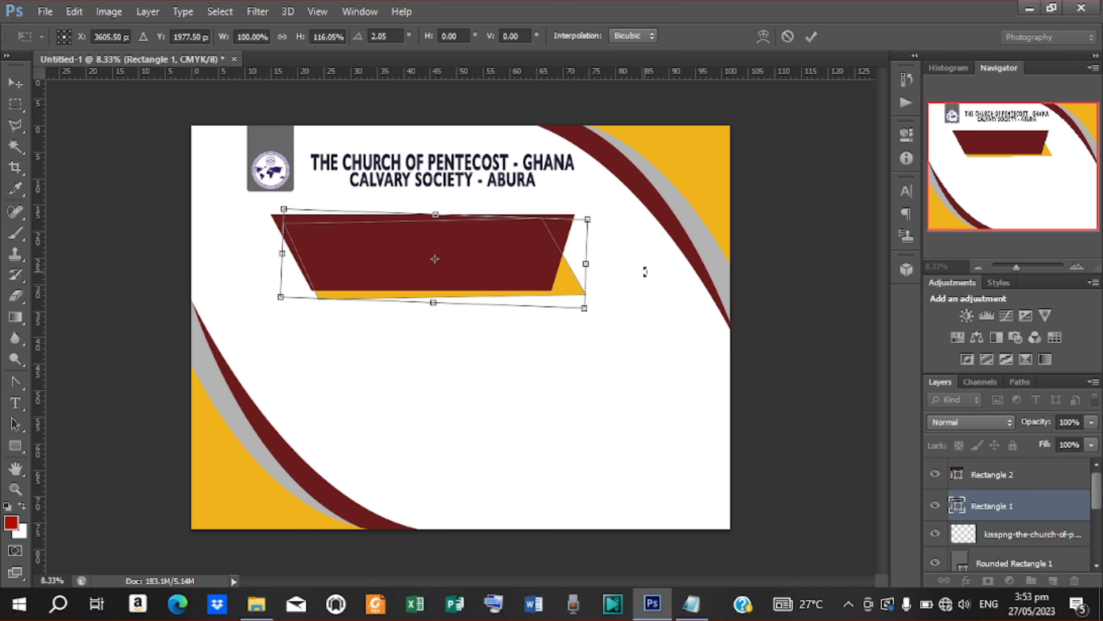
{"action": "key", "text": "shift+Up"}
{"action": "key", "text": "shift+Up"}
{"action": "key", "text": "shift+Up"}
{"action": "key", "text": "shift+Up"}
{"action": "key", "text": "shift+Up"}
{"action": "key", "text": "shift+Up"}
{"action": "key", "text": "shift+Up"}
{"action": "key", "text": "shift+Up"}
{"action": "key", "text": "shift+Up"}
{"action": "key", "text": "shift+Up"}
{"action": "key", "text": "shift+Up"}
{"action": "key", "text": "shift+Up"}
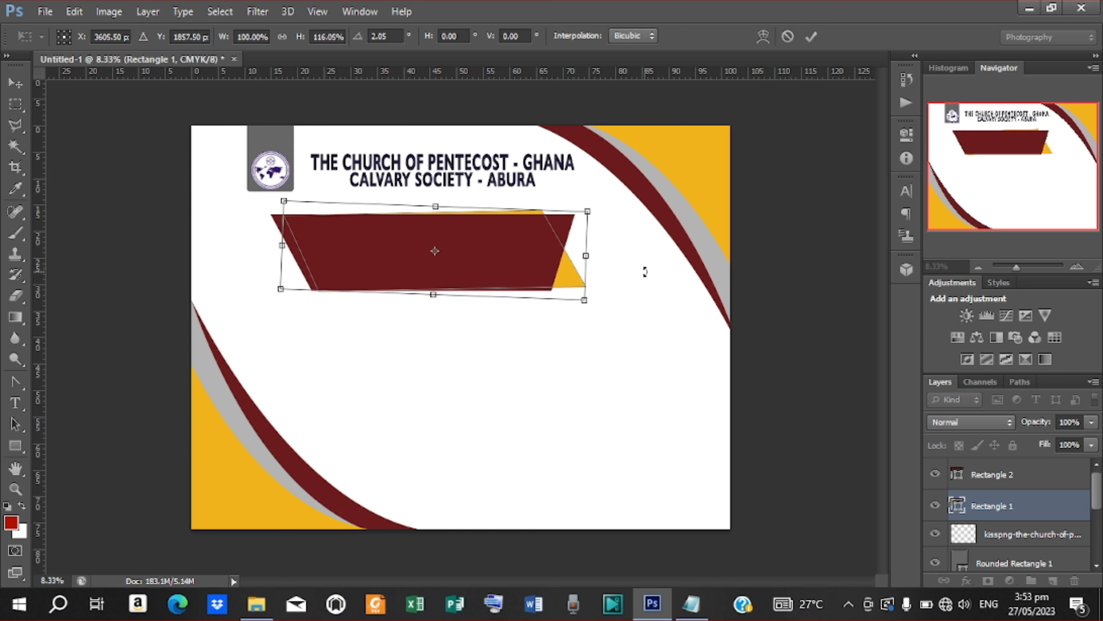
{"action": "key", "text": "shift+Down"}
{"action": "key", "text": "shift+Down"}
{"action": "key", "text": "shift+Down"}
{"action": "key", "text": "Down"}
{"action": "key", "text": "Down"}
{"action": "key", "text": "Down"}
{"action": "key", "text": "Down"}
{"action": "key", "text": "Down"}
{"action": "key", "text": "Down"}
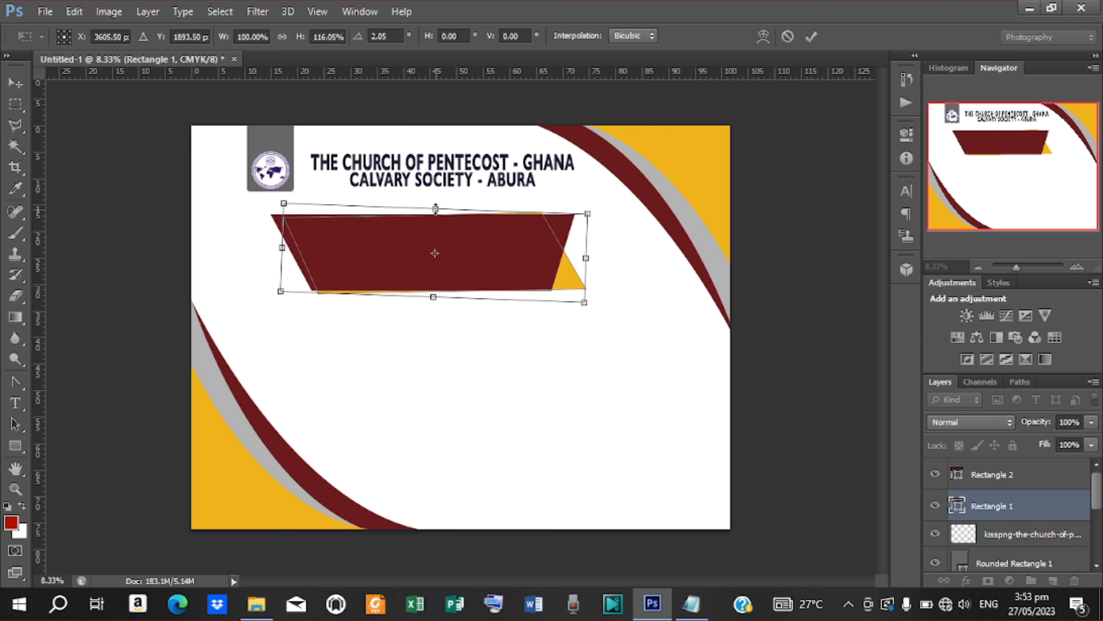
{"action": "left_click_drag", "start_coordinate": [436, 209], "coordinate": [437, 213]}
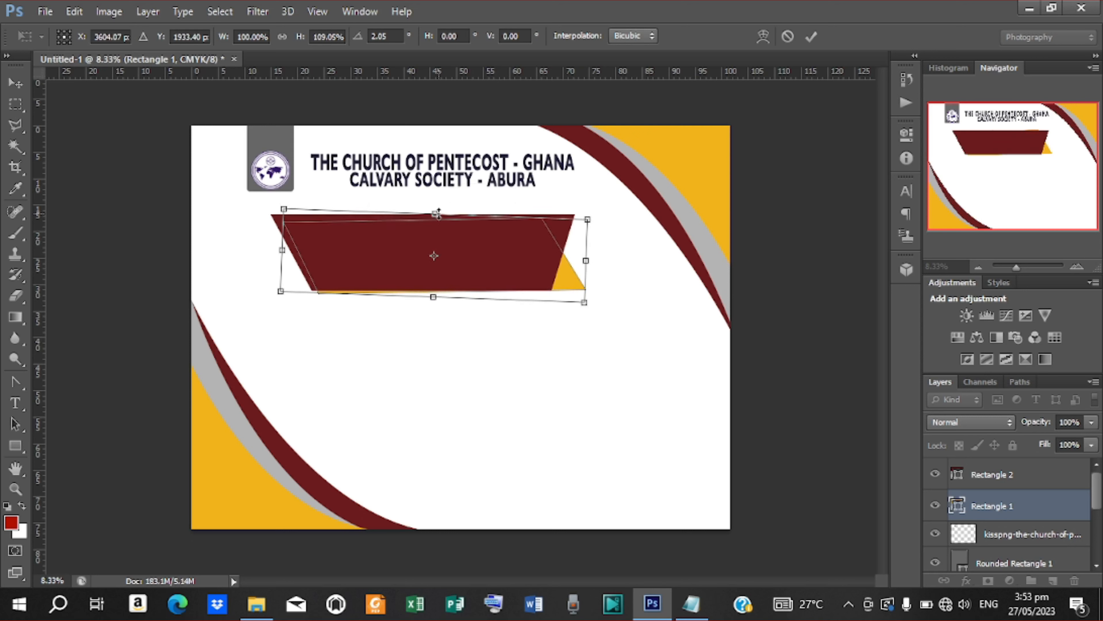
{"action": "key", "text": "Up"}
{"action": "key", "text": "Up"}
{"action": "key", "text": "shift+Up"}
{"action": "key", "text": "shift+Up"}
{"action": "key", "text": "Up"}
{"action": "key", "text": "Up"}
{"action": "key", "text": "Up"}
{"action": "key", "text": "Up"}
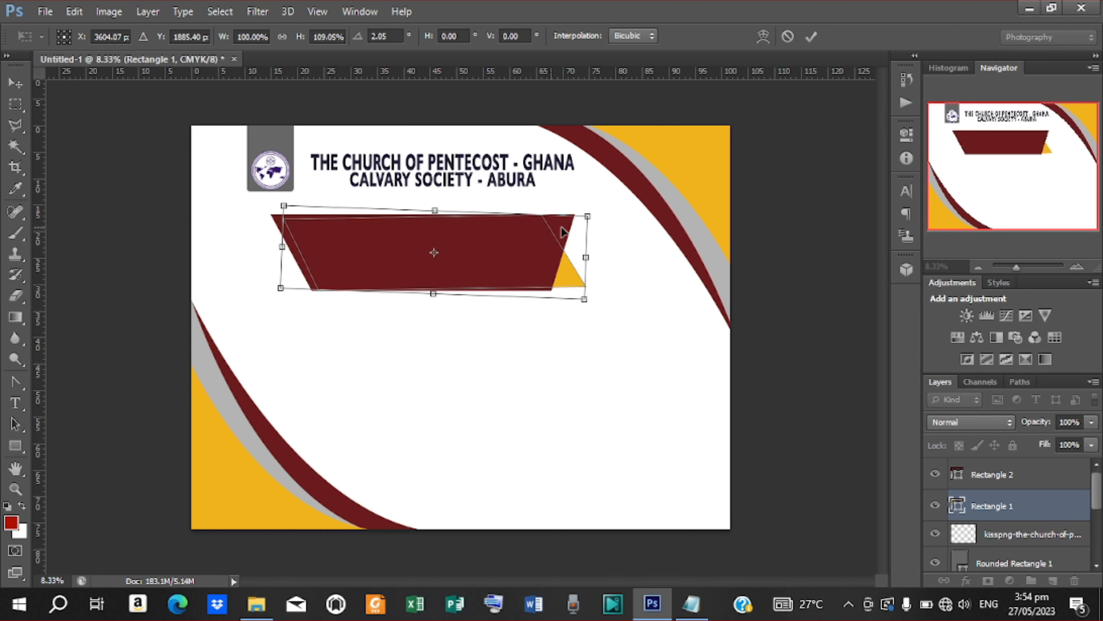
{"action": "left_click", "coordinate": [812, 37]}
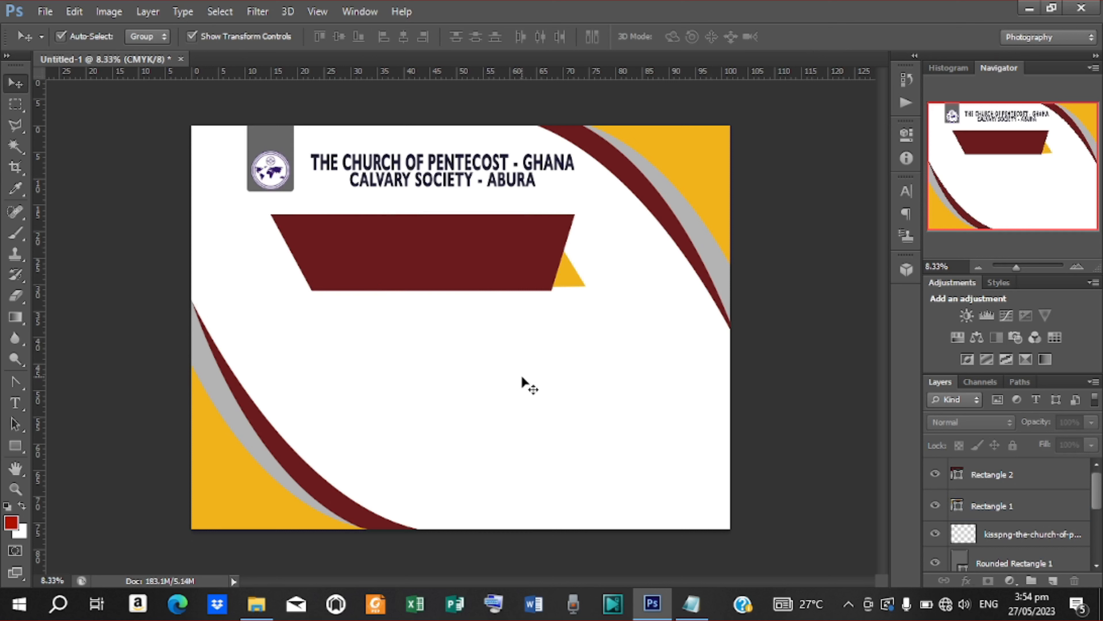
Step: Draw a 1404 px green circle with the Ellipse Tool and move it onto the banner's left end
{"action": "left_click", "coordinate": [15, 446]}
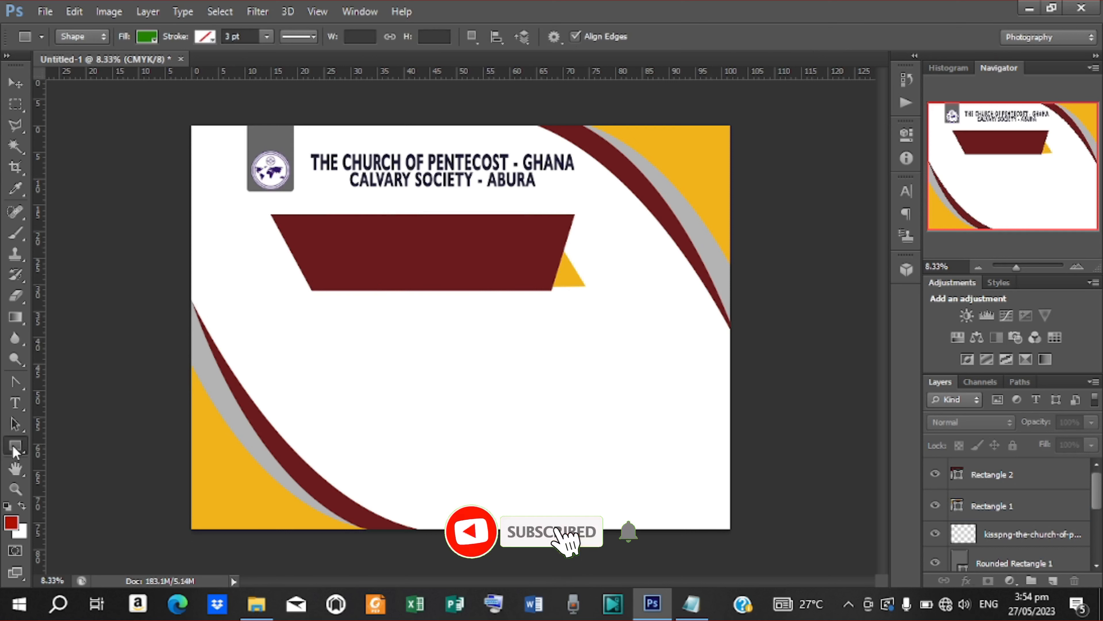
{"action": "right_click", "coordinate": [15, 448]}
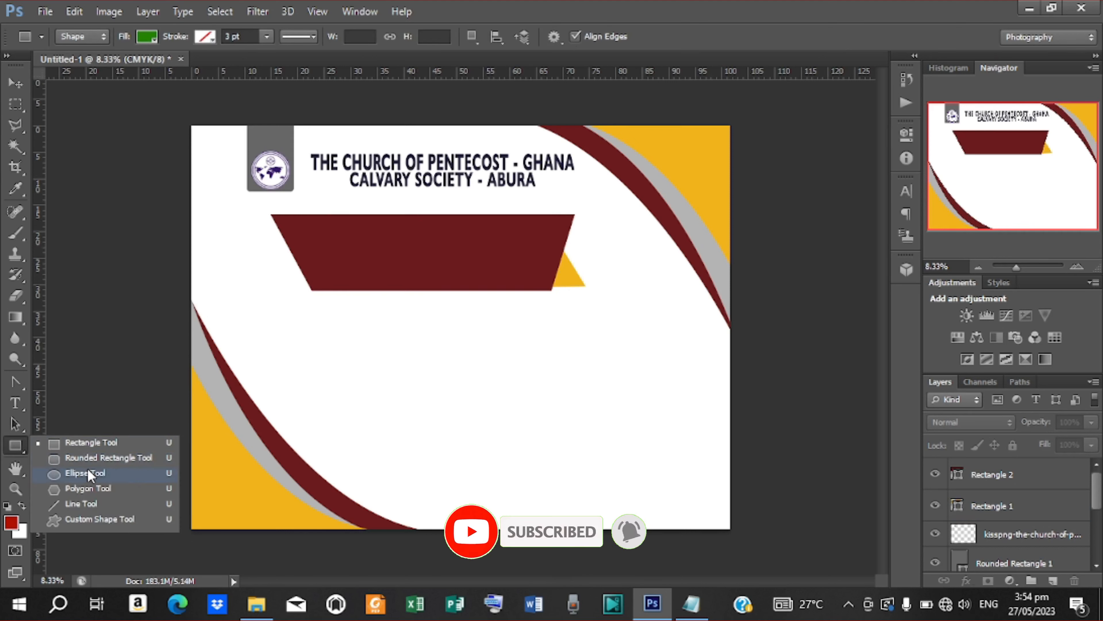
{"action": "left_click", "coordinate": [95, 477]}
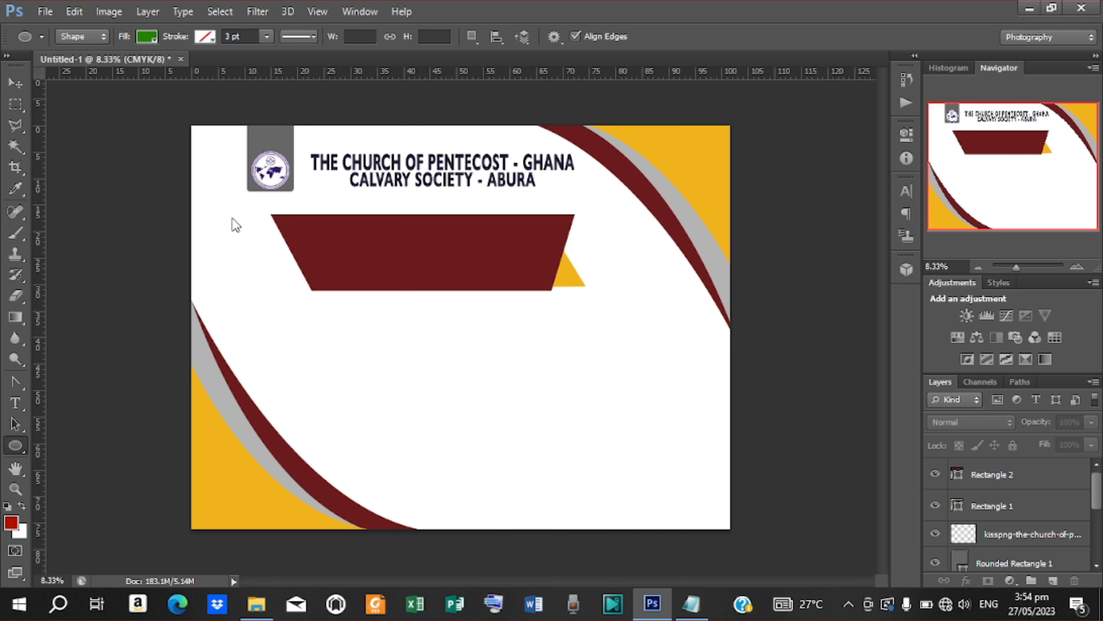
{"action": "left_click_drag", "start_coordinate": [248, 220], "coordinate": [341, 388]}
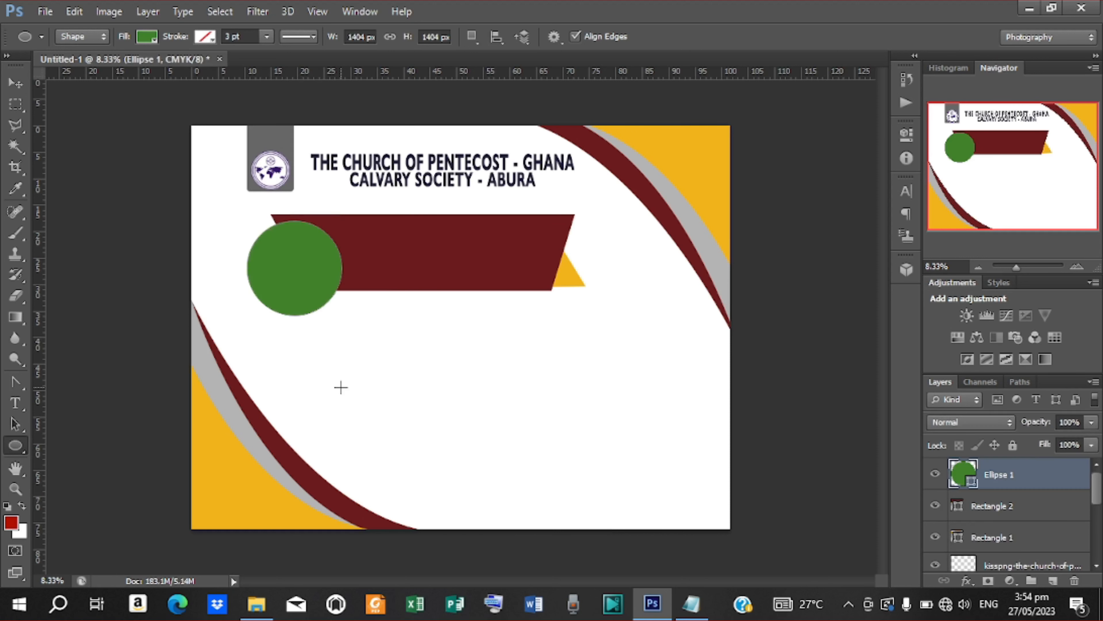
{"action": "left_click", "coordinate": [15, 82]}
{"action": "mouse_move", "coordinate": [287, 250]}
{"action": "left_mouse_down"}
{"action": "mouse_move", "coordinate": [257, 232]}
{"action": "mouse_move", "coordinate": [250, 242]}
{"action": "mouse_move", "coordinate": [264, 253]}
{"action": "mouse_move", "coordinate": [276, 246]}
{"action": "left_mouse_up"}
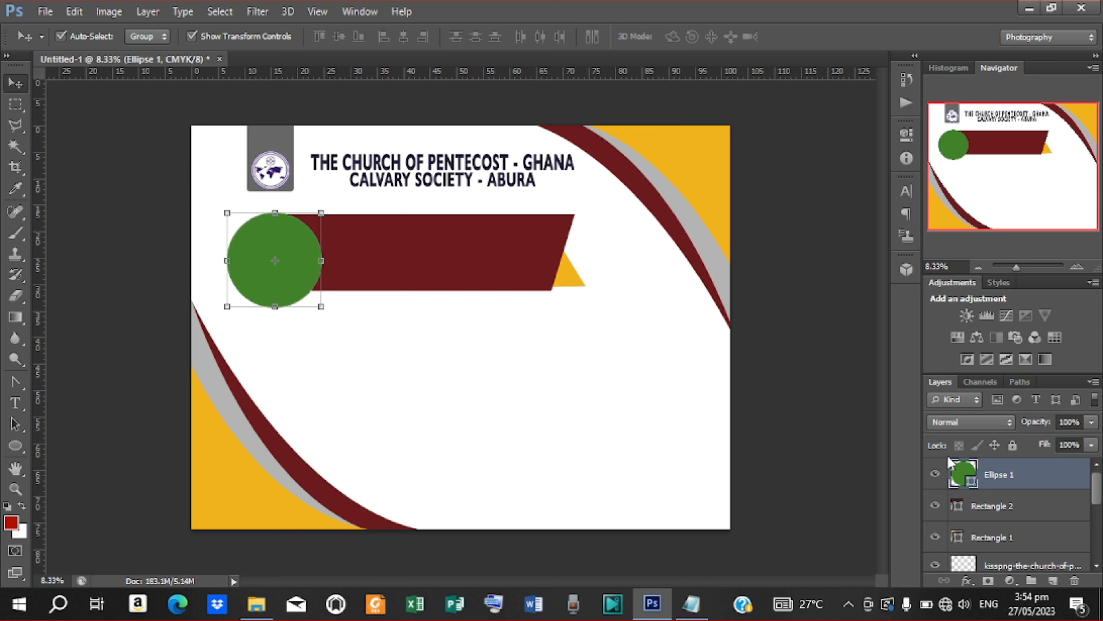
Step: Recolour the Ellipse 1 circle to the flyer's yellow (f2b31c)
{"action": "double_click", "coordinate": [976, 480]}
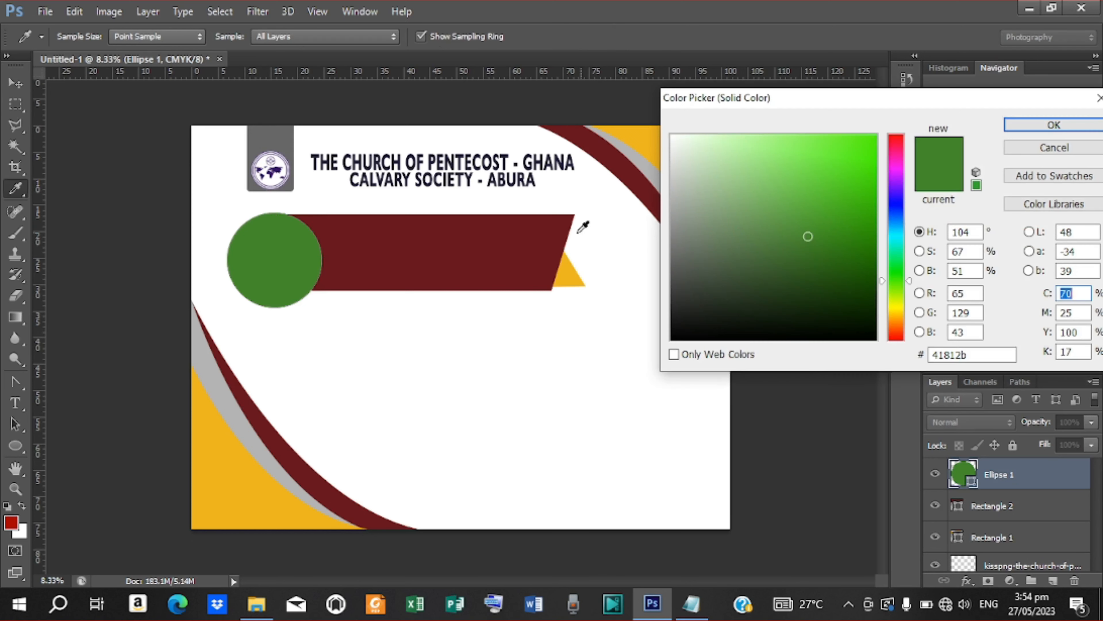
{"action": "left_click", "coordinate": [636, 135]}
{"action": "left_click", "coordinate": [1048, 125]}
{"action": "key", "text": "v"}
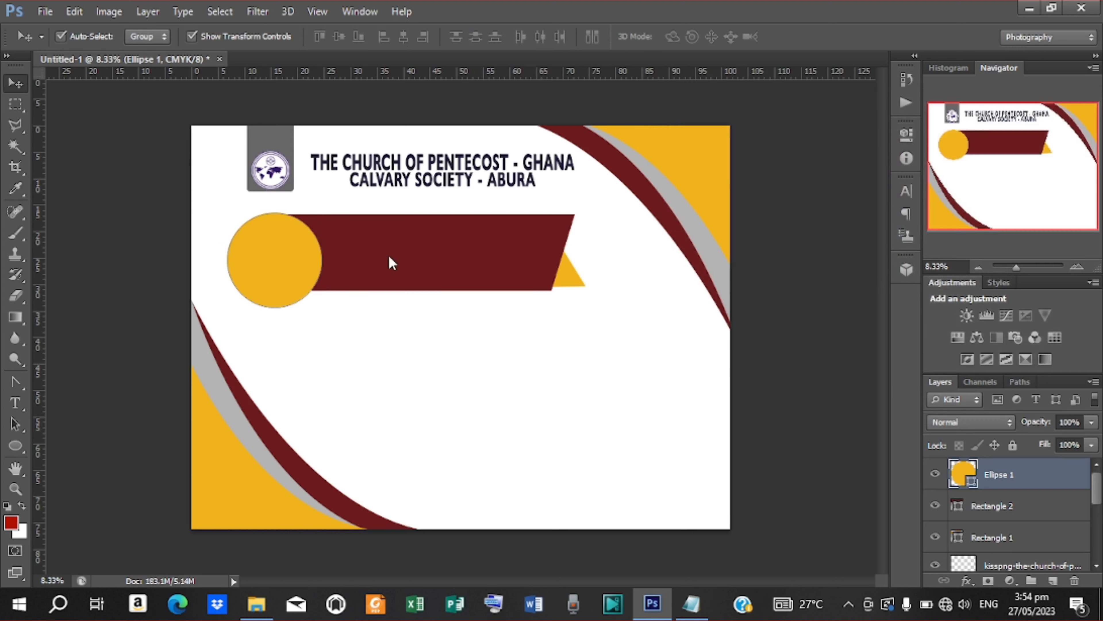
Step: Duplicate the circle, shrink the copy to 83.76% around its centre, and add a Drop Shadow
{"action": "key", "text": "ctrl+j"}
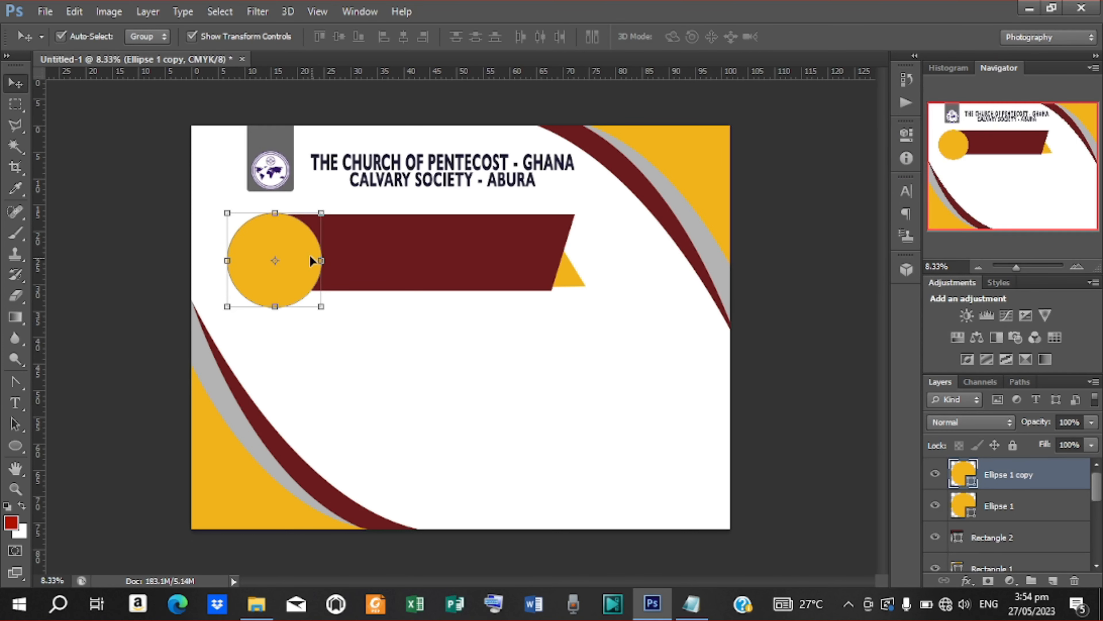
{"action": "left_click_drag", "start_coordinate": [321, 212], "coordinate": [314, 220]}
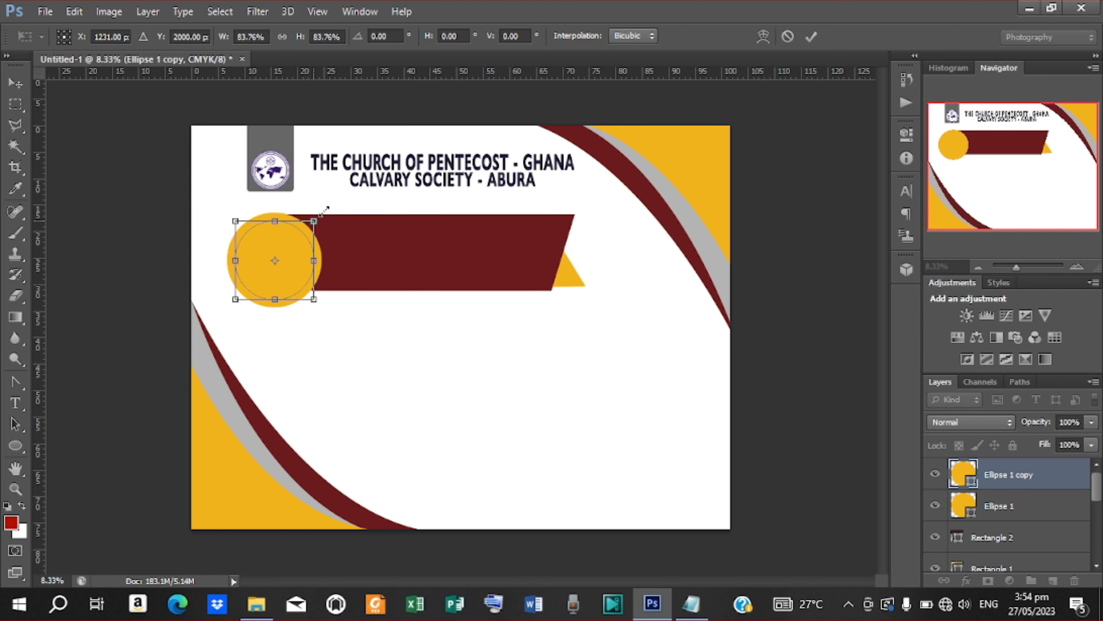
{"action": "left_click", "coordinate": [812, 36]}
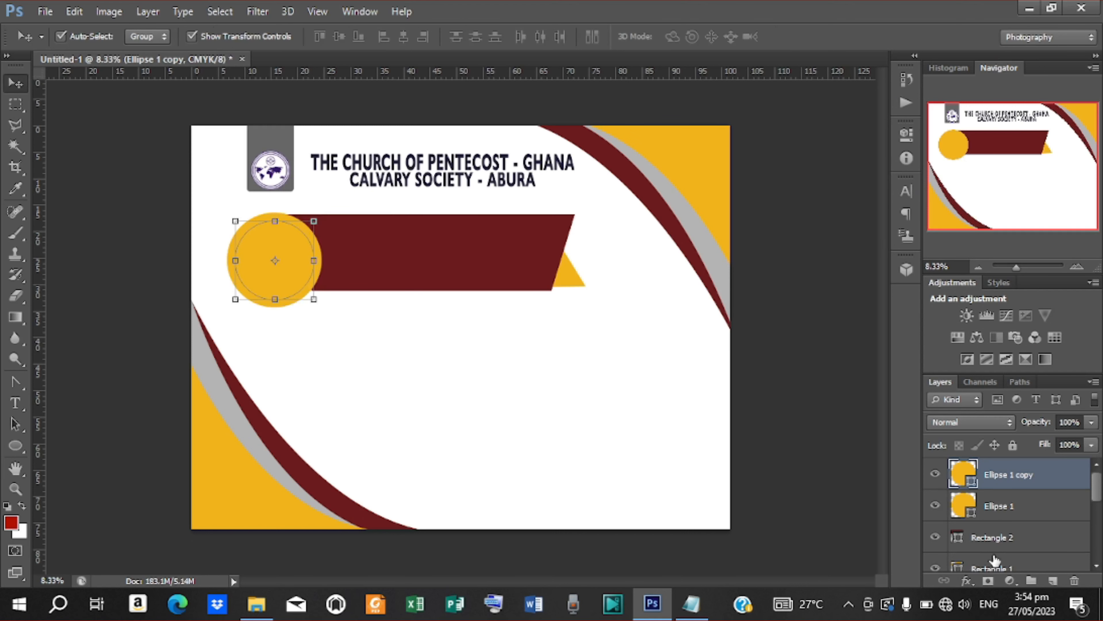
{"action": "left_click", "coordinate": [964, 581]}
{"action": "left_click", "coordinate": [980, 569]}
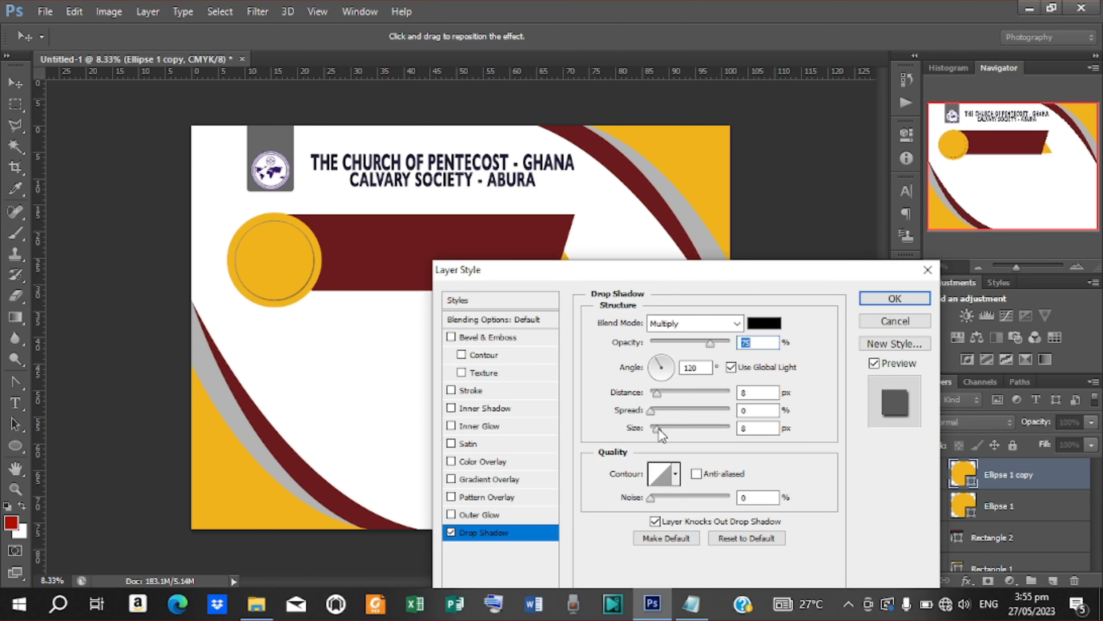
Step: Set the inner circle's drop shadow to 49 px size and 13 px distance with a new contour
{"action": "left_click_drag", "start_coordinate": [659, 428], "coordinate": [670, 431]}
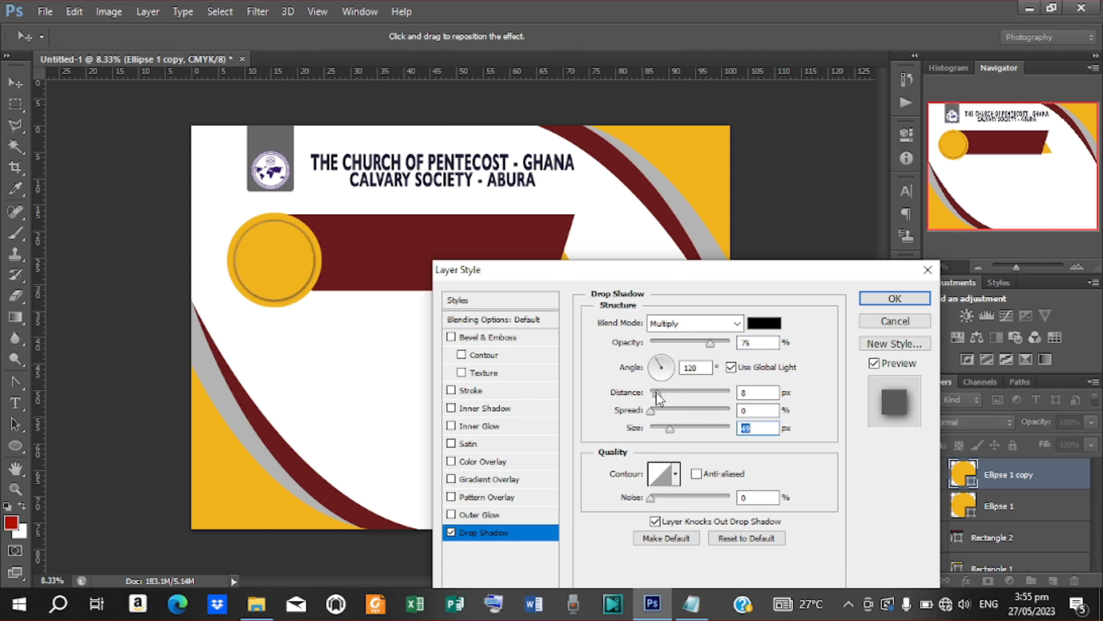
{"action": "left_click_drag", "start_coordinate": [657, 393], "coordinate": [661, 395]}
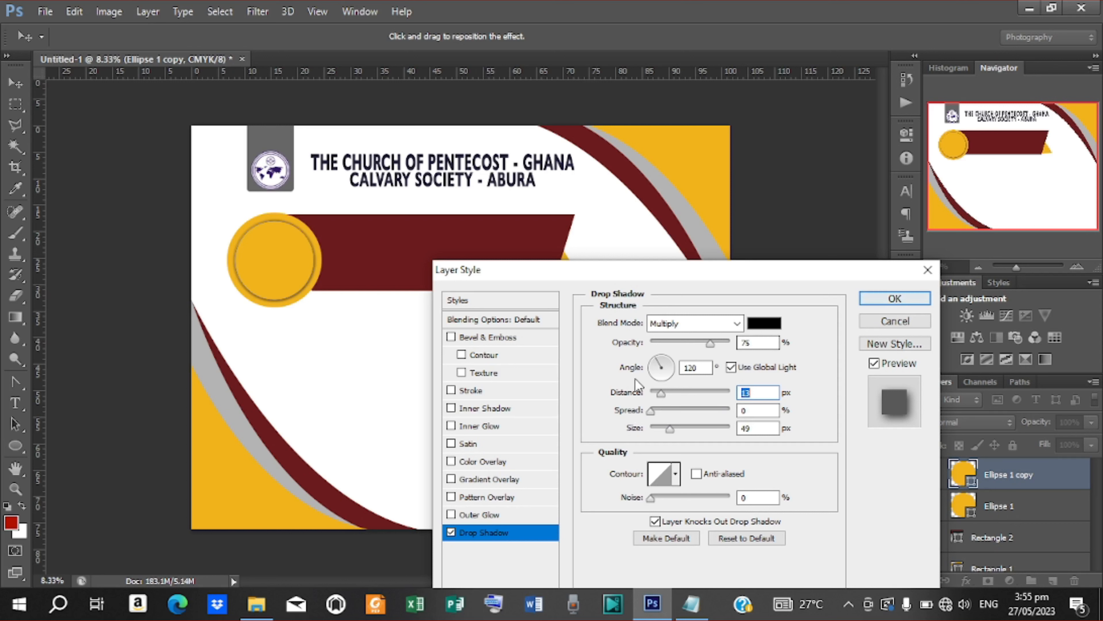
{"action": "left_click", "coordinate": [674, 477]}
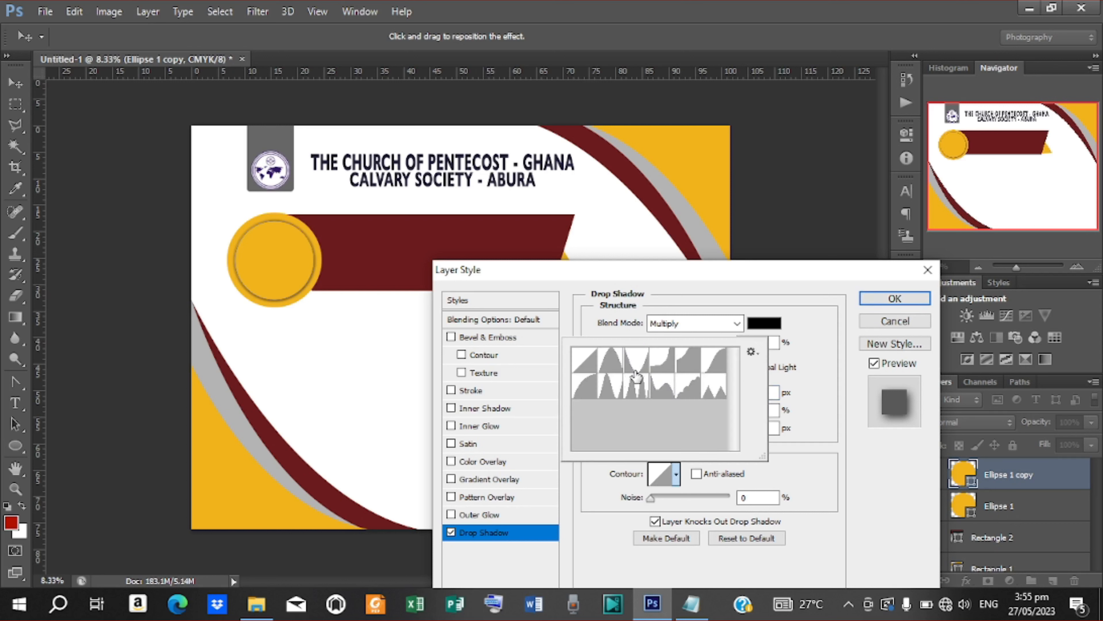
{"action": "left_click", "coordinate": [665, 367]}
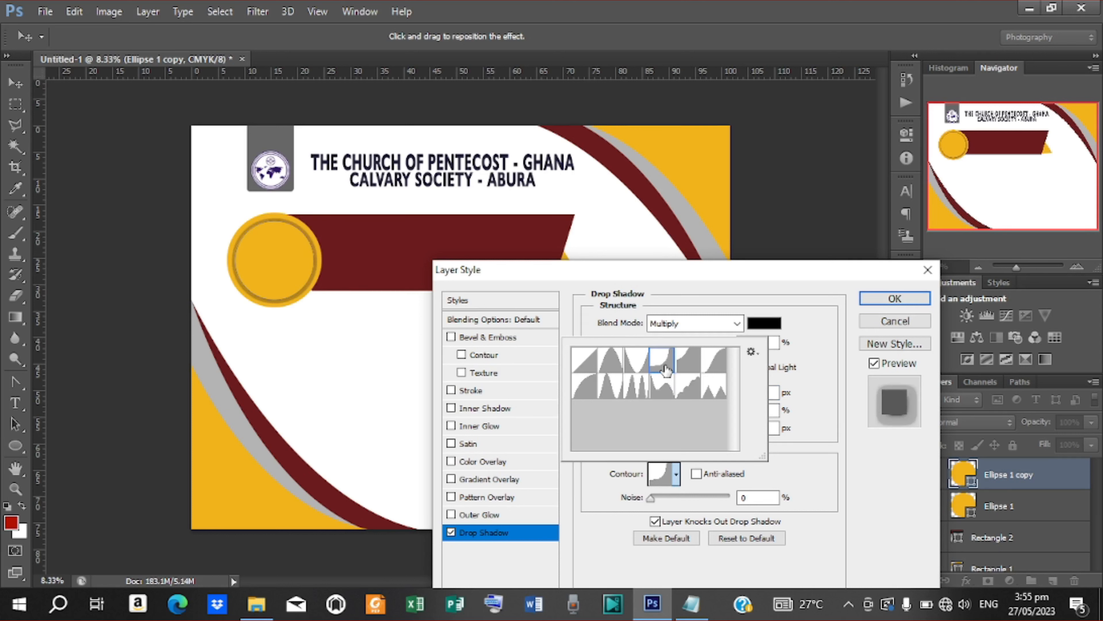
{"action": "left_click", "coordinate": [669, 391]}
{"action": "left_click", "coordinate": [588, 389]}
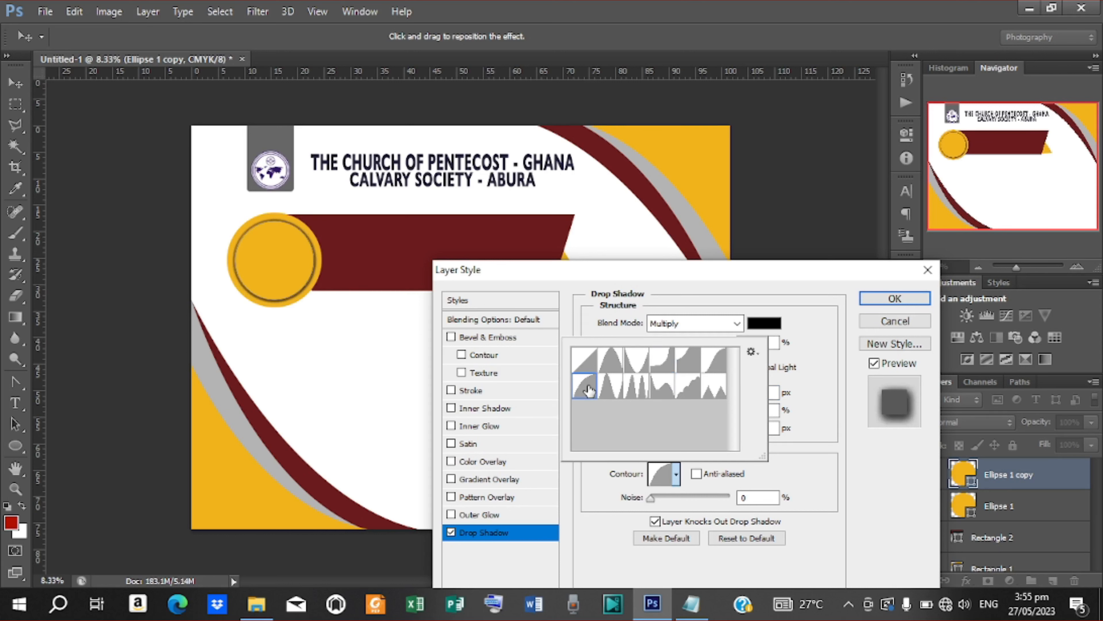
{"action": "left_click", "coordinate": [894, 298]}
{"action": "left_click", "coordinate": [894, 299]}
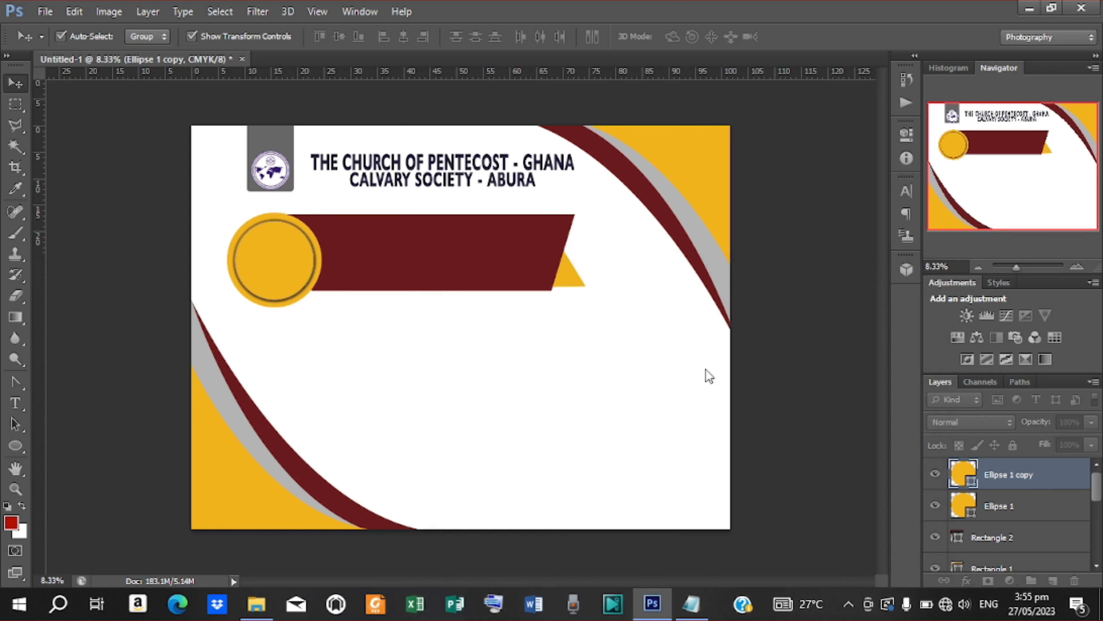
{"action": "left_click", "coordinate": [764, 307]}
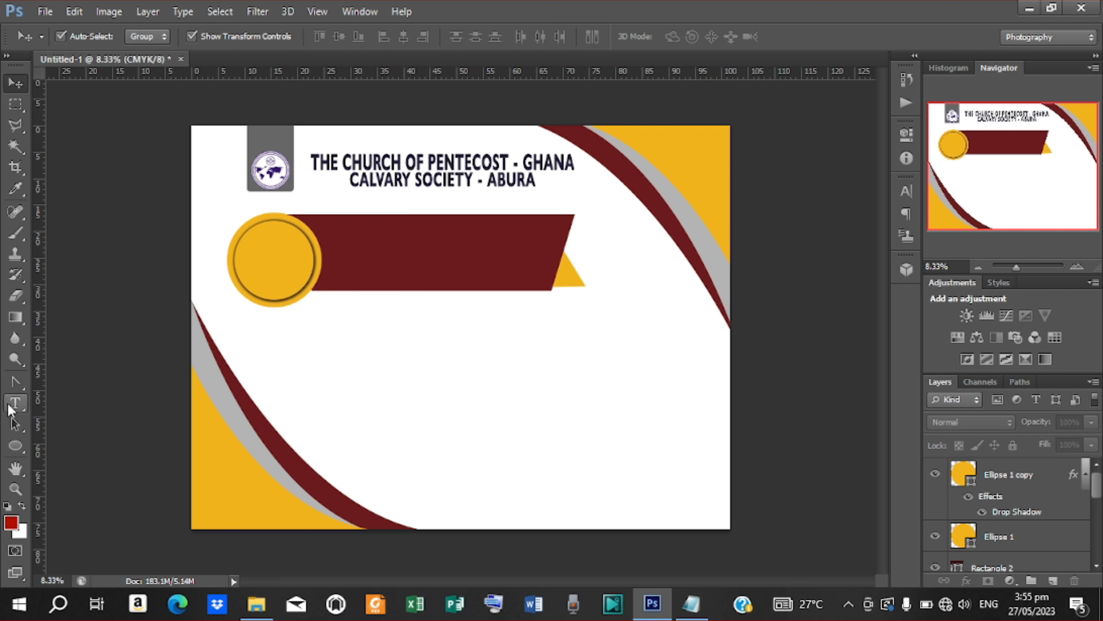
Step: Start a text layer below the banner and copy 'ANNUAL HARVEST' from the Notepad notes
{"action": "left_click", "coordinate": [14, 408]}
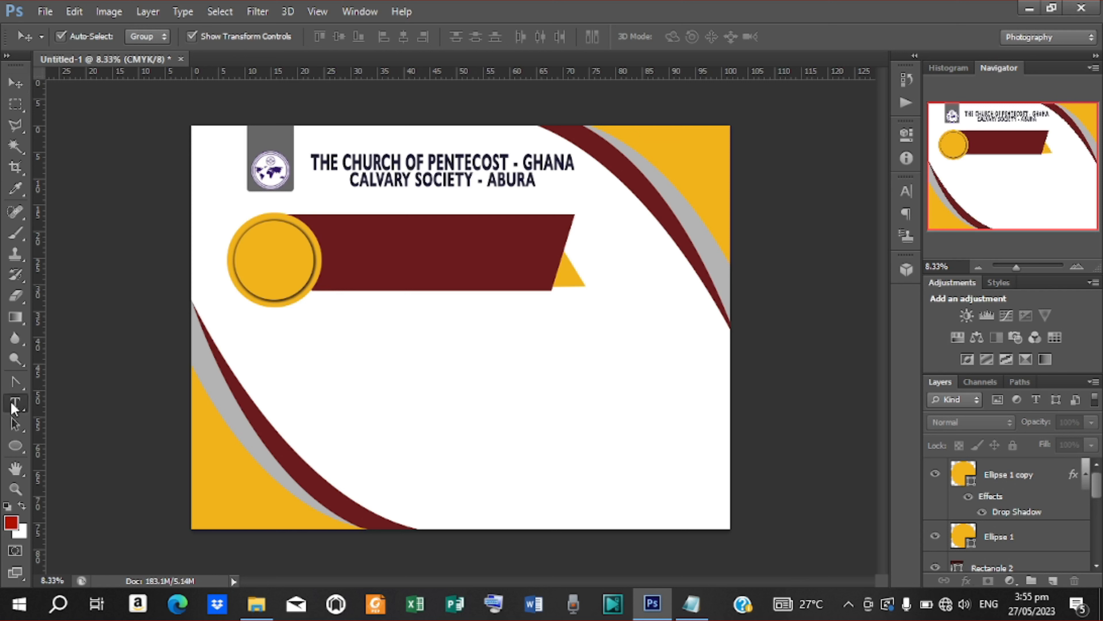
{"action": "left_click", "coordinate": [414, 322]}
{"action": "left_click", "coordinate": [692, 604]}
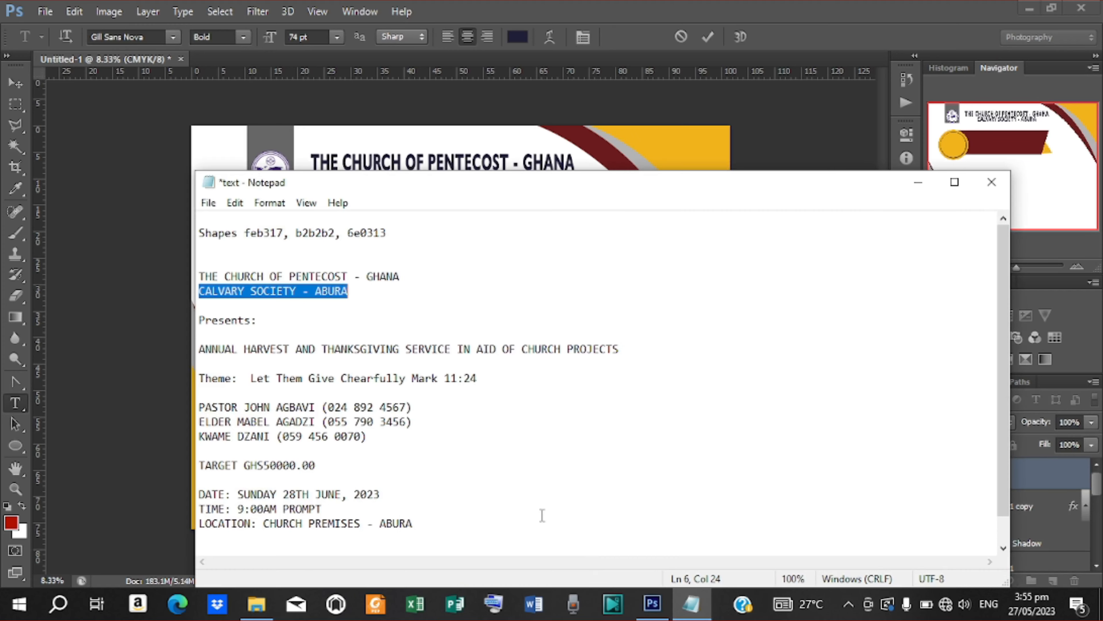
{"action": "left_click_drag", "start_coordinate": [201, 350], "coordinate": [291, 353]}
{"action": "right_click", "coordinate": [269, 349]}
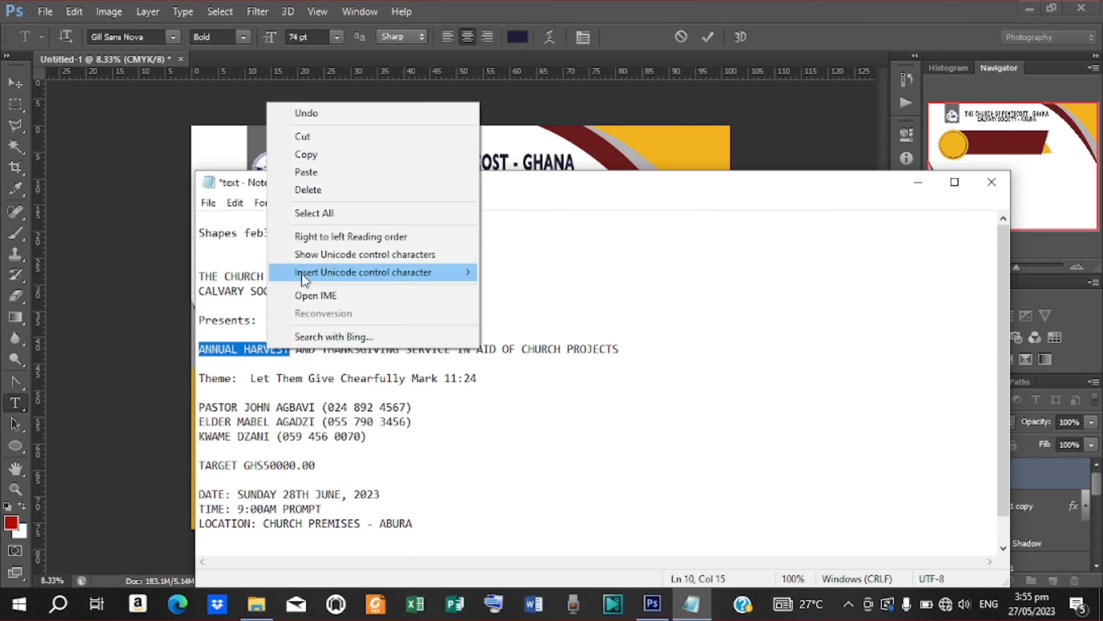
{"action": "left_click", "coordinate": [317, 152]}
Step: Paste 'ANNUAL HARVEST' into the text layer, commit it, and select the vertical scale field
{"action": "left_click", "coordinate": [914, 182]}
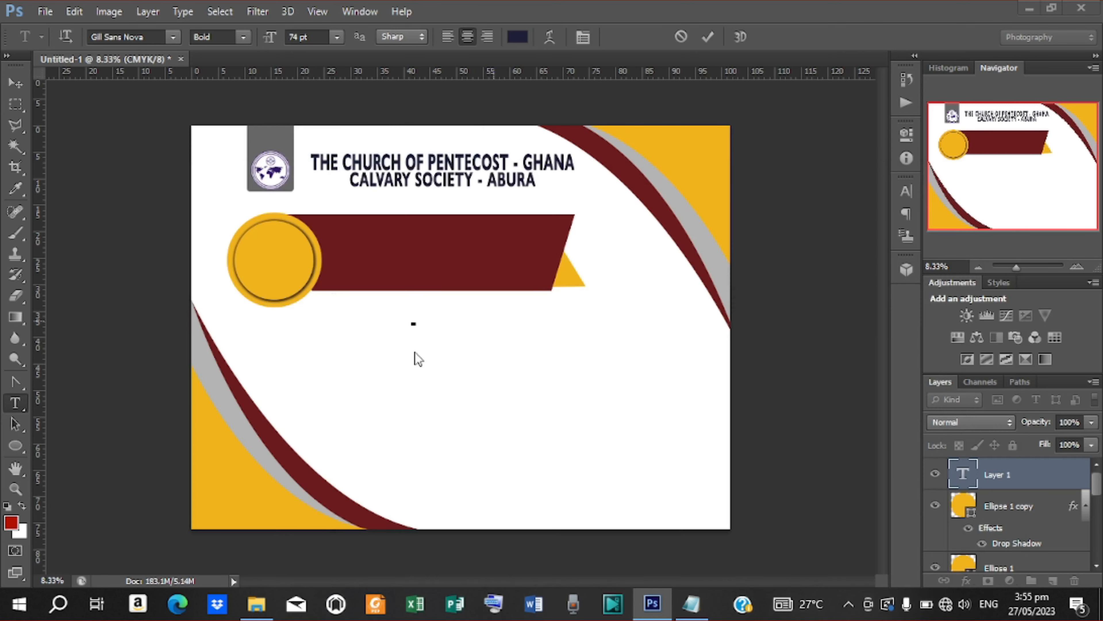
{"action": "key", "text": "ctrl+v"}
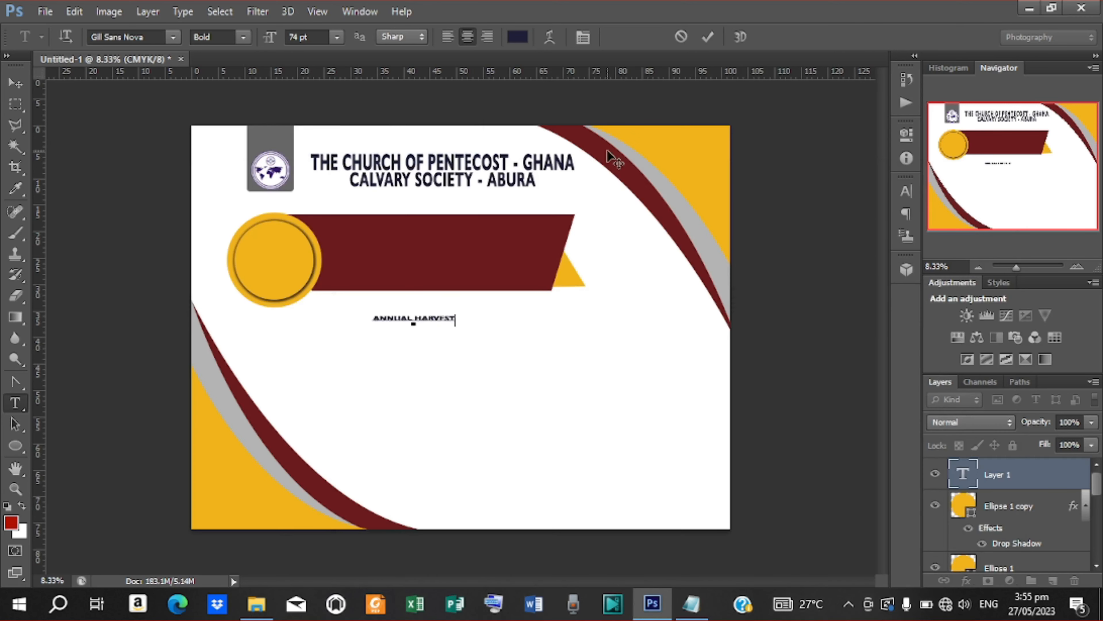
{"action": "left_click", "coordinate": [708, 37]}
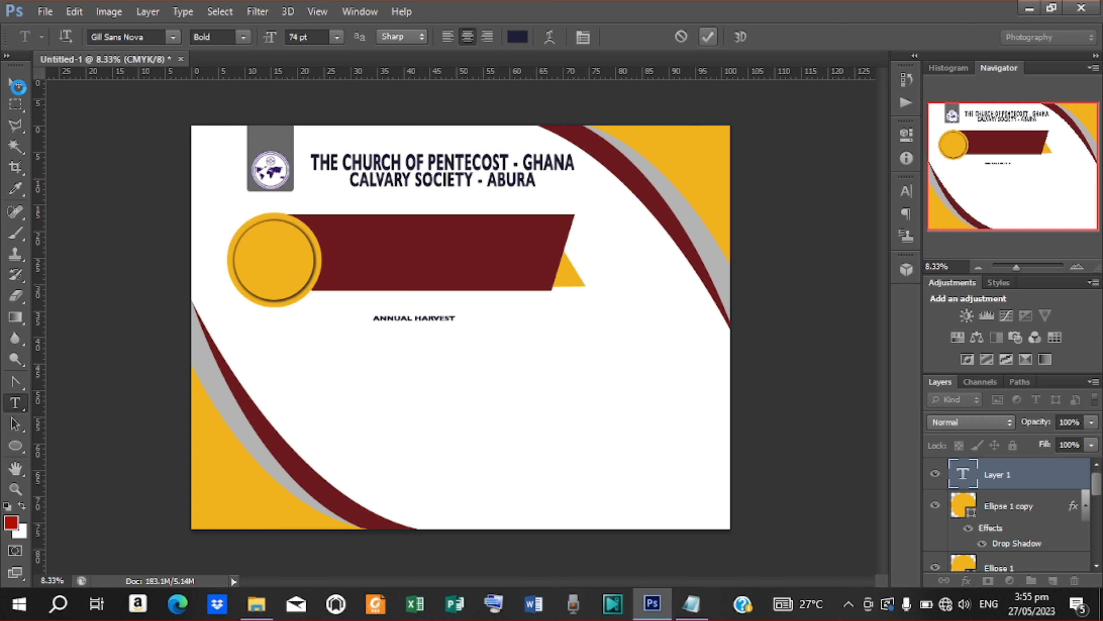
{"action": "left_click", "coordinate": [906, 192]}
{"action": "left_click", "coordinate": [757, 266]}
Step: Move the ANNUAL HARVEST text into the maroon banner and enlarge it to about 325 pt
{"action": "left_click_drag", "start_coordinate": [723, 274], "coordinate": [745, 274]}
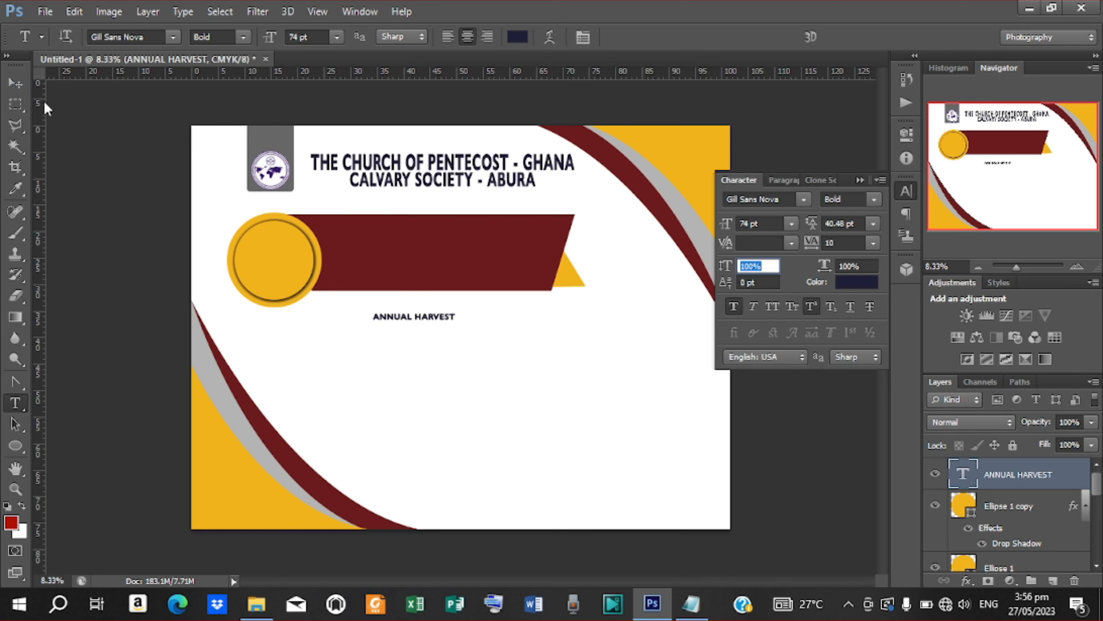
{"action": "left_click", "coordinate": [16, 83]}
{"action": "left_click_drag", "start_coordinate": [435, 316], "coordinate": [446, 240]}
{"action": "key", "text": "ctrl+t"}
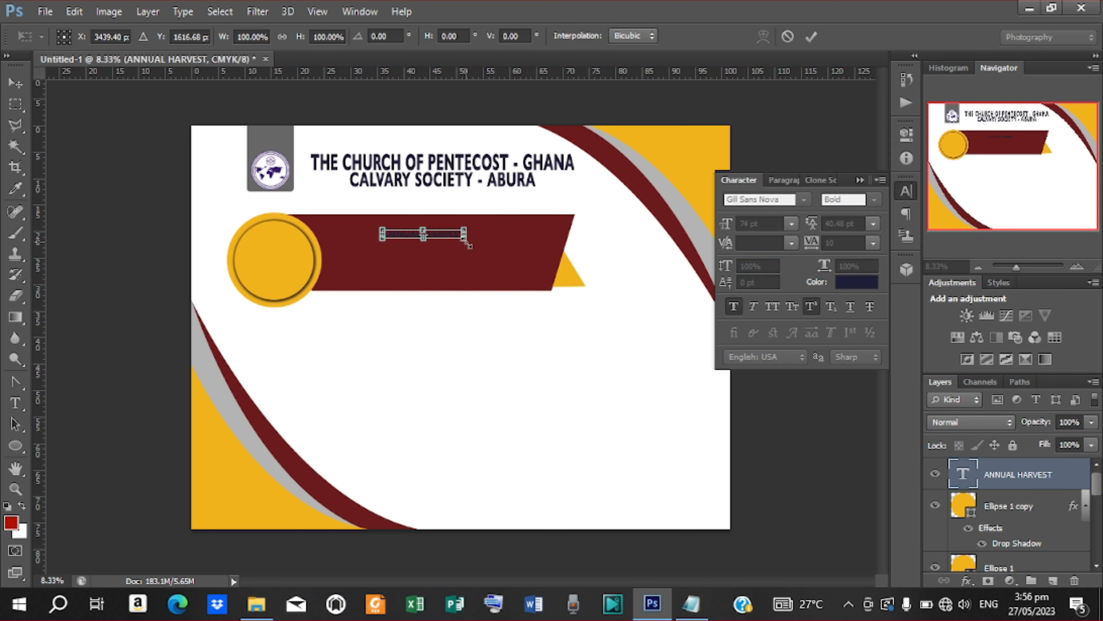
{"action": "left_click_drag", "start_coordinate": [468, 245], "coordinate": [535, 283]}
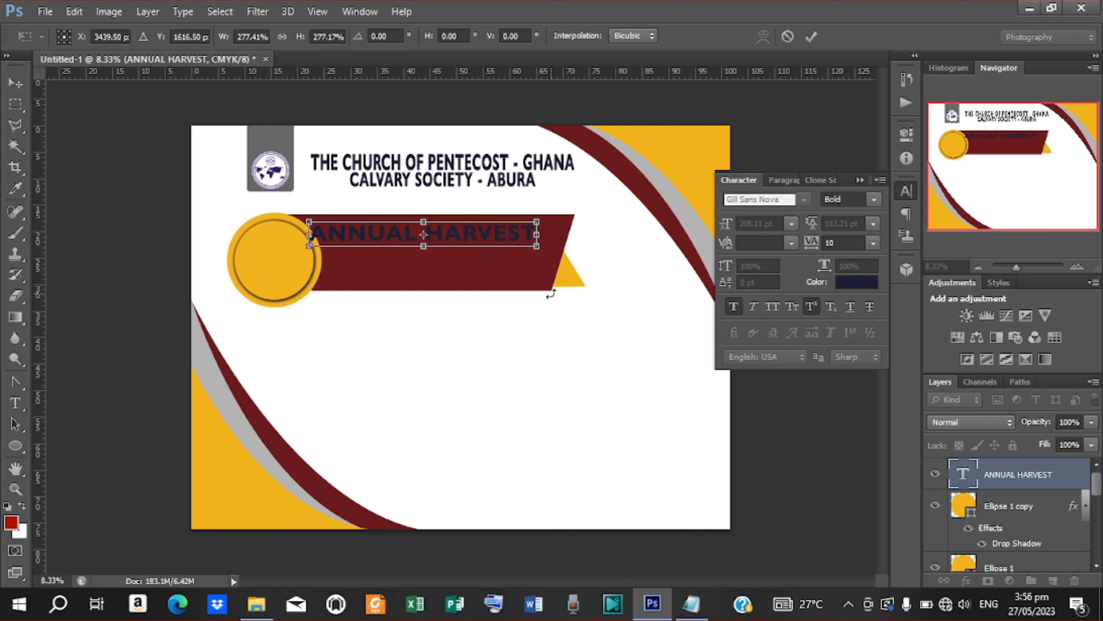
{"action": "left_click_drag", "start_coordinate": [465, 235], "coordinate": [439, 266]}
{"action": "left_click", "coordinate": [811, 37]}
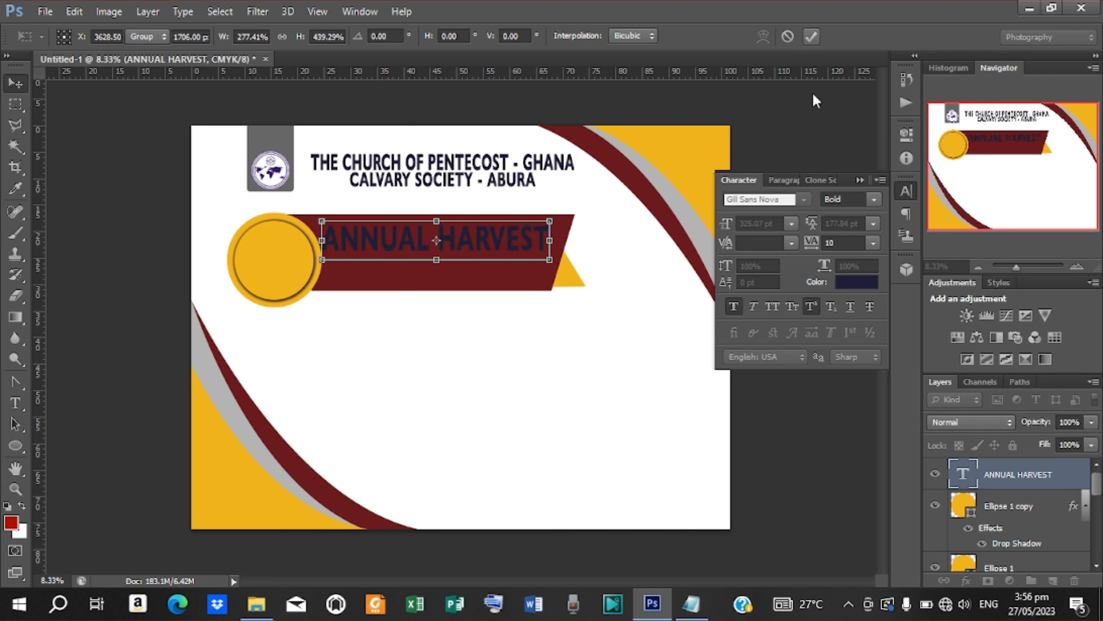
Step: Change the heading's text colour to white
{"action": "left_click", "coordinate": [856, 283]}
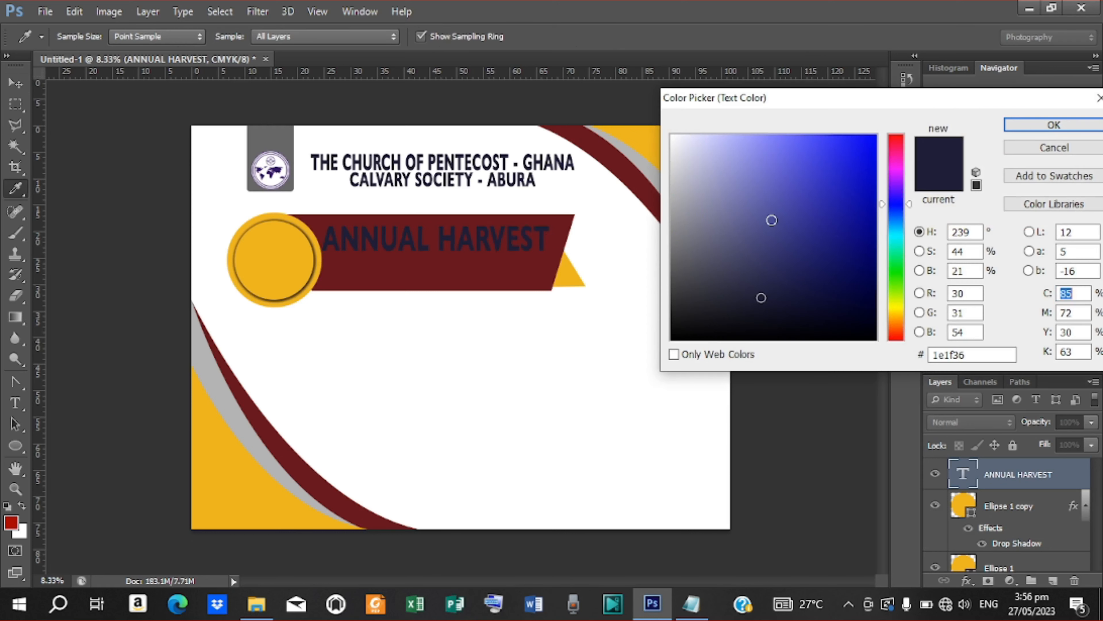
{"action": "left_click_drag", "start_coordinate": [724, 195], "coordinate": [643, 107]}
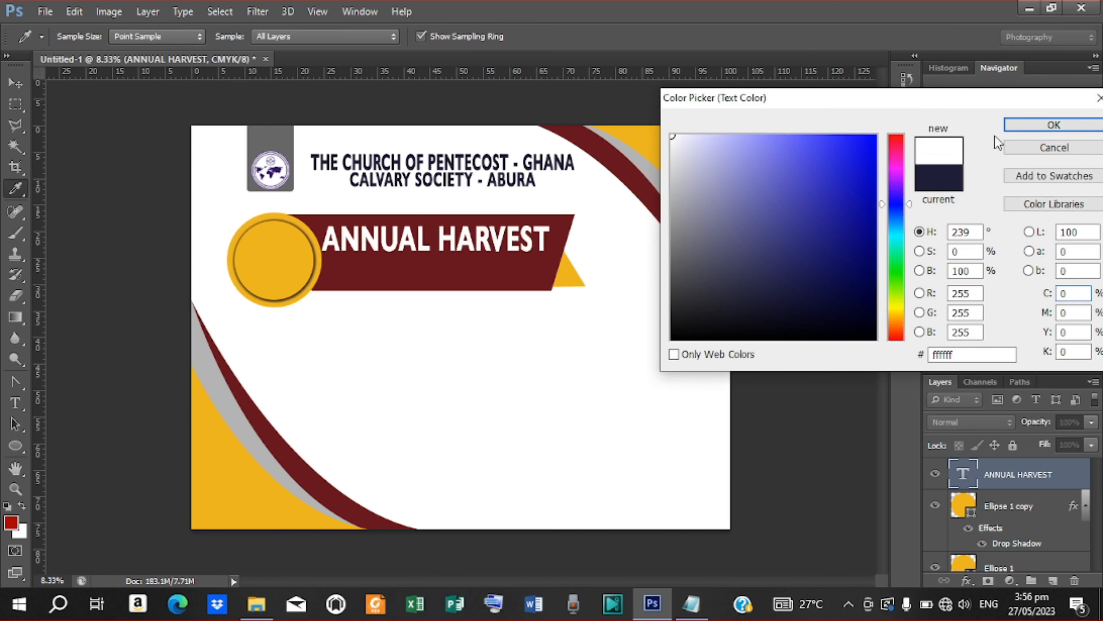
{"action": "left_click", "coordinate": [1049, 125]}
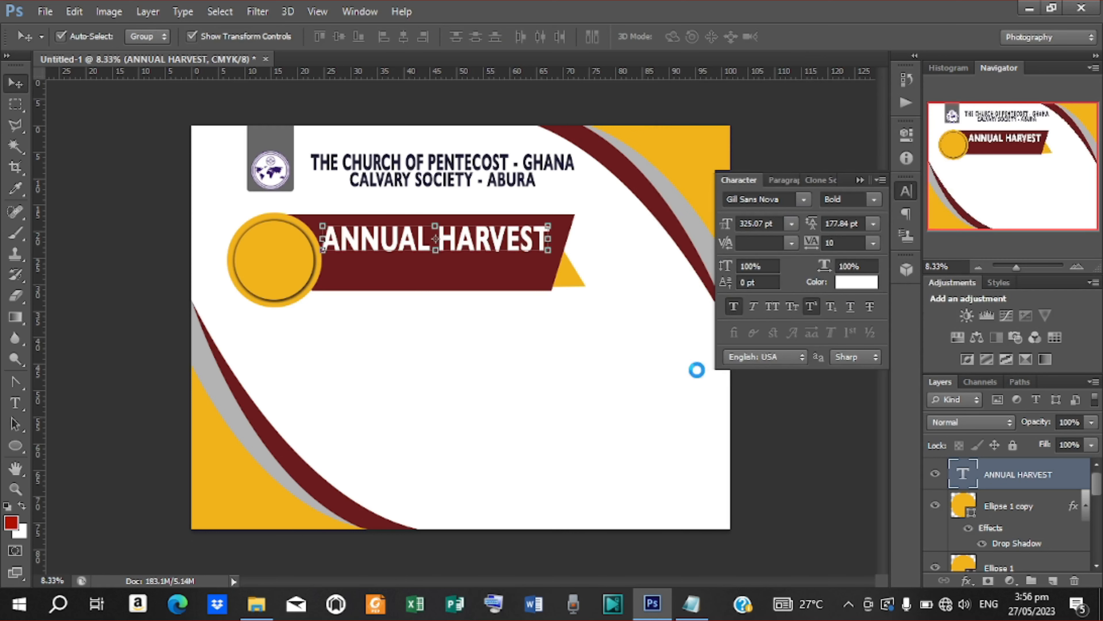
Step: Enable a Gradient Overlay on ANNUAL HARVEST using an orange-red to yellow preset
{"action": "right_click", "coordinate": [1004, 480]}
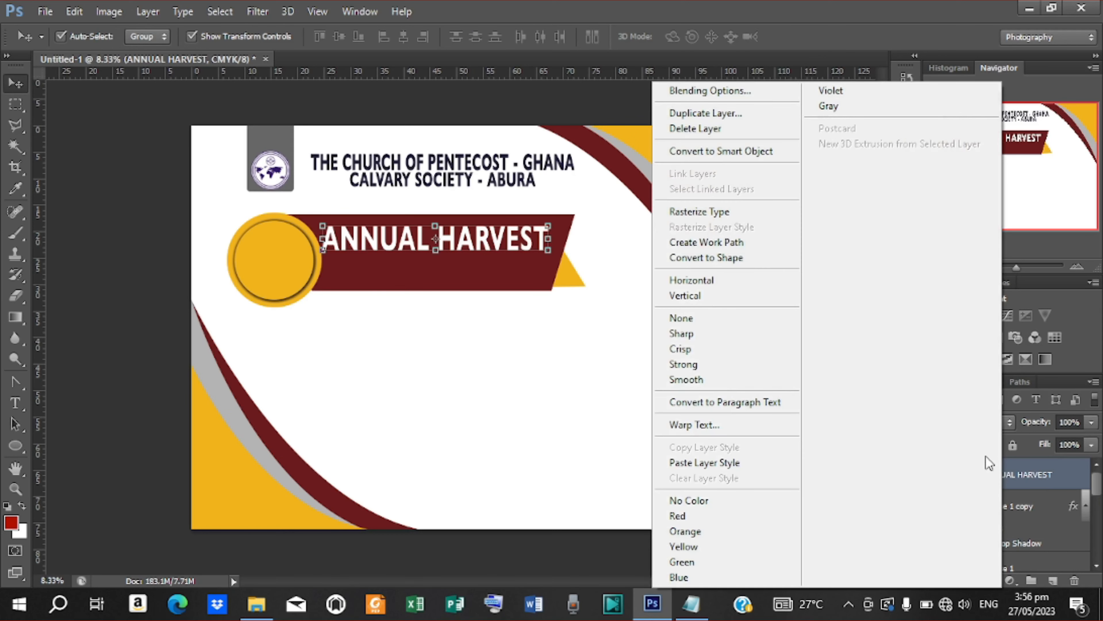
{"action": "left_click", "coordinate": [759, 91]}
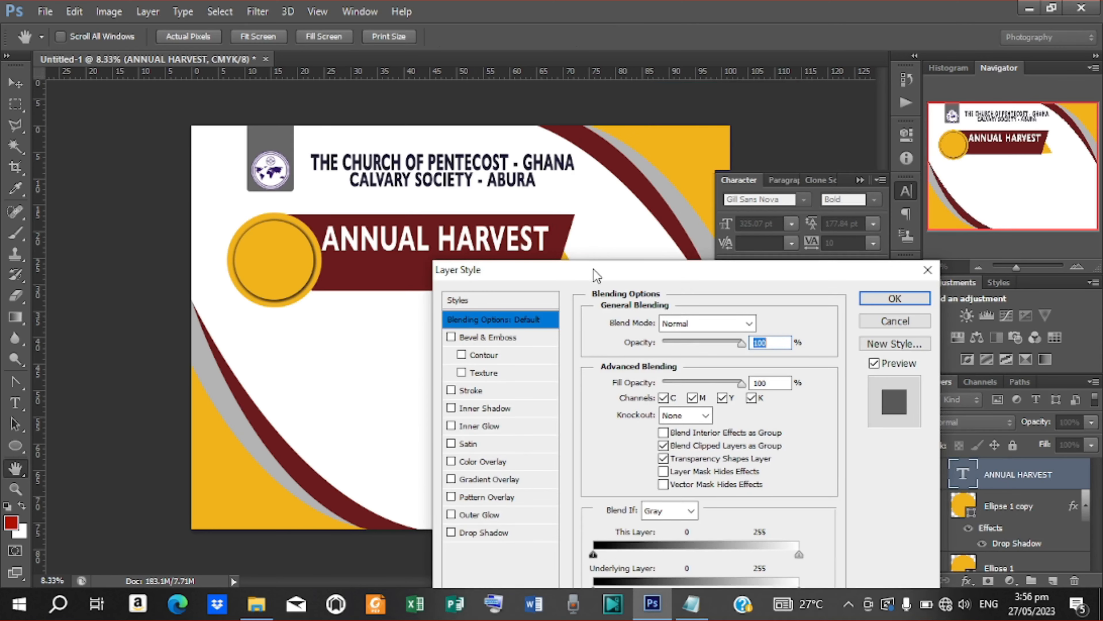
{"action": "left_click_drag", "start_coordinate": [594, 270], "coordinate": [756, 105]}
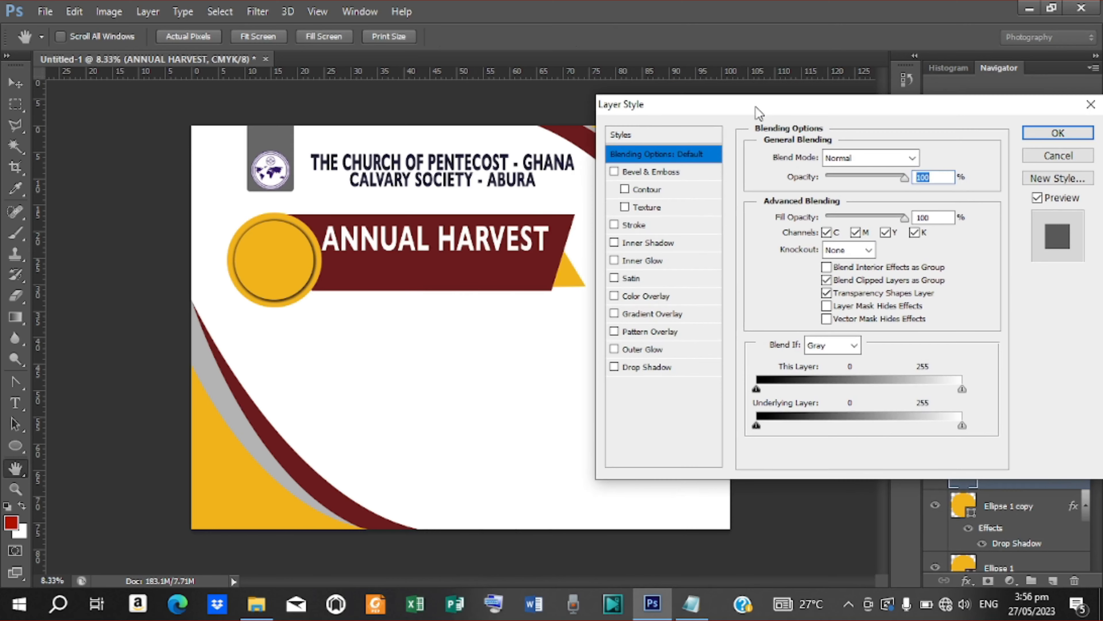
{"action": "left_click", "coordinate": [634, 316]}
{"action": "left_click", "coordinate": [841, 199]}
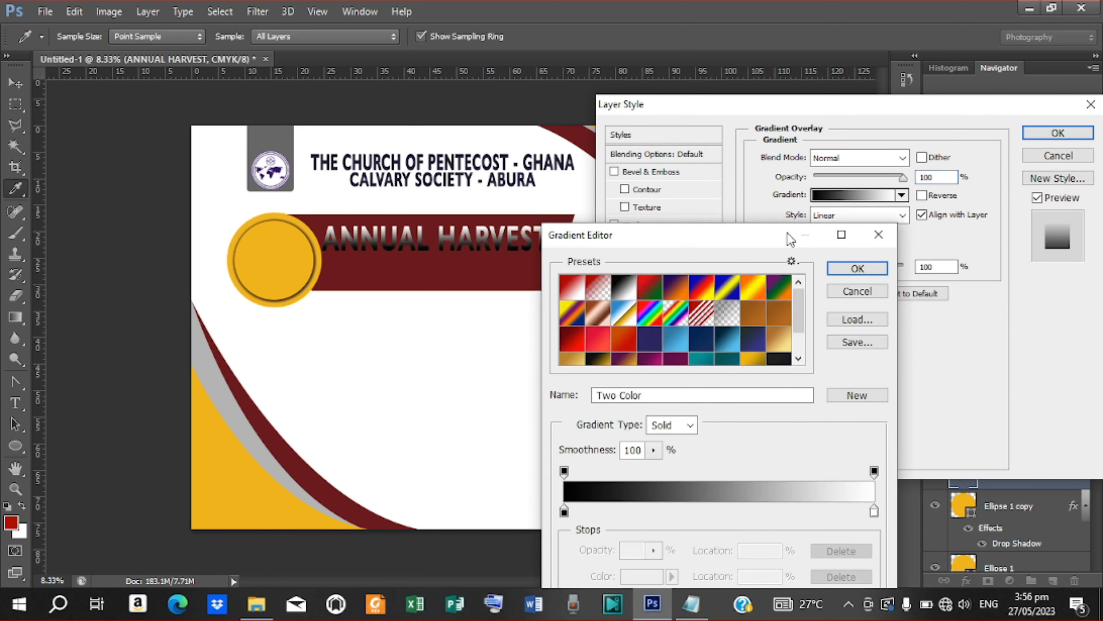
{"action": "left_click_drag", "start_coordinate": [783, 237], "coordinate": [885, 112]}
{"action": "scroll", "coordinate": [902, 177], "scroll_direction": "down", "scroll_amount": 3}
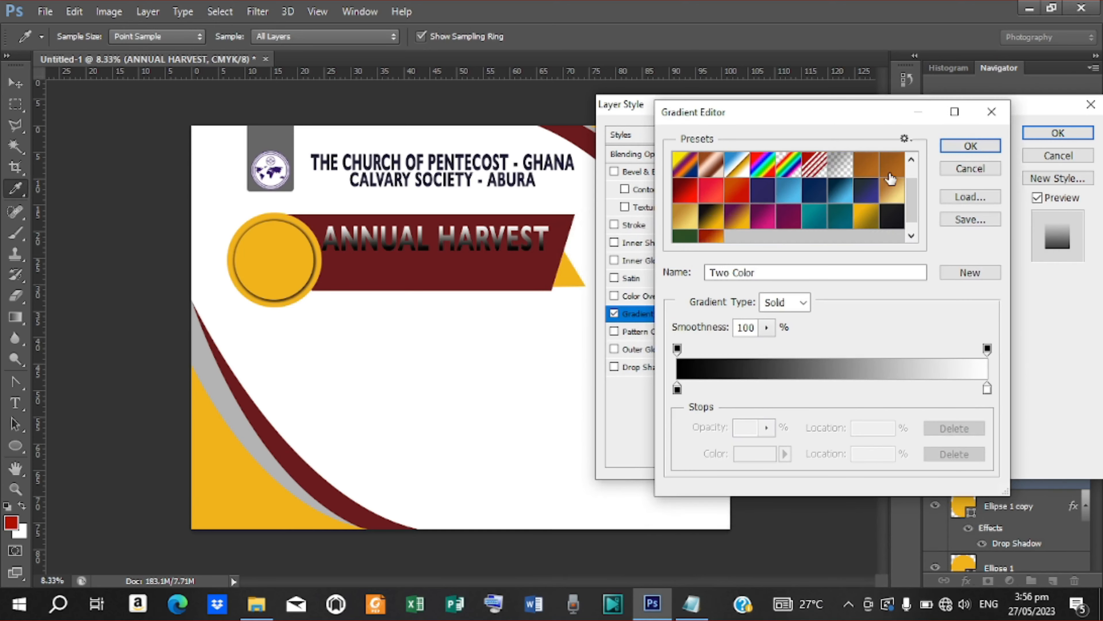
{"action": "left_click", "coordinate": [706, 234]}
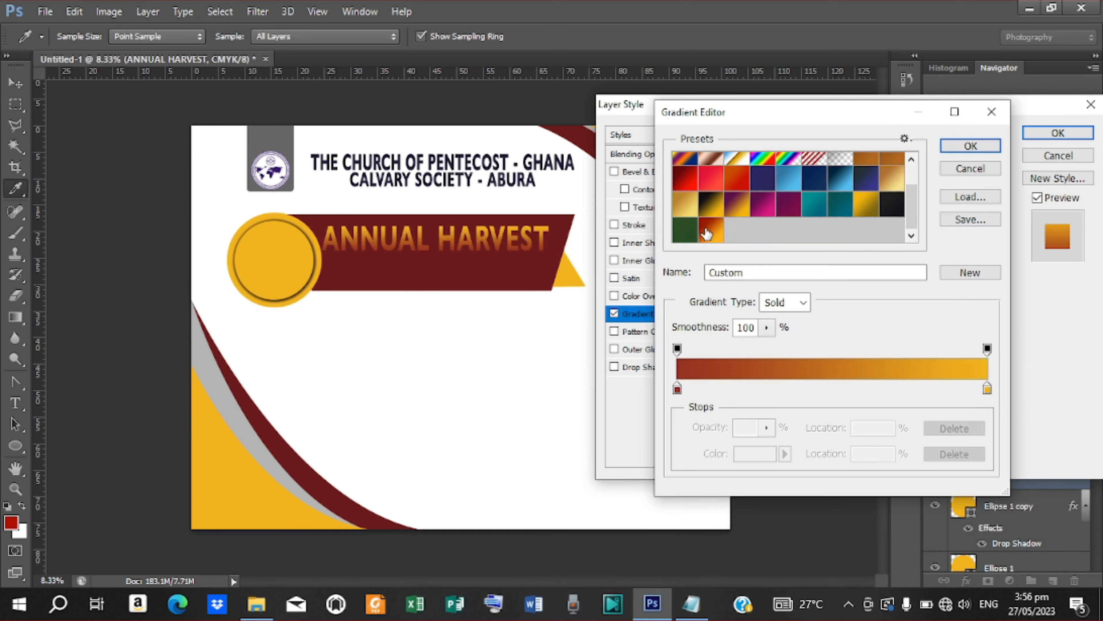
Step: Add a gradient stop at 55% coloured with the yellow circle's colour
{"action": "left_click", "coordinate": [836, 383]}
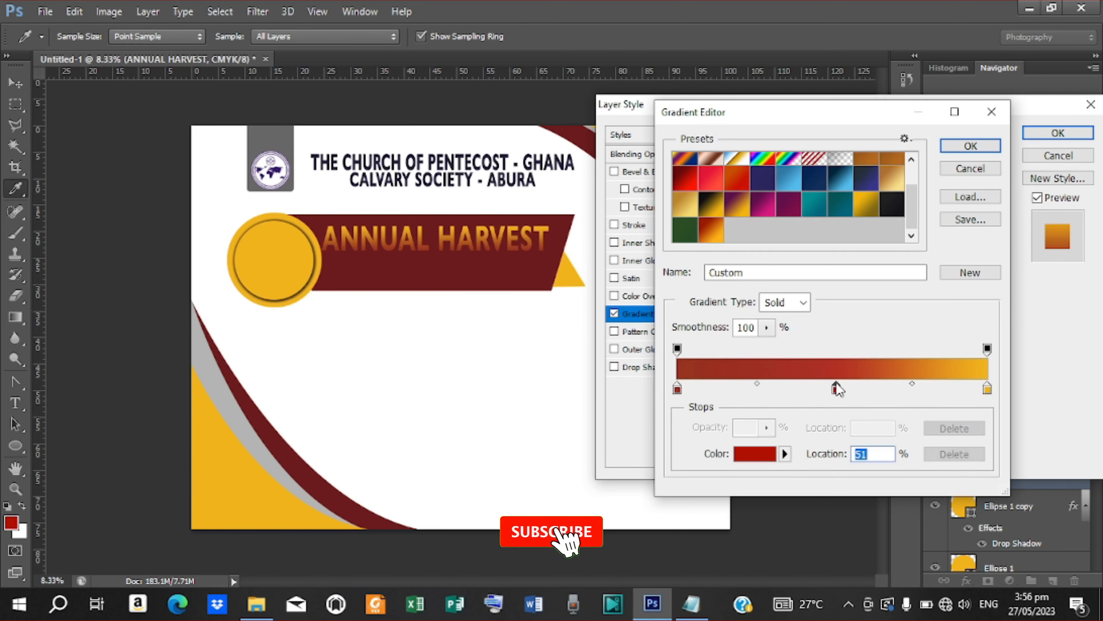
{"action": "double_click", "coordinate": [836, 383]}
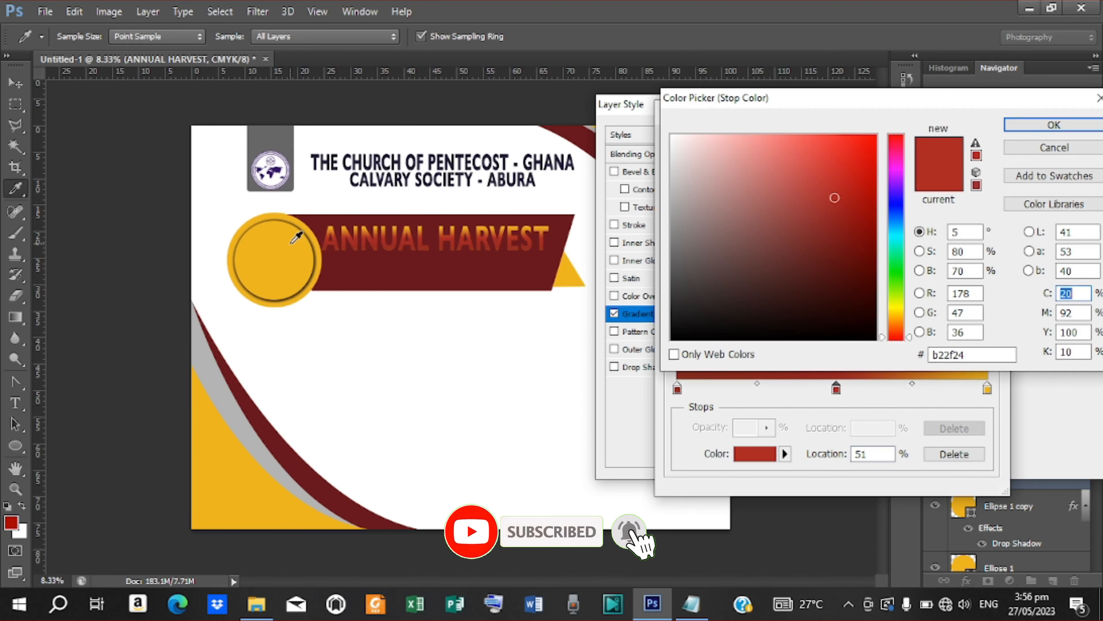
{"action": "left_click", "coordinate": [293, 243]}
{"action": "left_click", "coordinate": [1054, 125]}
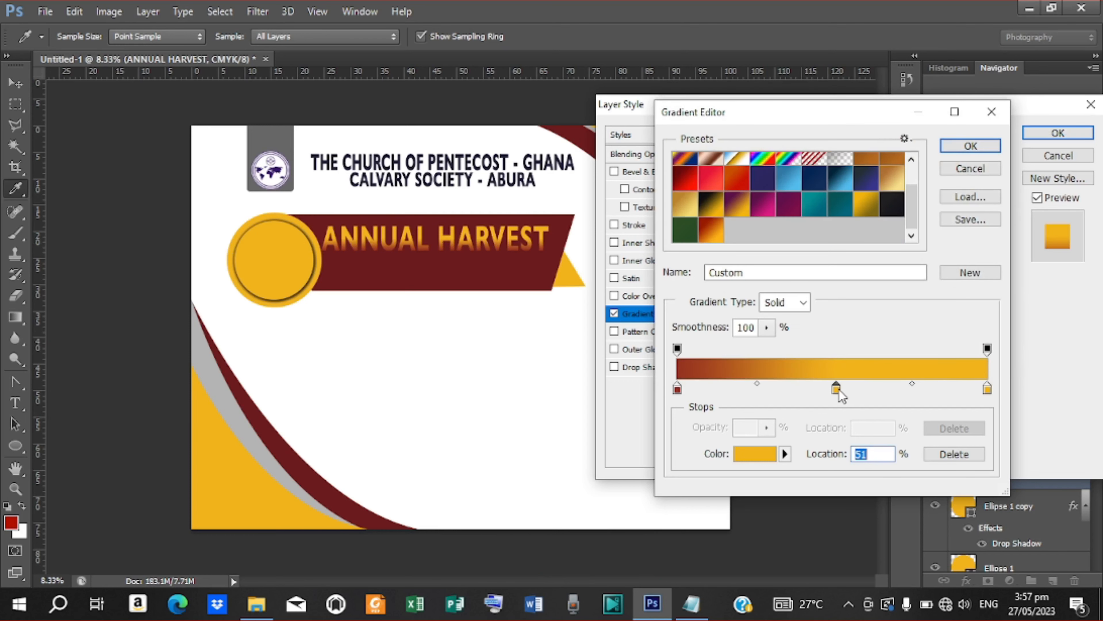
{"action": "left_click_drag", "start_coordinate": [839, 390], "coordinate": [848, 390]}
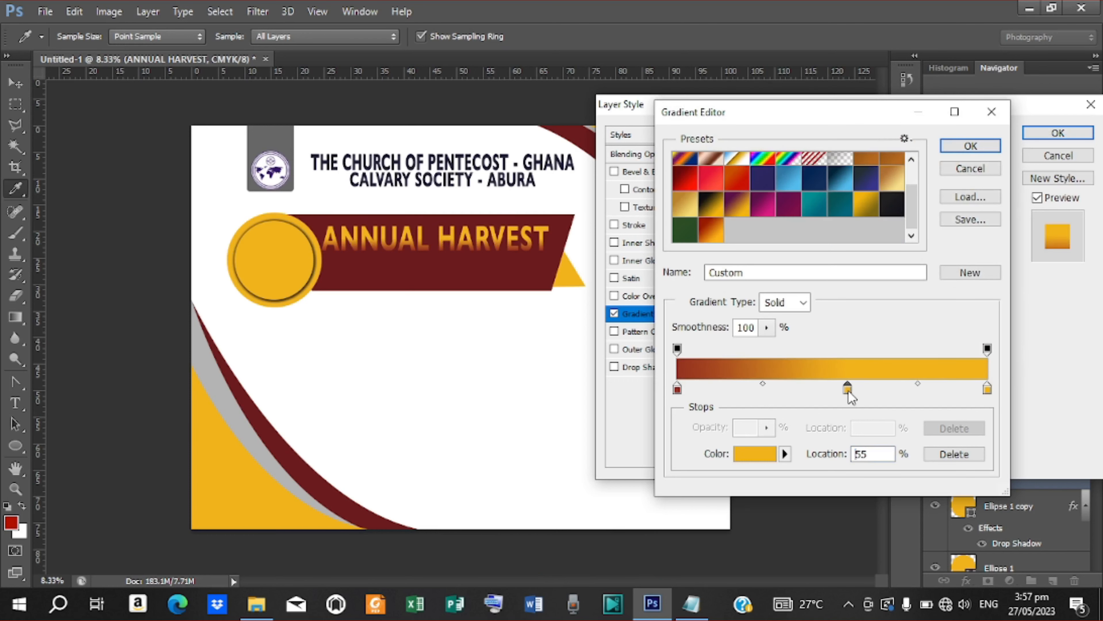
Step: Add another gradient stop in a deeper orange-gold shade
{"action": "double_click", "coordinate": [760, 389]}
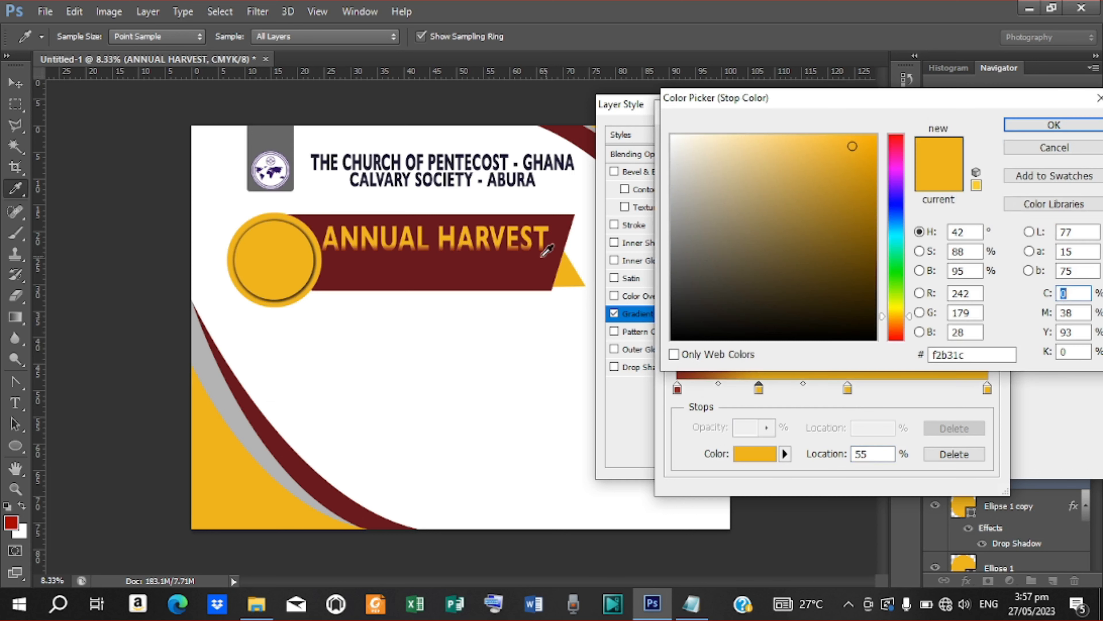
{"action": "mouse_move", "coordinate": [850, 207]}
{"action": "left_mouse_down"}
{"action": "mouse_move", "coordinate": [873, 187]}
{"action": "mouse_move", "coordinate": [880, 161]}
{"action": "left_mouse_up"}
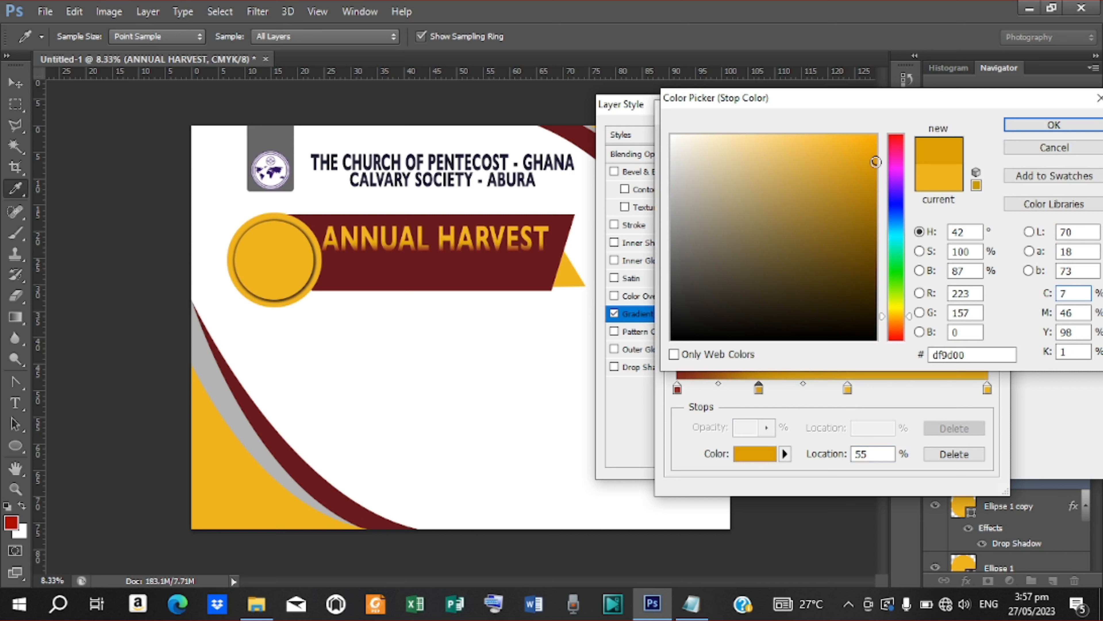
{"action": "left_click_drag", "start_coordinate": [876, 162], "coordinate": [875, 157]}
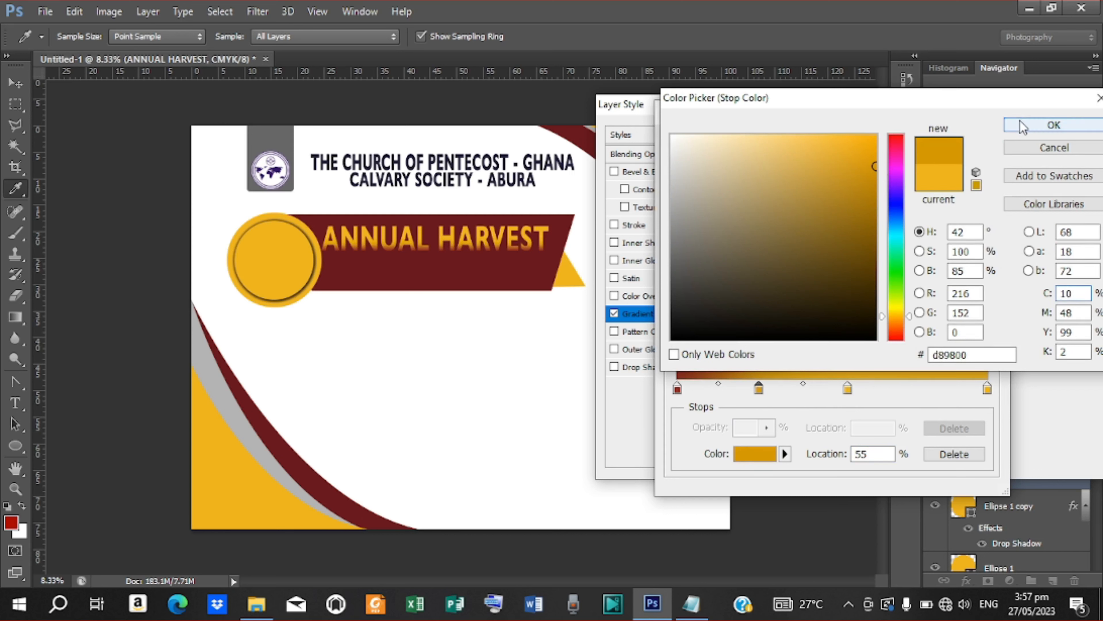
{"action": "left_click", "coordinate": [1054, 125]}
Step: Set the 0% starting stop to dark gold and save the gradient as a new preset
{"action": "left_click", "coordinate": [677, 389]}
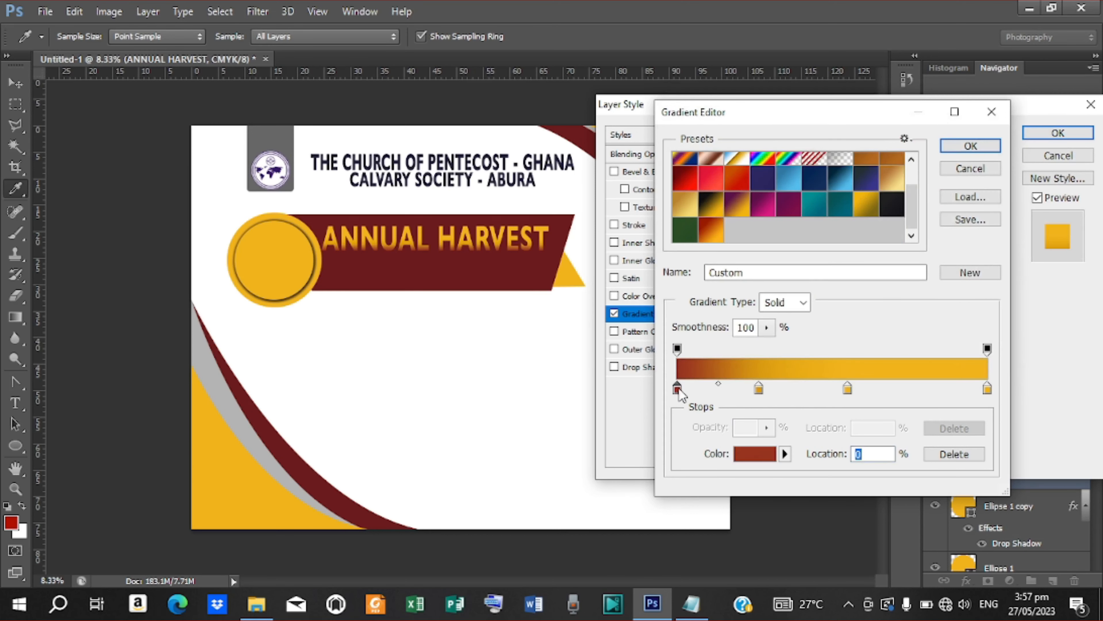
{"action": "double_click", "coordinate": [677, 388]}
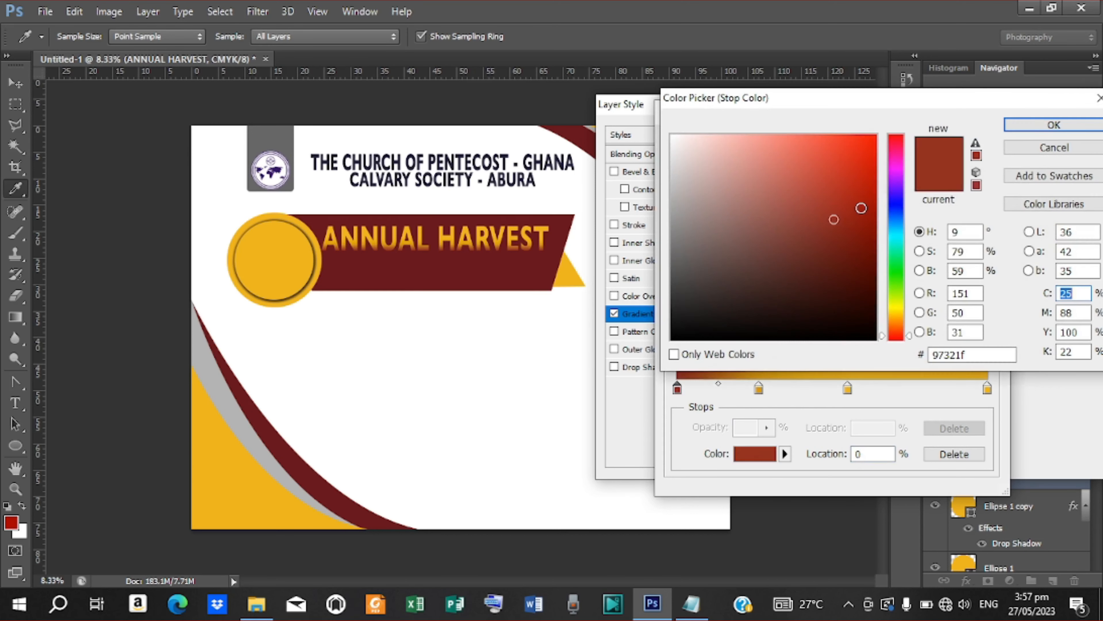
{"action": "left_click", "coordinate": [582, 266]}
{"action": "left_click_drag", "start_coordinate": [865, 161], "coordinate": [874, 185]}
{"action": "left_click", "coordinate": [1031, 127]}
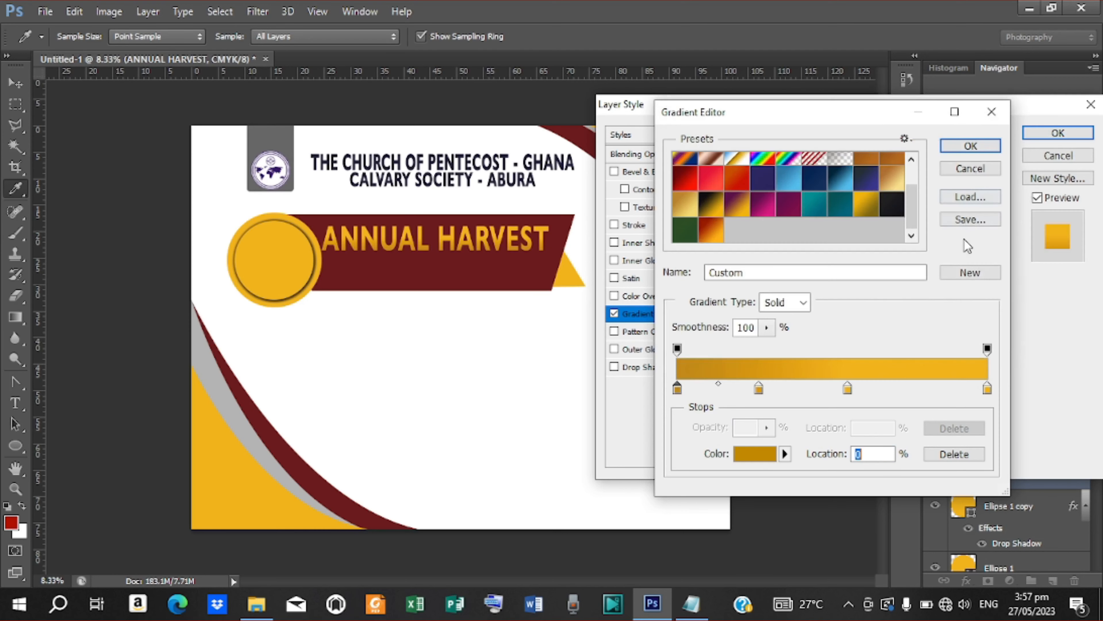
{"action": "left_click", "coordinate": [971, 274]}
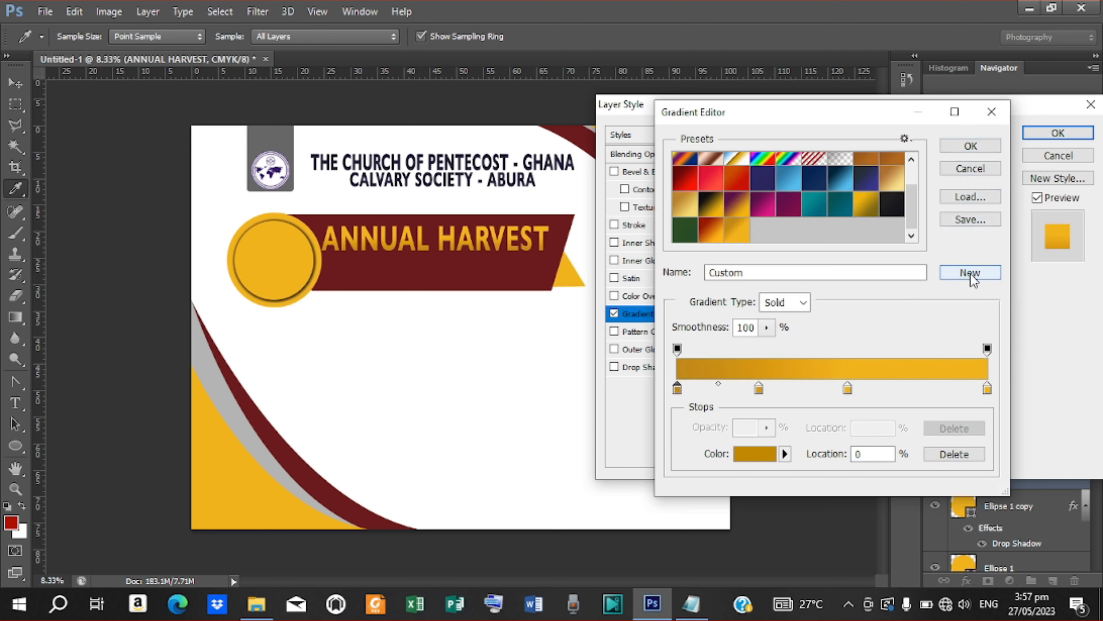
Step: Give the gold heading a Drop Shadow with 10 px distance and 18 px size, plus Bevel & Emboss
{"action": "left_click", "coordinate": [973, 144]}
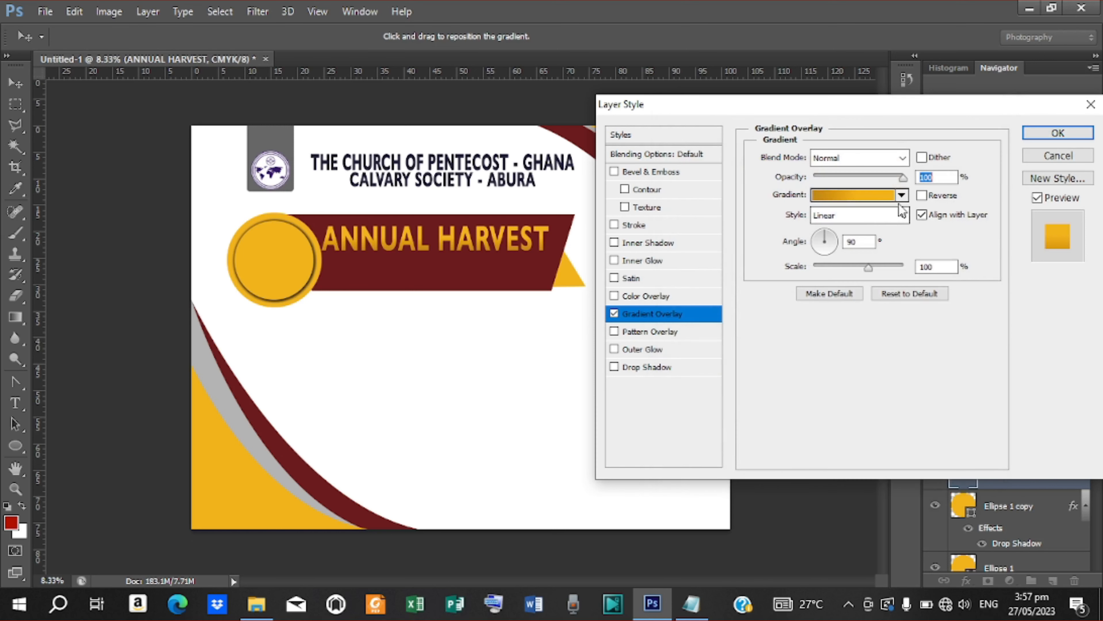
{"action": "left_click", "coordinate": [642, 367]}
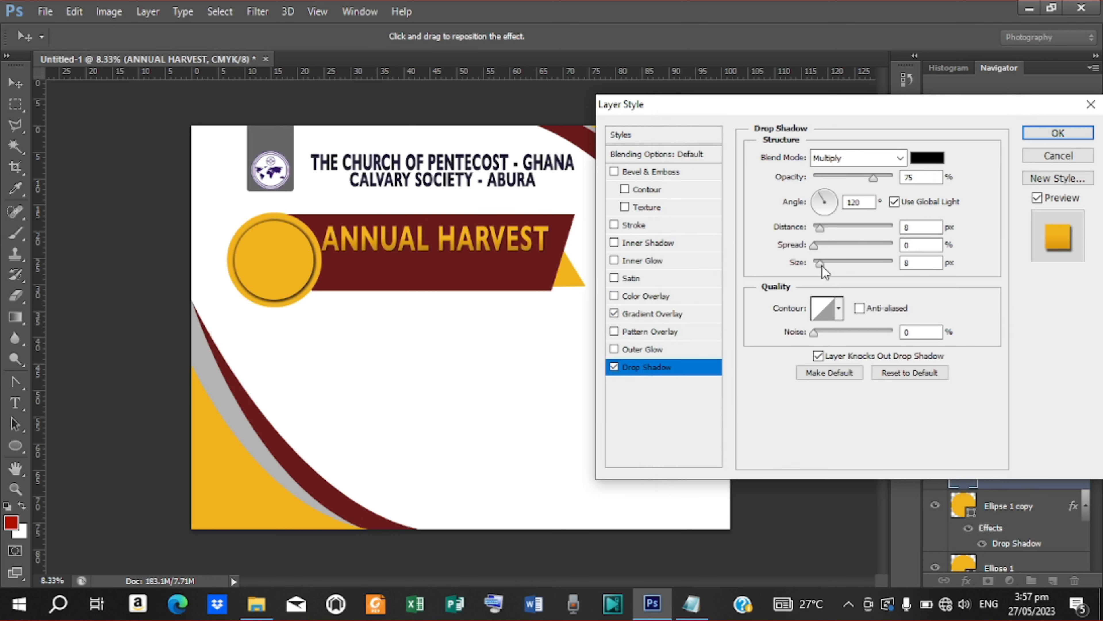
{"action": "left_click_drag", "start_coordinate": [822, 265], "coordinate": [826, 267]}
{"action": "left_click_drag", "start_coordinate": [820, 229], "coordinate": [822, 250]}
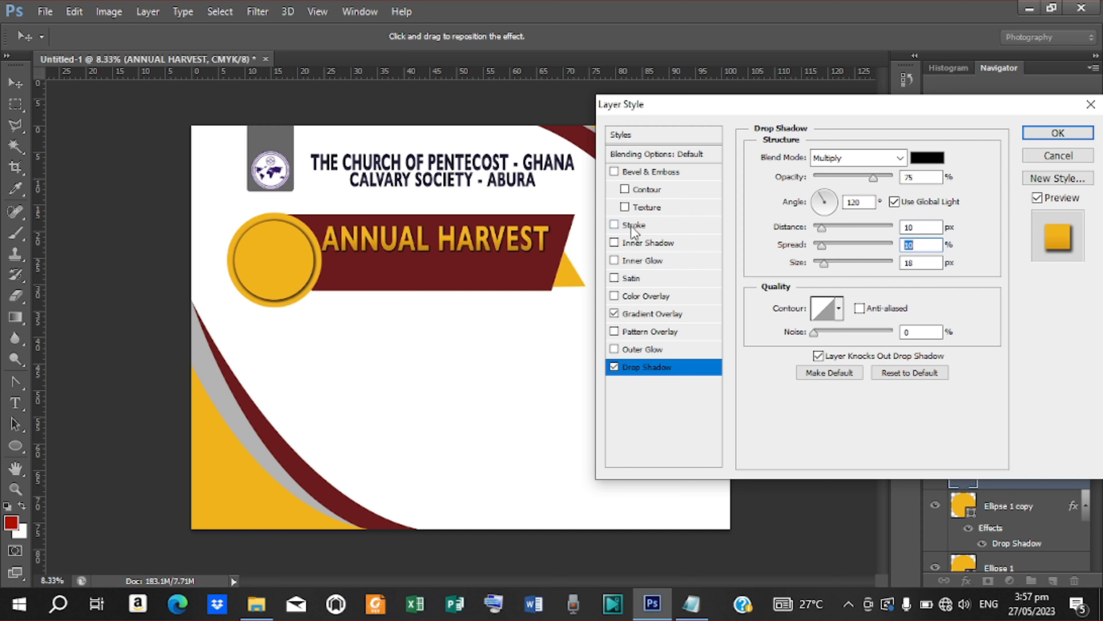
{"action": "left_click", "coordinate": [661, 173]}
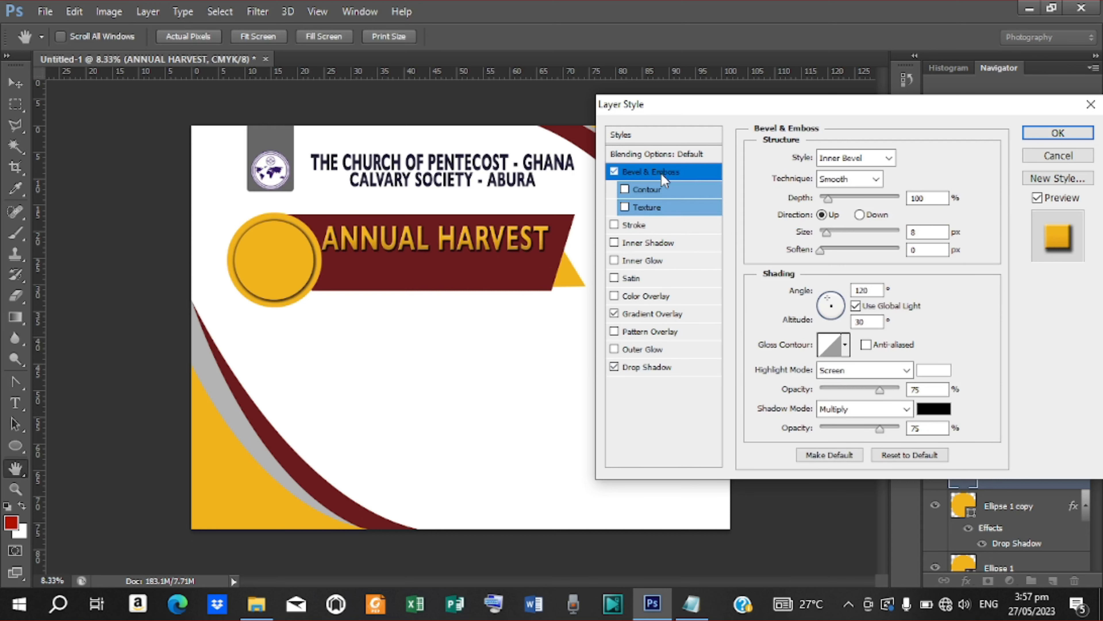
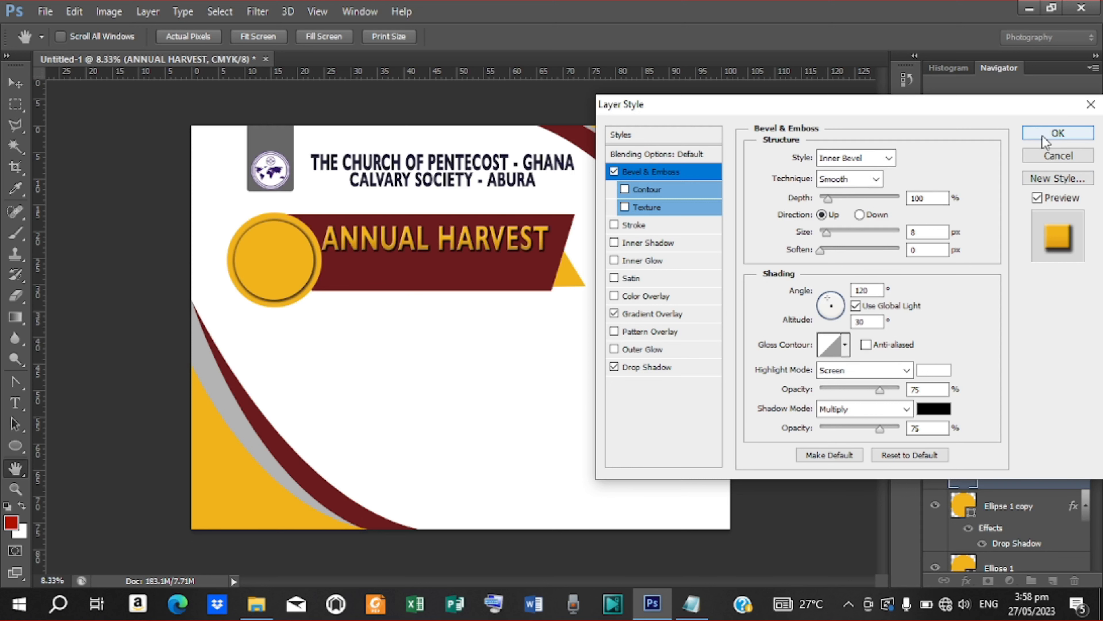
Step: Confirm Bevel & Emboss, Gradient Overlay and Drop Shadow on the ANNUAL HARVEST title
{"action": "left_click", "coordinate": [1058, 134]}
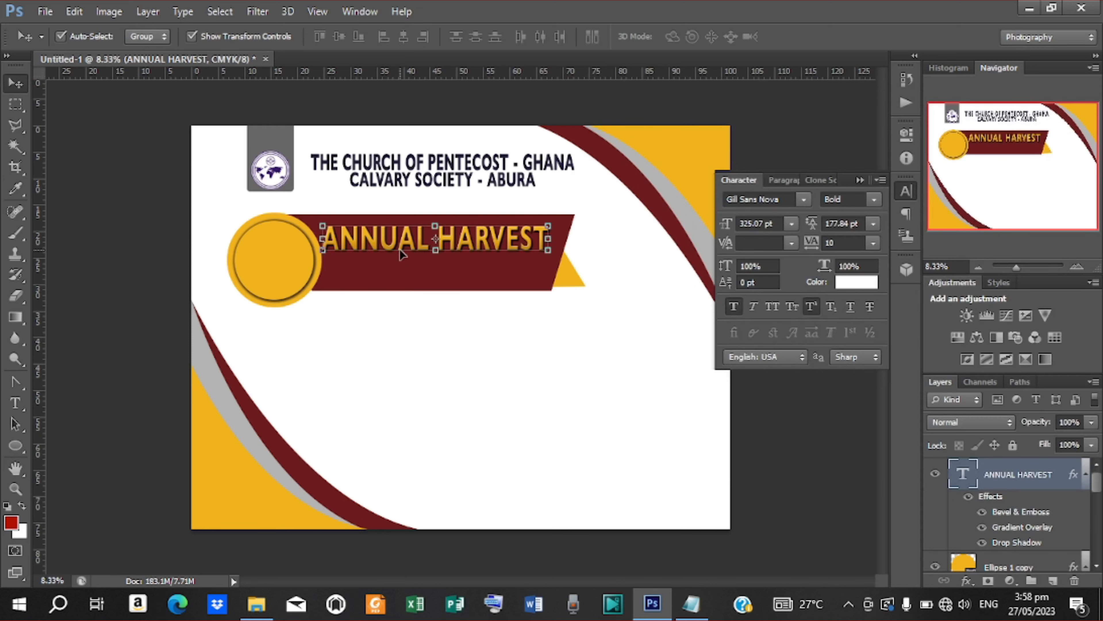
Step: Duplicate the title below it and replace the copy's text with AND THANKSGIVING SERVICE from Notepad
{"action": "key", "text": "shift+Right"}
{"action": "key", "text": "shift+Right"}
{"action": "key", "text": "shift+Right"}
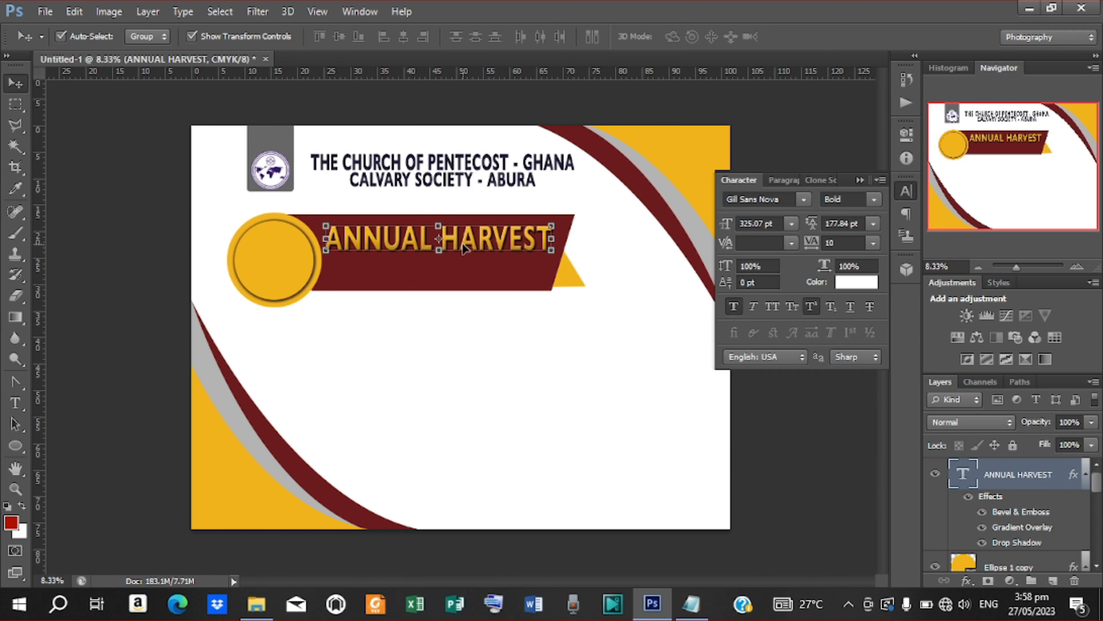
{"action": "left_click_drag", "start_coordinate": [464, 248], "coordinate": [462, 272]}
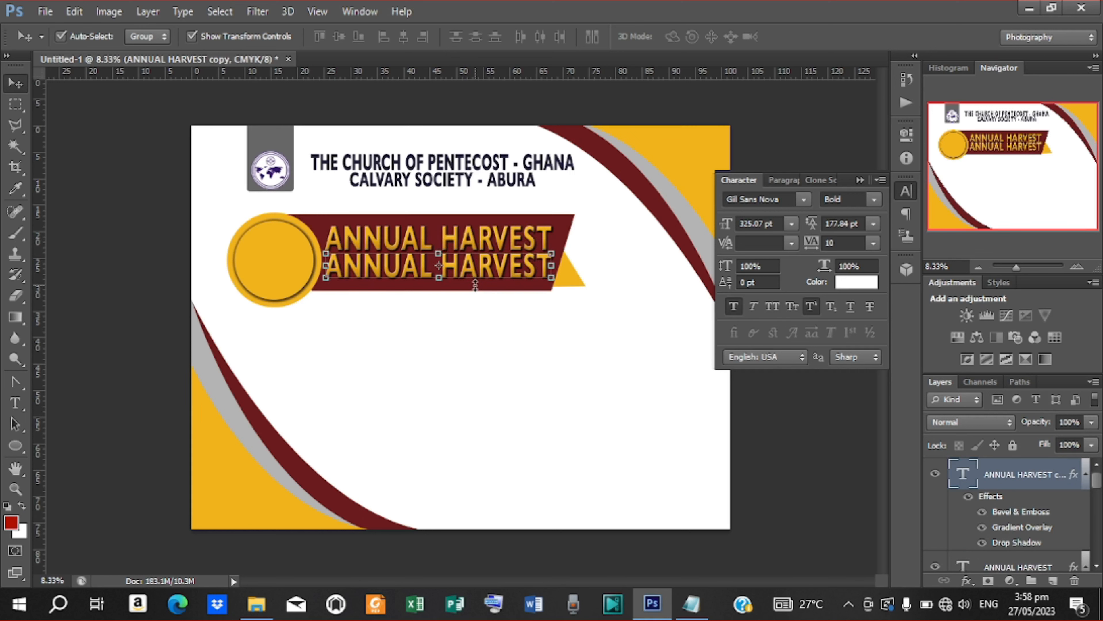
{"action": "key", "text": "t"}
{"action": "triple_click", "coordinate": [330, 263]}
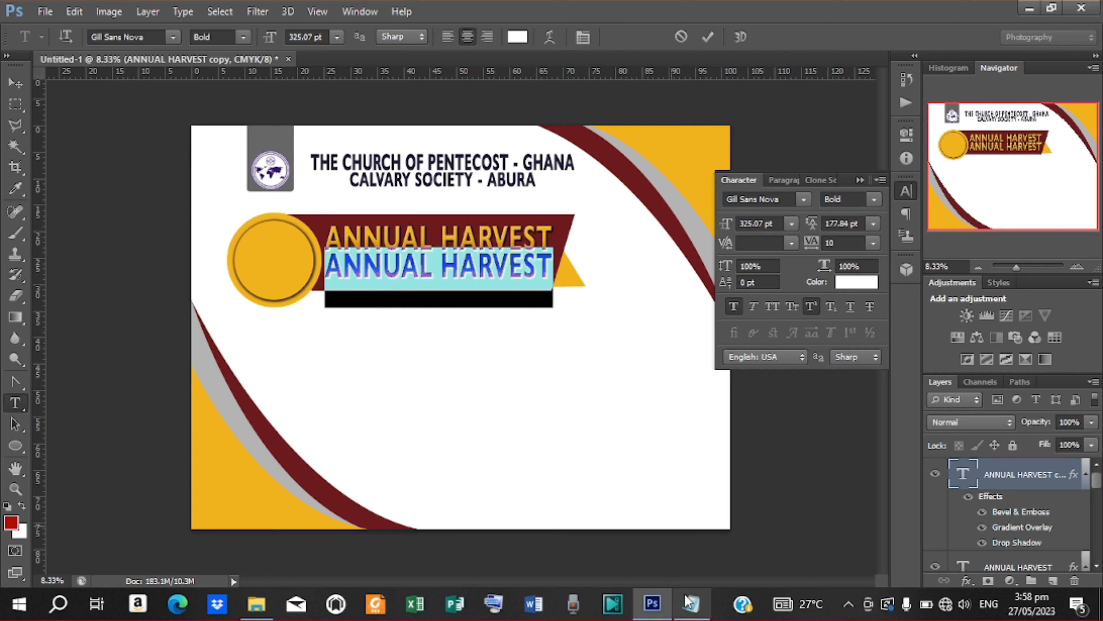
{"action": "left_click", "coordinate": [691, 603]}
{"action": "left_click_drag", "start_coordinate": [295, 349], "coordinate": [452, 356]}
{"action": "right_click", "coordinate": [435, 354]}
{"action": "left_click", "coordinate": [494, 159]}
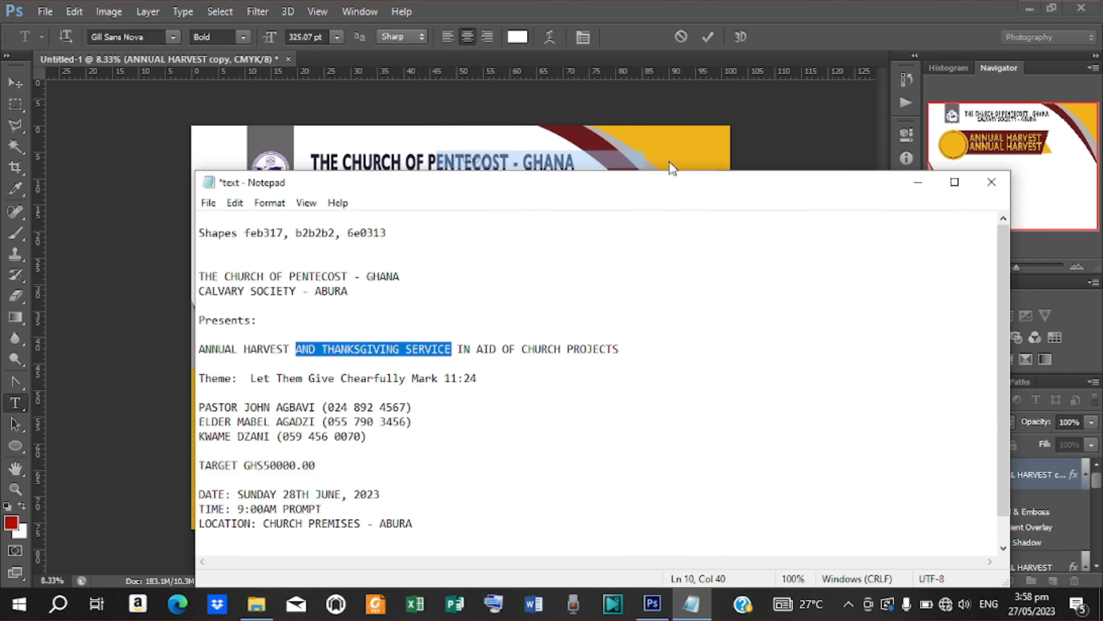
{"action": "left_click", "coordinate": [918, 182]}
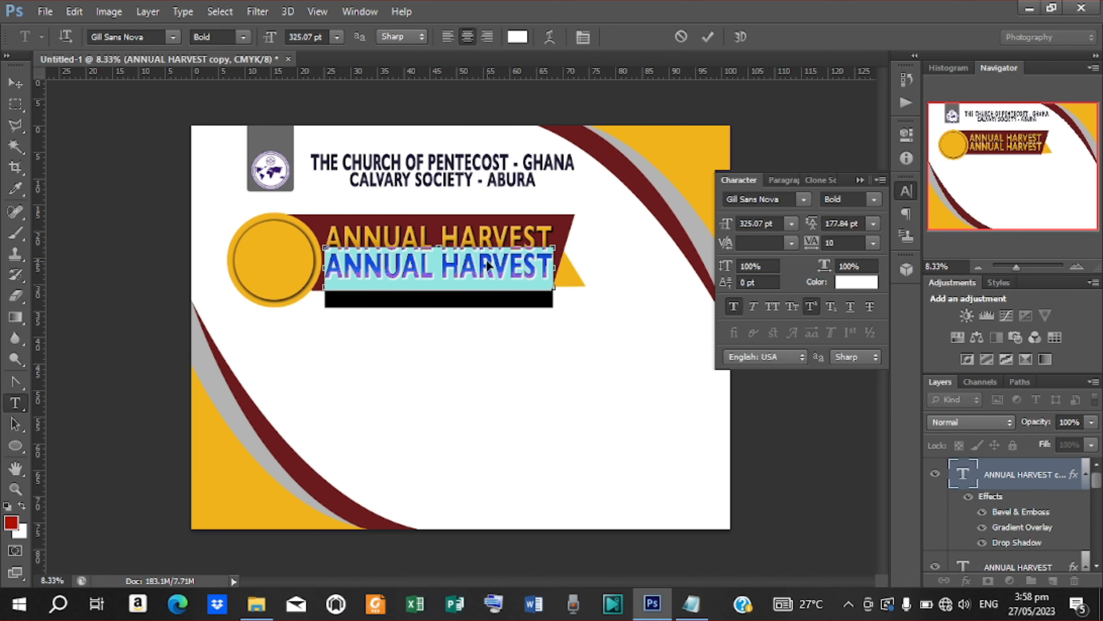
{"action": "key", "text": "ctrl+v"}
{"action": "left_click", "coordinate": [708, 37]}
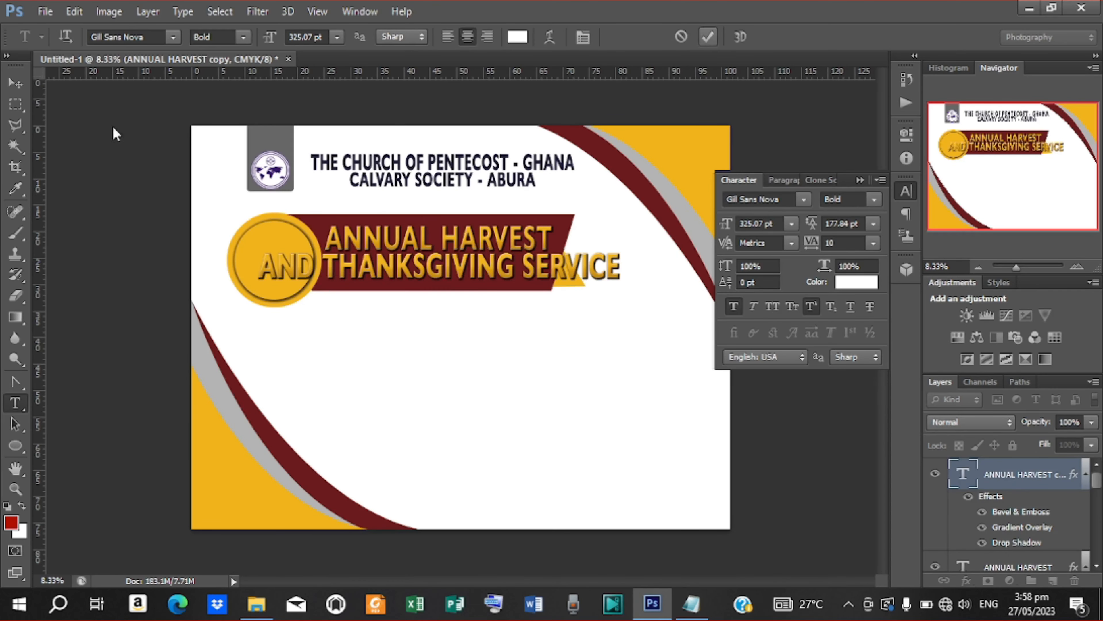
Step: Narrow the AND THANKSGIVING SERVICE line to fit the banner and nudge it into place
{"action": "left_click", "coordinate": [15, 82]}
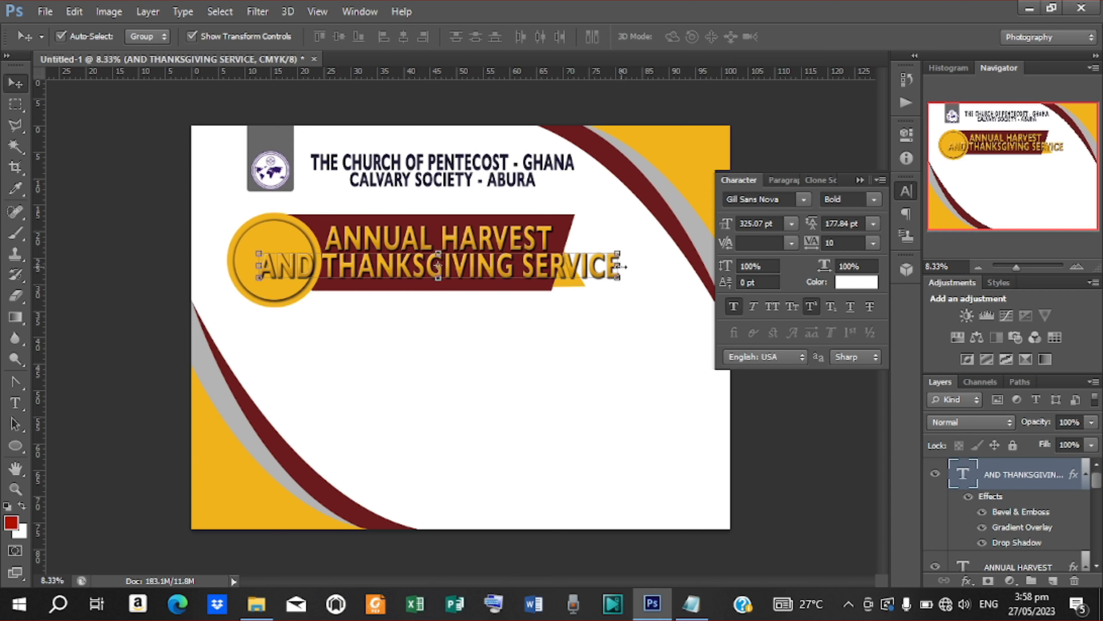
{"action": "left_click_drag", "start_coordinate": [621, 267], "coordinate": [553, 266]}
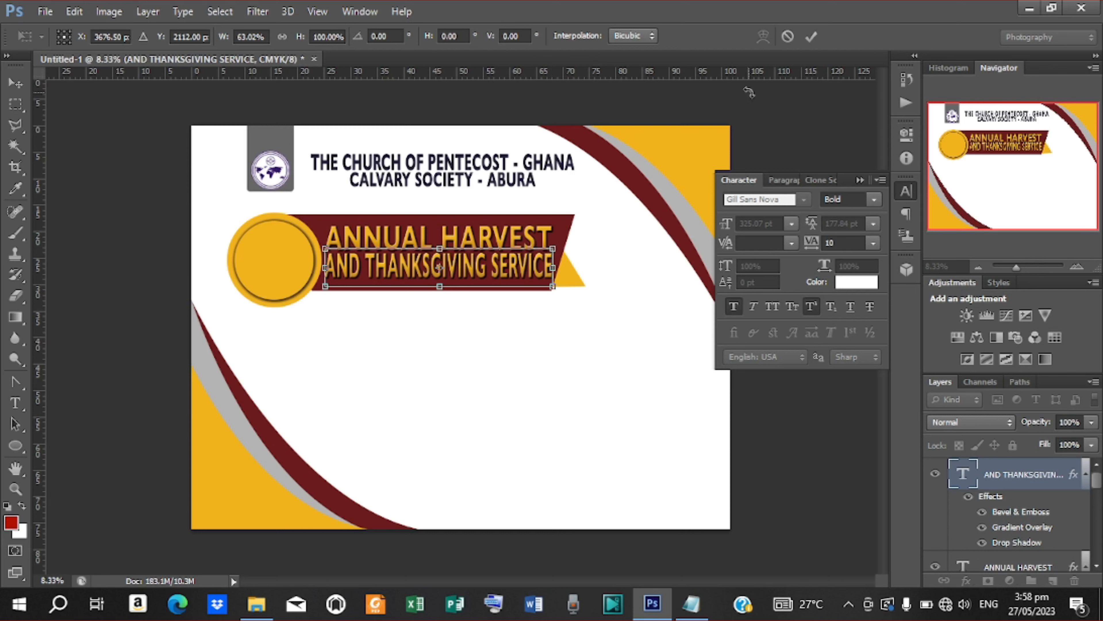
{"action": "left_click", "coordinate": [811, 37]}
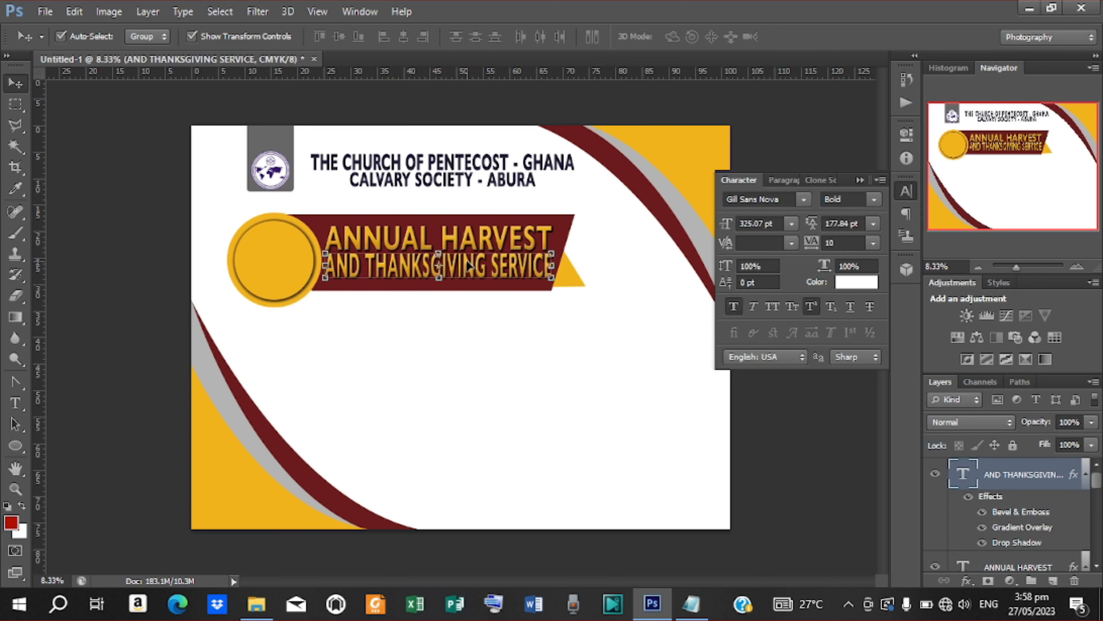
{"action": "key", "text": "Left"}
{"action": "key", "text": "Left"}
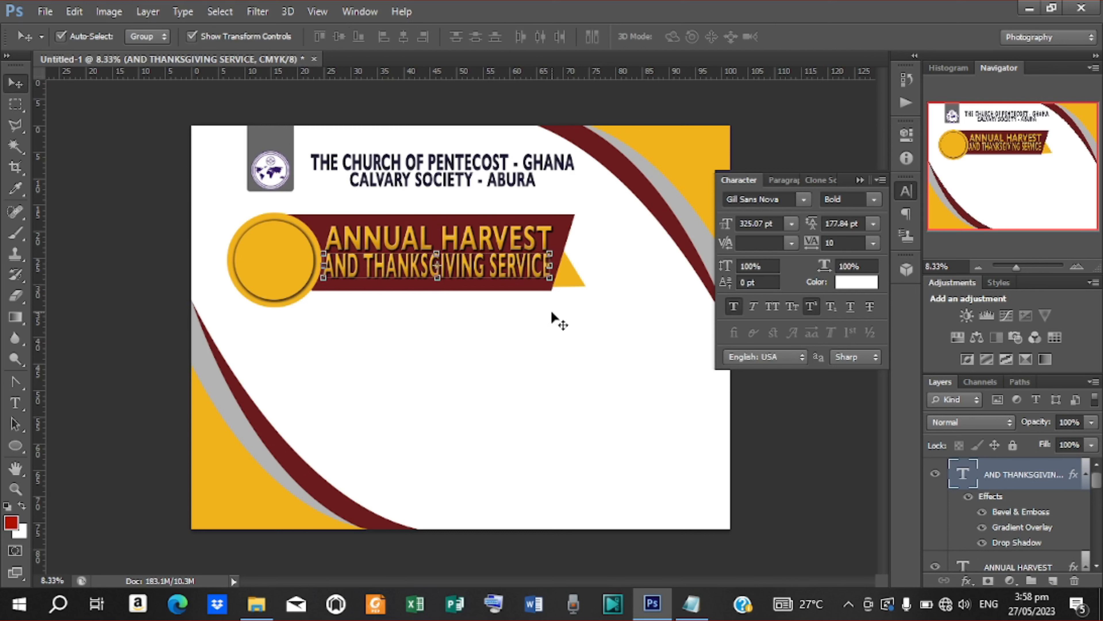
{"action": "key", "text": "Down"}
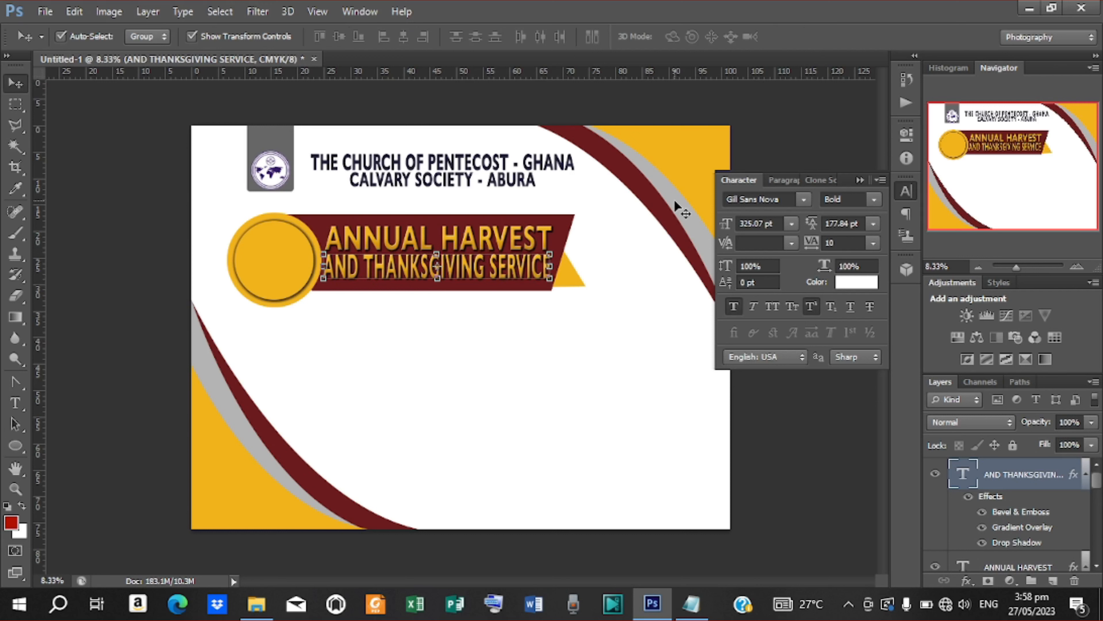
Step: Change the second line's Gradient Overlay to a gold gradient preset
{"action": "double_click", "coordinate": [1023, 527]}
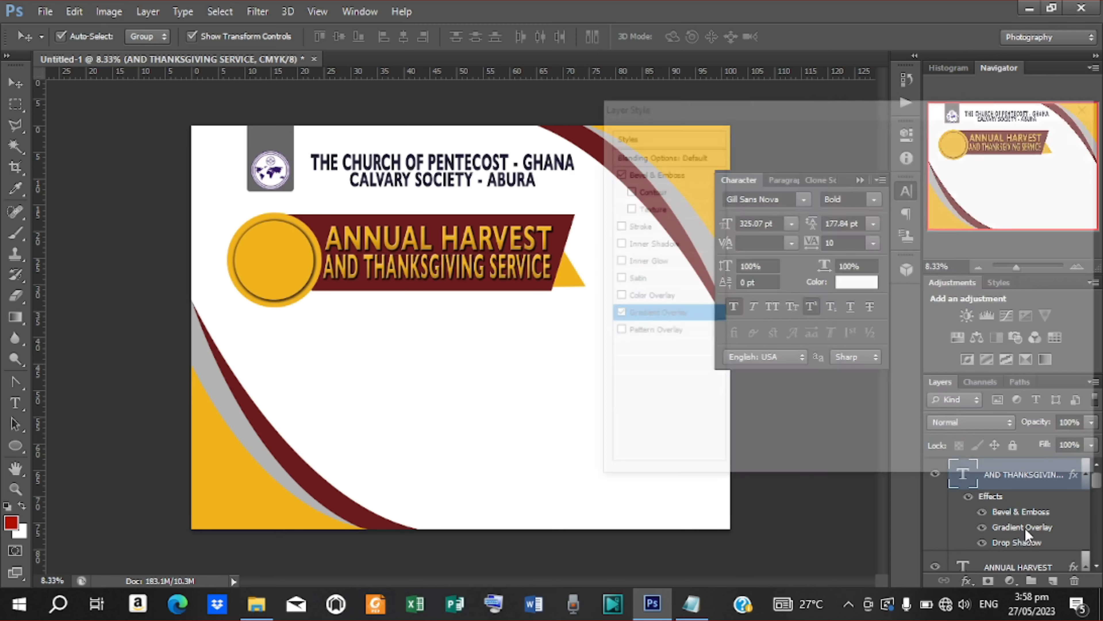
{"action": "left_click", "coordinate": [854, 197]}
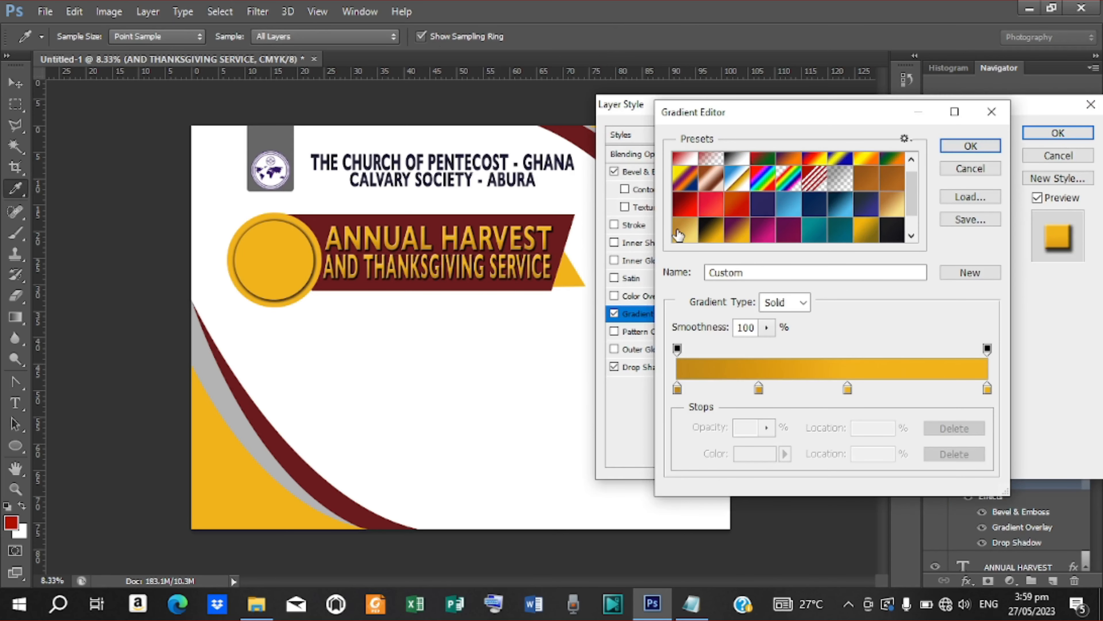
{"action": "left_click", "coordinate": [682, 228]}
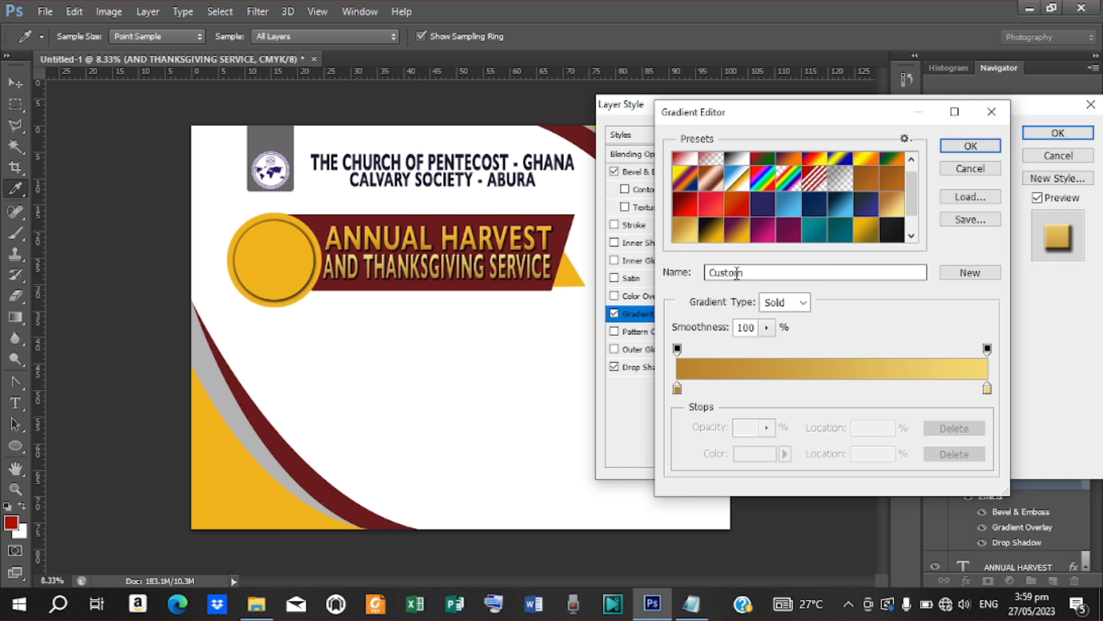
{"action": "scroll", "coordinate": [739, 209], "scroll_direction": "down", "scroll_amount": 1}
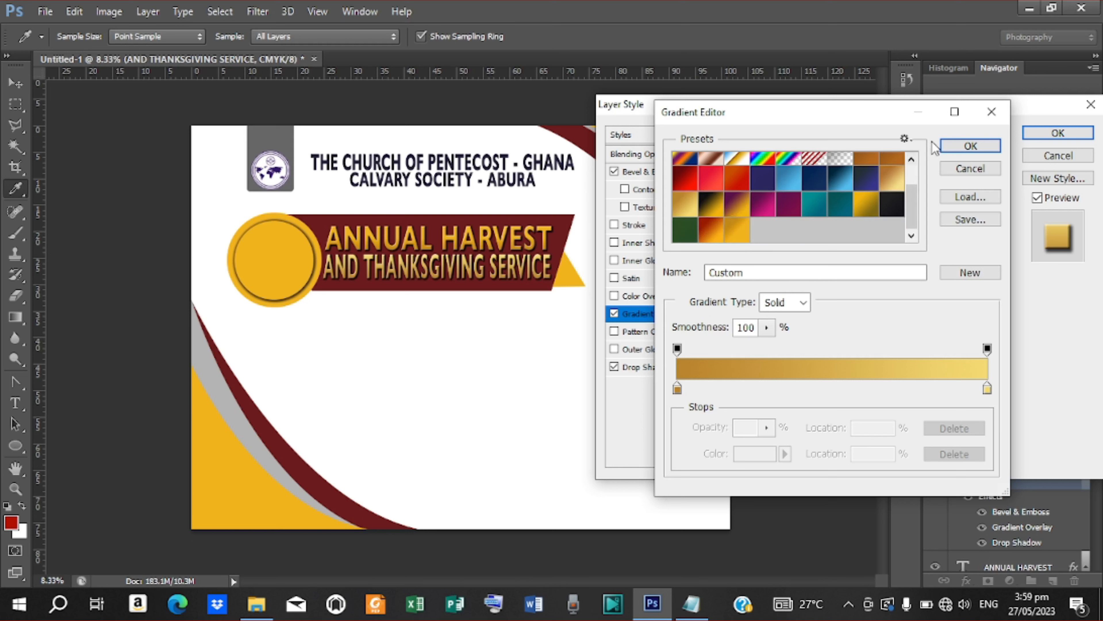
{"action": "left_click", "coordinate": [970, 146]}
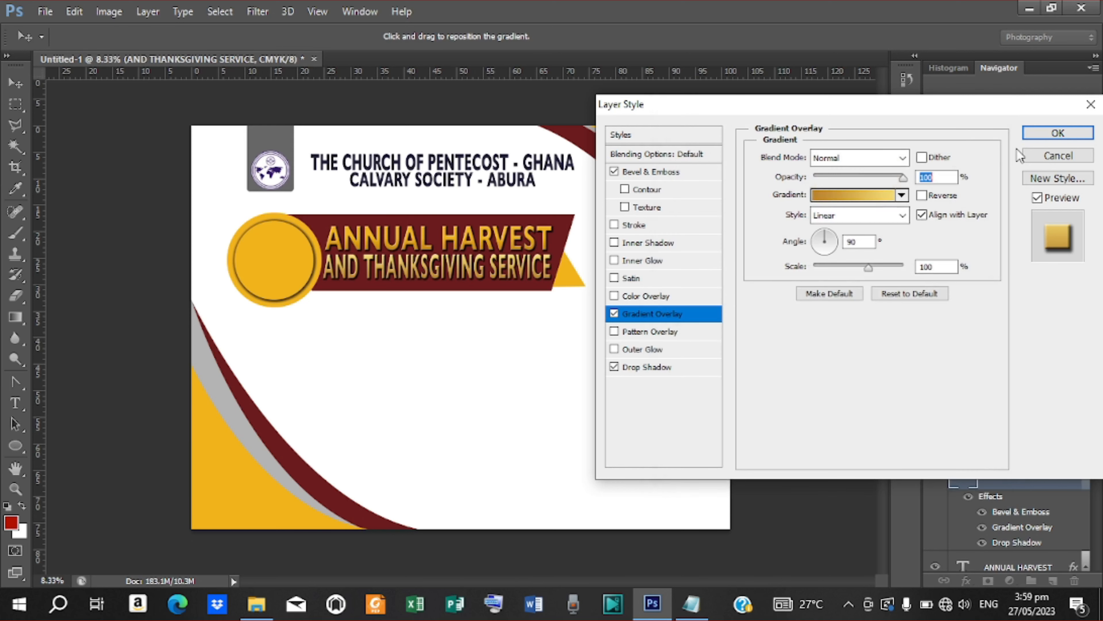
{"action": "left_click", "coordinate": [1057, 133]}
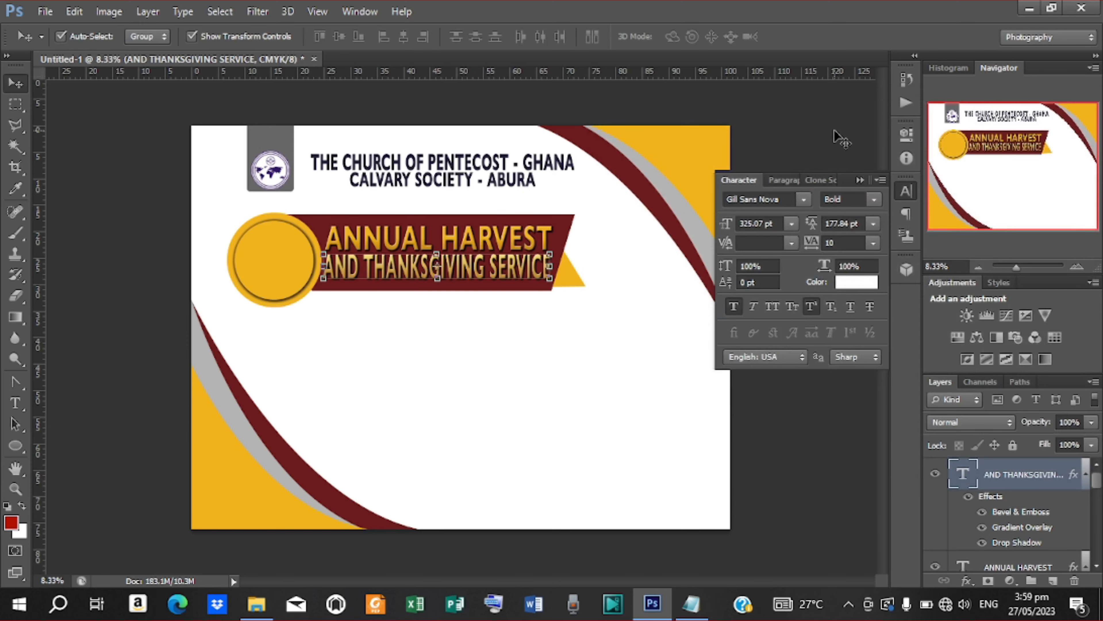
Step: Add a new text layer below the banner with the year 20 23
{"action": "key", "text": "ctrl+plus"}
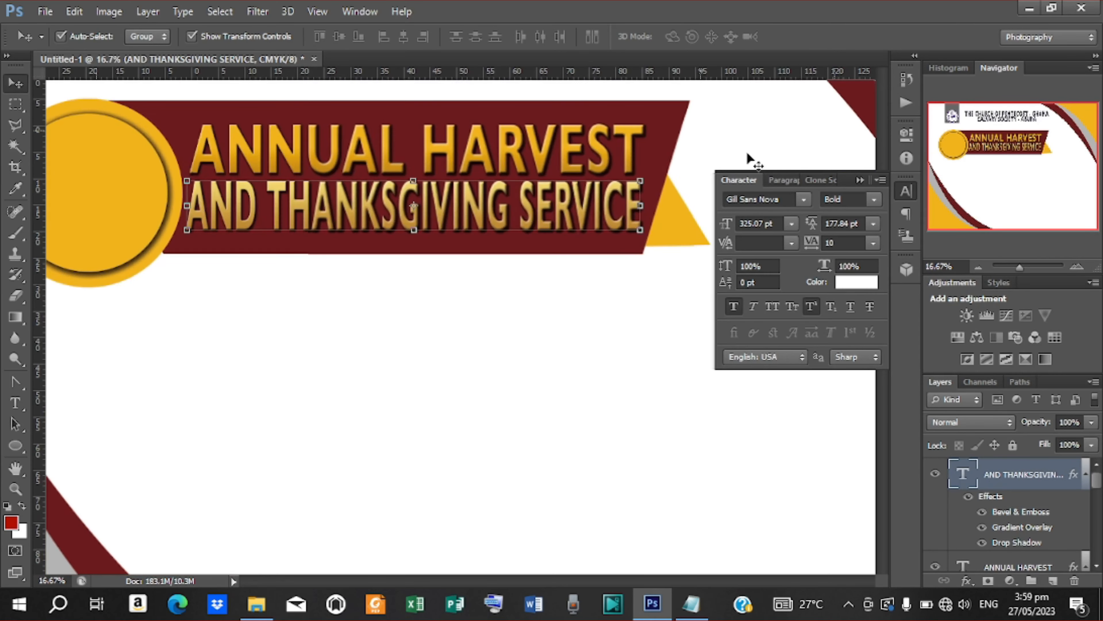
{"action": "left_click", "coordinate": [747, 143]}
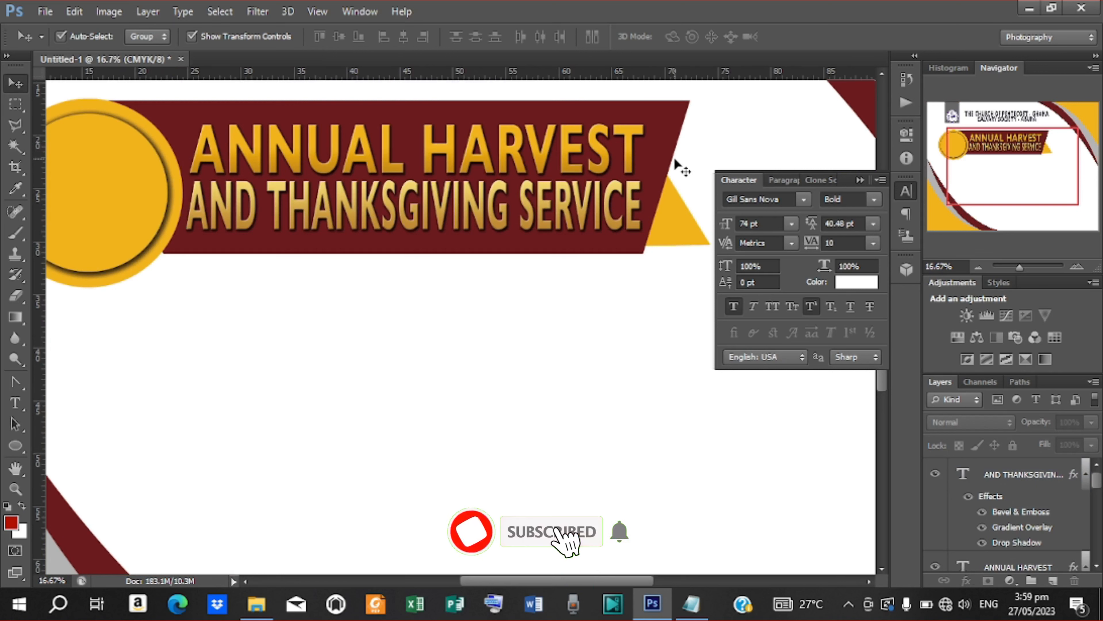
{"action": "key", "text": "ctrl+minus"}
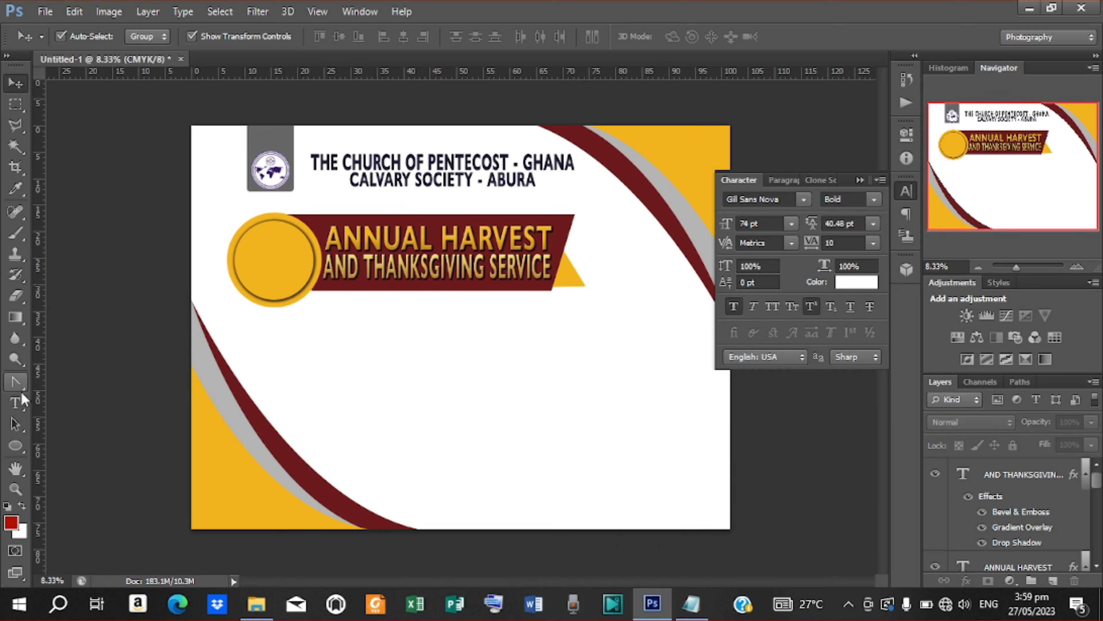
{"action": "left_click", "coordinate": [15, 403]}
{"action": "left_click", "coordinate": [348, 347]}
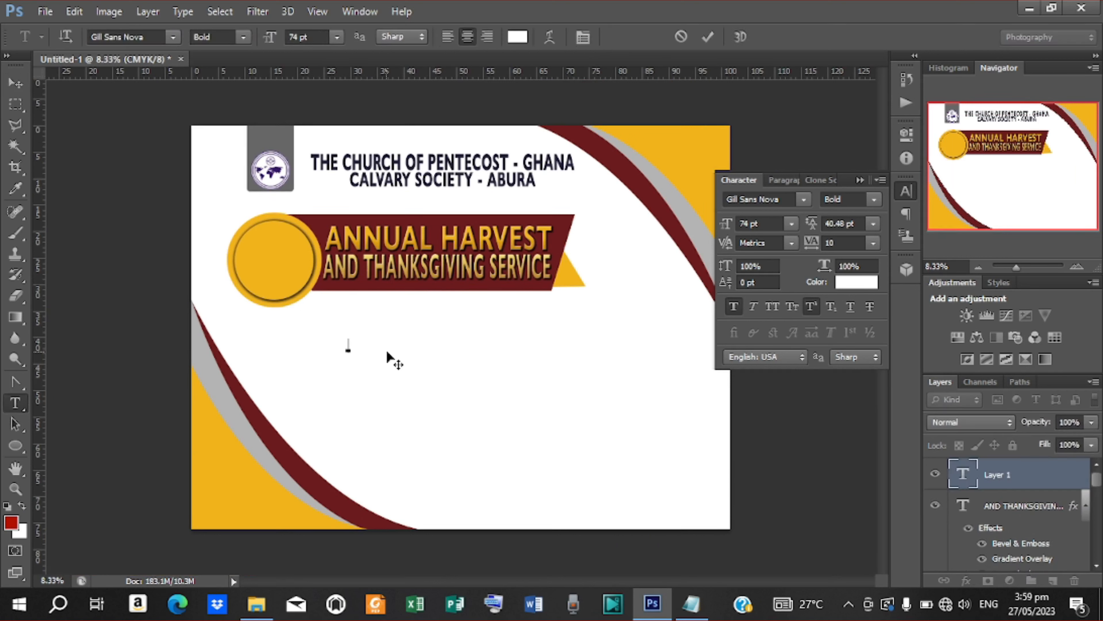
{"action": "type", "text": "T"}
{"action": "left_click", "coordinate": [707, 35]}
Step: Colour the year dark red sampled from the stripe and set it in Gill Sans Ultra Bold Condensed
{"action": "left_click", "coordinate": [517, 36]}
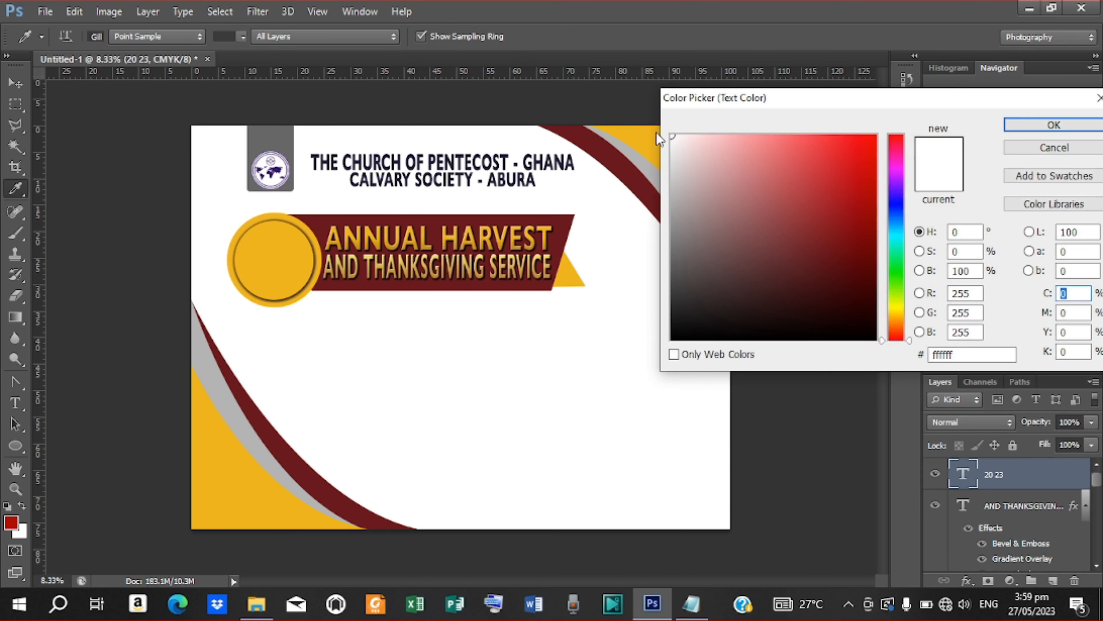
{"action": "left_click", "coordinate": [636, 167]}
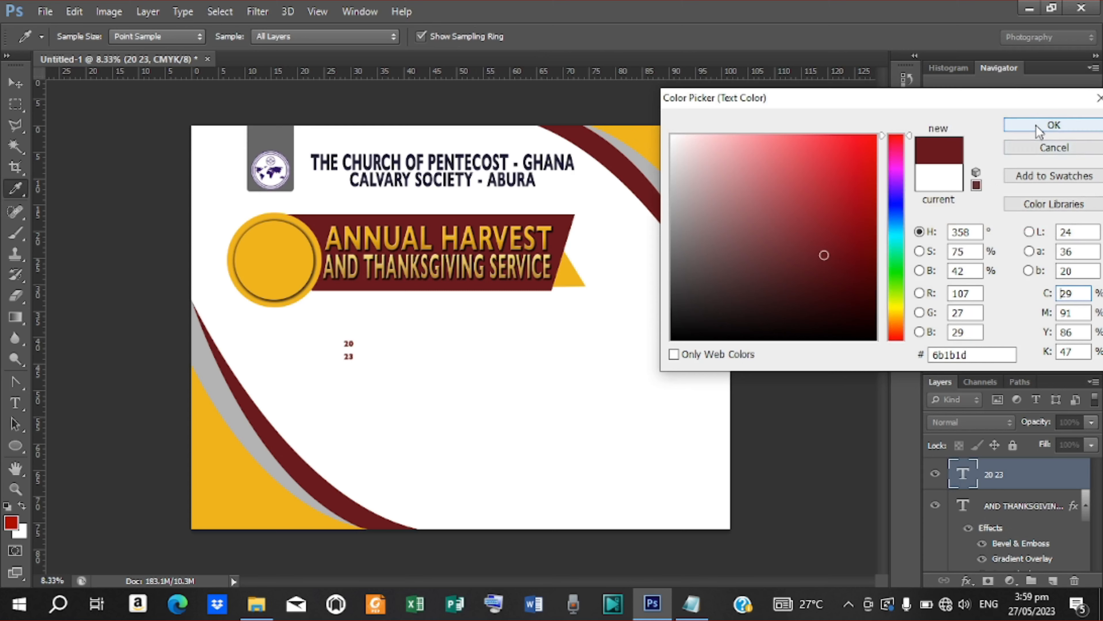
{"action": "left_click", "coordinate": [1054, 125]}
{"action": "left_click", "coordinate": [804, 199]}
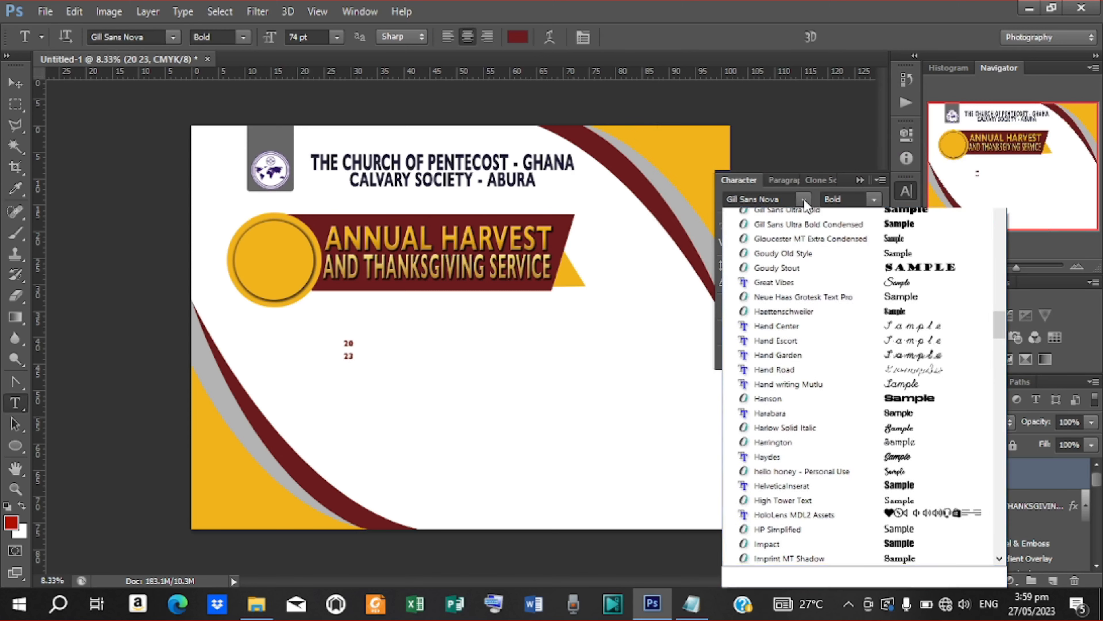
{"action": "left_click", "coordinate": [805, 198]}
{"action": "left_click", "coordinate": [805, 198]}
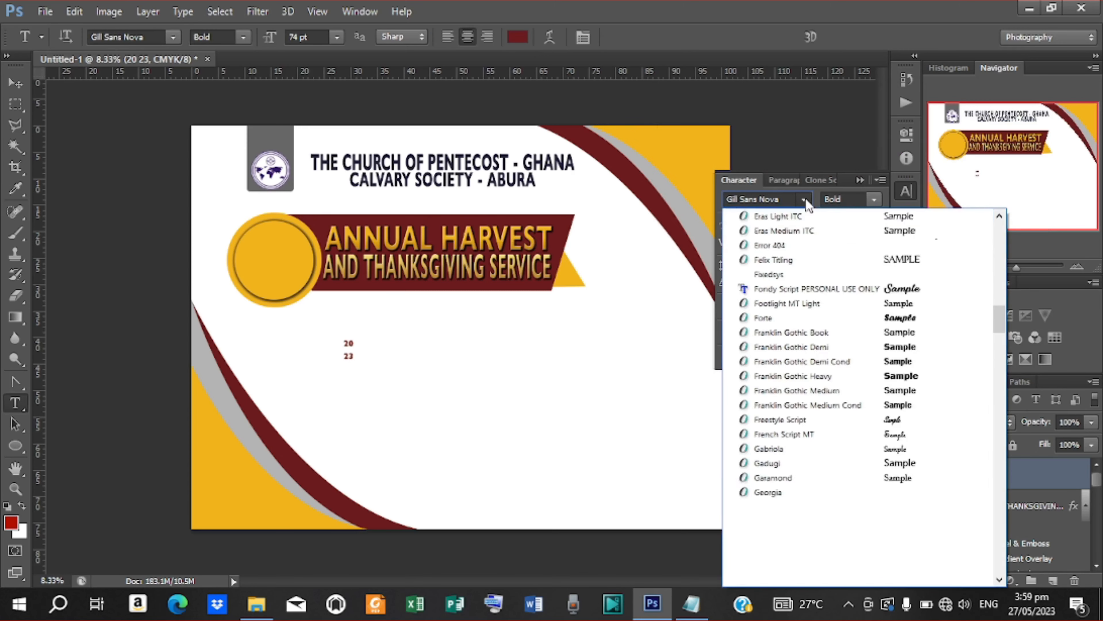
{"action": "left_click", "coordinate": [805, 246]}
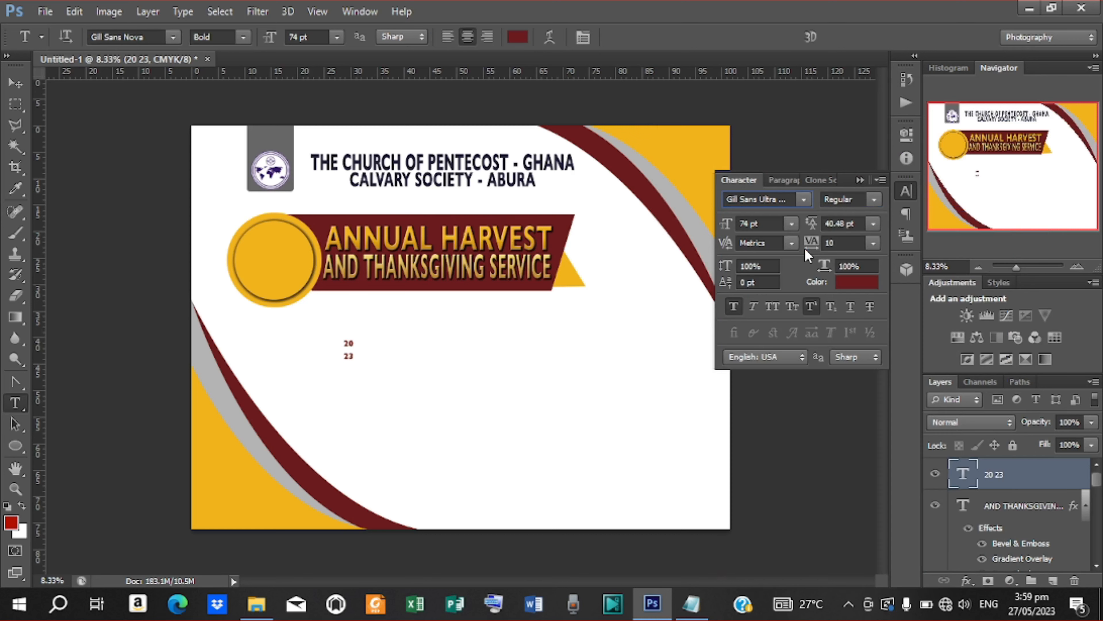
Step: Scale the year to about twice its size onto the yellow circle and tighten its leading
{"action": "left_click", "coordinate": [15, 82]}
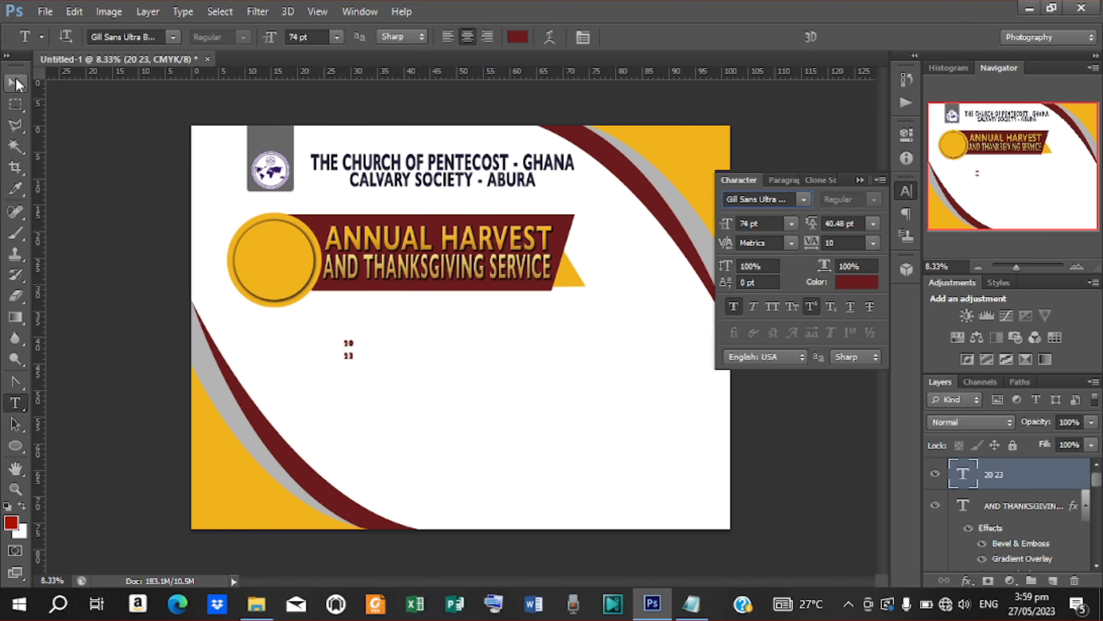
{"action": "left_click_drag", "start_coordinate": [351, 359], "coordinate": [408, 396]}
{"action": "left_click_drag", "start_coordinate": [347, 337], "coordinate": [286, 230]}
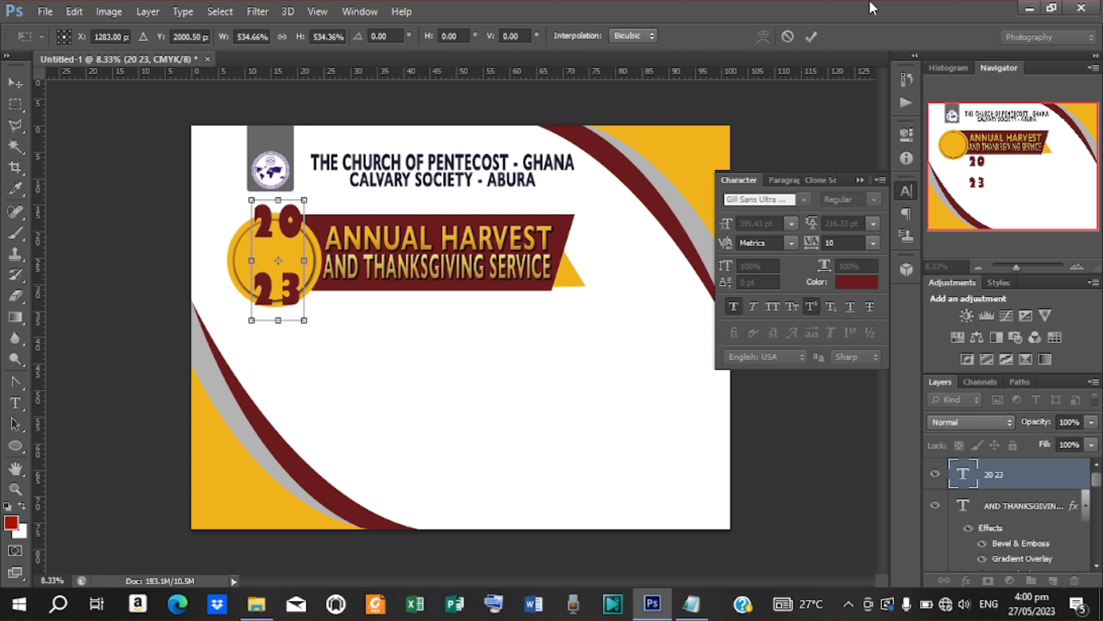
{"action": "left_click", "coordinate": [812, 37]}
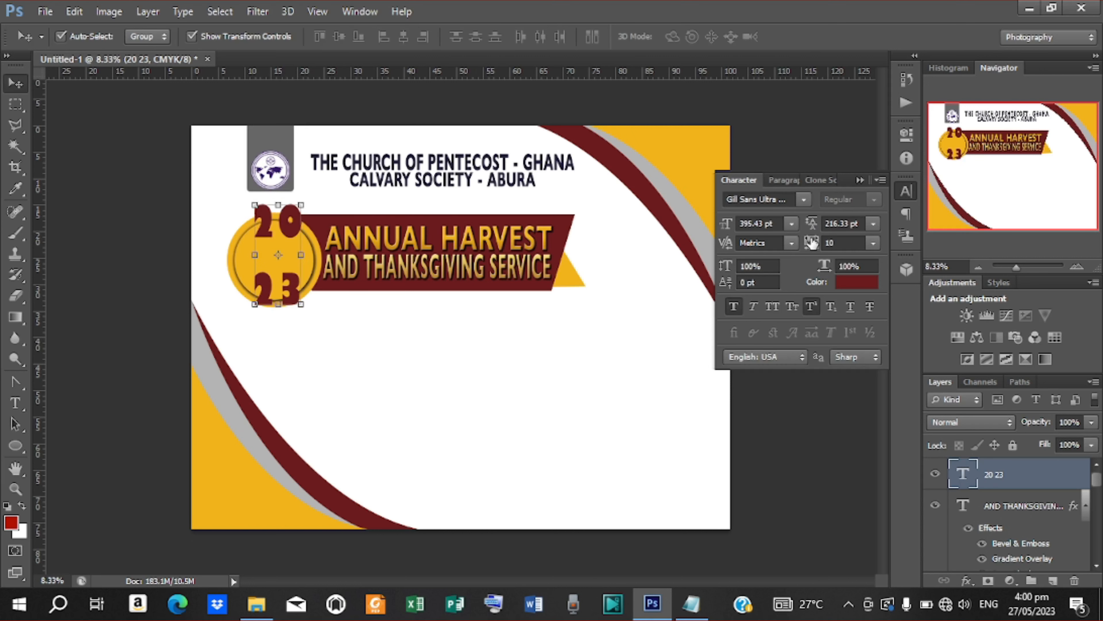
{"action": "left_click_drag", "start_coordinate": [812, 223], "coordinate": [649, 226]}
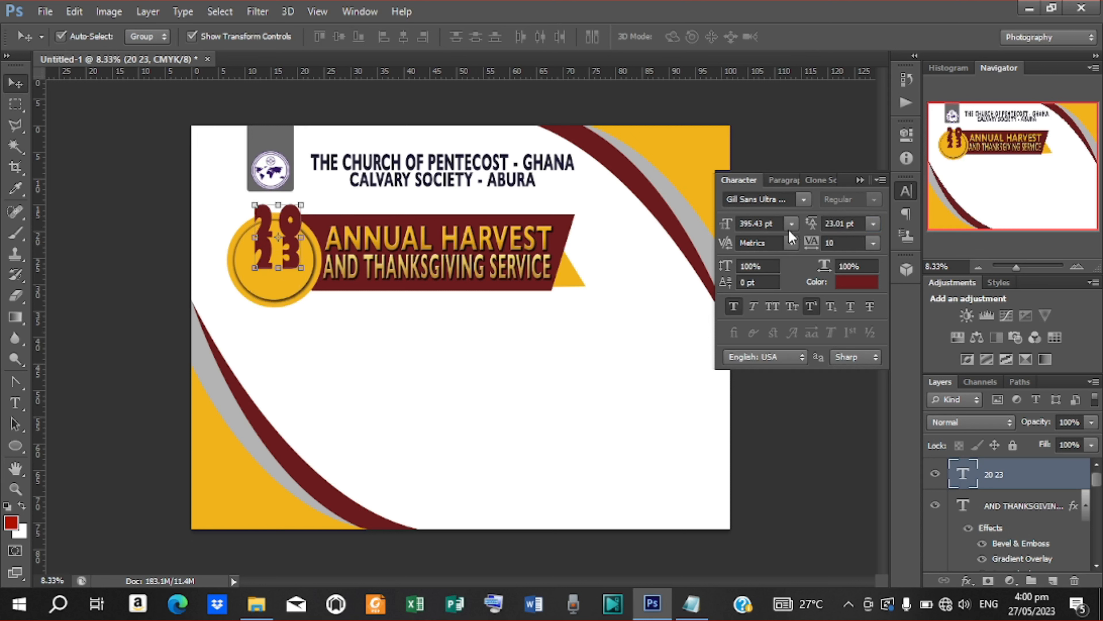
{"action": "mouse_move", "coordinate": [807, 231]}
{"action": "left_mouse_down"}
{"action": "mouse_move", "coordinate": [819, 229]}
{"action": "mouse_move", "coordinate": [802, 226]}
{"action": "left_mouse_up"}
{"action": "mouse_move", "coordinate": [292, 237]}
{"action": "left_mouse_down"}
{"action": "mouse_move", "coordinate": [261, 283]}
{"action": "mouse_move", "coordinate": [296, 257]}
{"action": "mouse_move", "coordinate": [293, 242]}
{"action": "mouse_move", "coordinate": [276, 250]}
{"action": "left_mouse_up"}
{"action": "key", "text": "ctrl+t"}
Step: Recolour the 2023 digits a brighter red (a80105)
{"action": "left_click", "coordinate": [811, 36]}
{"action": "left_click", "coordinate": [855, 282]}
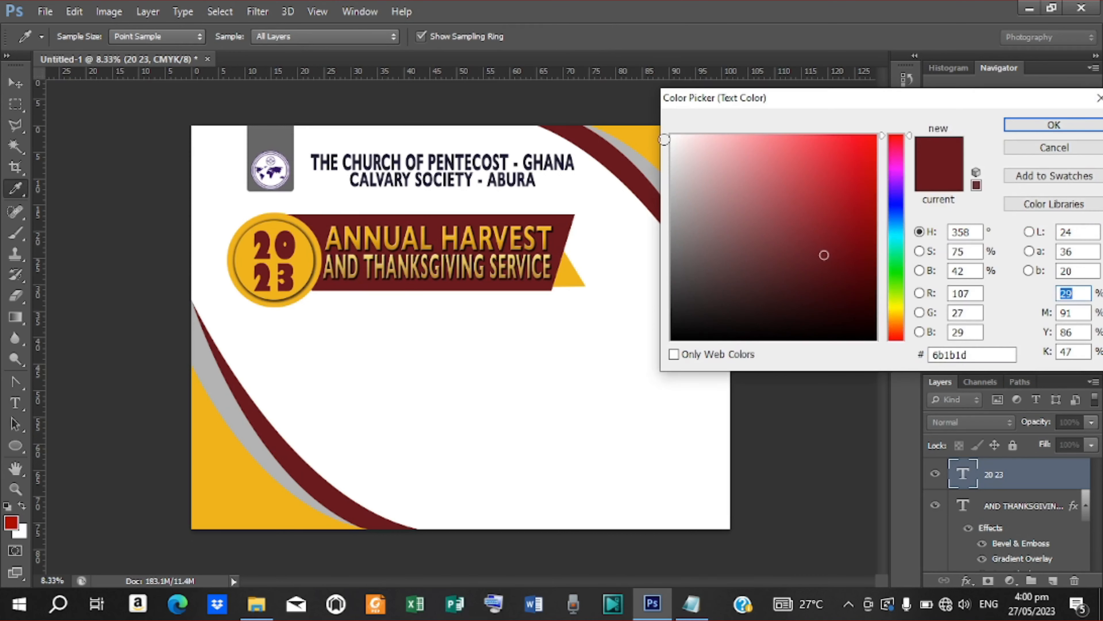
{"action": "left_click", "coordinate": [673, 136]}
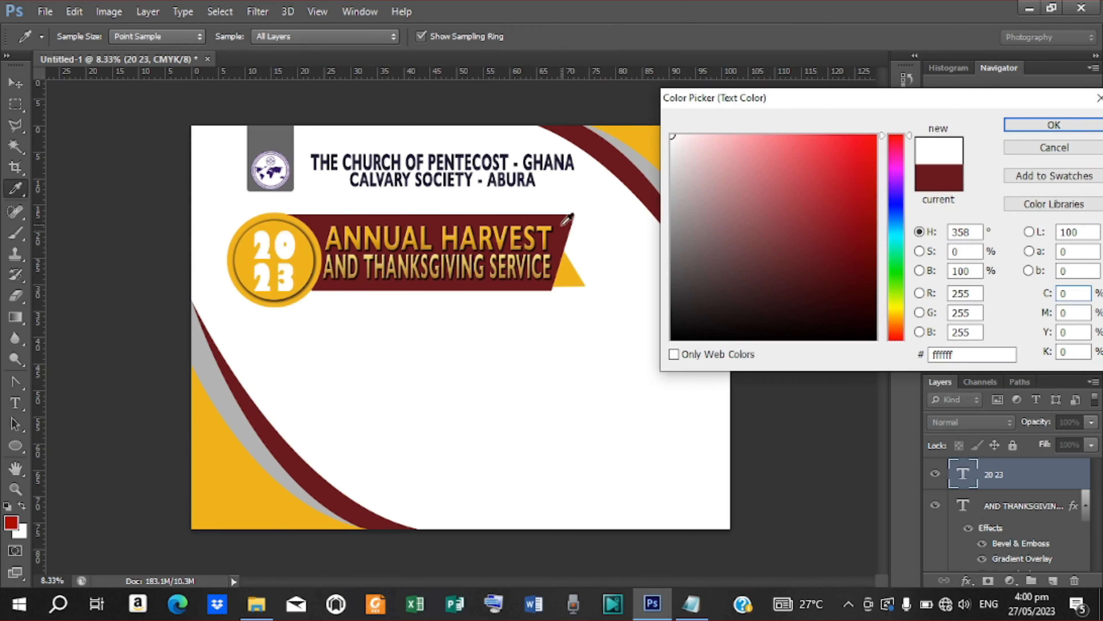
{"action": "left_click", "coordinate": [571, 224]}
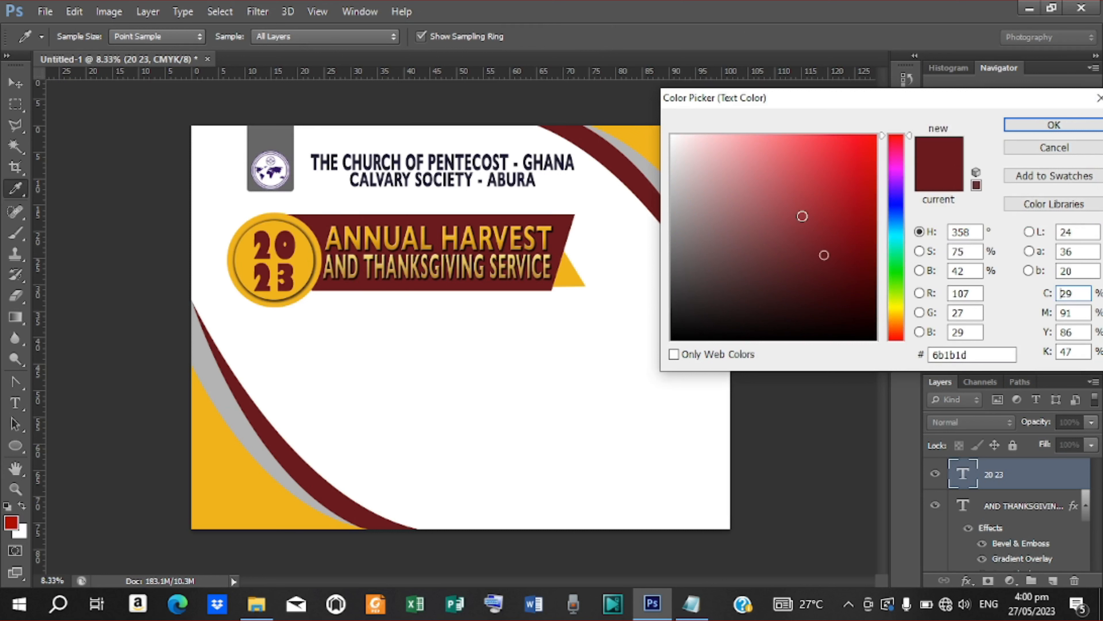
{"action": "mouse_move", "coordinate": [803, 216]}
{"action": "left_mouse_down"}
{"action": "mouse_move", "coordinate": [840, 229]}
{"action": "mouse_move", "coordinate": [869, 190]}
{"action": "mouse_move", "coordinate": [875, 204]}
{"action": "left_mouse_up"}
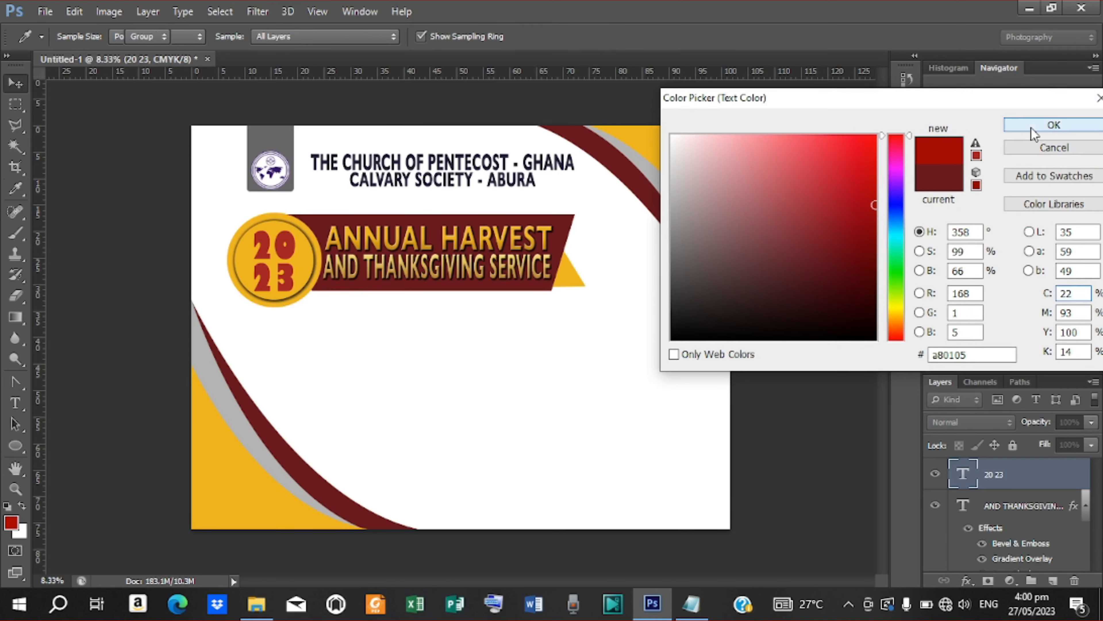
{"action": "left_click", "coordinate": [1052, 126]}
Step: Add a Drop Shadow to the 2023 digits with 7 px size
{"action": "left_click", "coordinate": [966, 581]}
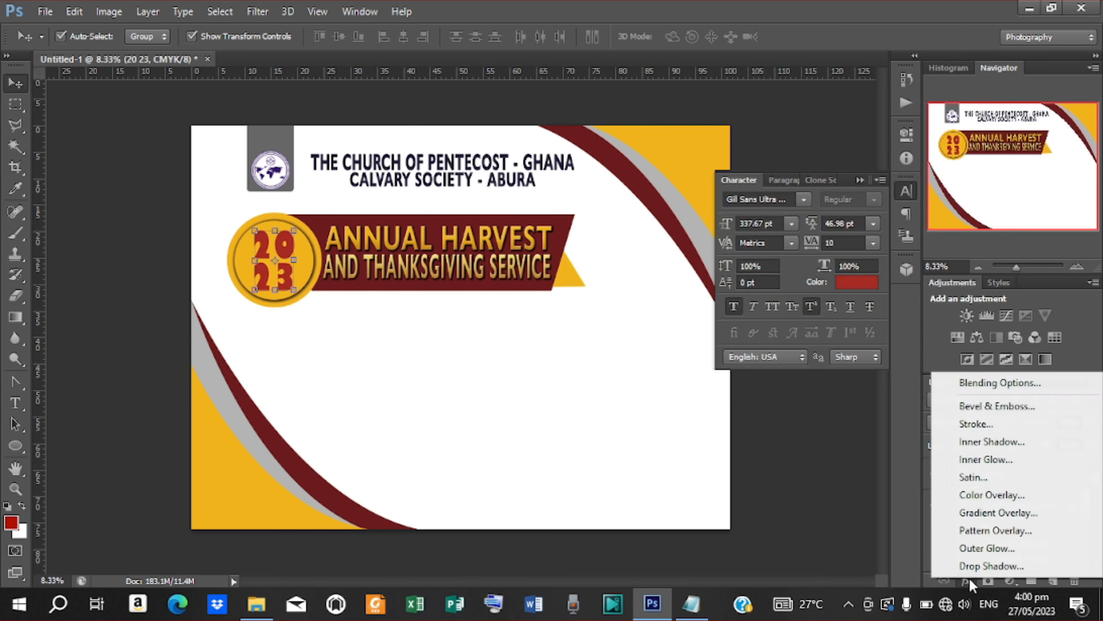
{"action": "left_click", "coordinate": [976, 566]}
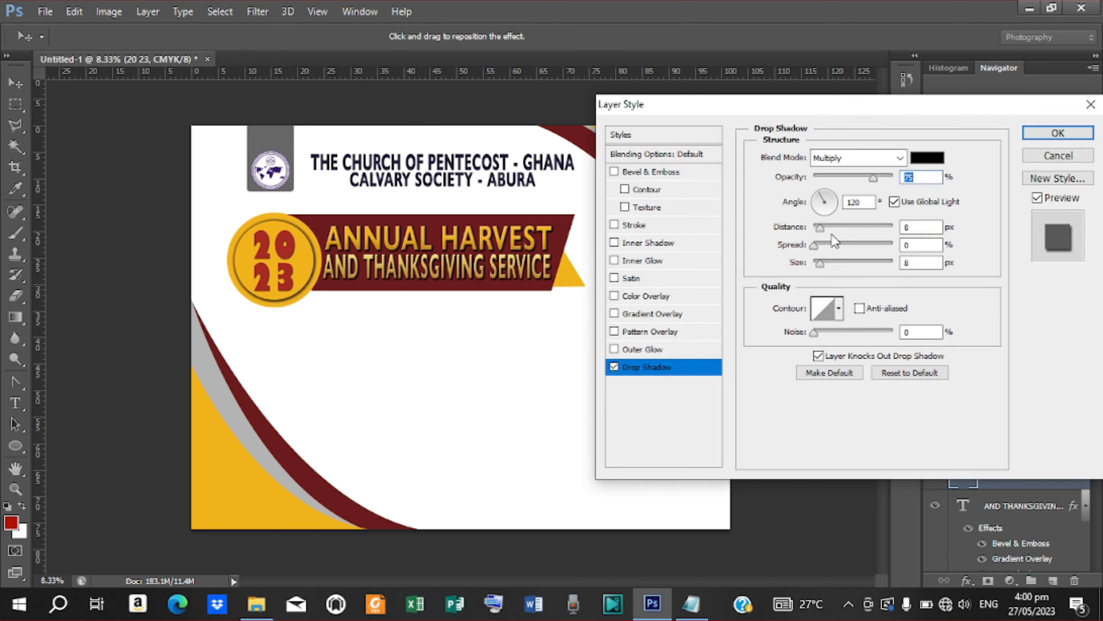
{"action": "left_click_drag", "start_coordinate": [821, 264], "coordinate": [823, 265]}
{"action": "key", "text": "ctrl+plus"}
{"action": "key", "text": "ctrl+plus"}
{"action": "key", "text": "ctrl+plus"}
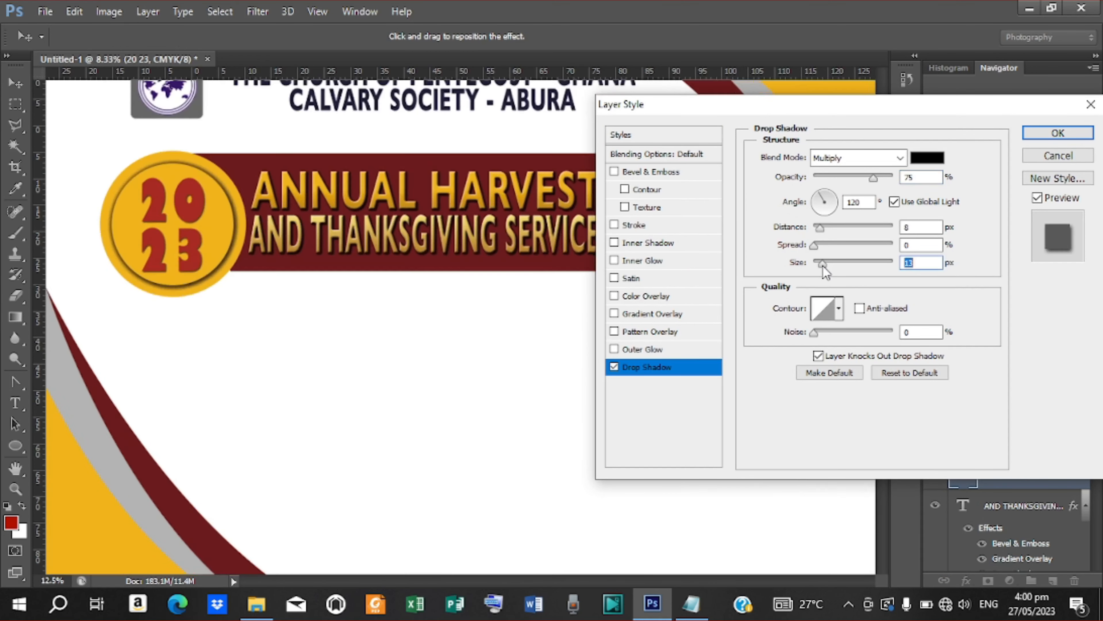
{"action": "left_click_drag", "start_coordinate": [583, 581], "coordinate": [510, 581]}
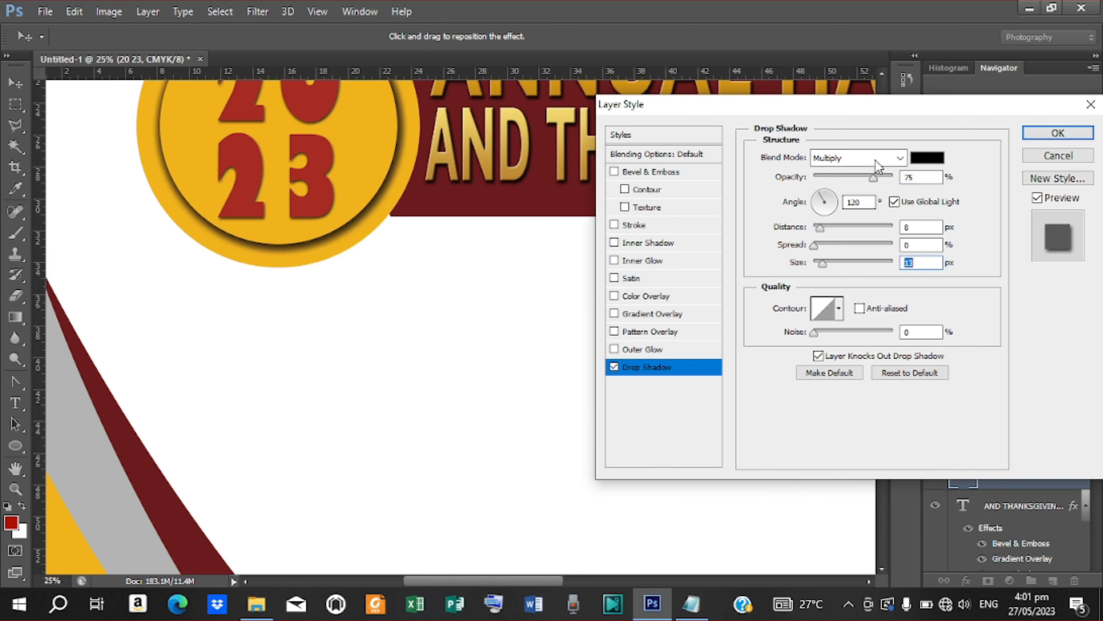
{"action": "left_click", "coordinate": [882, 72]}
{"action": "left_click", "coordinate": [882, 72]}
{"action": "left_click", "coordinate": [883, 72]}
{"action": "left_click", "coordinate": [882, 71]}
{"action": "left_click", "coordinate": [882, 71]}
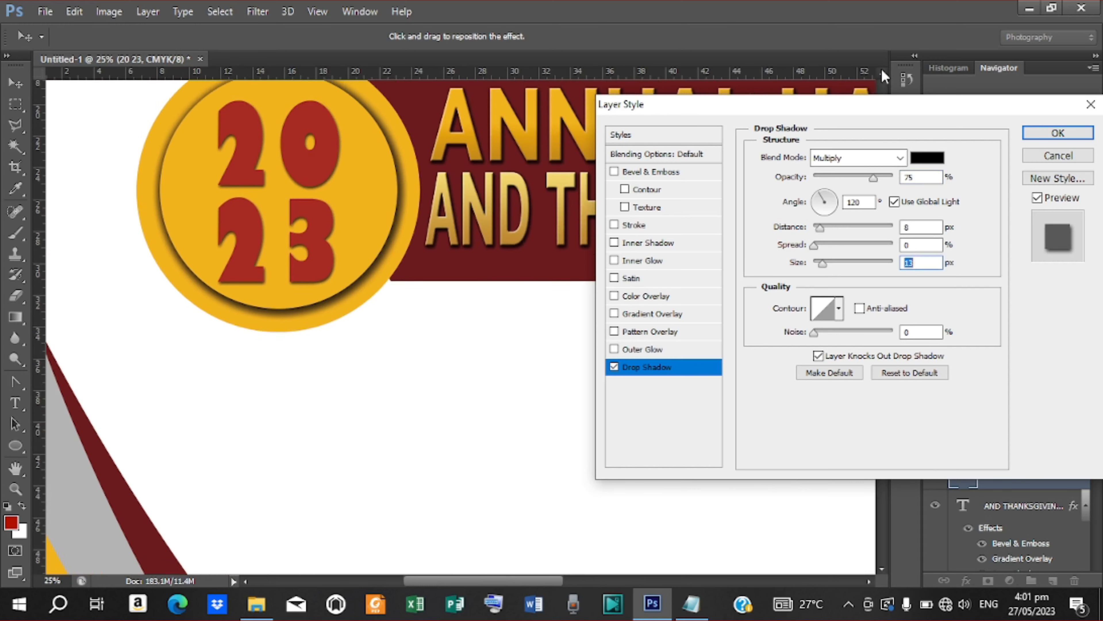
{"action": "left_click", "coordinate": [881, 71]}
{"action": "left_click", "coordinate": [882, 71]}
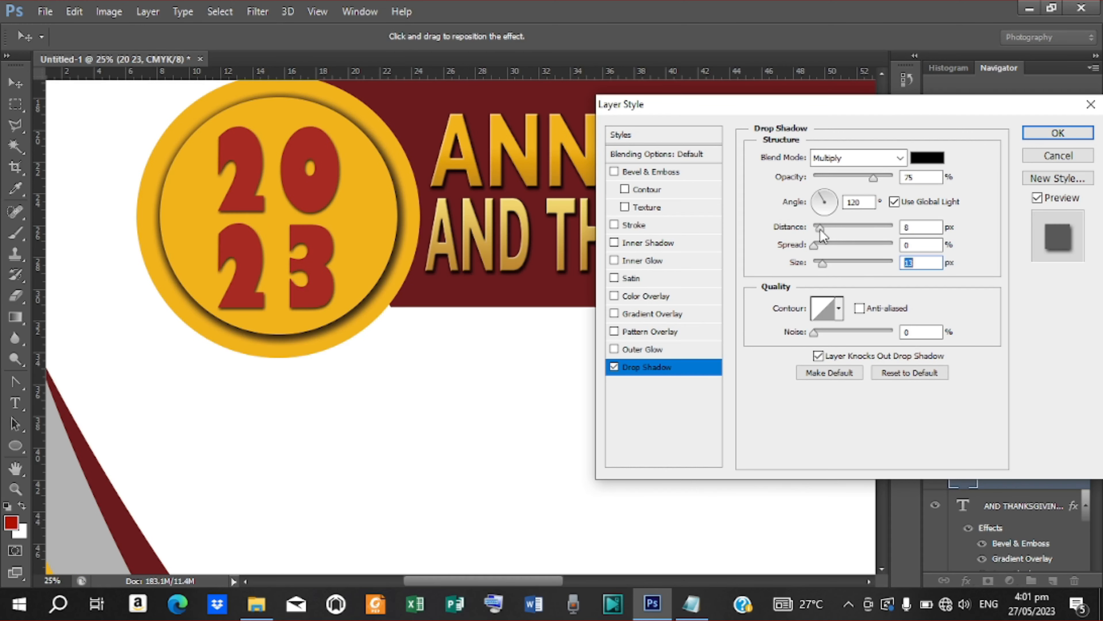
{"action": "left_click_drag", "start_coordinate": [822, 264], "coordinate": [820, 267]}
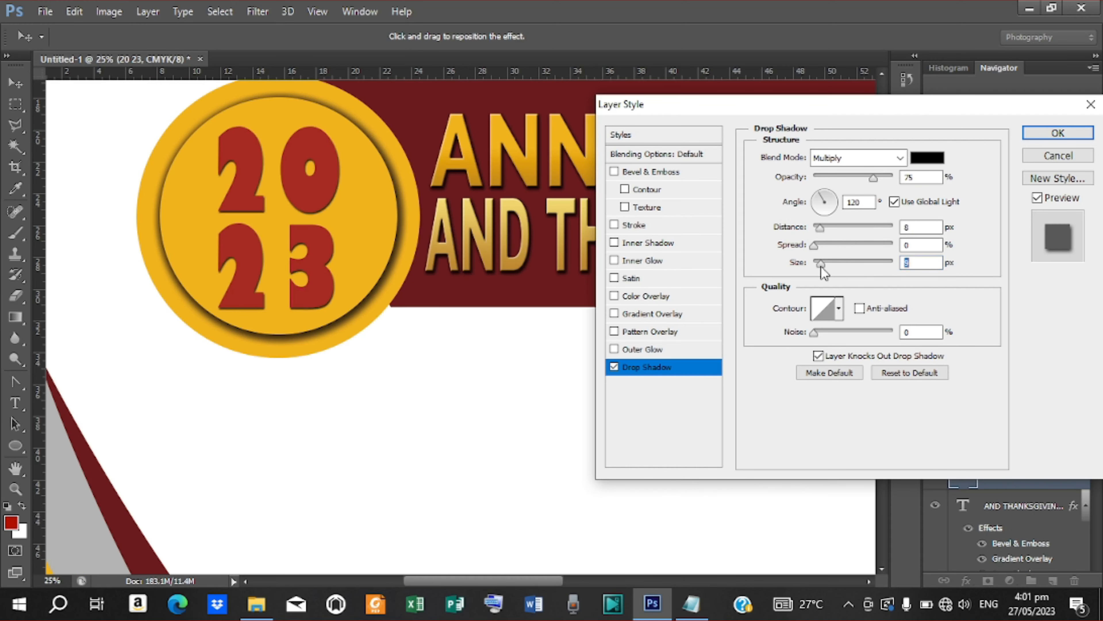
Step: Add Bevel & Emboss to the digits and apply both effects
{"action": "left_click", "coordinate": [649, 171]}
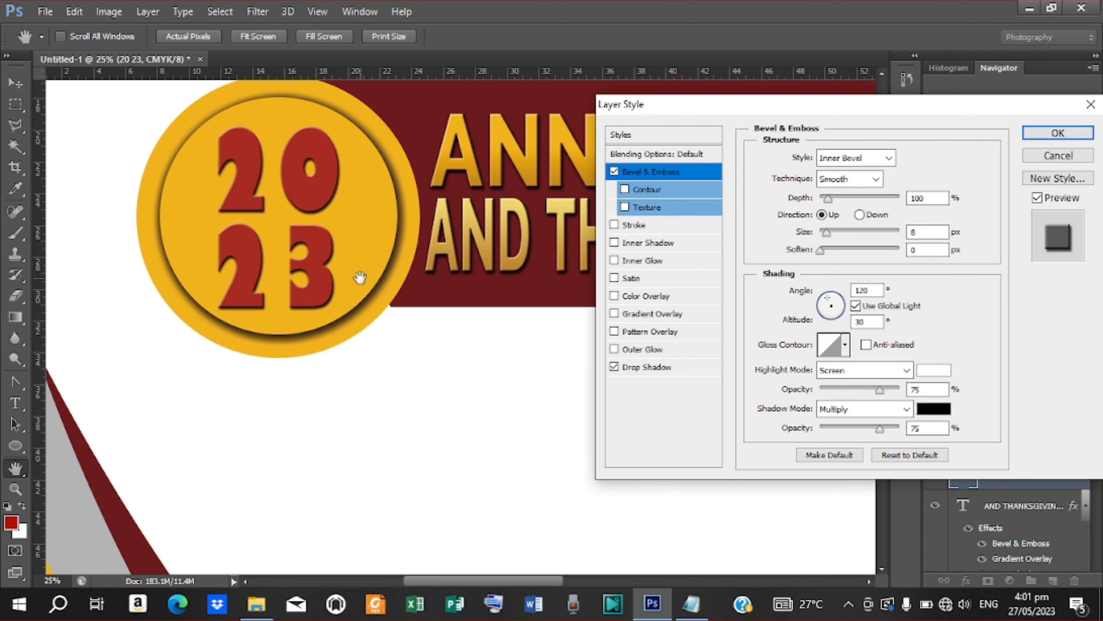
{"action": "left_click", "coordinate": [1058, 133]}
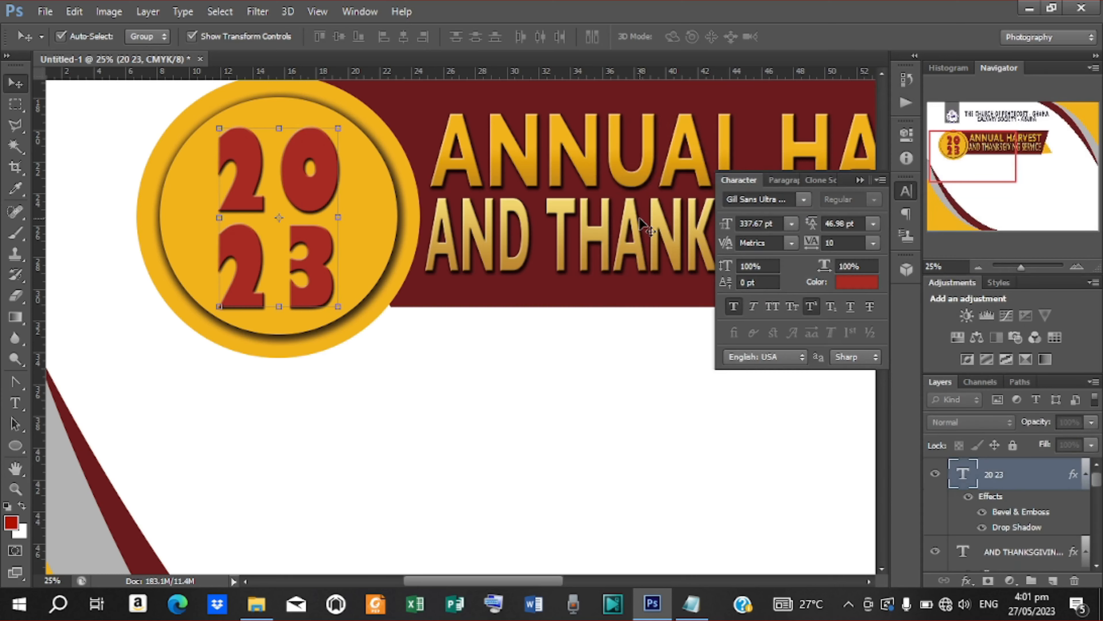
{"action": "key", "text": "ctrl+minus"}
{"action": "key", "text": "ctrl+minus"}
{"action": "key", "text": "ctrl+minus"}
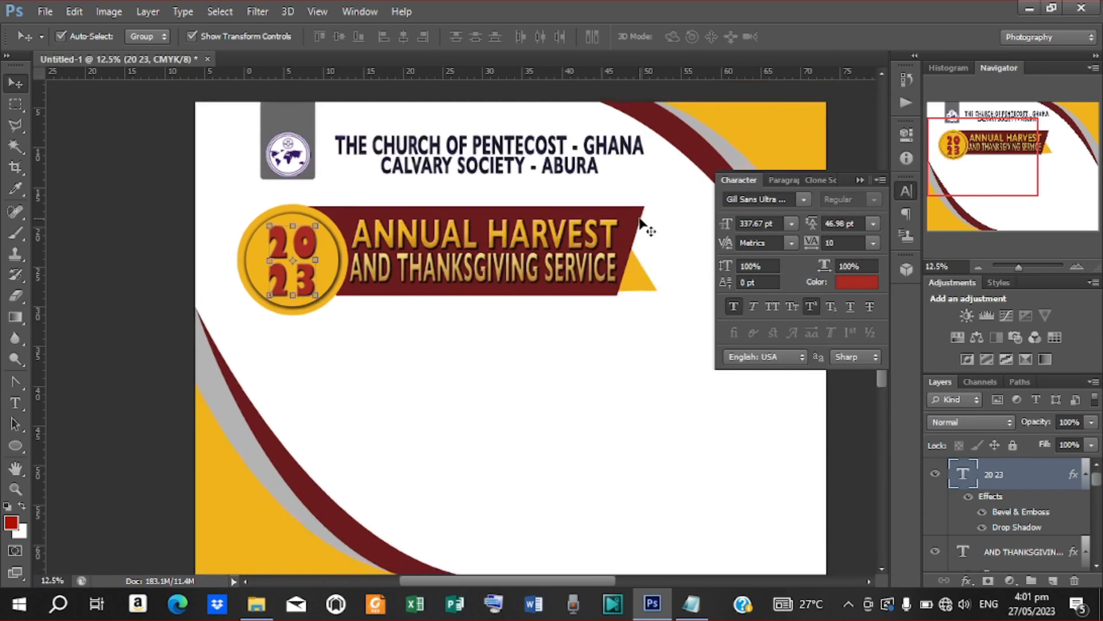
{"action": "left_click", "coordinate": [629, 237]}
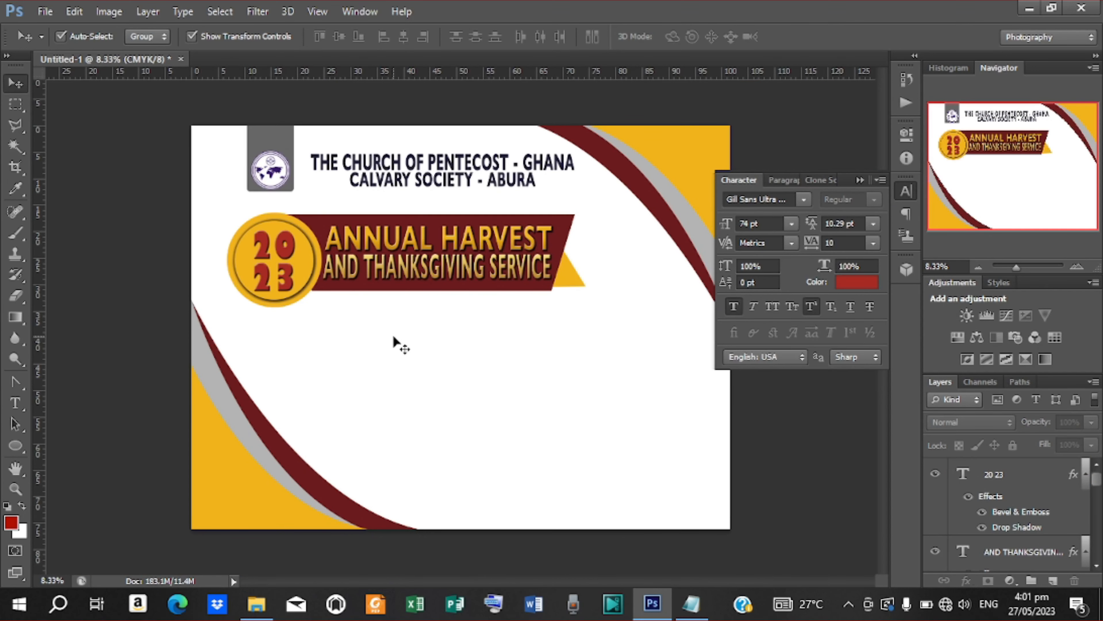
Step: Create a text line with IN AID OF CHURCH PROJECTS pasted from Notepad
{"action": "key", "text": "t"}
{"action": "left_click", "coordinate": [345, 324]}
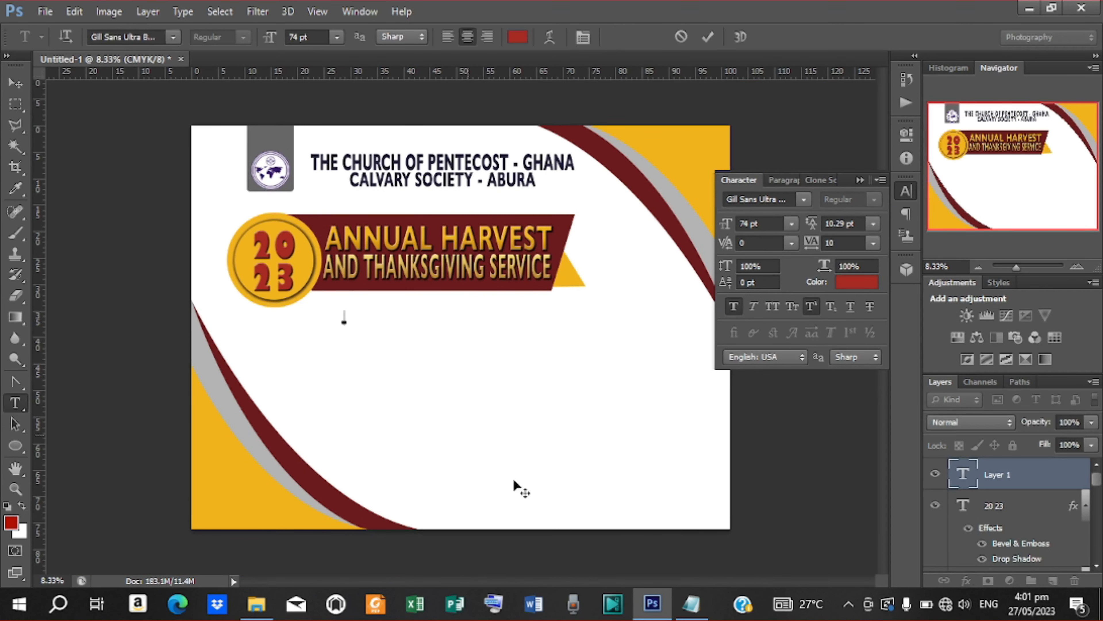
{"action": "left_click", "coordinate": [692, 604]}
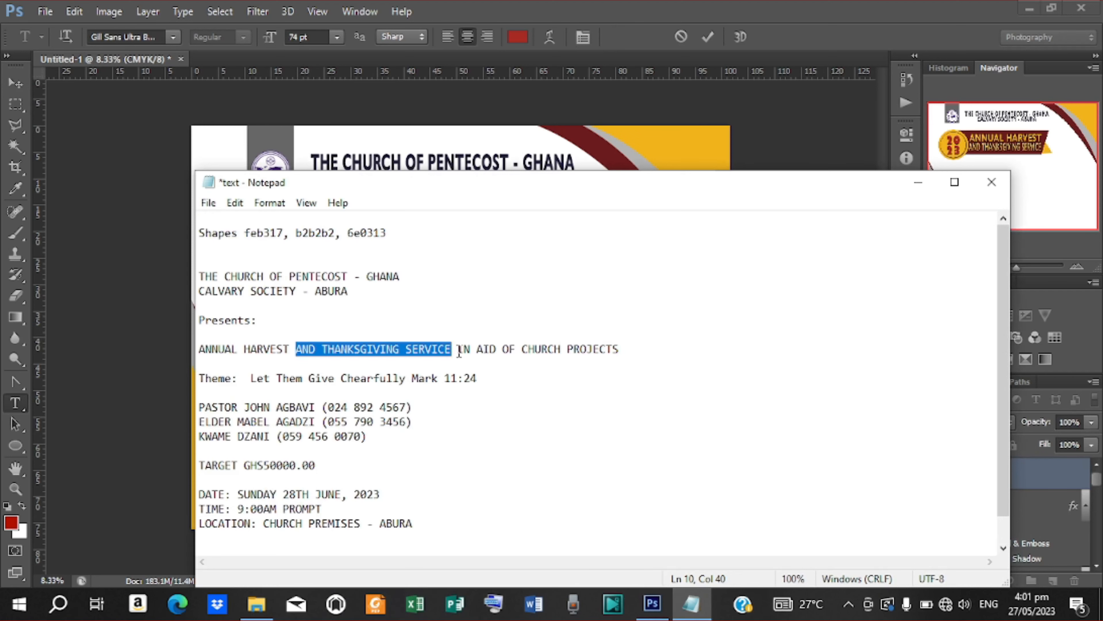
{"action": "left_click_drag", "start_coordinate": [458, 350], "coordinate": [644, 352]}
{"action": "left_click", "coordinate": [652, 156]}
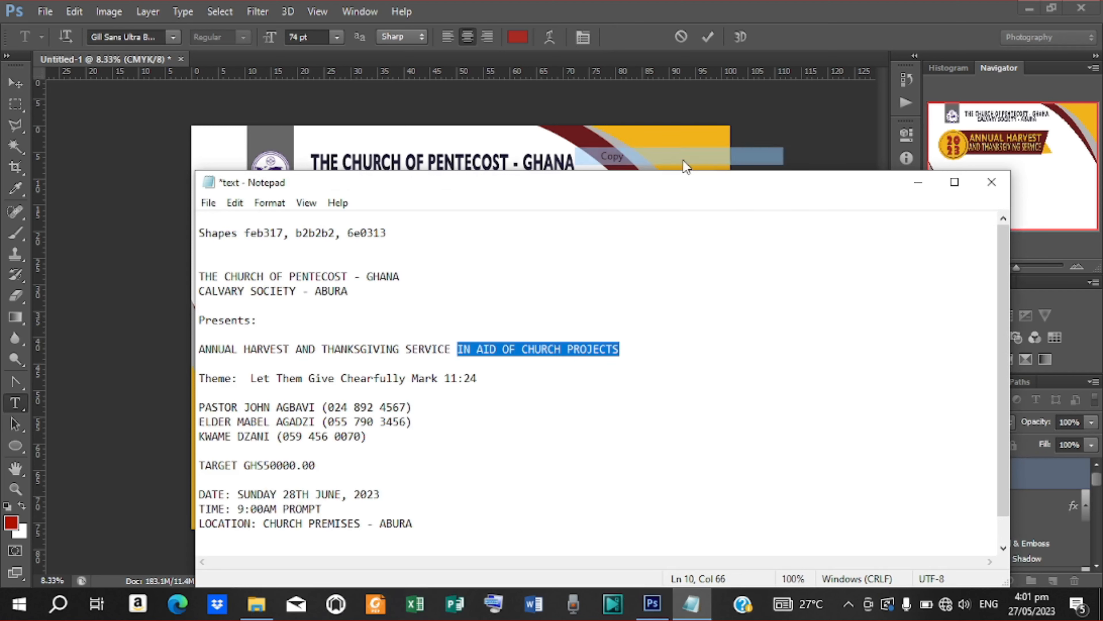
{"action": "left_click", "coordinate": [918, 182]}
{"action": "key", "text": "ctrl+v"}
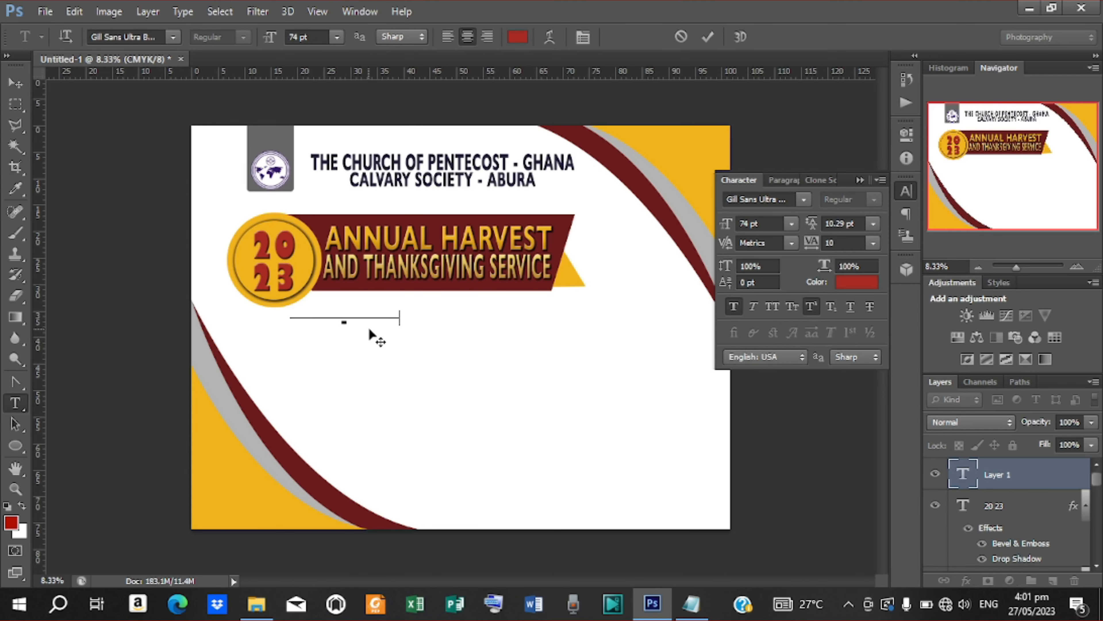
{"action": "left_click", "coordinate": [707, 35]}
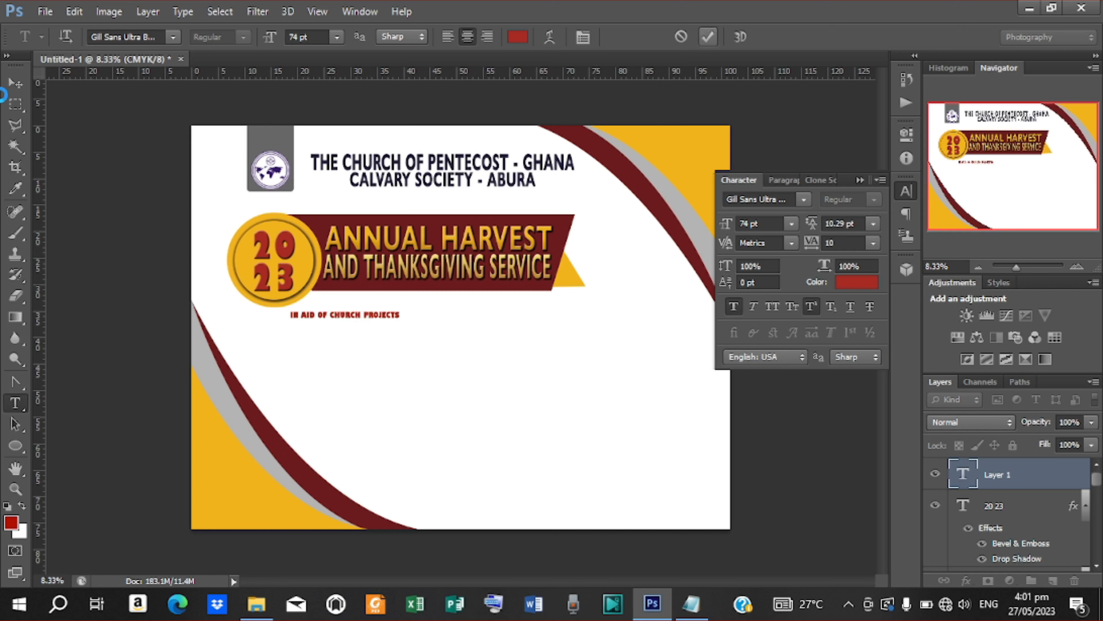
Step: Move the phrase under the banner and enlarge it to 126.51 pt
{"action": "left_click", "coordinate": [9, 85]}
{"action": "left_click_drag", "start_coordinate": [369, 319], "coordinate": [518, 316]}
{"action": "left_click", "coordinate": [481, 308]}
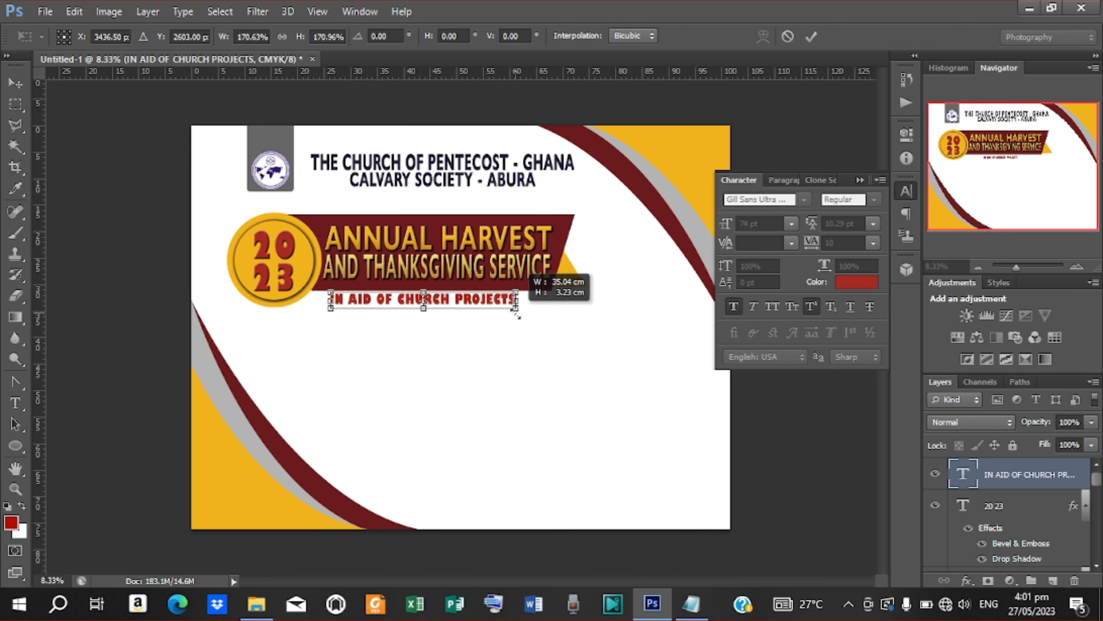
{"action": "left_click", "coordinate": [812, 36]}
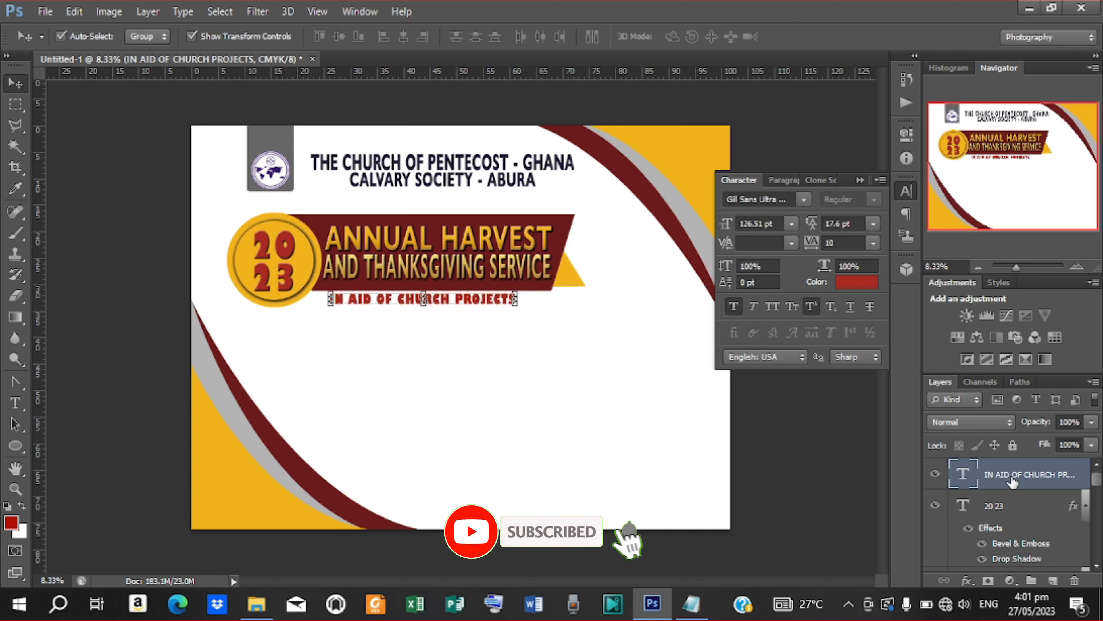
Step: Give IN AID OF CHURCH PROJECTS a 75% opacity drop shadow, 1 px distance, 5 px size
{"action": "scroll", "coordinate": [1013, 482], "scroll_direction": "down", "scroll_amount": 1}
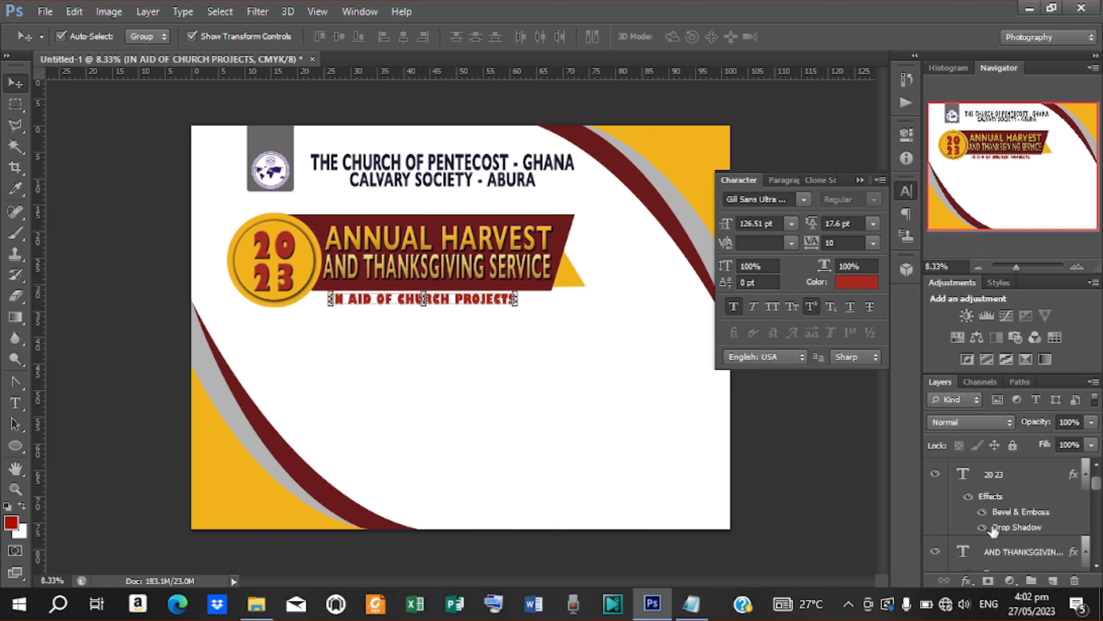
{"action": "scroll", "coordinate": [974, 569], "scroll_direction": "up", "scroll_amount": 1}
{"action": "left_click", "coordinate": [966, 581]}
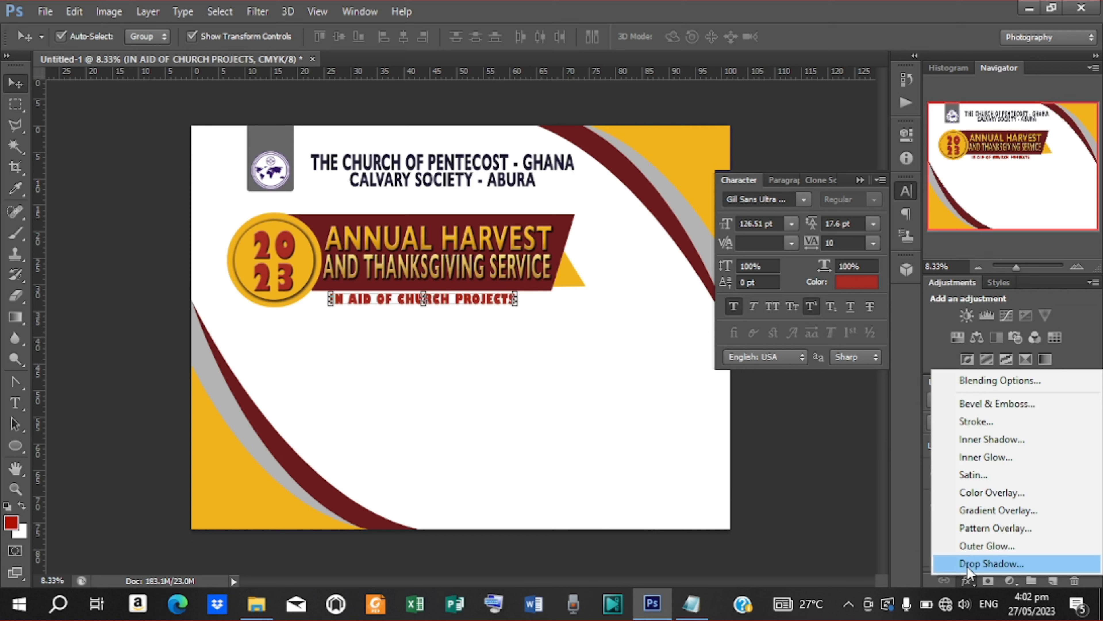
{"action": "left_click", "coordinate": [982, 564]}
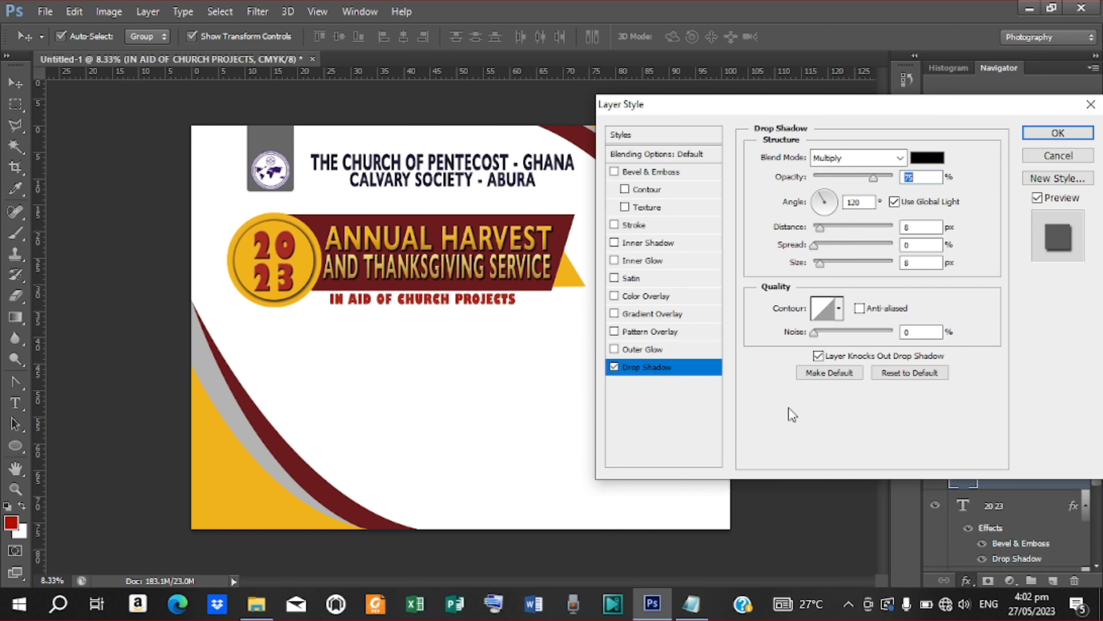
{"action": "left_click_drag", "start_coordinate": [822, 264], "coordinate": [815, 231]}
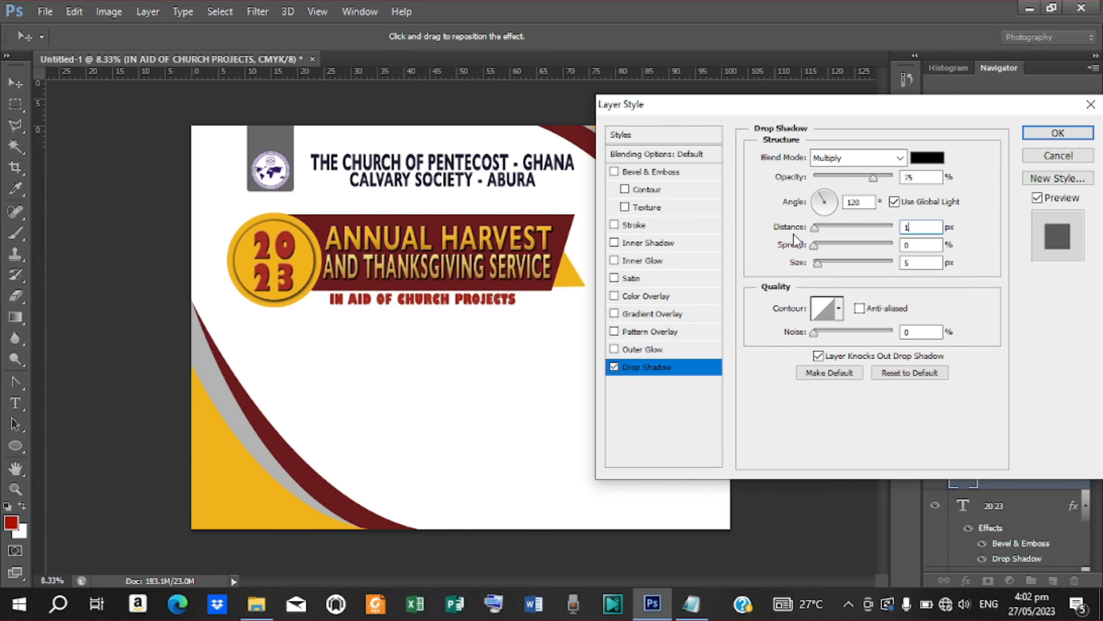
{"action": "key", "text": "ctrl+plus"}
{"action": "key", "text": "ctrl+plus"}
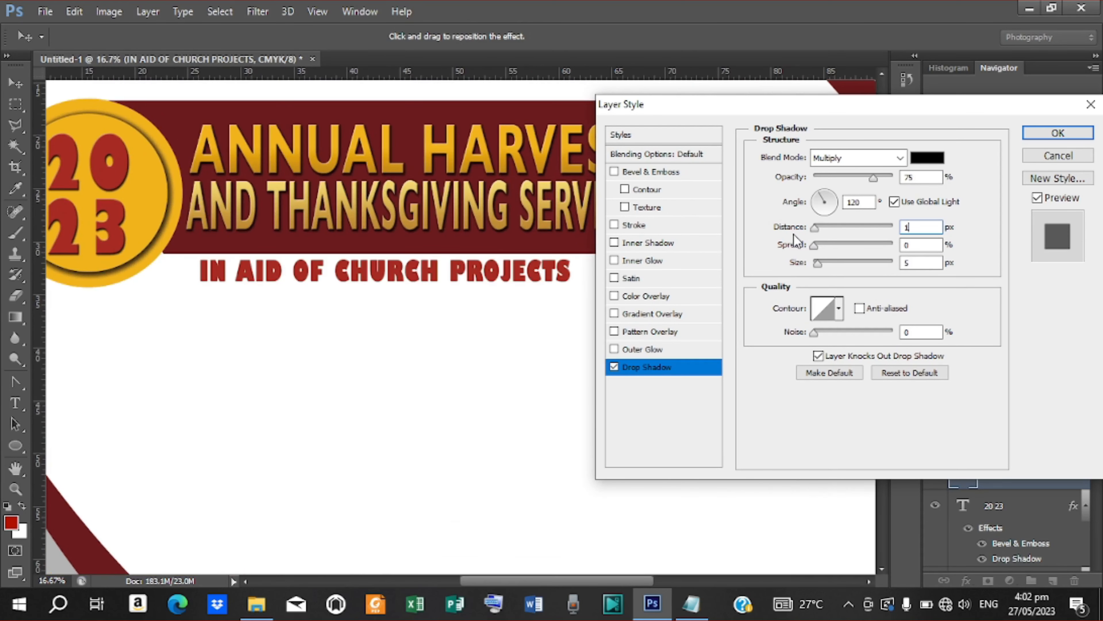
{"action": "key", "text": "Return"}
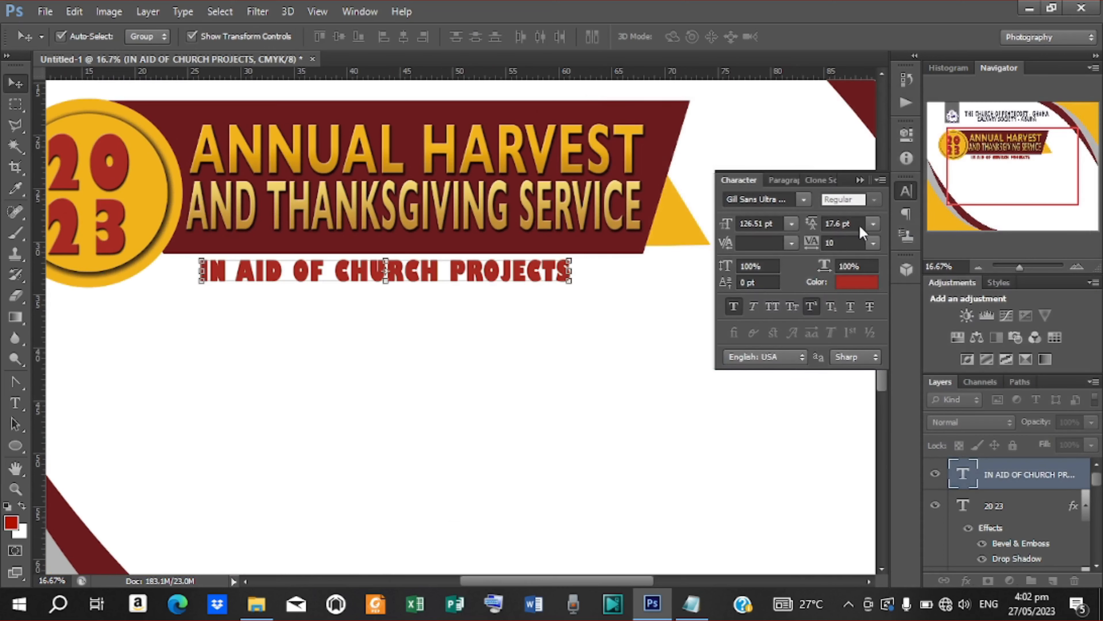
Step: Set the IN AID OF CHURCH PROJECTS line in the Hanson font
{"action": "left_click", "coordinate": [803, 199]}
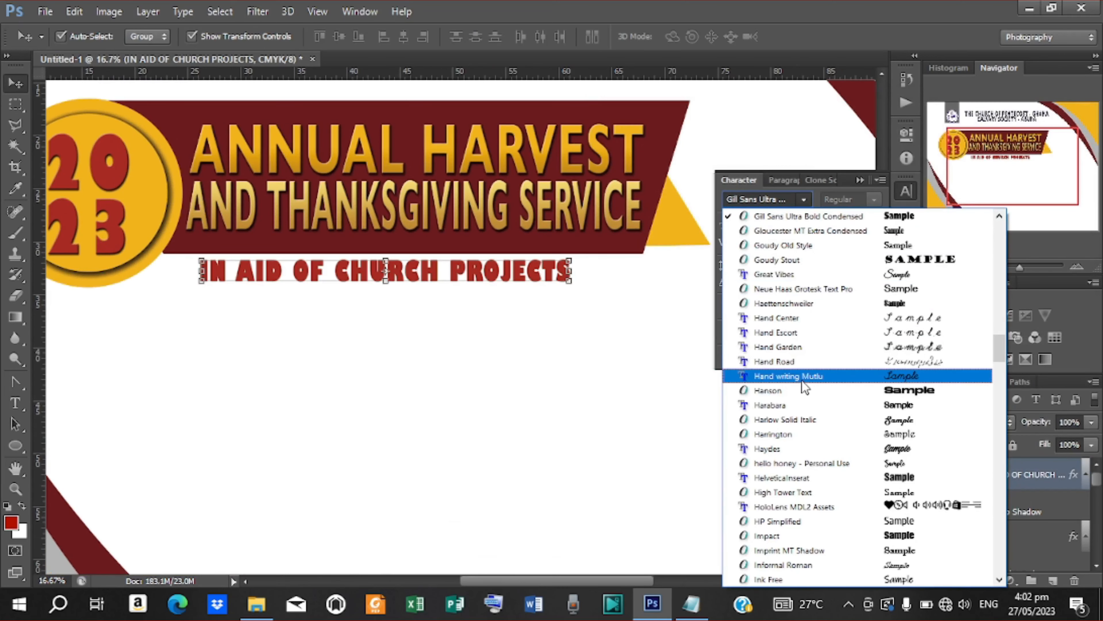
{"action": "scroll", "coordinate": [800, 374], "scroll_direction": "up", "scroll_amount": 7}
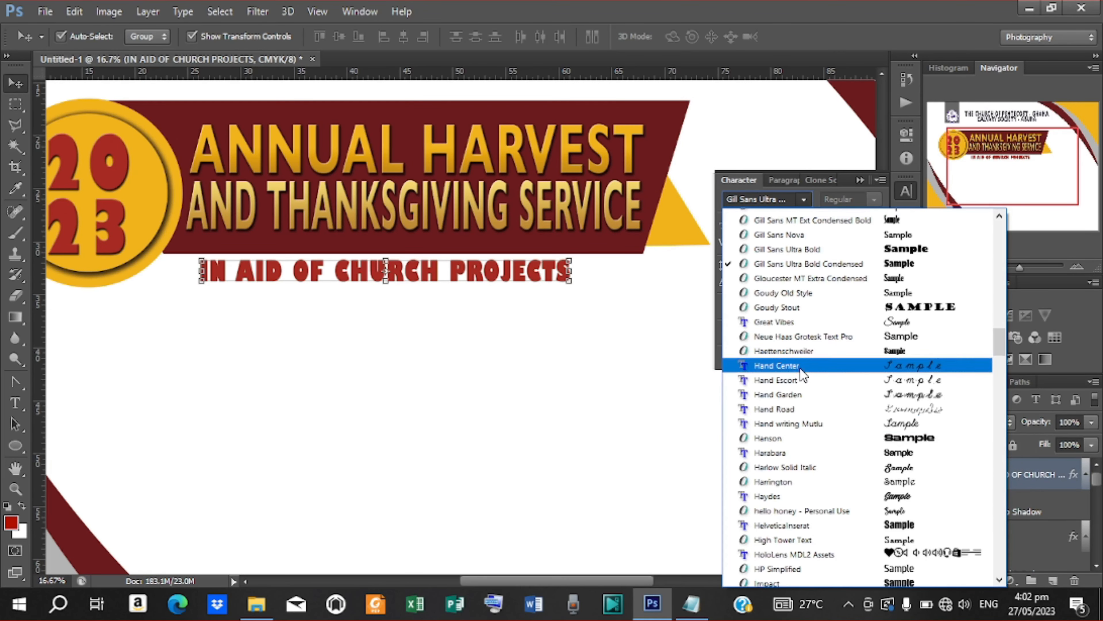
{"action": "scroll", "coordinate": [803, 366], "scroll_direction": "up", "scroll_amount": 12}
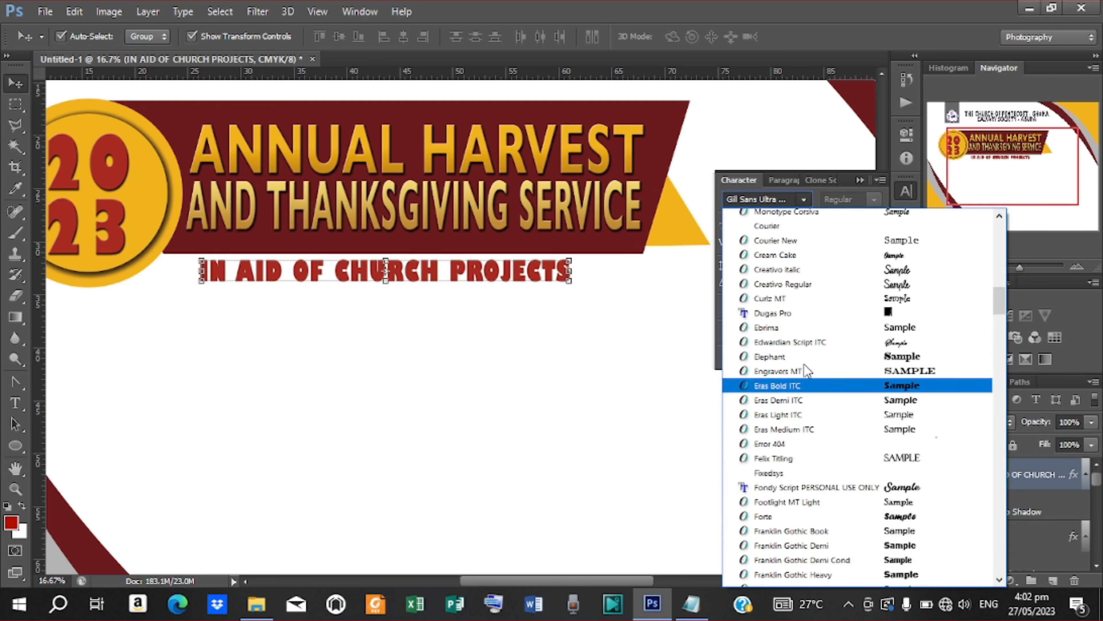
{"action": "scroll", "coordinate": [804, 364], "scroll_direction": "down", "scroll_amount": 7}
{"action": "scroll", "coordinate": [806, 362], "scroll_direction": "down", "scroll_amount": 15}
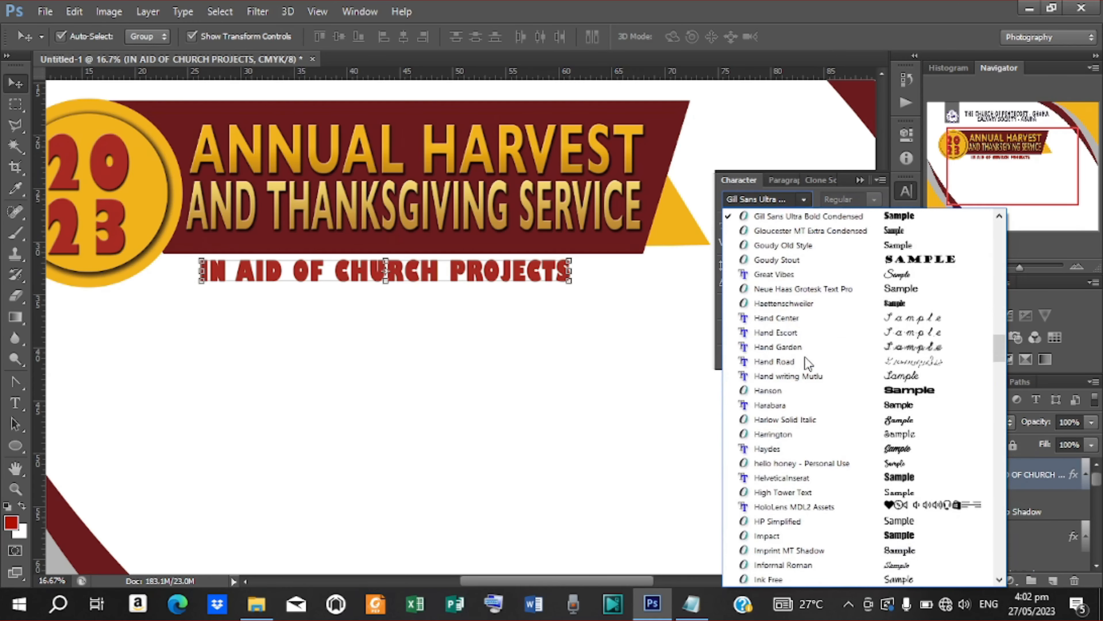
{"action": "scroll", "coordinate": [804, 357], "scroll_direction": "down", "scroll_amount": 1}
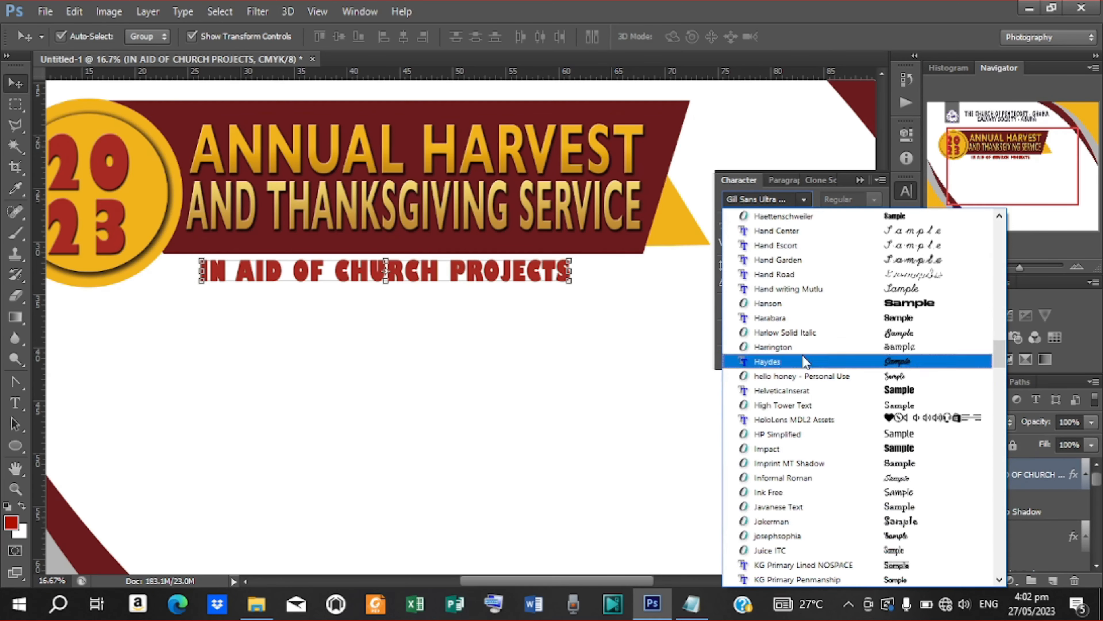
{"action": "left_click", "coordinate": [783, 306]}
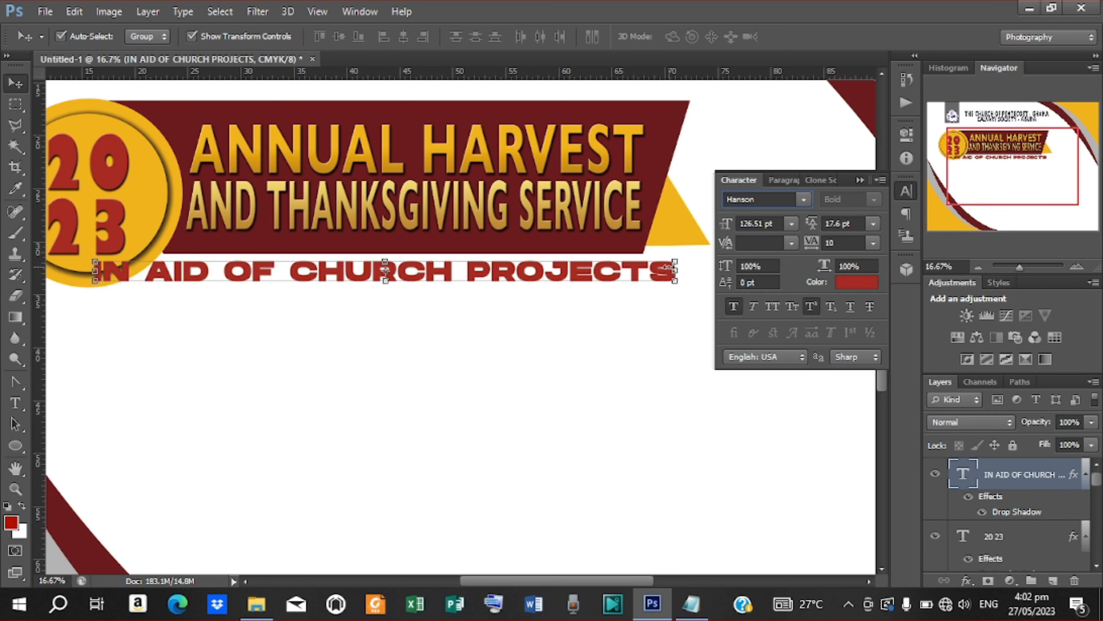
Step: Narrow the line to 59.59% width and nudge it up, centred under the banner
{"action": "left_click_drag", "start_coordinate": [675, 267], "coordinate": [558, 272]}
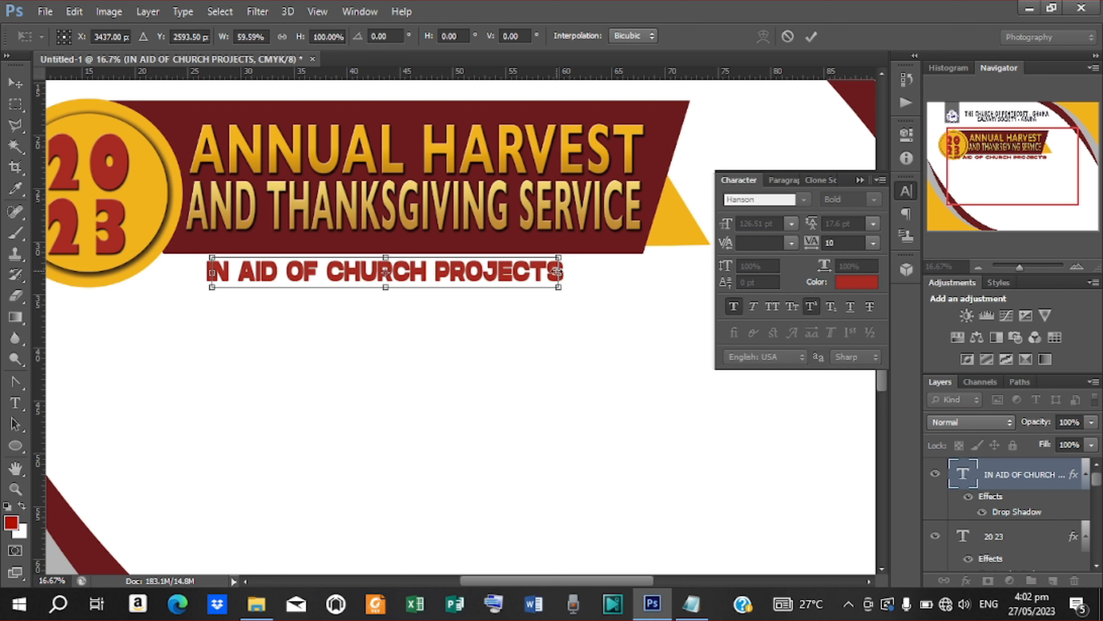
{"action": "left_click", "coordinate": [812, 36]}
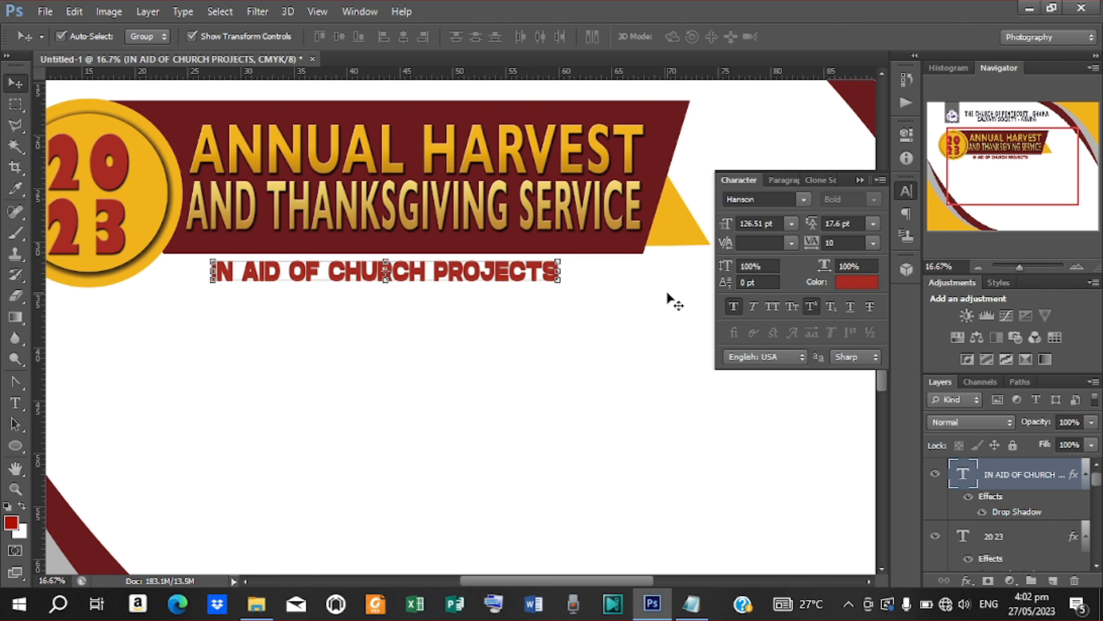
{"action": "key", "text": "ctrl+minus"}
{"action": "key", "text": "ctrl+minus"}
{"action": "key", "text": "ctrl+minus"}
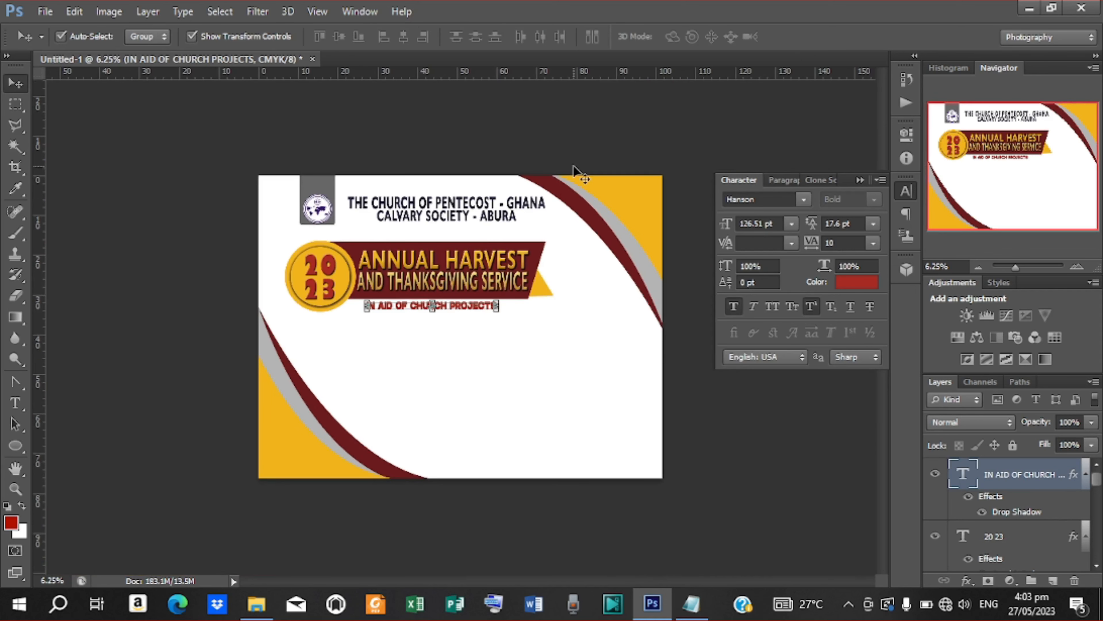
{"action": "left_click", "coordinate": [590, 155]}
{"action": "left_click", "coordinate": [452, 306]}
{"action": "key", "text": "Up"}
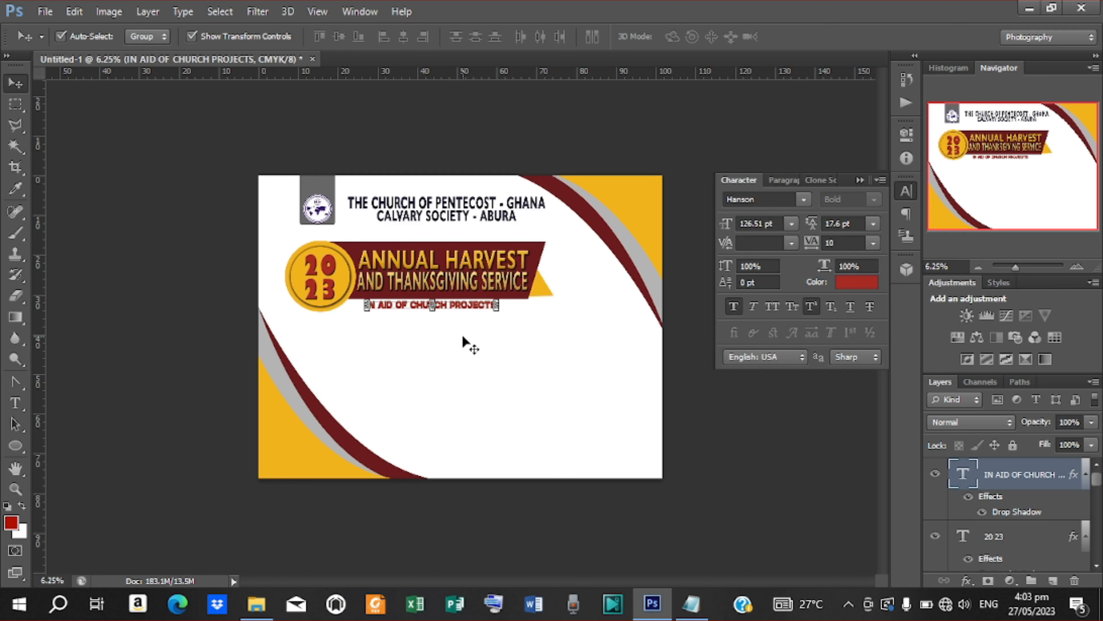
{"action": "left_click", "coordinate": [15, 489]}
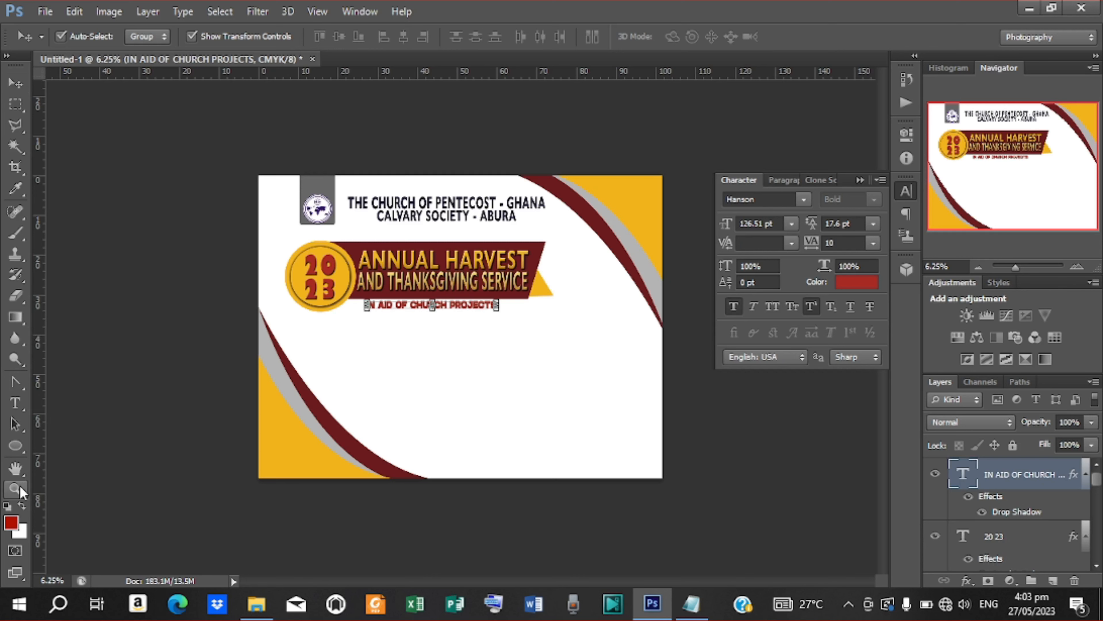
{"action": "left_click", "coordinate": [484, 37]}
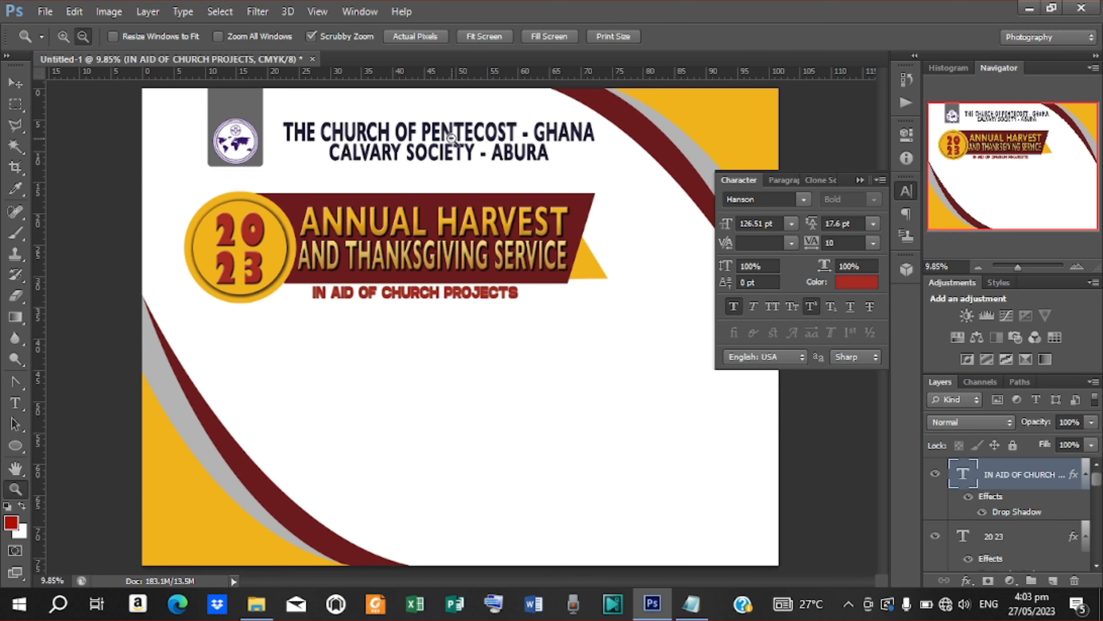
Step: Duplicate the IN AID OF CHURCH PROJECTS line and move the copy below it
{"action": "left_click", "coordinate": [15, 82]}
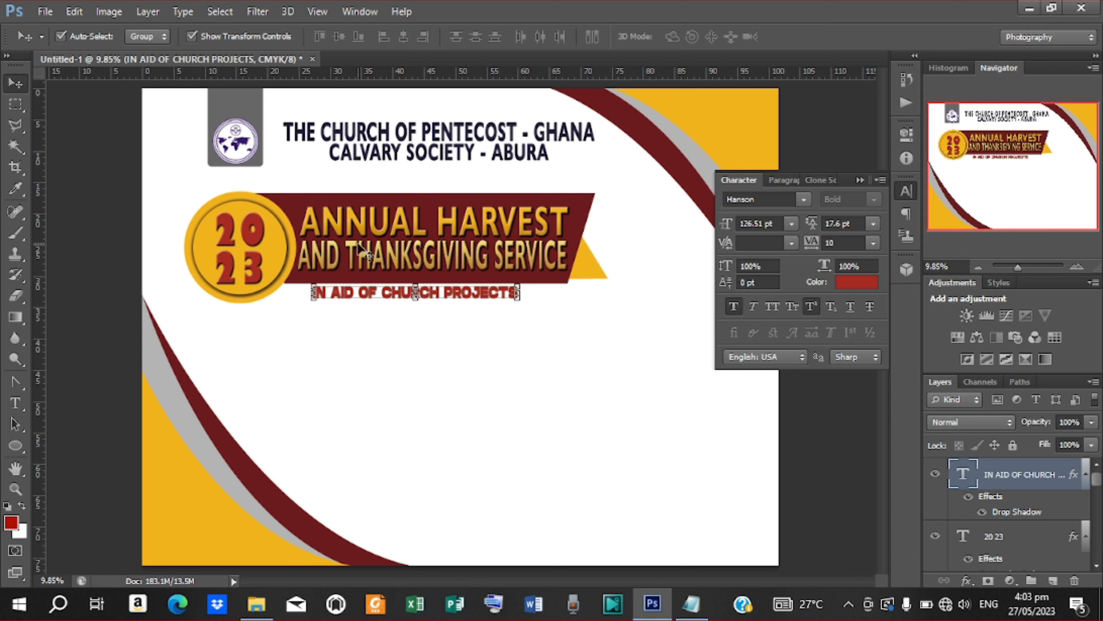
{"action": "left_click_drag", "start_coordinate": [397, 295], "coordinate": [399, 297]}
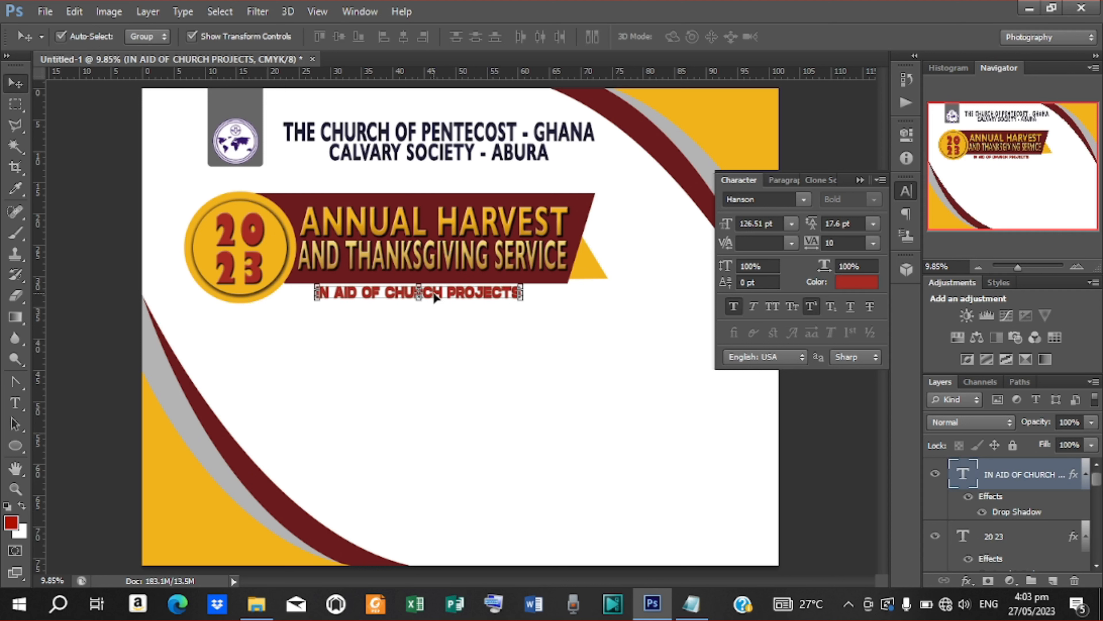
{"action": "key", "text": "ctrl+j"}
{"action": "left_click_drag", "start_coordinate": [437, 306], "coordinate": [437, 344]}
Step: Replace the copy's text with Let Them Give Chearfully from the Notepad theme line
{"action": "key", "text": "t"}
{"action": "left_click", "coordinate": [317, 330]}
{"action": "key", "text": "ctrl+a"}
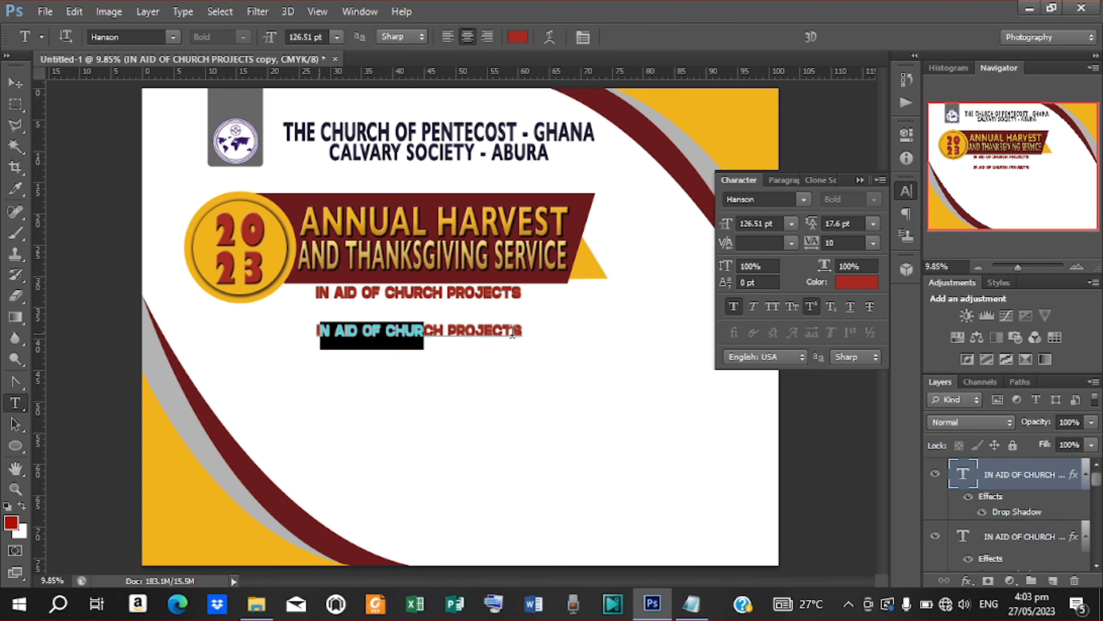
{"action": "left_click", "coordinate": [691, 603]}
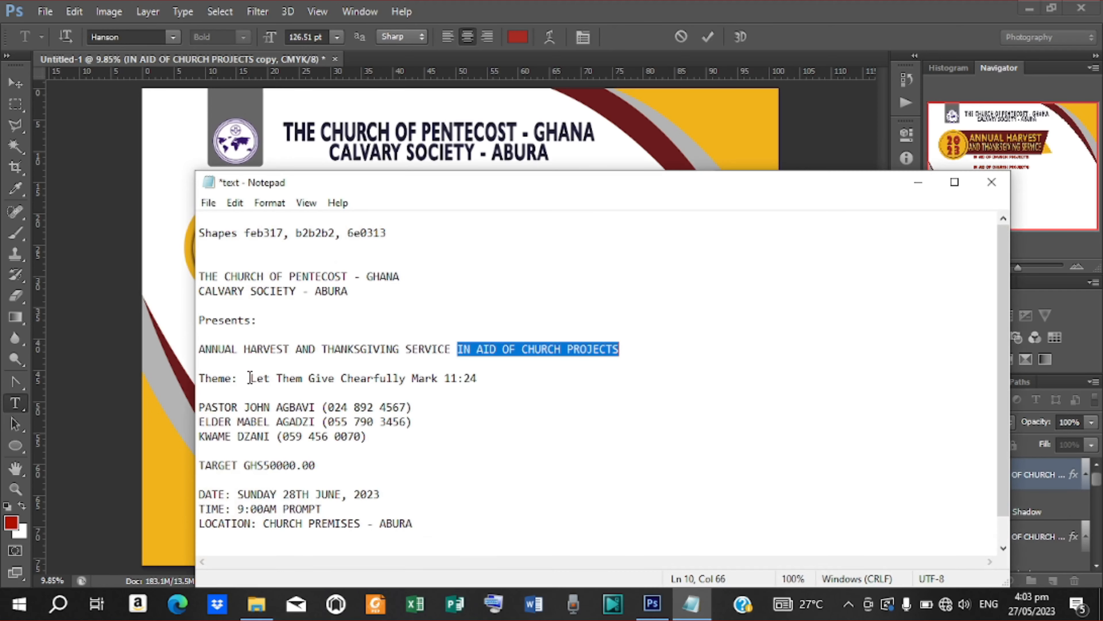
{"action": "left_click_drag", "start_coordinate": [251, 378], "coordinate": [402, 379]}
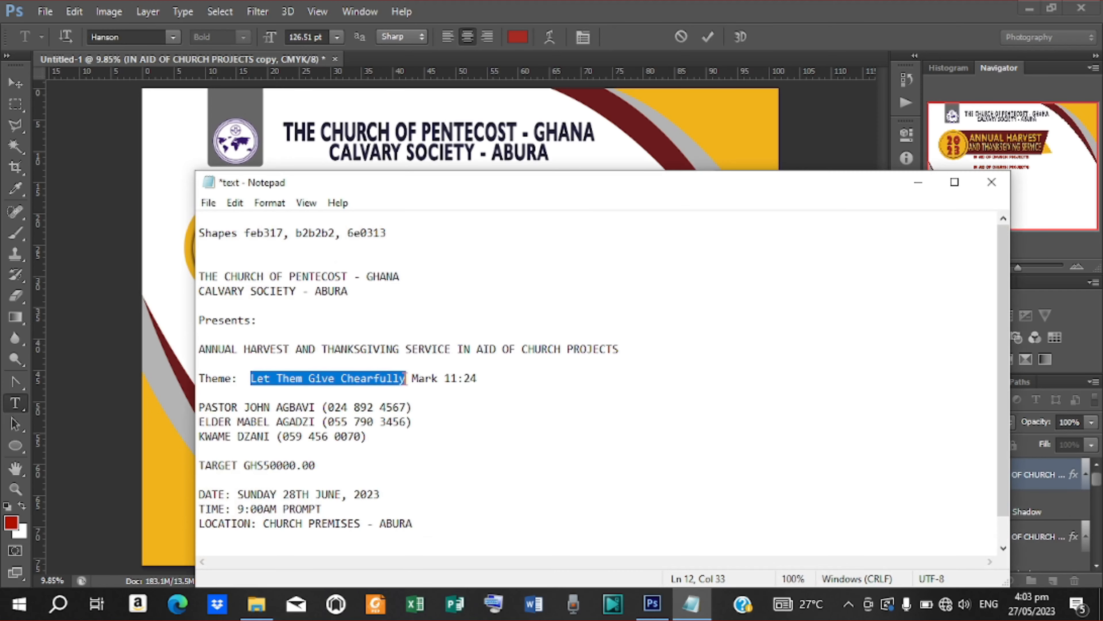
{"action": "right_click", "coordinate": [394, 381]}
{"action": "left_click", "coordinate": [452, 182]}
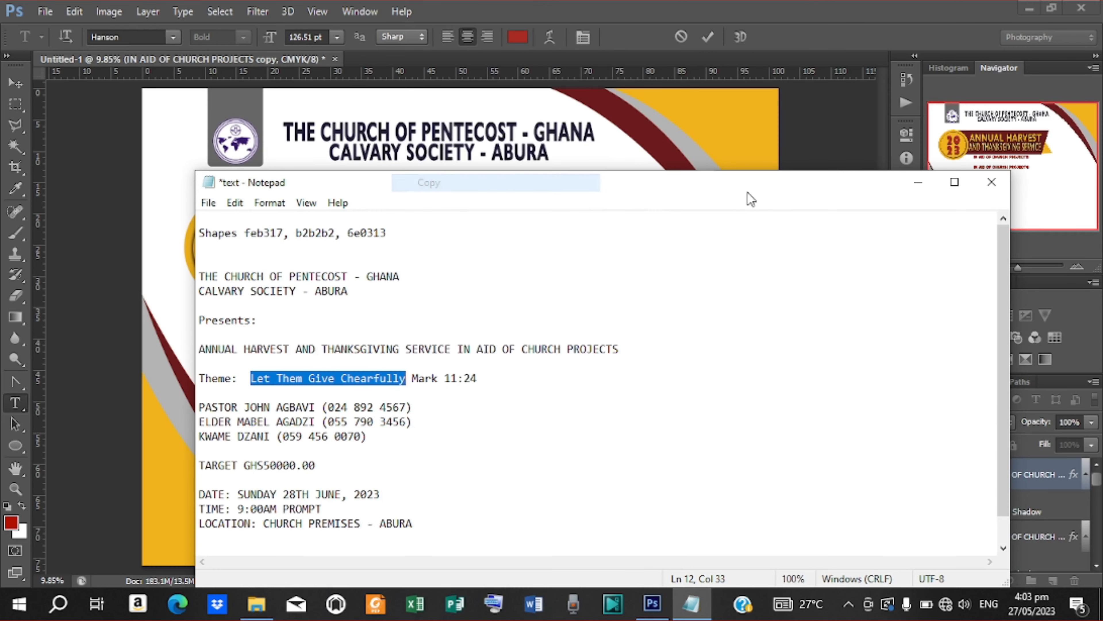
{"action": "left_click", "coordinate": [923, 180]}
{"action": "key", "text": "ctrl+v"}
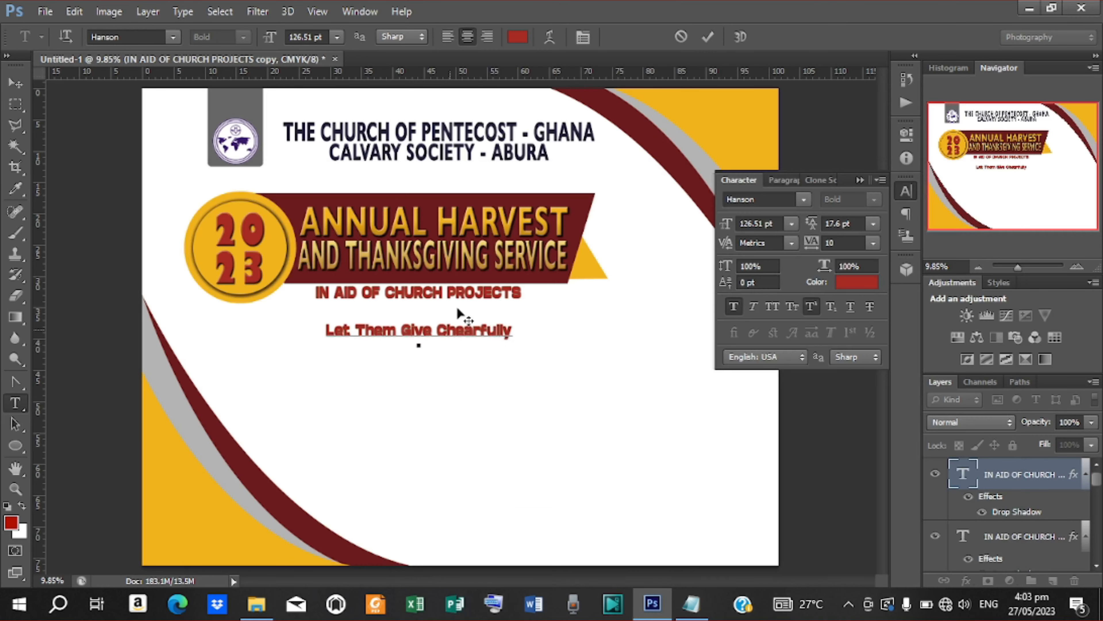
{"action": "left_click", "coordinate": [708, 37]}
Step: Enlarge the Let Them Give Chearfully line to about 130% and reposition it slightly
{"action": "left_click", "coordinate": [15, 83]}
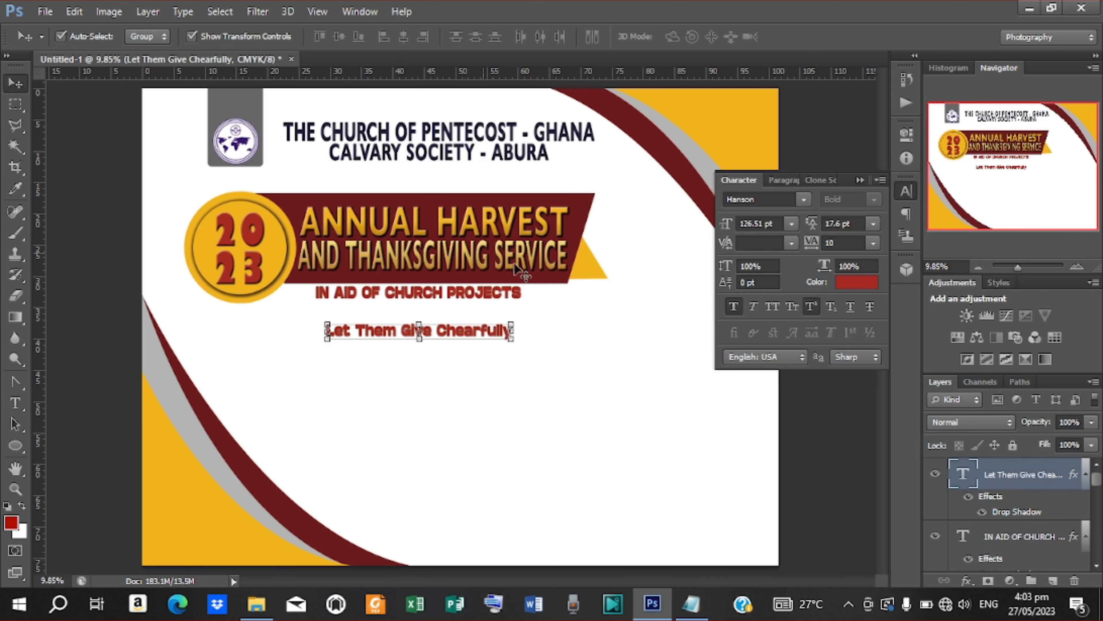
{"action": "left_click", "coordinate": [512, 341]}
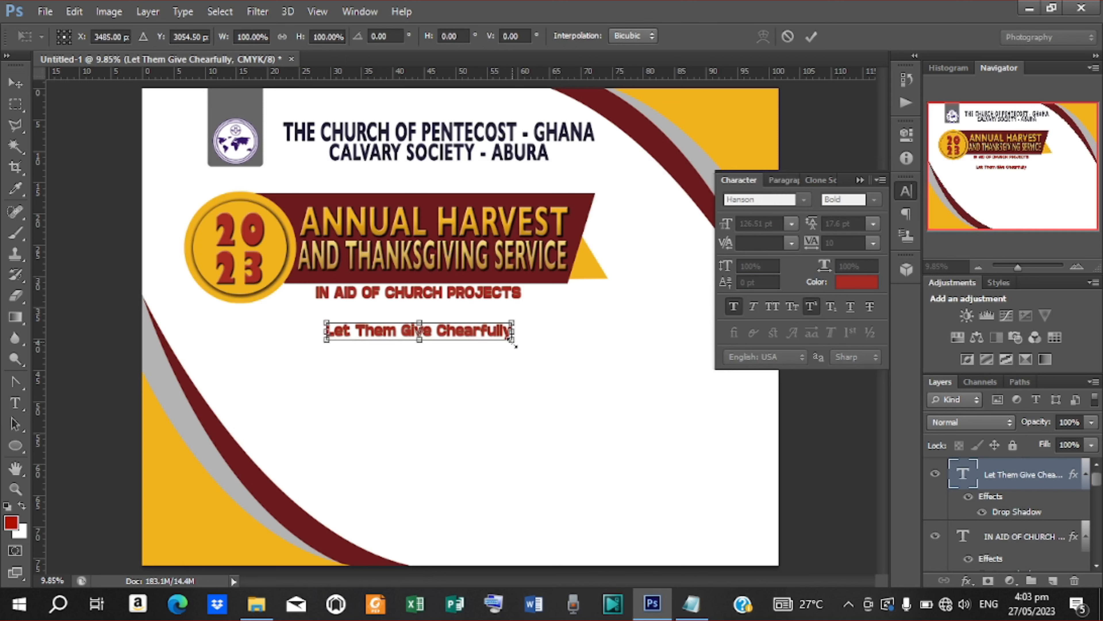
{"action": "left_click_drag", "start_coordinate": [514, 346], "coordinate": [535, 331]}
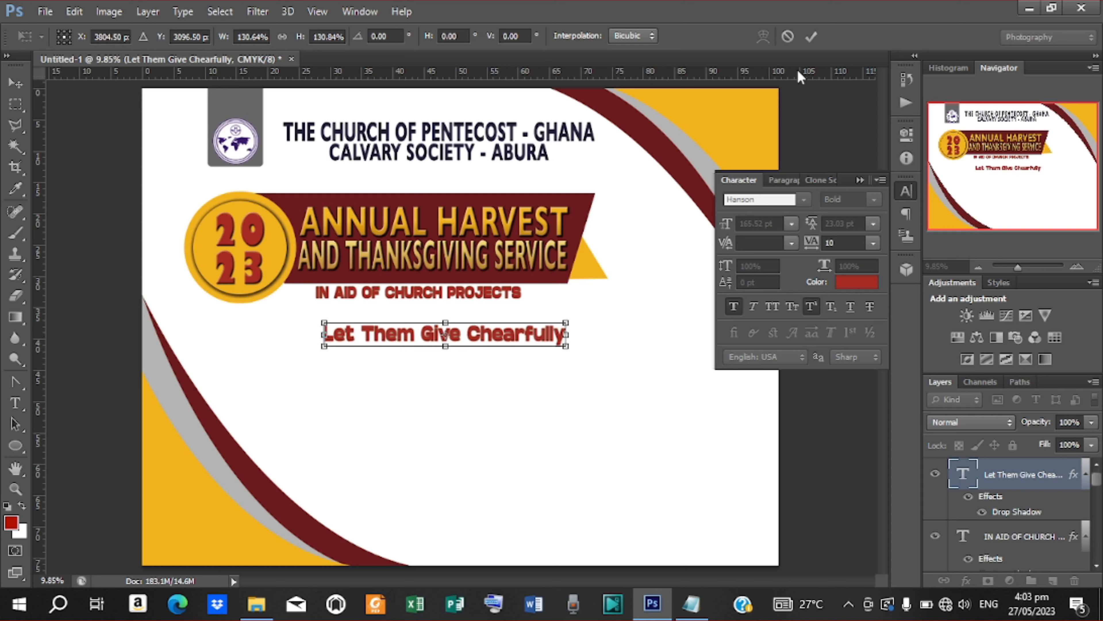
{"action": "left_click", "coordinate": [811, 36]}
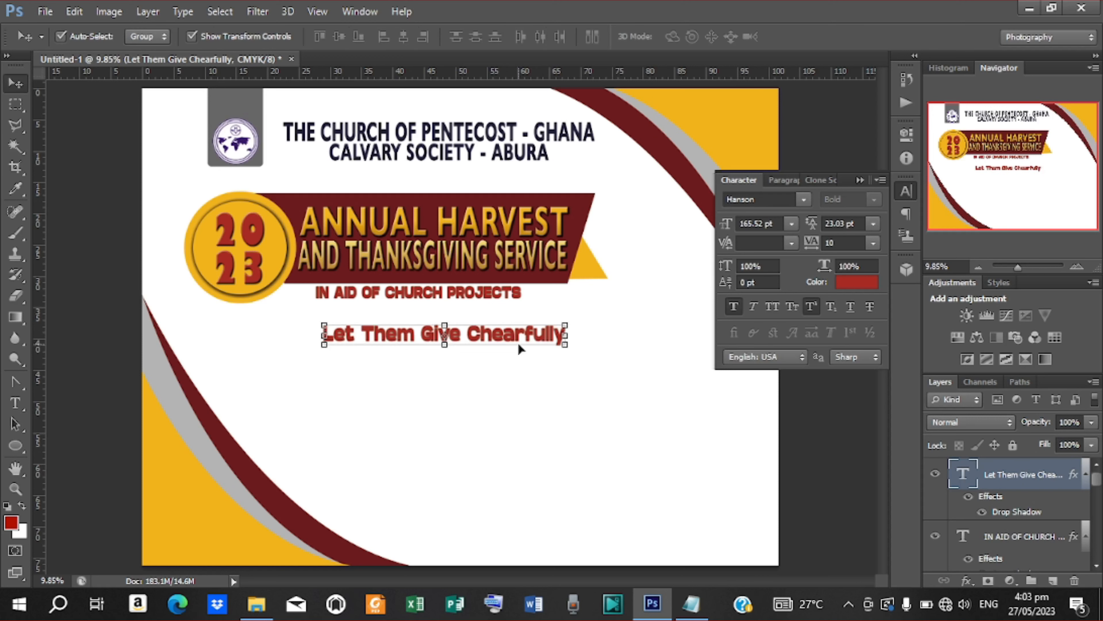
{"action": "left_click_drag", "start_coordinate": [513, 343], "coordinate": [507, 346]}
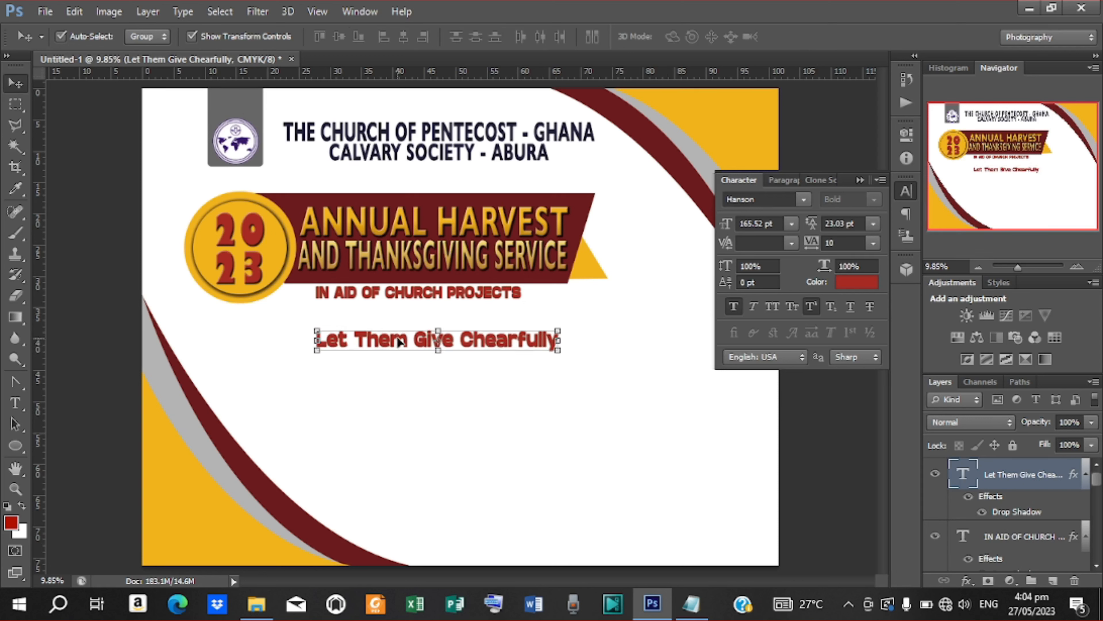
Step: Recolour the theme line dark navy (#1e1e36) sampled from the title text
{"action": "left_click", "coordinate": [867, 284]}
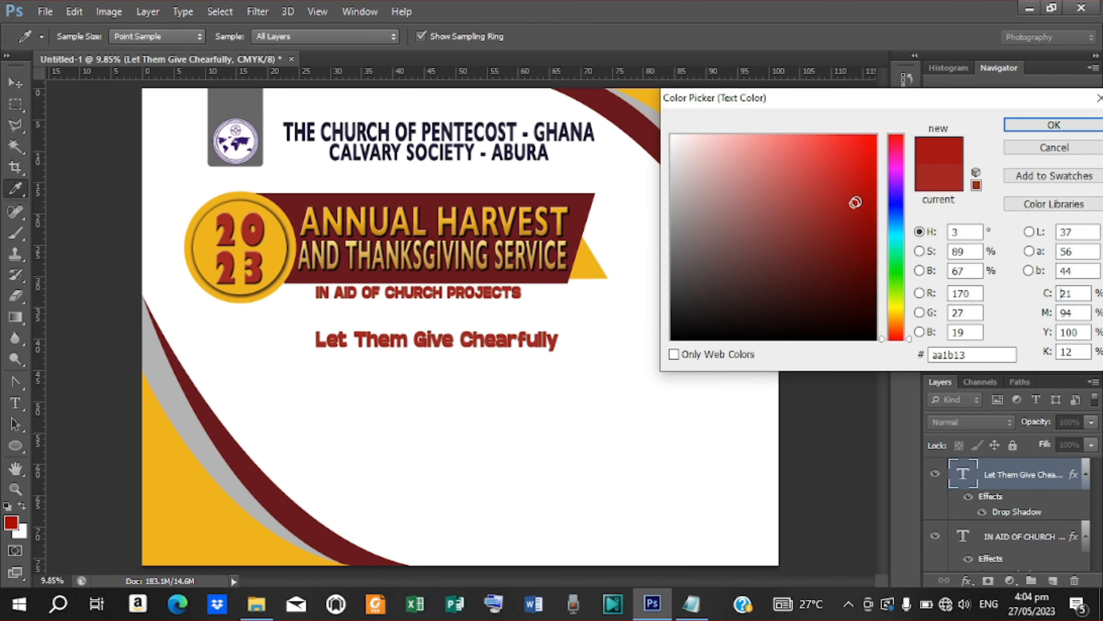
{"action": "mouse_move", "coordinate": [856, 202]}
{"action": "left_mouse_down"}
{"action": "mouse_move", "coordinate": [878, 179]}
{"action": "mouse_move", "coordinate": [888, 187]}
{"action": "left_mouse_up"}
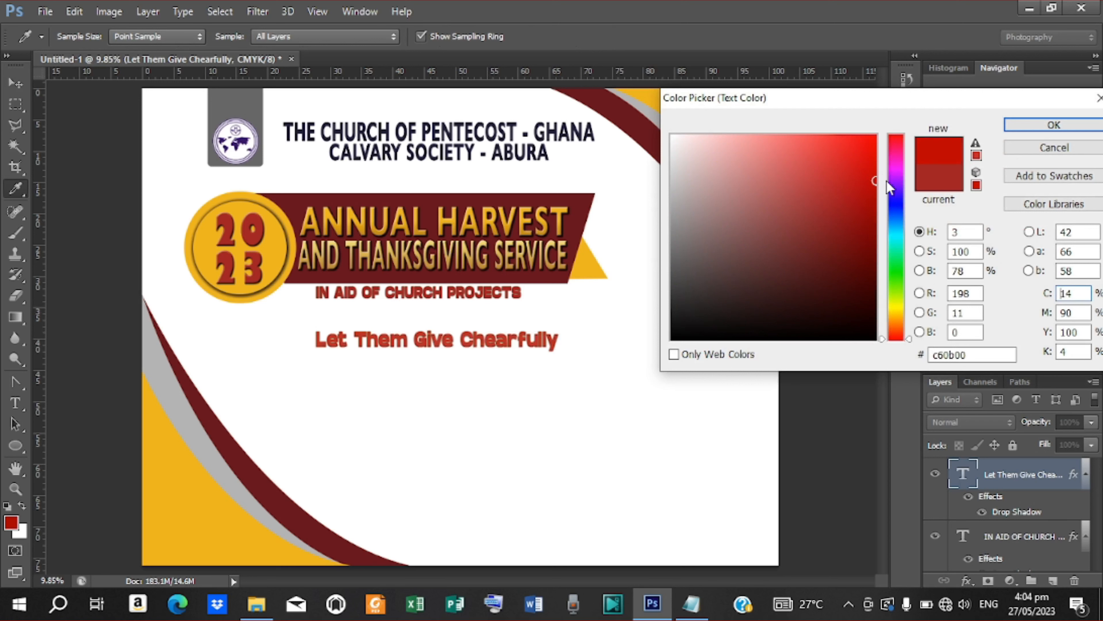
{"action": "left_click", "coordinate": [874, 193]}
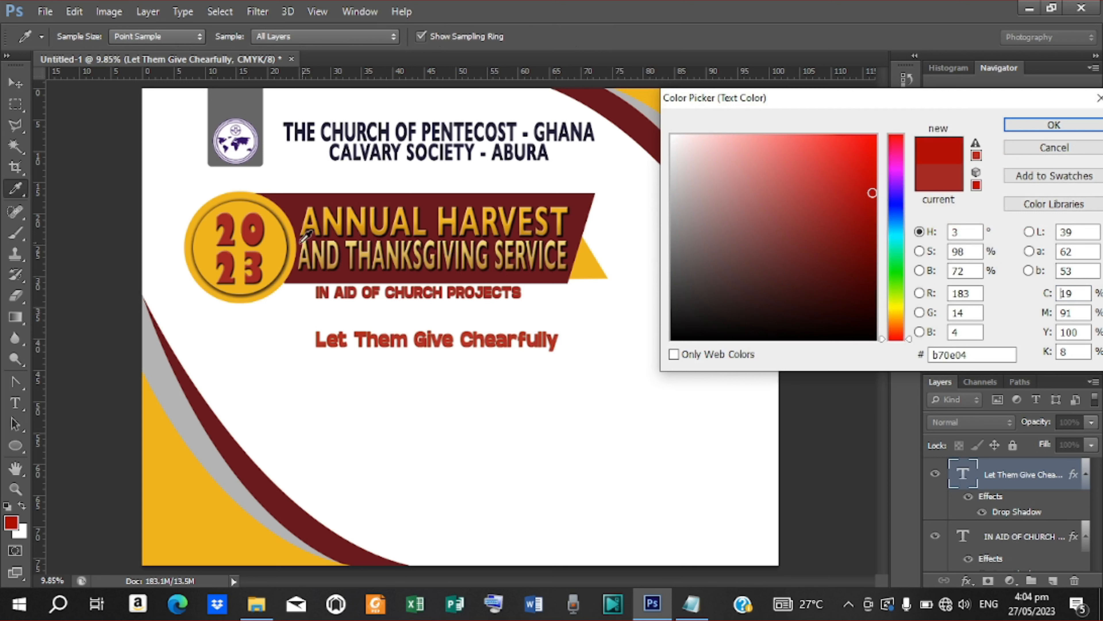
{"action": "left_click", "coordinate": [276, 241]}
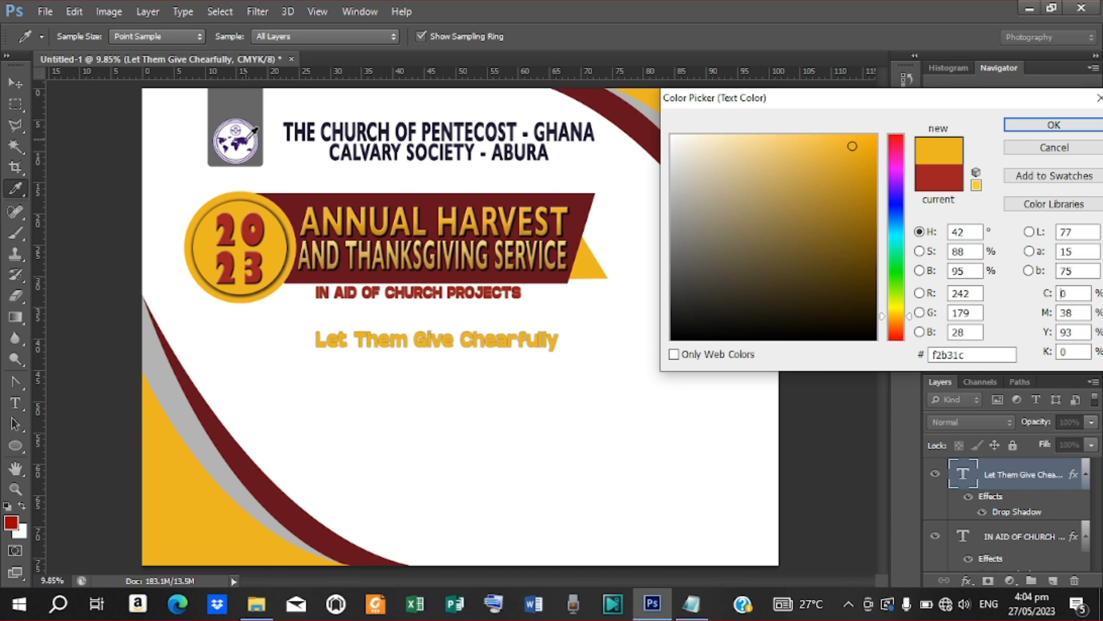
{"action": "left_click", "coordinate": [245, 140]}
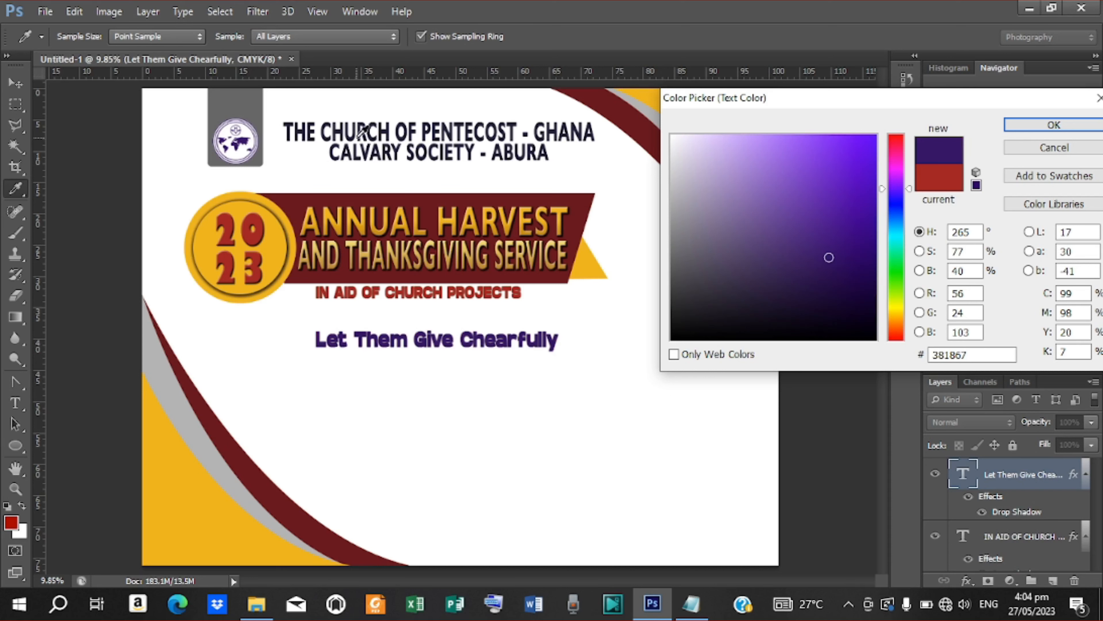
{"action": "left_click", "coordinate": [359, 129]}
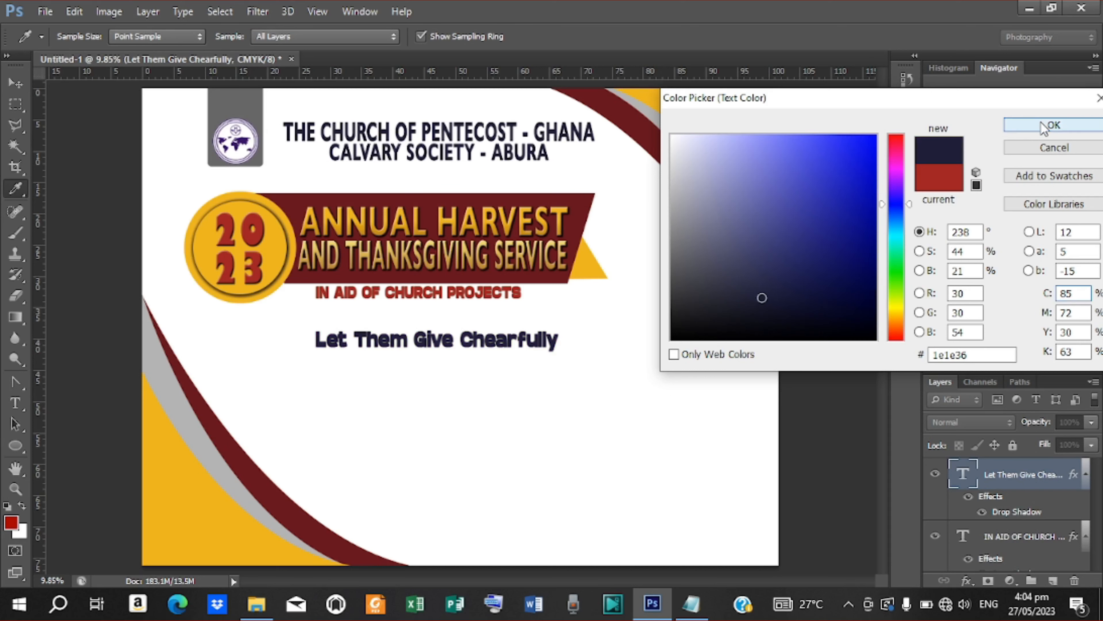
{"action": "left_click", "coordinate": [1054, 125]}
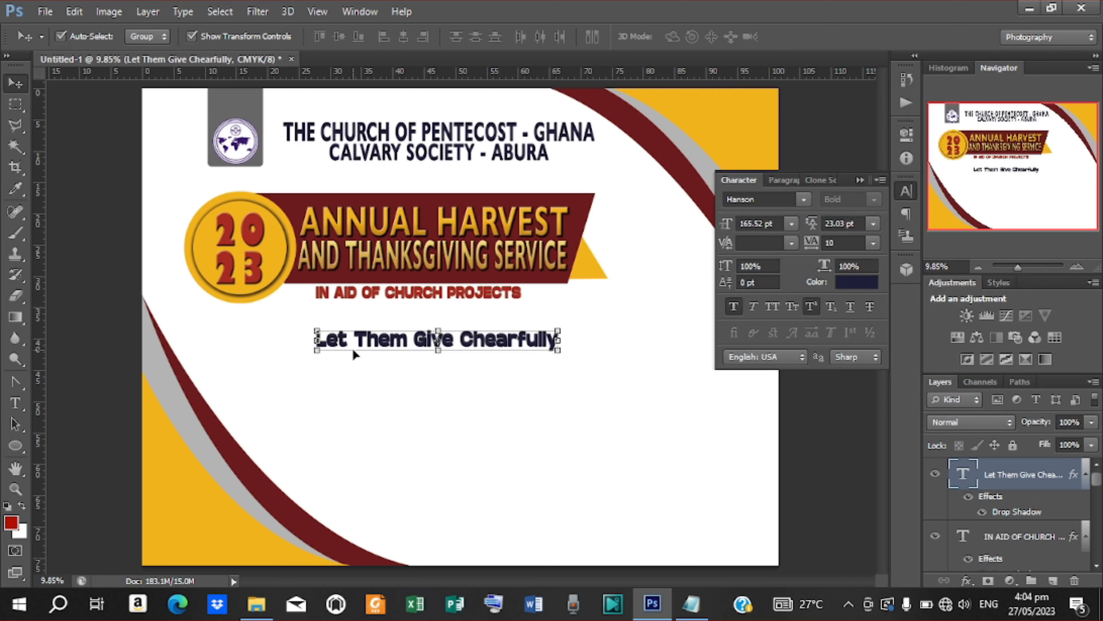
Step: Add a 'Theme:' text line below the theme line, copied from the Notepad notes
{"action": "key", "text": "t"}
{"action": "left_click", "coordinate": [305, 382]}
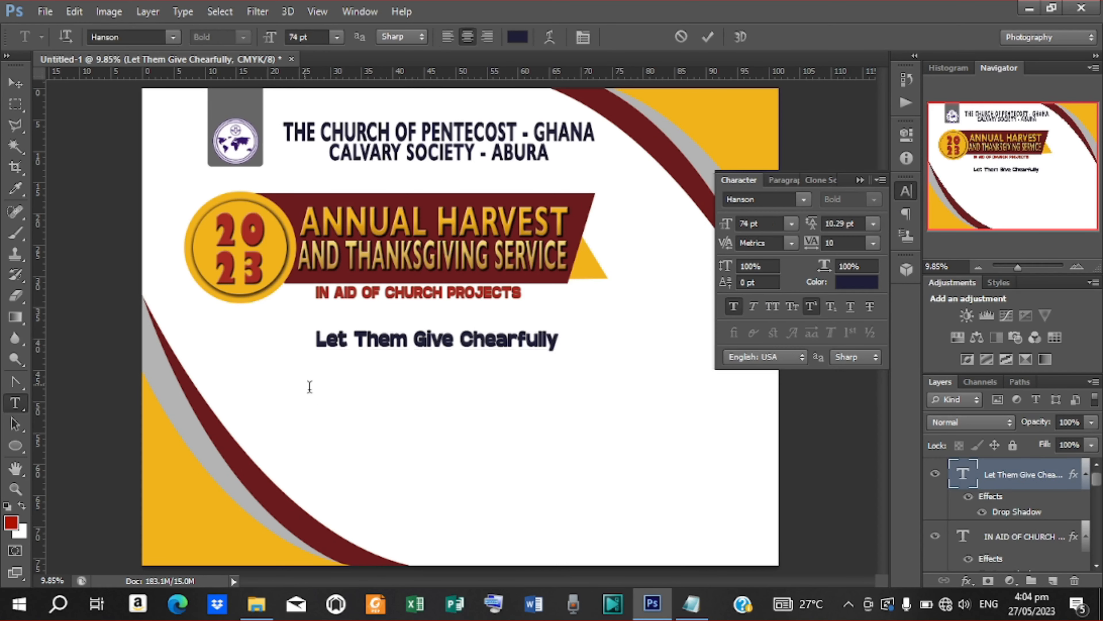
{"action": "left_click", "coordinate": [690, 604]}
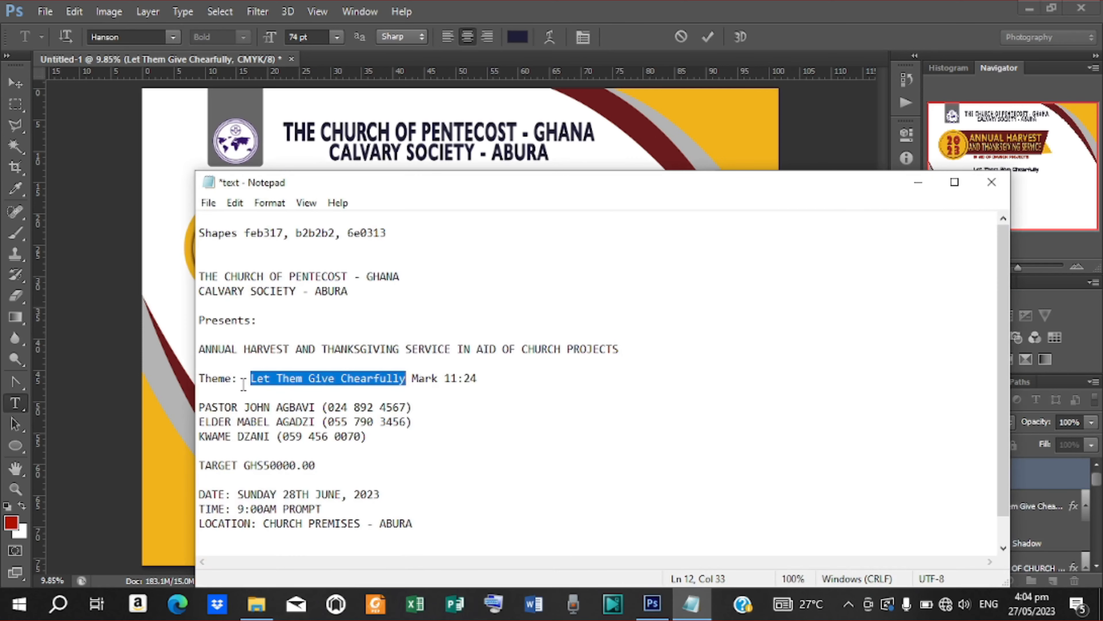
{"action": "left_click_drag", "start_coordinate": [243, 384], "coordinate": [200, 386]}
{"action": "right_click", "coordinate": [215, 379]}
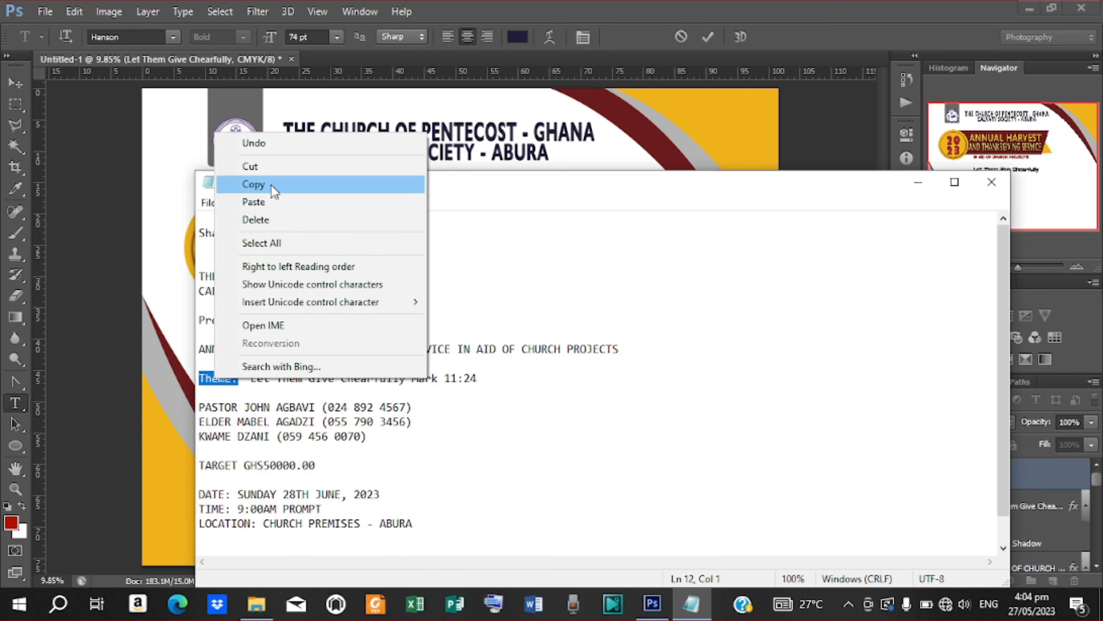
{"action": "left_click", "coordinate": [250, 182]}
{"action": "left_click", "coordinate": [908, 186]}
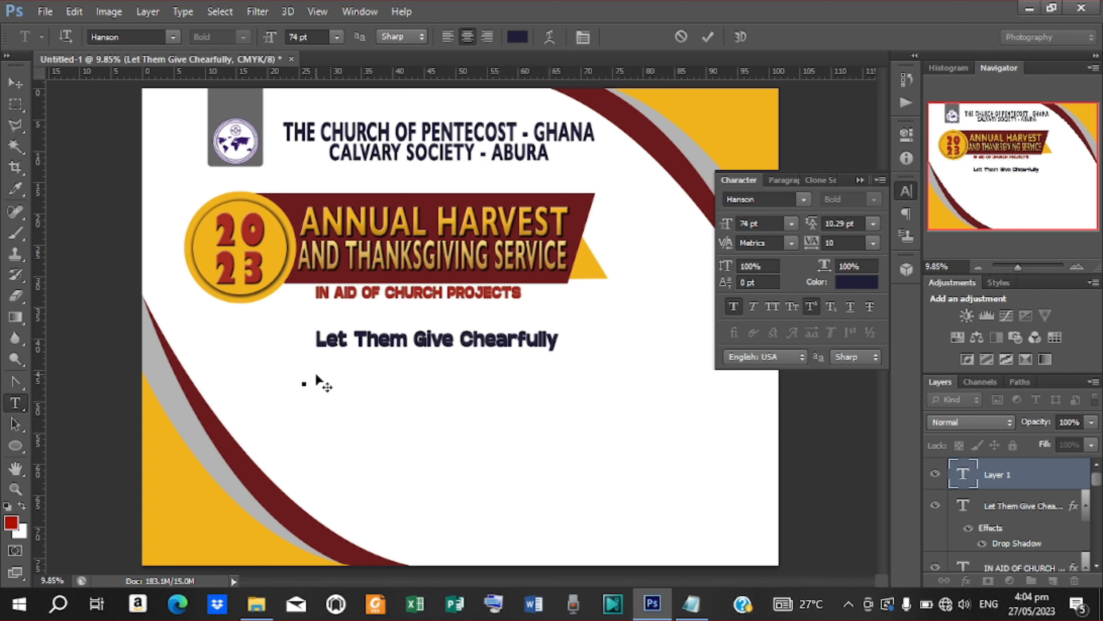
{"action": "key", "text": "ctrl+v"}
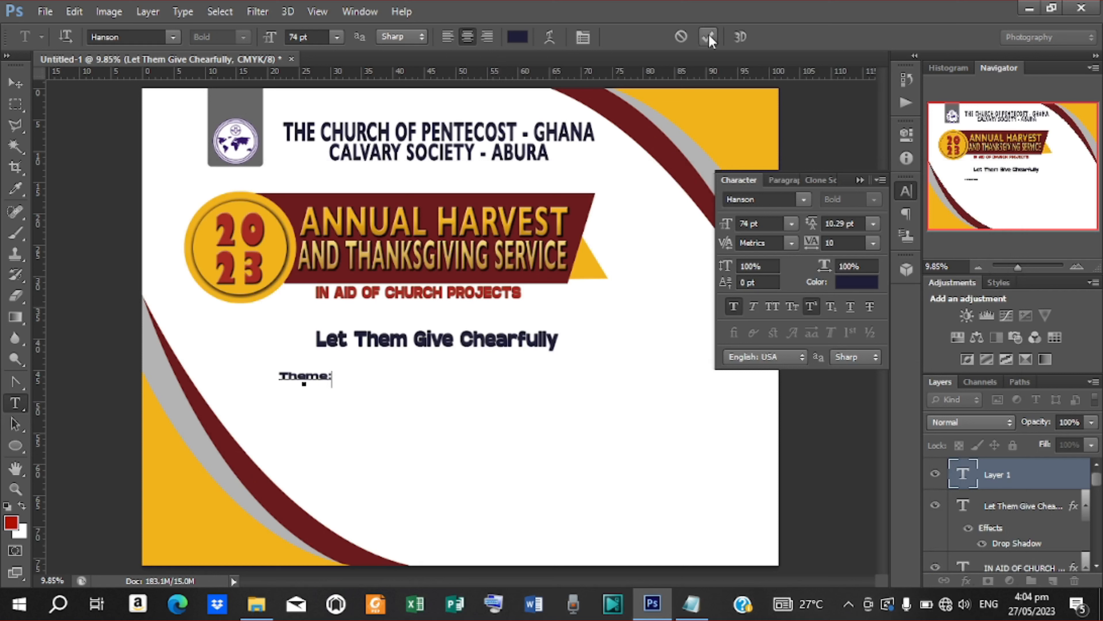
{"action": "left_click", "coordinate": [803, 201]}
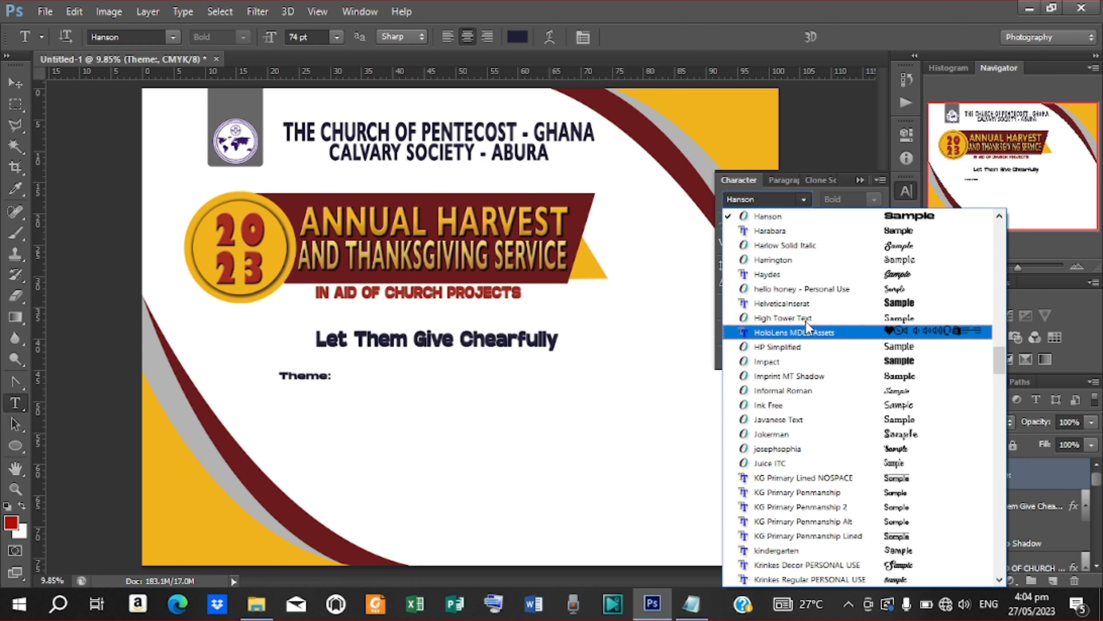
Step: Set Theme: in the hello honey script font, enlarged about 5.5x and coloured banner maroon
{"action": "left_click", "coordinate": [802, 288]}
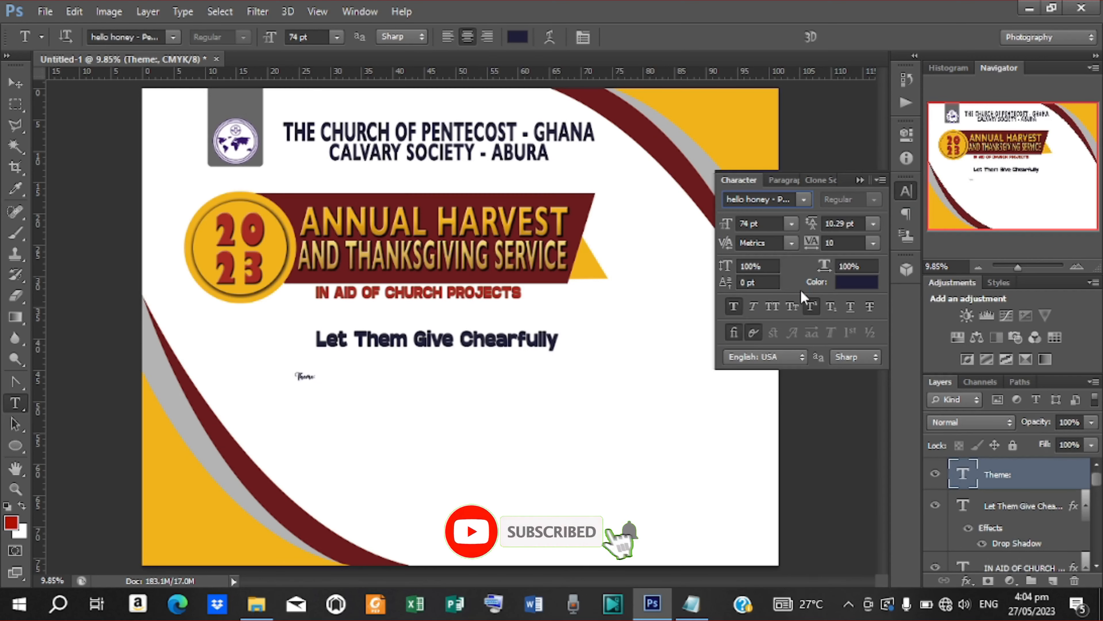
{"action": "left_click", "coordinate": [15, 83]}
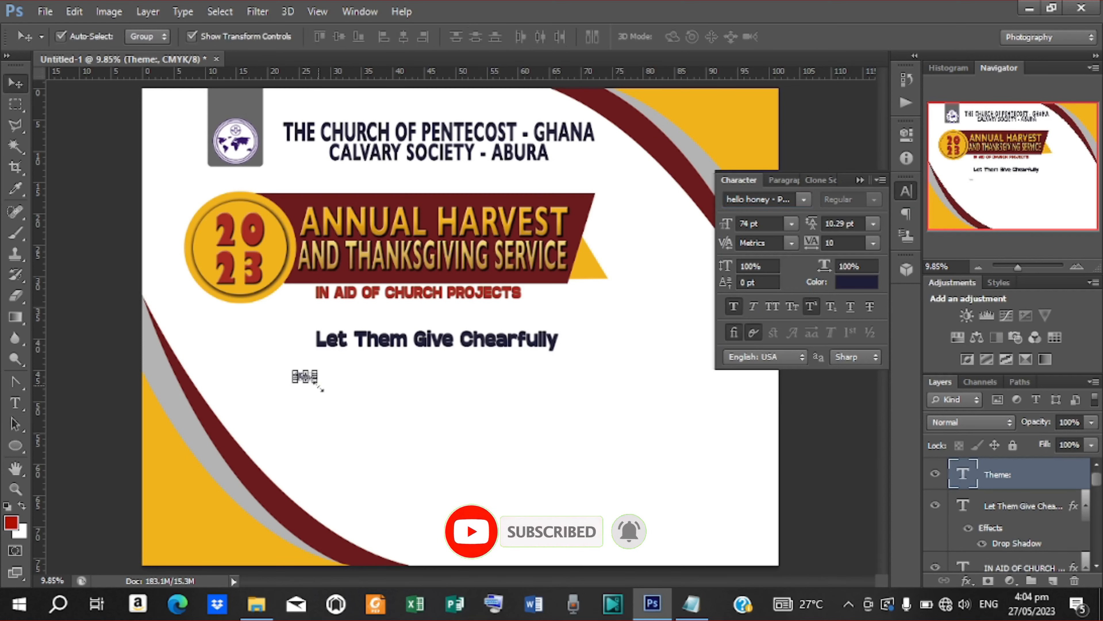
{"action": "key", "text": "ctrl+t"}
{"action": "left_click_drag", "start_coordinate": [319, 387], "coordinate": [287, 350]}
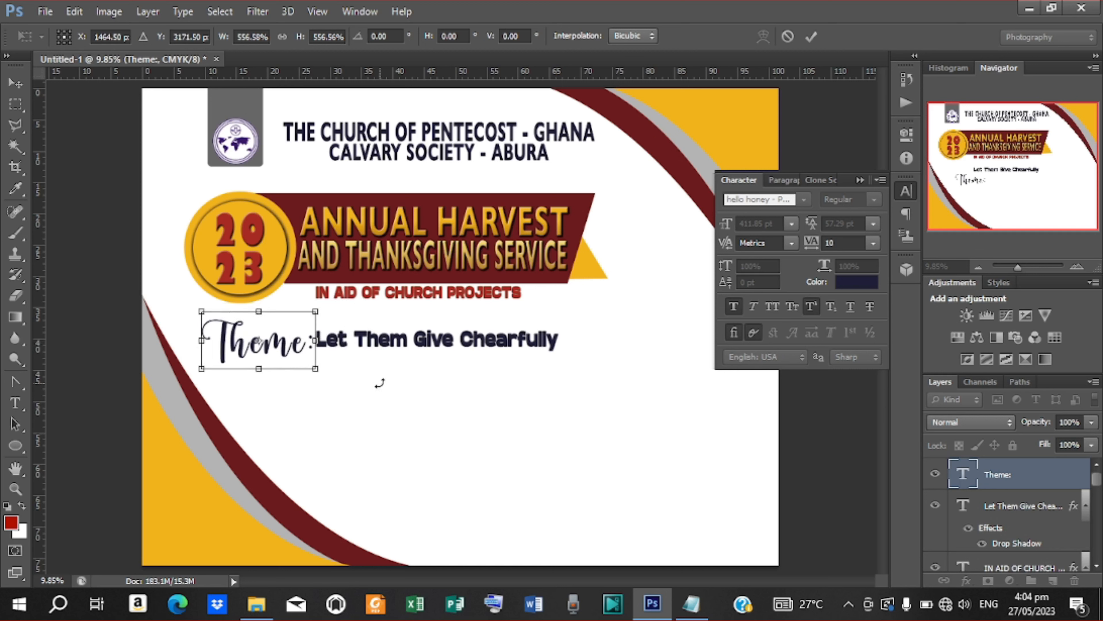
{"action": "key", "text": "Up"}
{"action": "key", "text": "Up"}
{"action": "key", "text": "Up"}
{"action": "key", "text": "Up"}
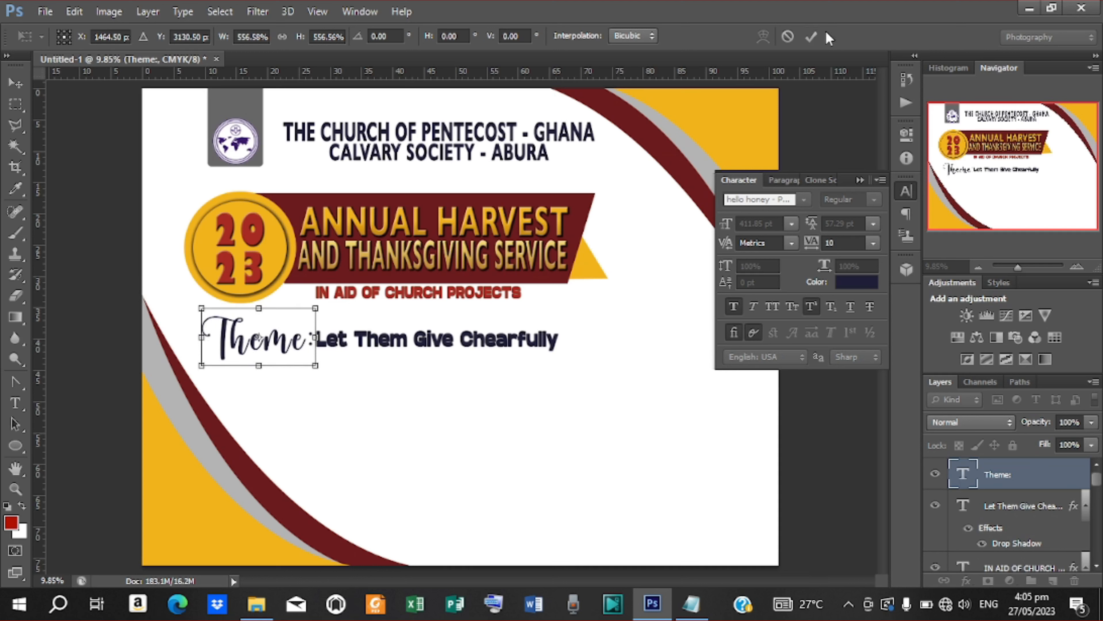
{"action": "left_click", "coordinate": [805, 39]}
{"action": "left_click", "coordinate": [870, 282]}
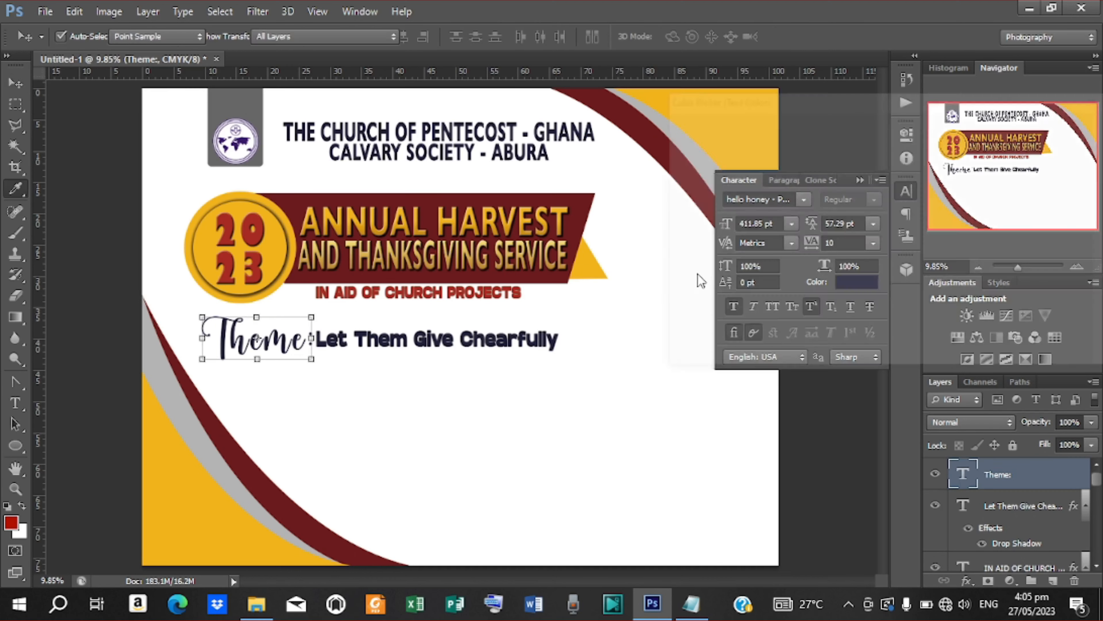
{"action": "left_click", "coordinate": [582, 201]}
{"action": "left_click", "coordinate": [1054, 124]}
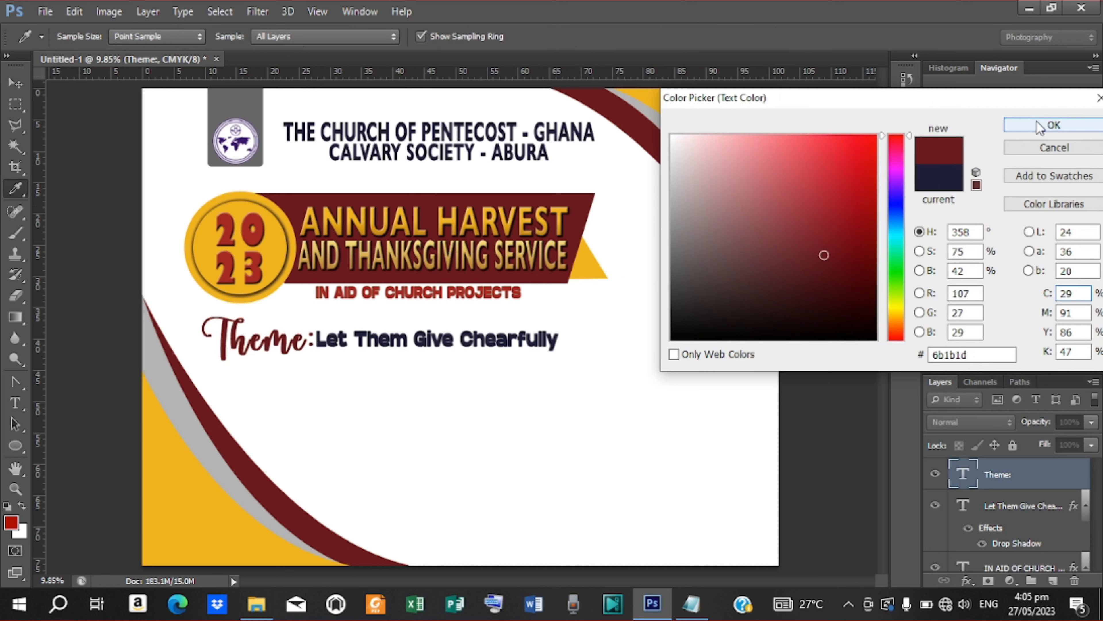
Step: Scale Theme: and the slogan together to about 82%, then bring the notes forward
{"action": "key", "text": "v"}
{"action": "left_click", "coordinate": [1003, 506], "text": "shift"}
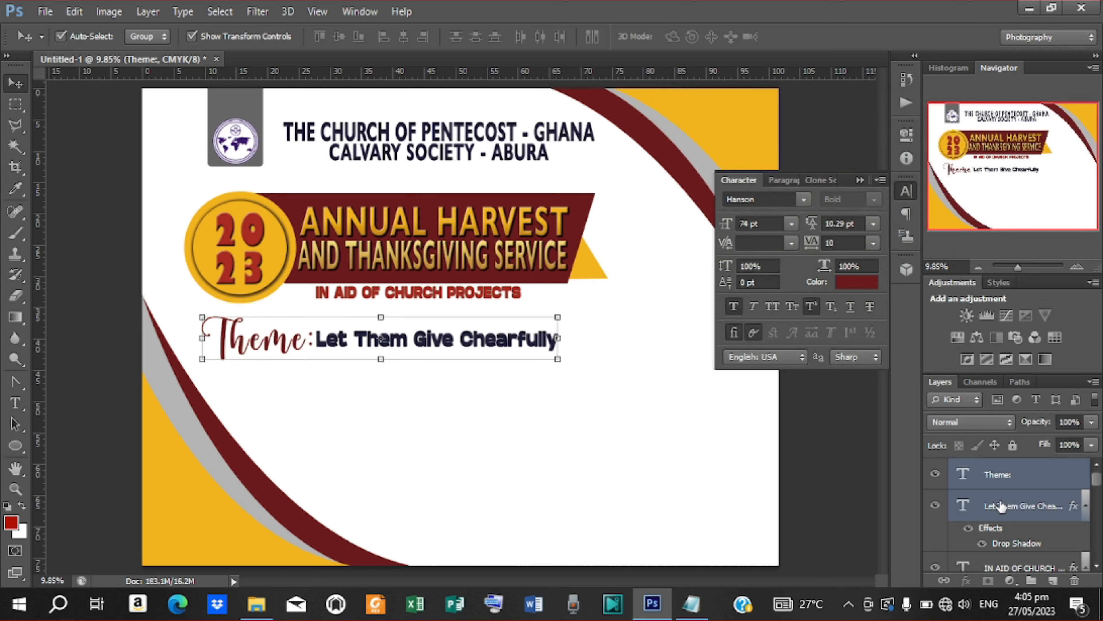
{"action": "left_click_drag", "start_coordinate": [562, 312], "coordinate": [525, 336]}
{"action": "left_click", "coordinate": [811, 37]}
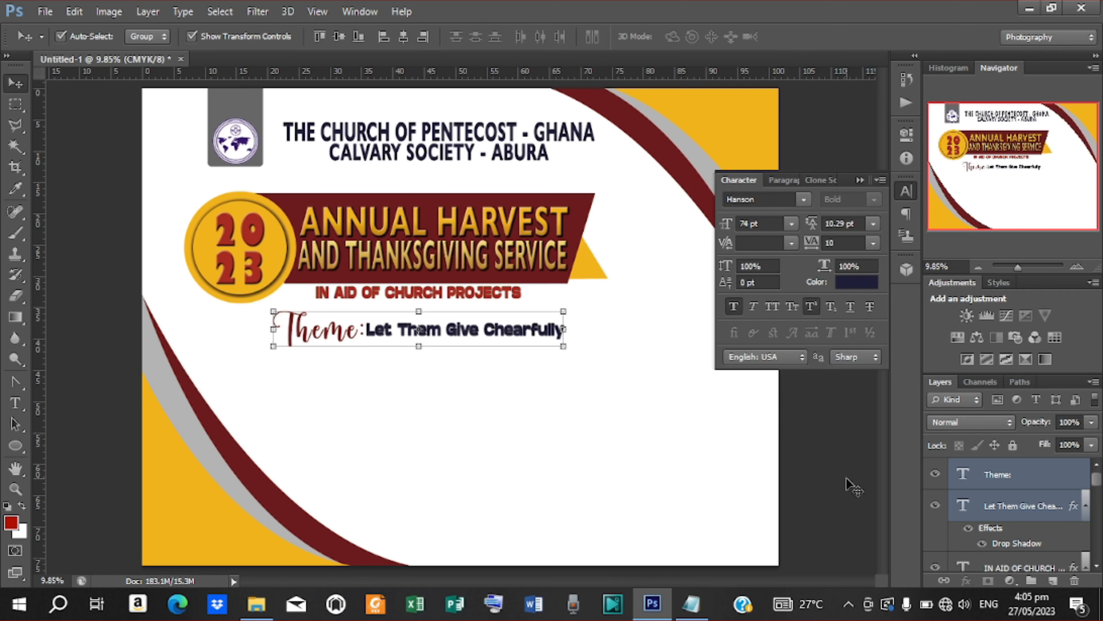
{"action": "left_click", "coordinate": [851, 455]}
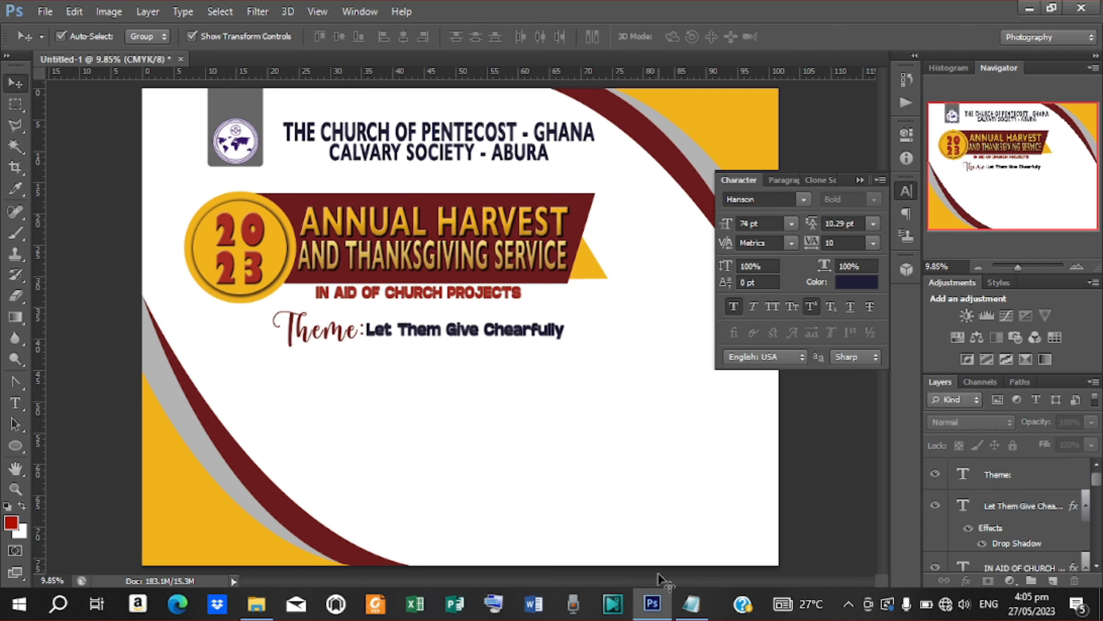
{"action": "left_click", "coordinate": [691, 604]}
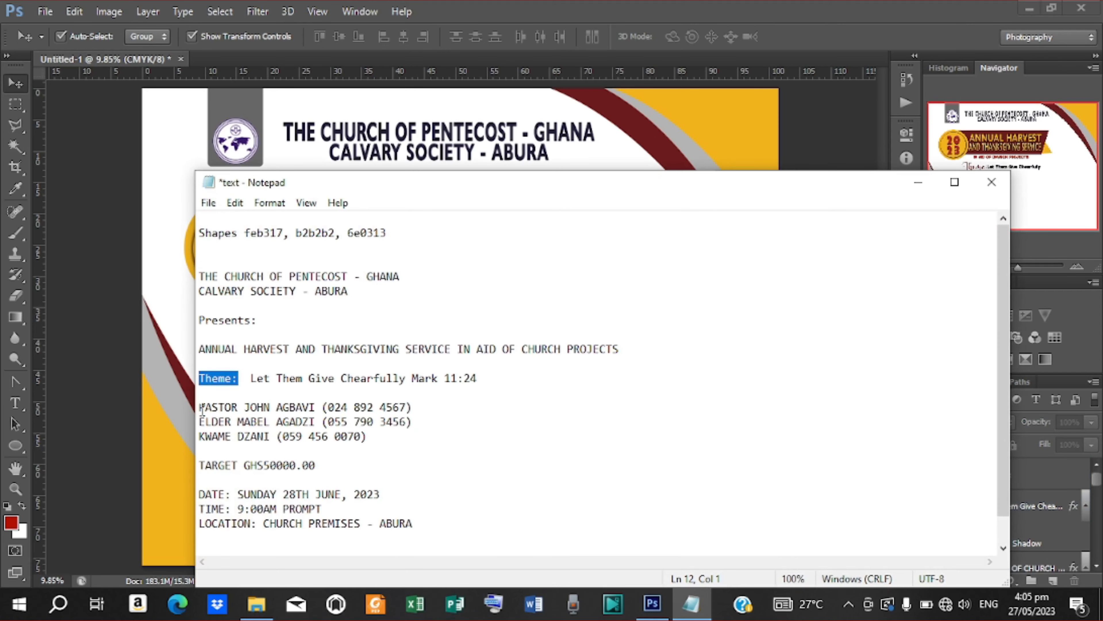
Step: Copy the full PASTOR name-and-phone line from the notes and minimise Notepad
{"action": "left_click_drag", "start_coordinate": [200, 409], "coordinate": [316, 411]}
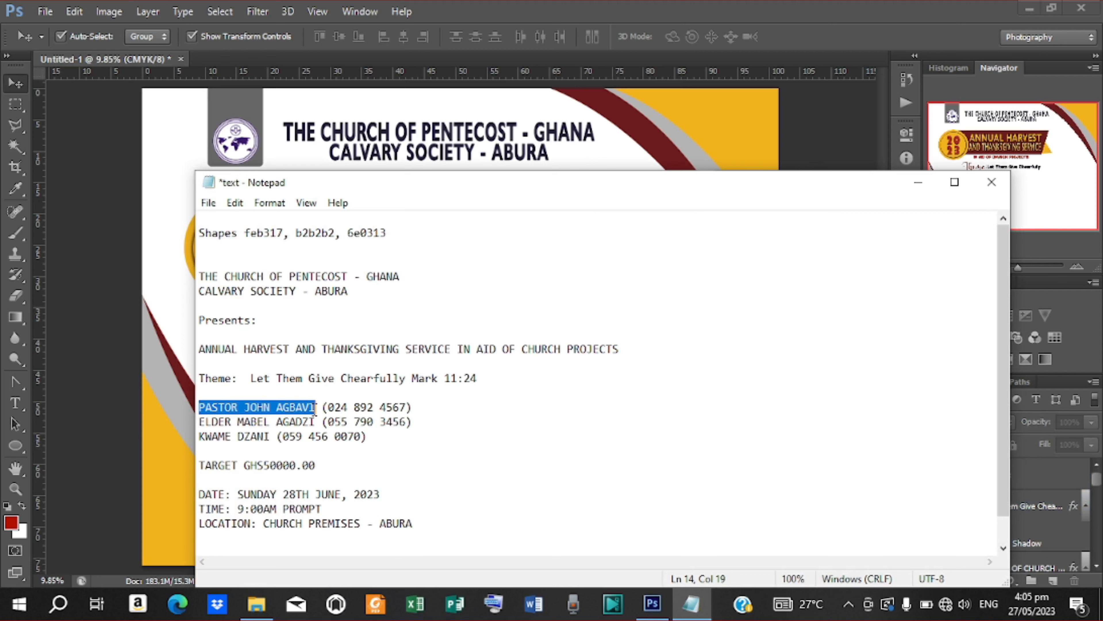
{"action": "right_click", "coordinate": [285, 404]}
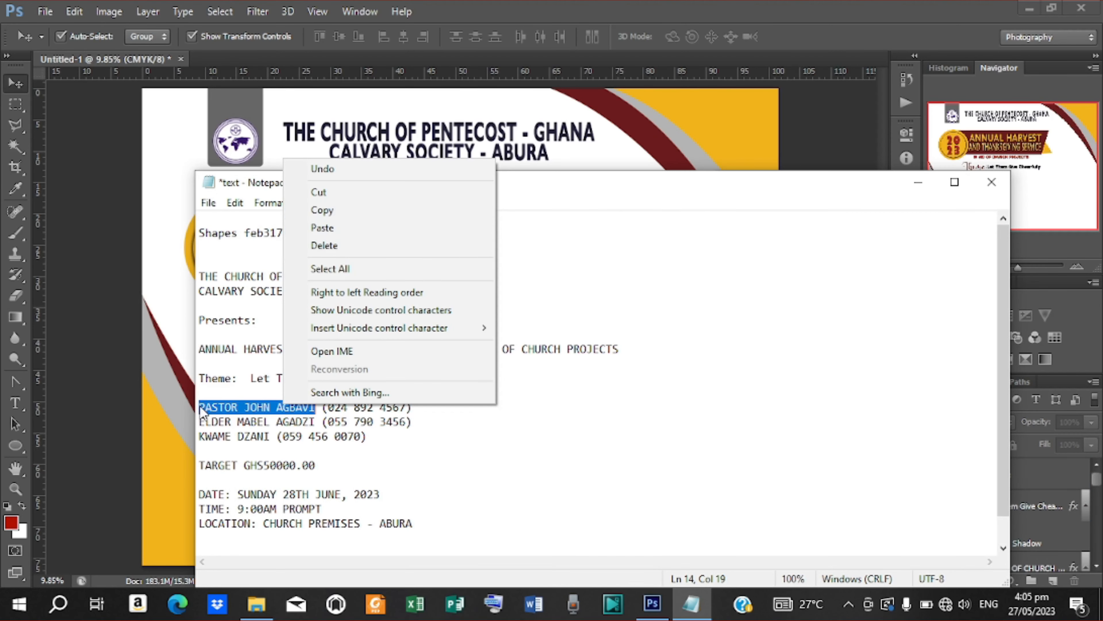
{"action": "left_click_drag", "start_coordinate": [200, 409], "coordinate": [413, 411]}
{"action": "right_click", "coordinate": [365, 407]}
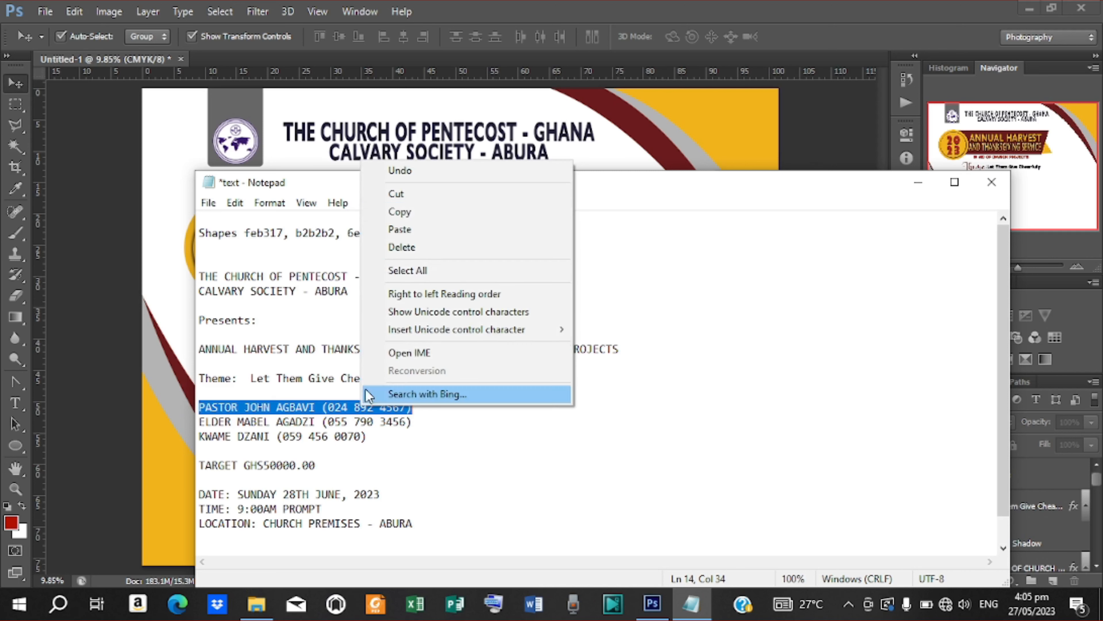
{"action": "left_click", "coordinate": [426, 204]}
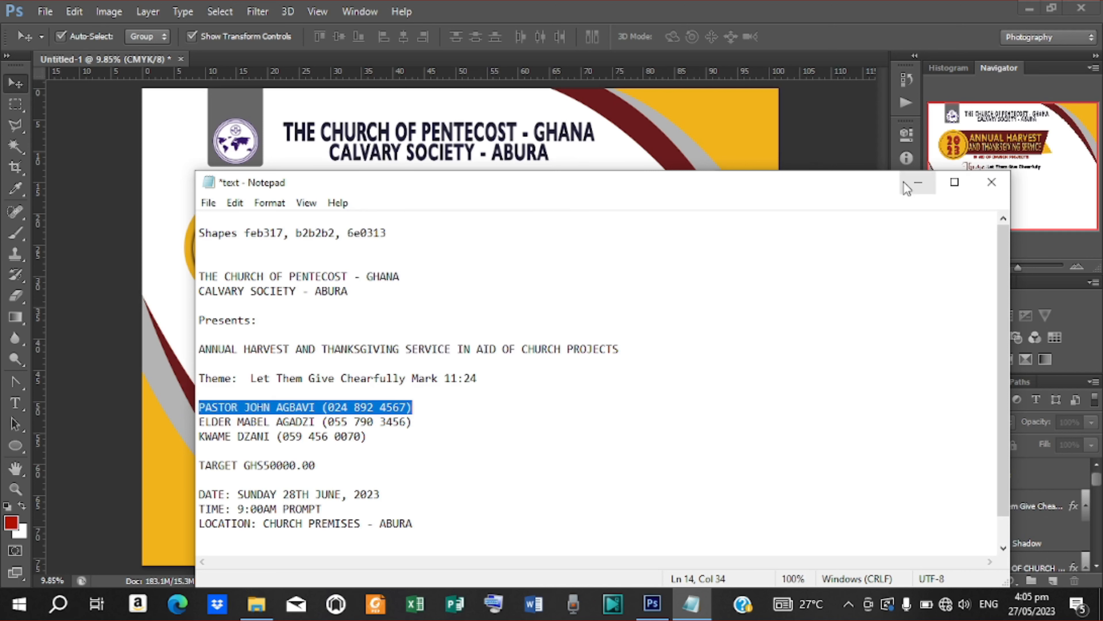
{"action": "left_click", "coordinate": [918, 182]}
Step: Paste the pastor's contact as new text, with the phone number on its own line
{"action": "key", "text": "t"}
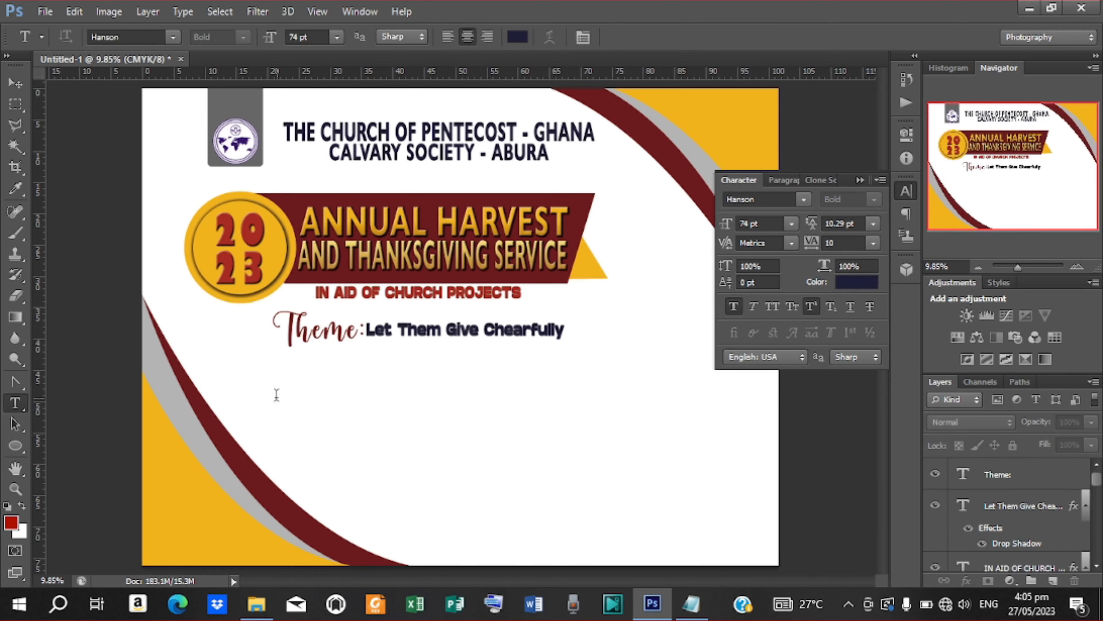
{"action": "left_click", "coordinate": [278, 392]}
{"action": "key", "text": "ctrl+v"}
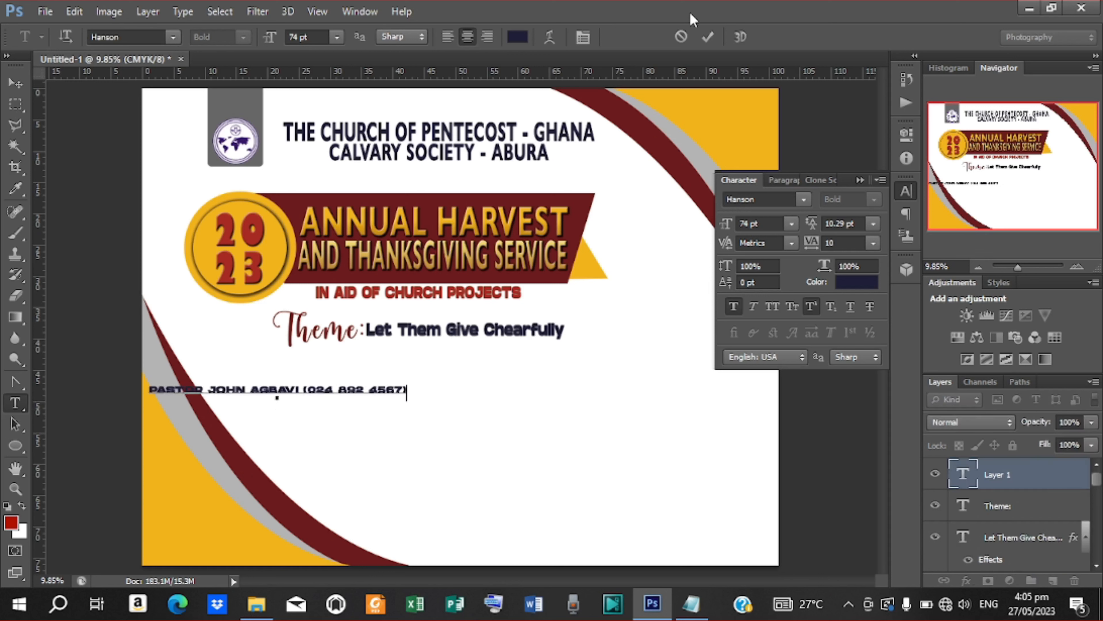
{"action": "left_click", "coordinate": [707, 37]}
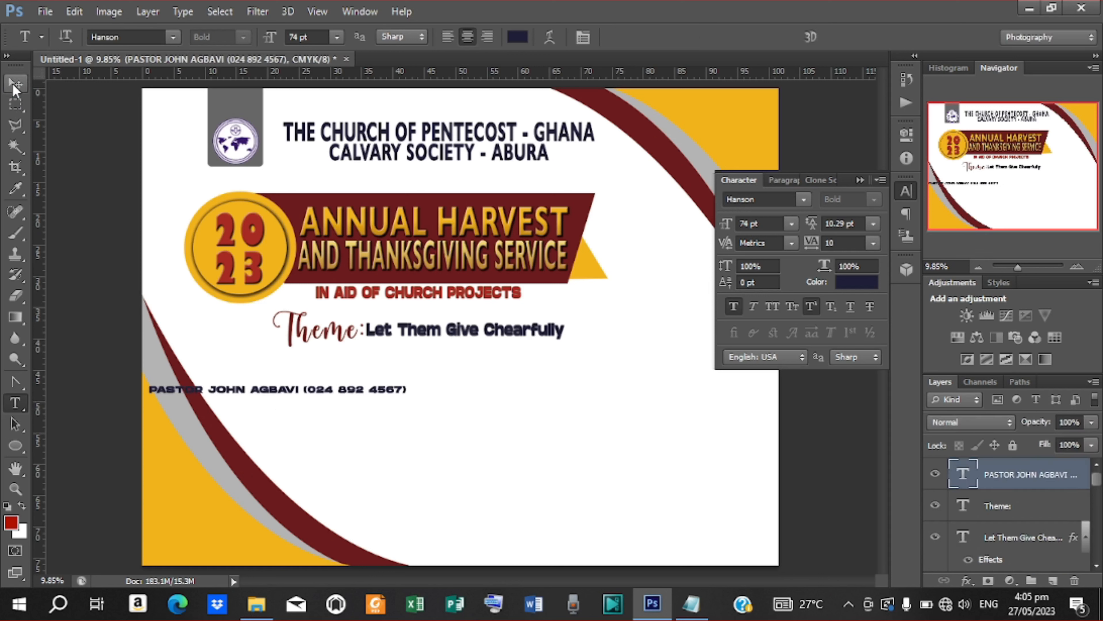
{"action": "key", "text": "Return"}
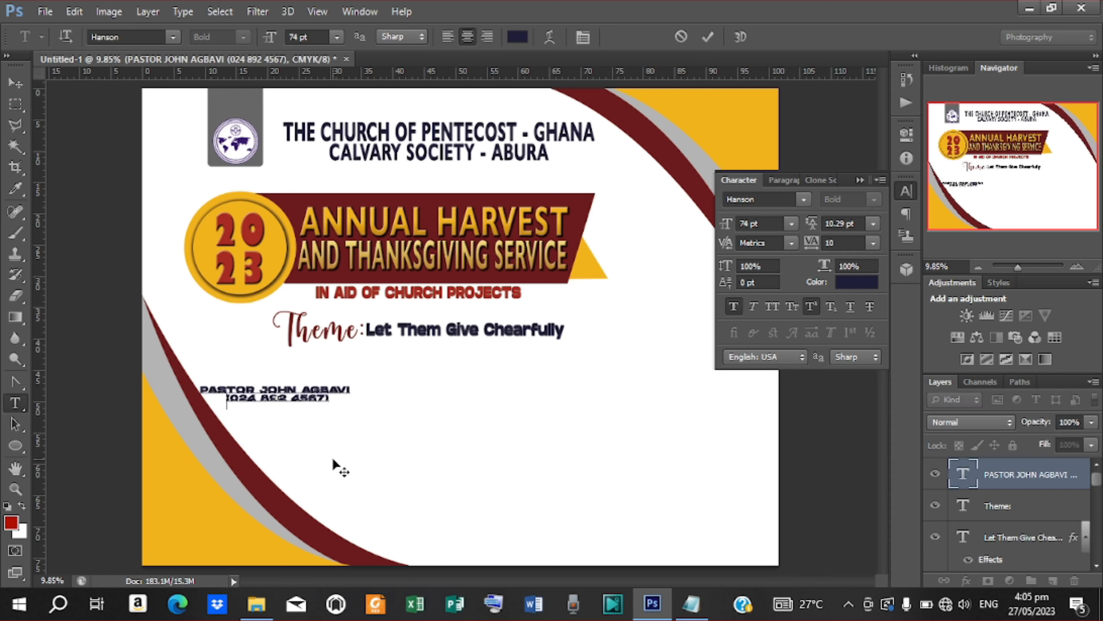
{"action": "left_click", "coordinate": [708, 36]}
Step: Move the pastor text lower right, set its leading to 15.29 pt and scale it to 84%
{"action": "left_click", "coordinate": [15, 83]}
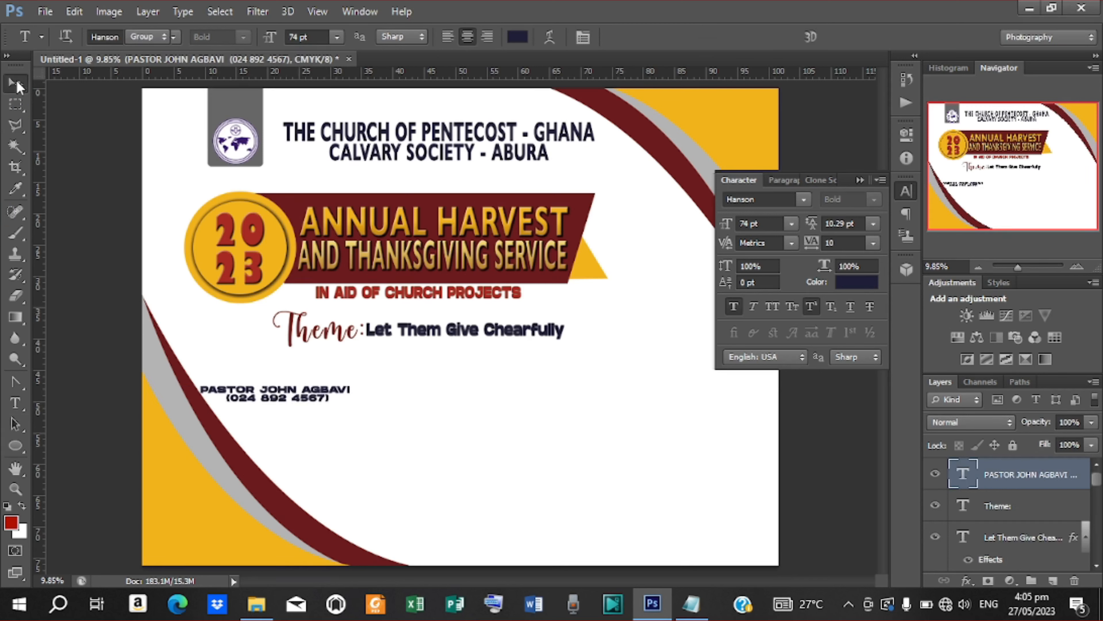
{"action": "left_click_drag", "start_coordinate": [299, 406], "coordinate": [401, 471]}
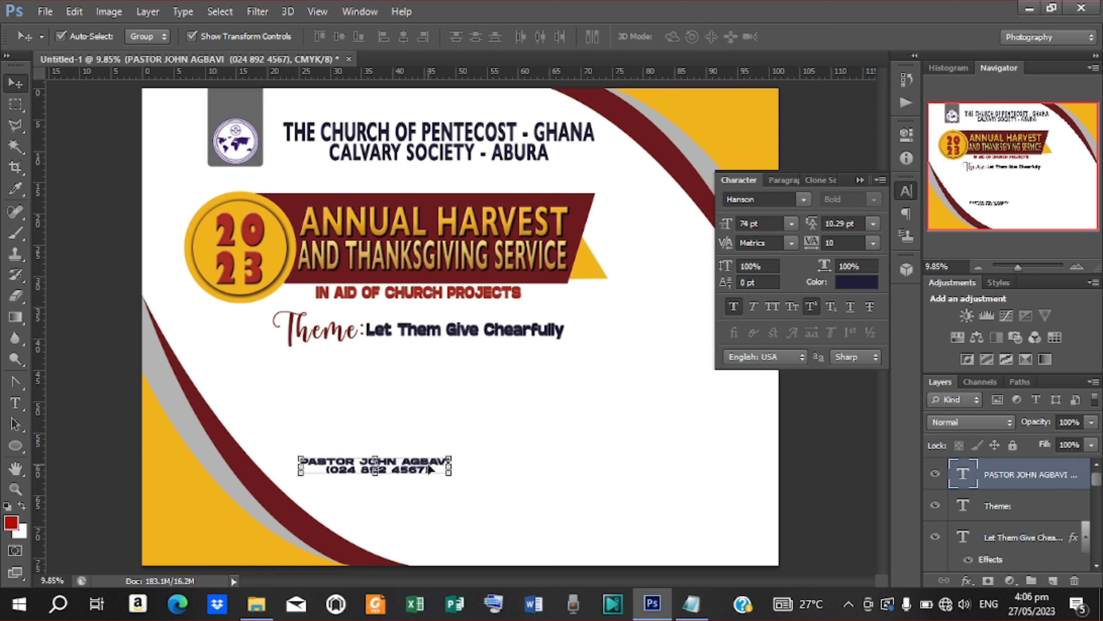
{"action": "left_click_drag", "start_coordinate": [811, 227], "coordinate": [815, 233]}
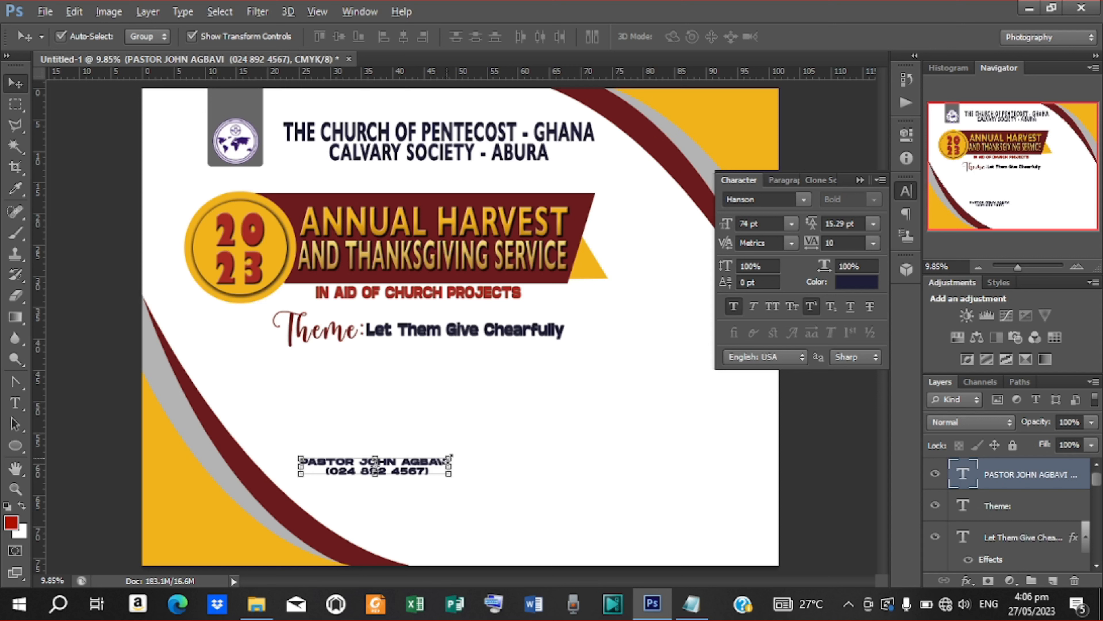
{"action": "left_click_drag", "start_coordinate": [449, 458], "coordinate": [434, 463]}
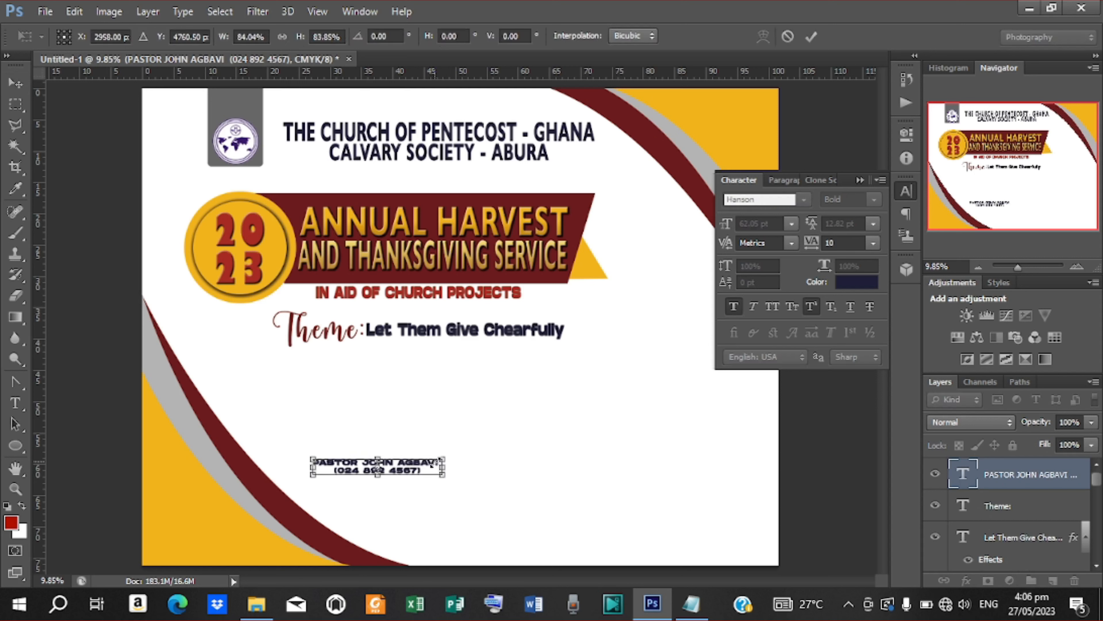
{"action": "left_click", "coordinate": [811, 37]}
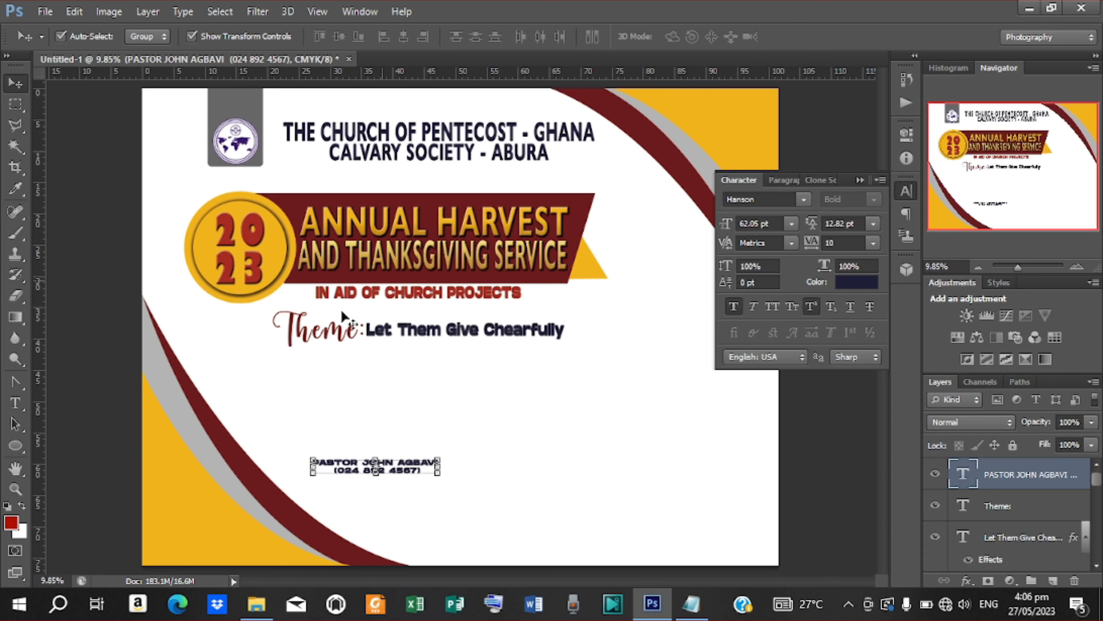
{"action": "left_click", "coordinate": [13, 446]}
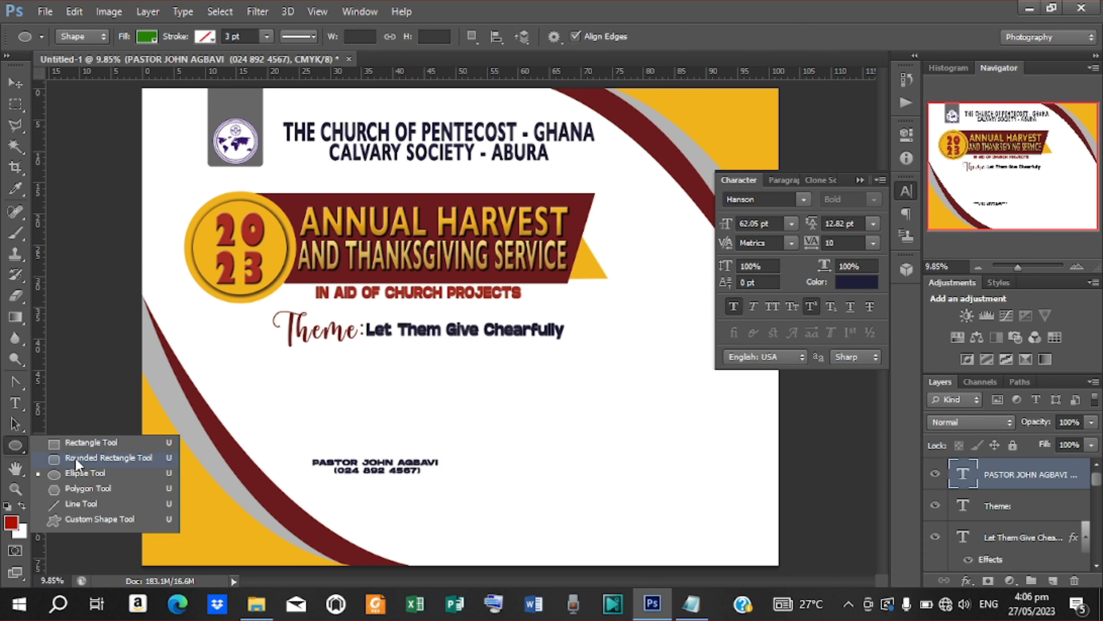
Step: Draw a wide rounded rectangle with an 80 px corner radius over the pastor text
{"action": "left_click", "coordinate": [75, 459]}
{"action": "left_click", "coordinate": [21, 448]}
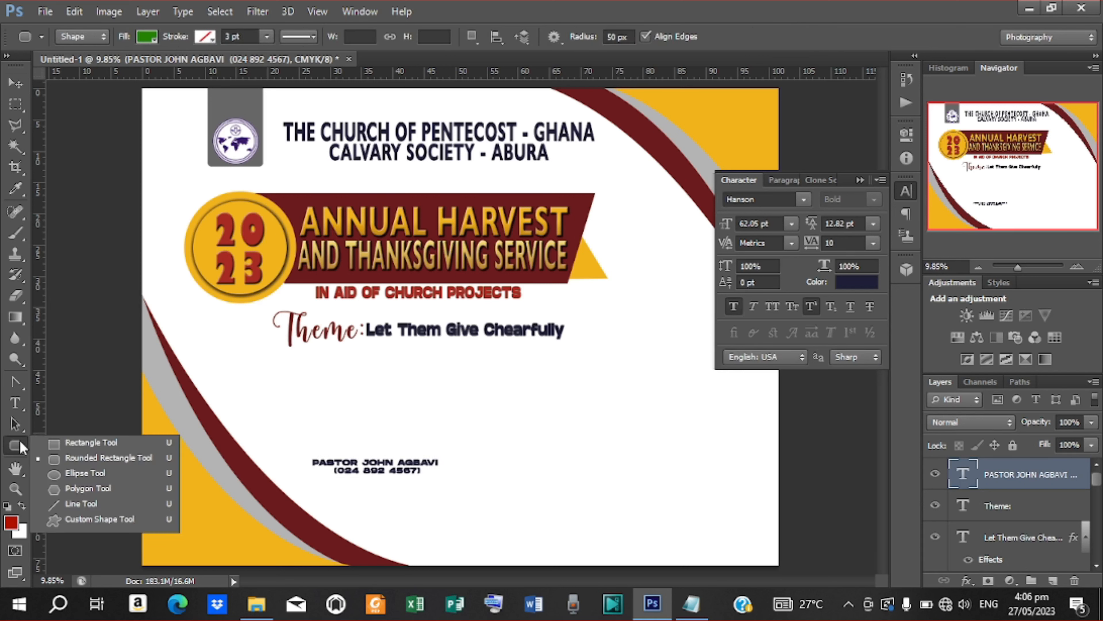
{"action": "left_click", "coordinate": [629, 38]}
{"action": "type", "text": "80"}
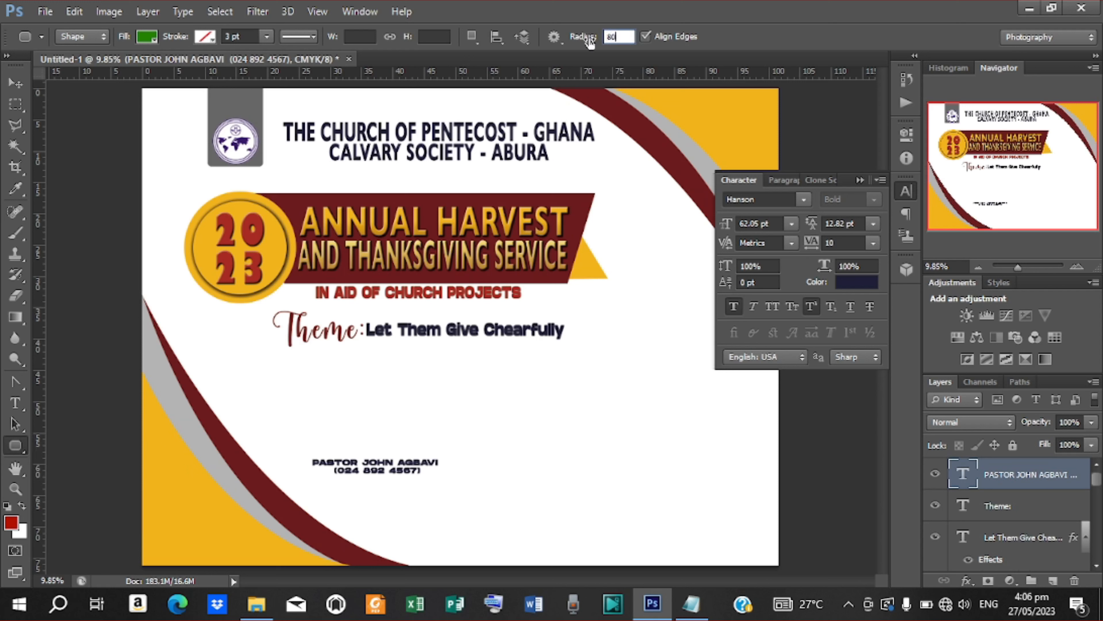
{"action": "key", "text": "Return"}
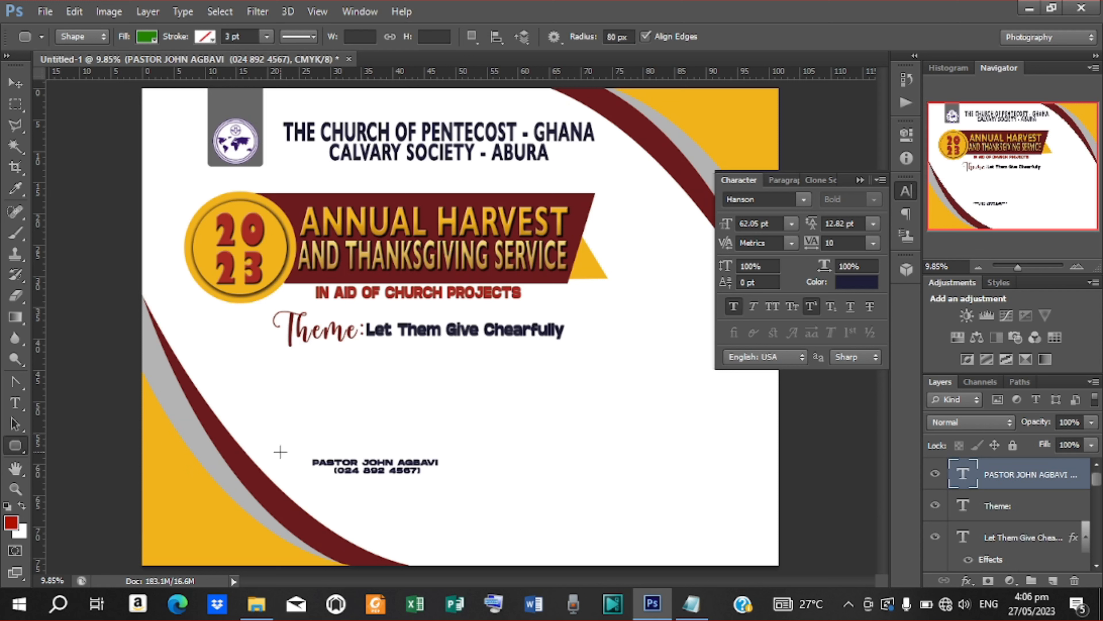
{"action": "left_click_drag", "start_coordinate": [284, 453], "coordinate": [723, 477]}
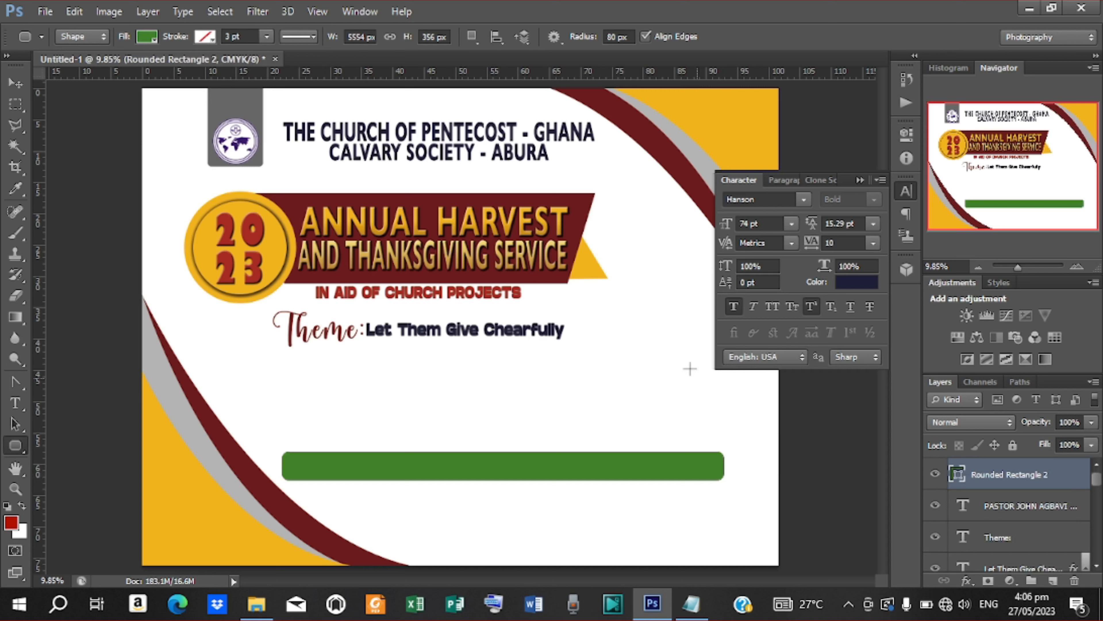
Step: Fill the bar with the banner's maroon and move the pastor text layer above it
{"action": "left_click", "coordinate": [148, 37]}
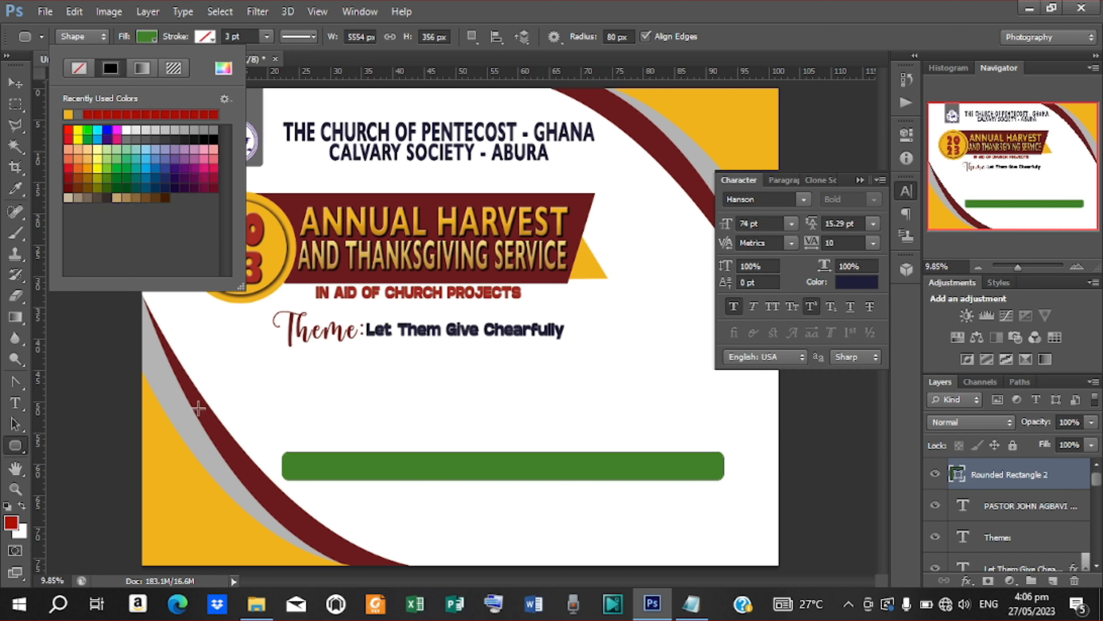
{"action": "left_click", "coordinate": [230, 66]}
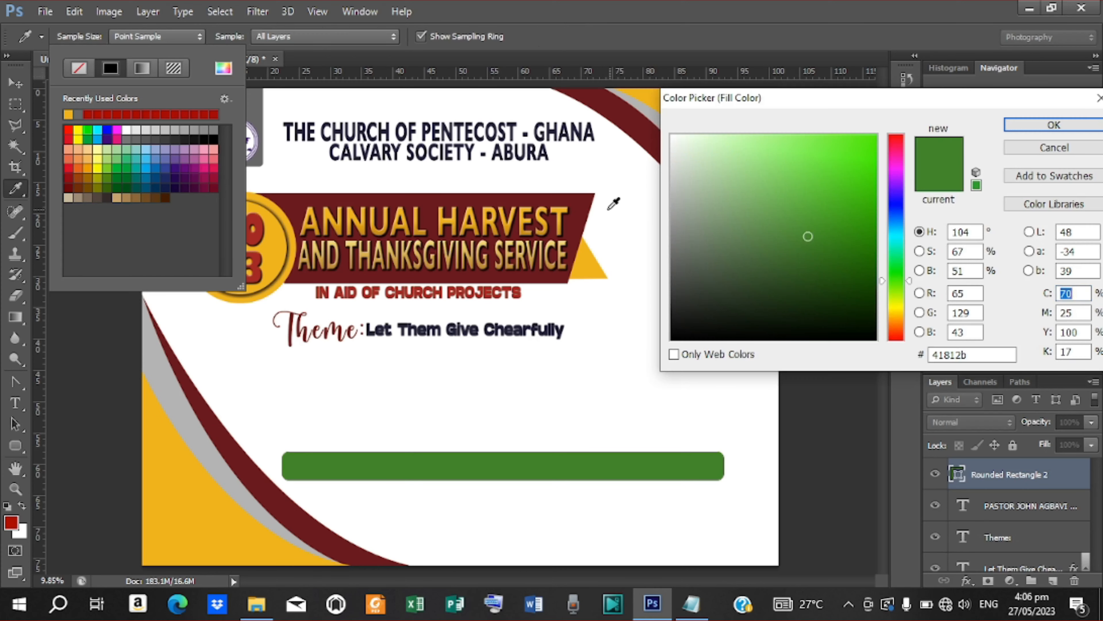
{"action": "left_click", "coordinate": [585, 199]}
{"action": "left_click", "coordinate": [1054, 125]}
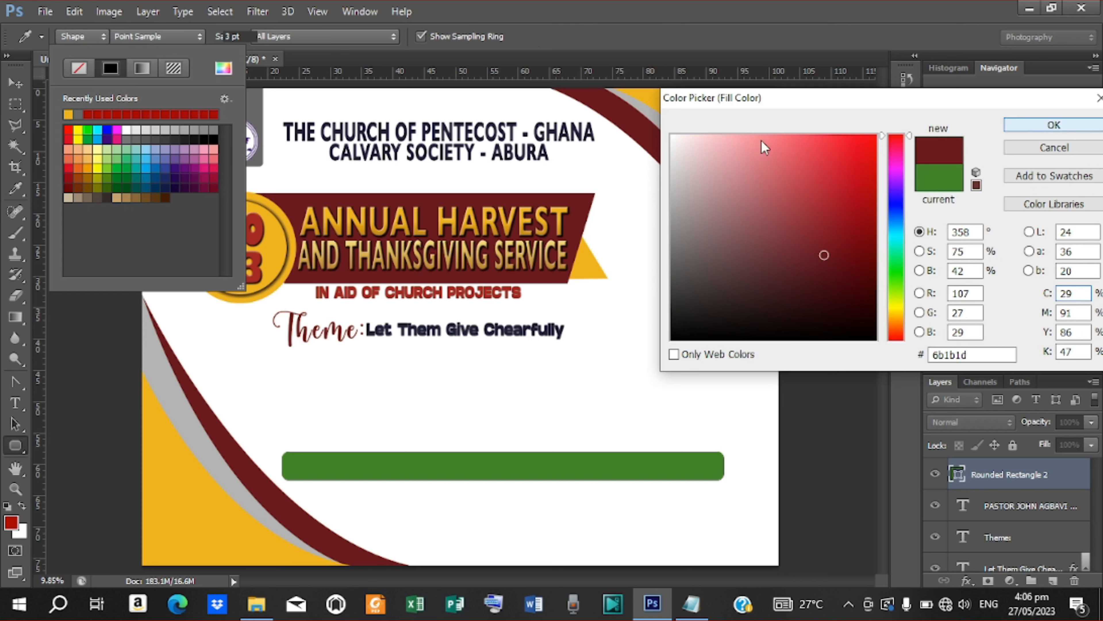
{"action": "left_click", "coordinate": [13, 86]}
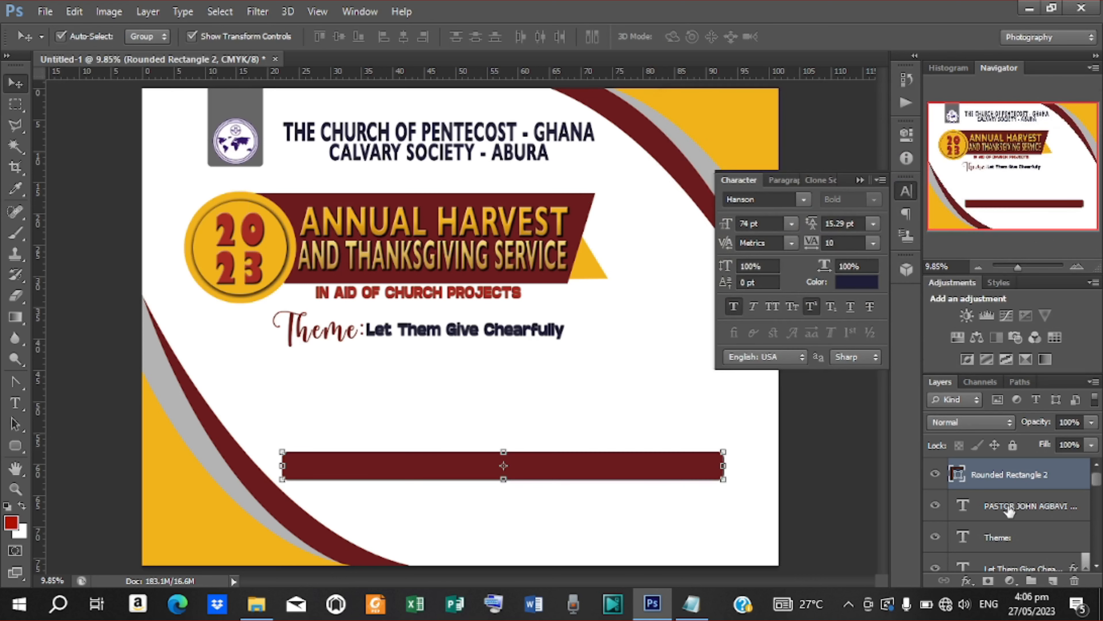
{"action": "left_click_drag", "start_coordinate": [1009, 511], "coordinate": [997, 478]}
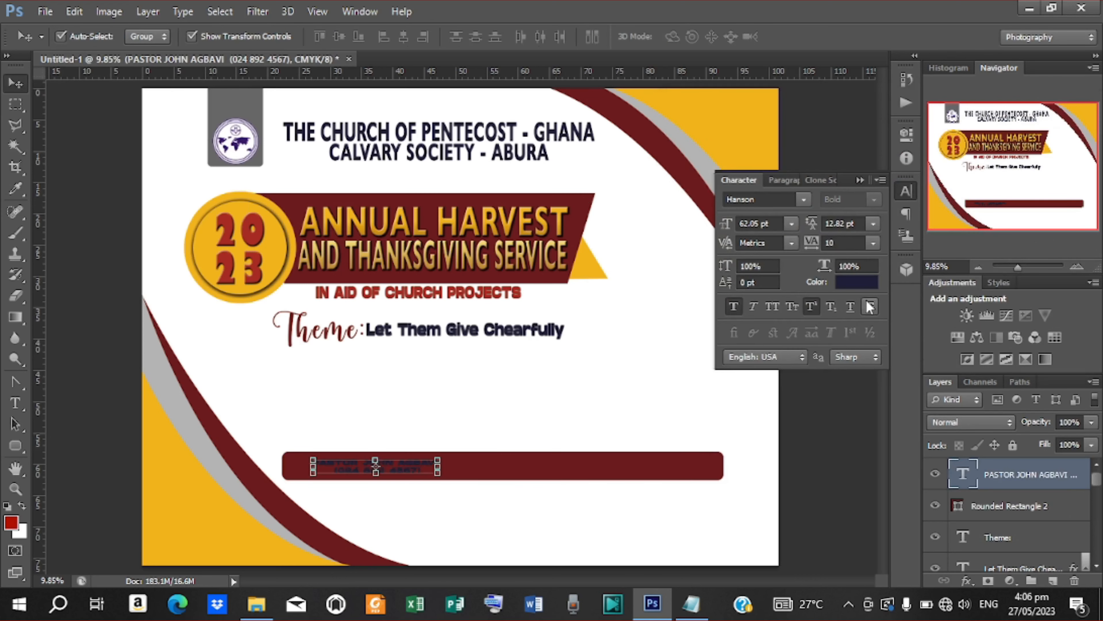
Step: Make the pastor's contact text white in Poppins SemiBold
{"action": "left_click", "coordinate": [860, 287]}
{"action": "left_click_drag", "start_coordinate": [697, 180], "coordinate": [671, 136]}
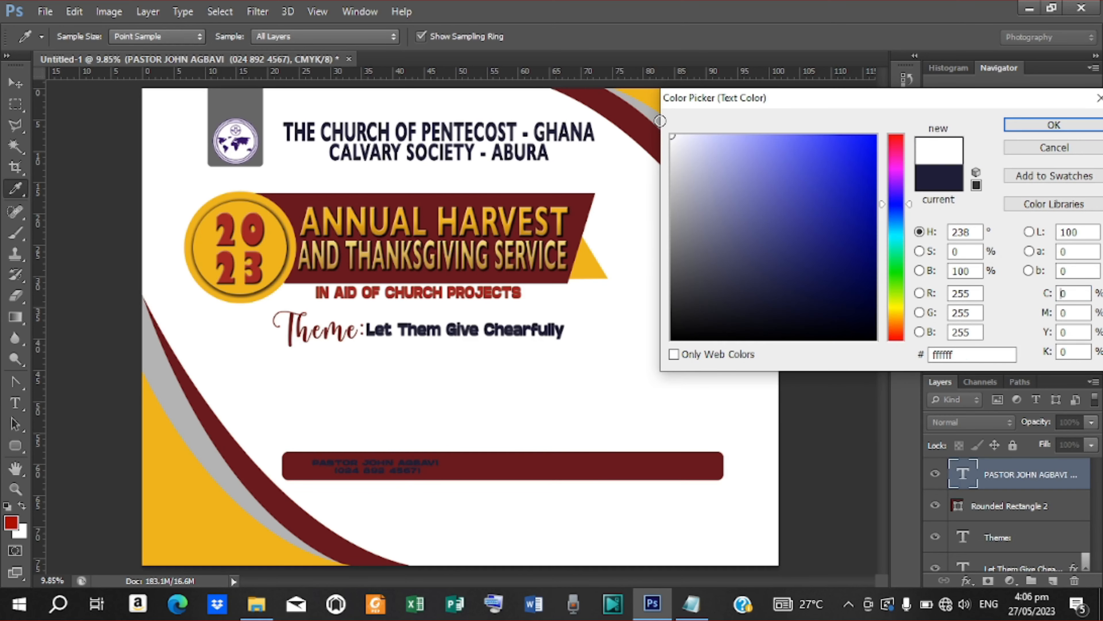
{"action": "left_click", "coordinate": [1054, 125]}
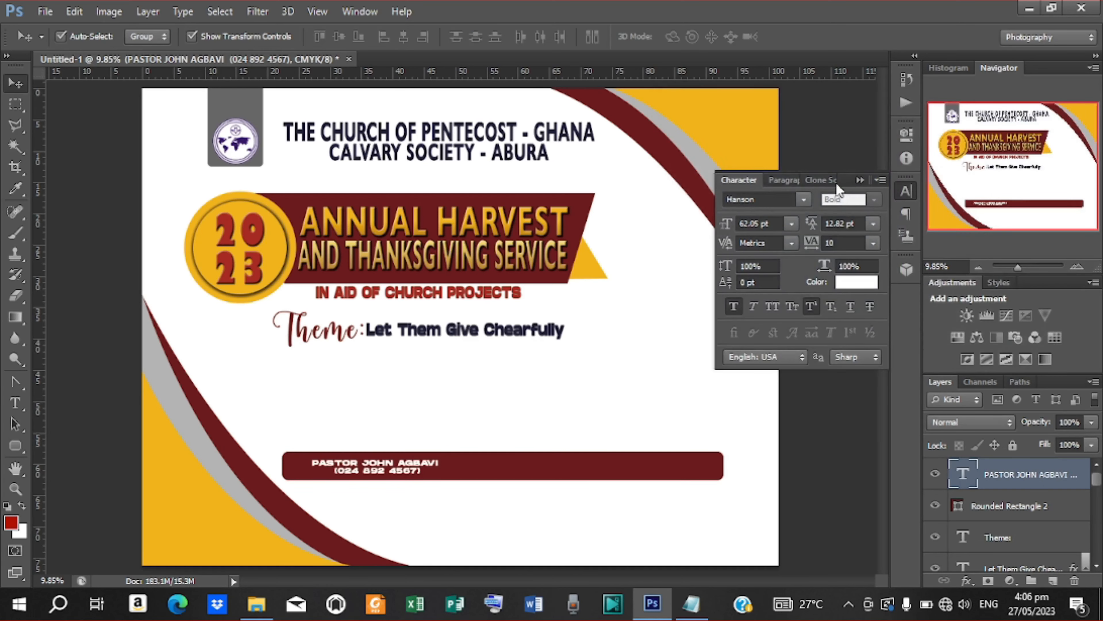
{"action": "left_click", "coordinate": [804, 200]}
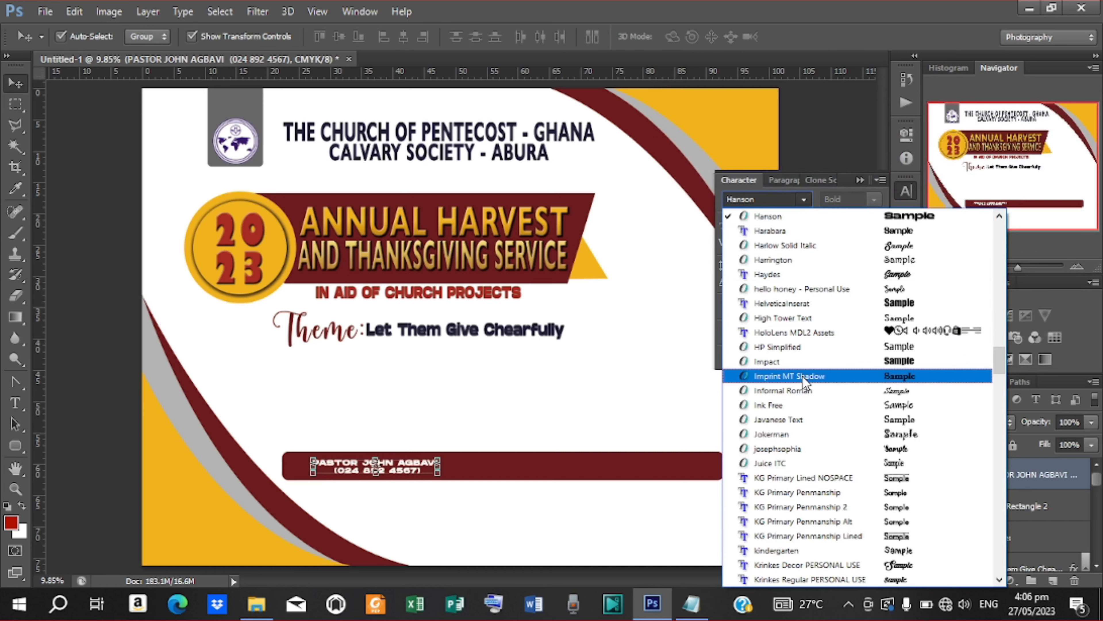
{"action": "scroll", "coordinate": [803, 376], "scroll_direction": "up", "scroll_amount": 8}
{"action": "scroll", "coordinate": [823, 364], "scroll_direction": "up", "scroll_amount": 15}
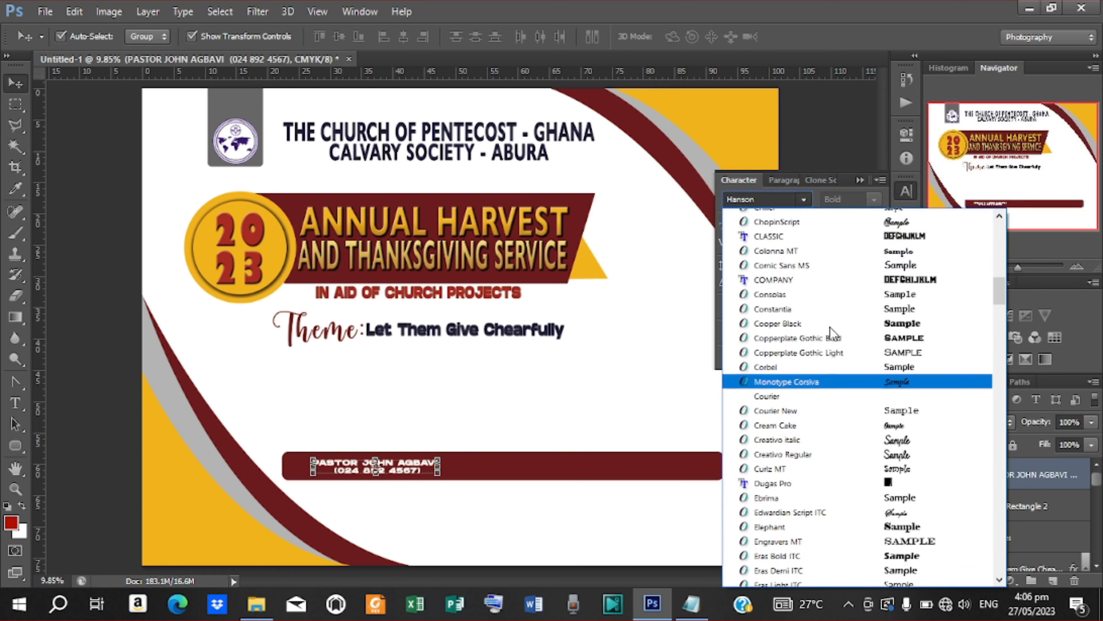
{"action": "left_click_drag", "start_coordinate": [998, 266], "coordinate": [999, 428]}
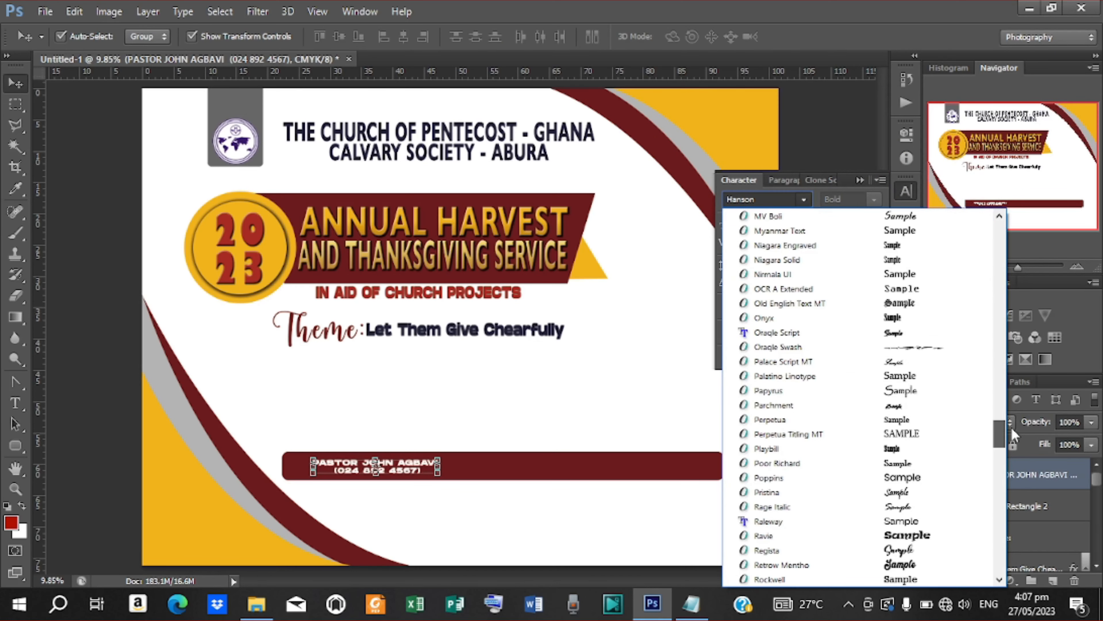
{"action": "left_click", "coordinate": [767, 479]}
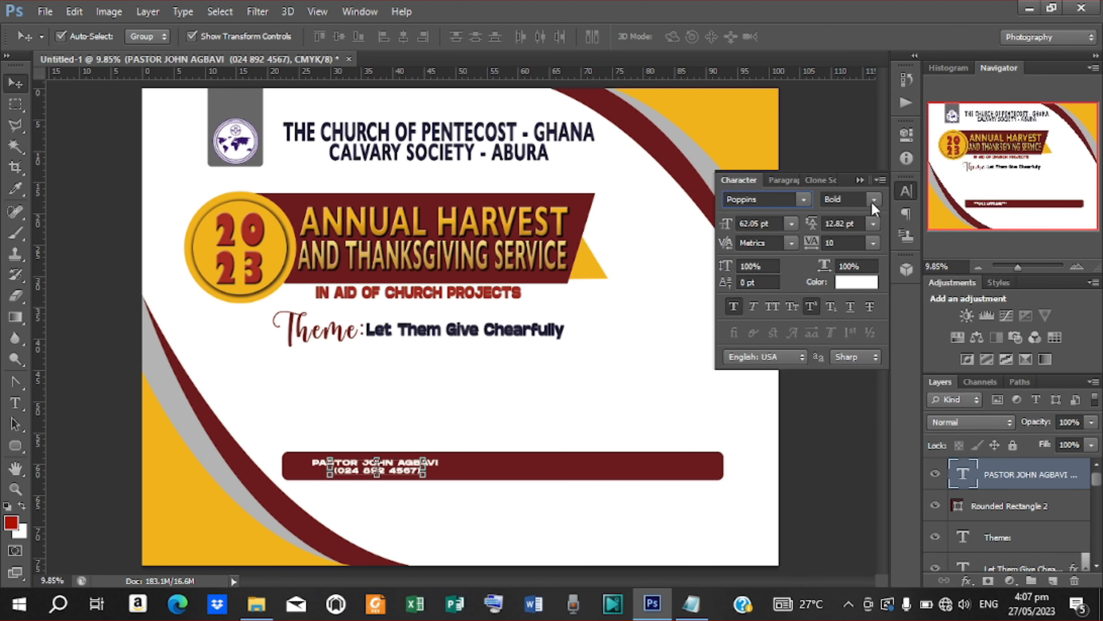
{"action": "left_click", "coordinate": [871, 201]}
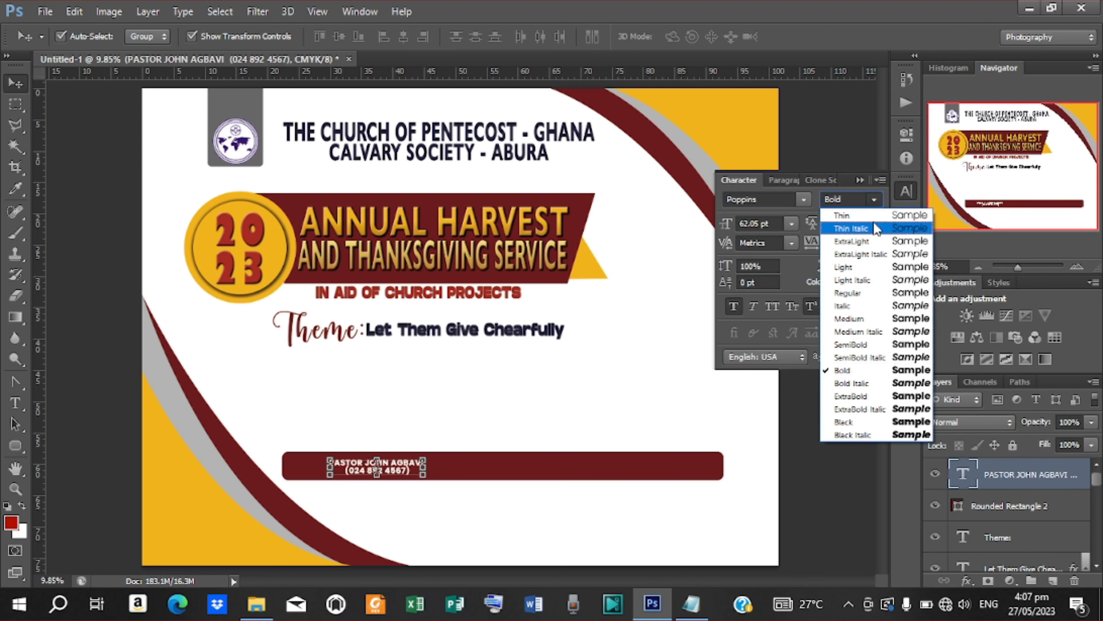
{"action": "left_click", "coordinate": [864, 350]}
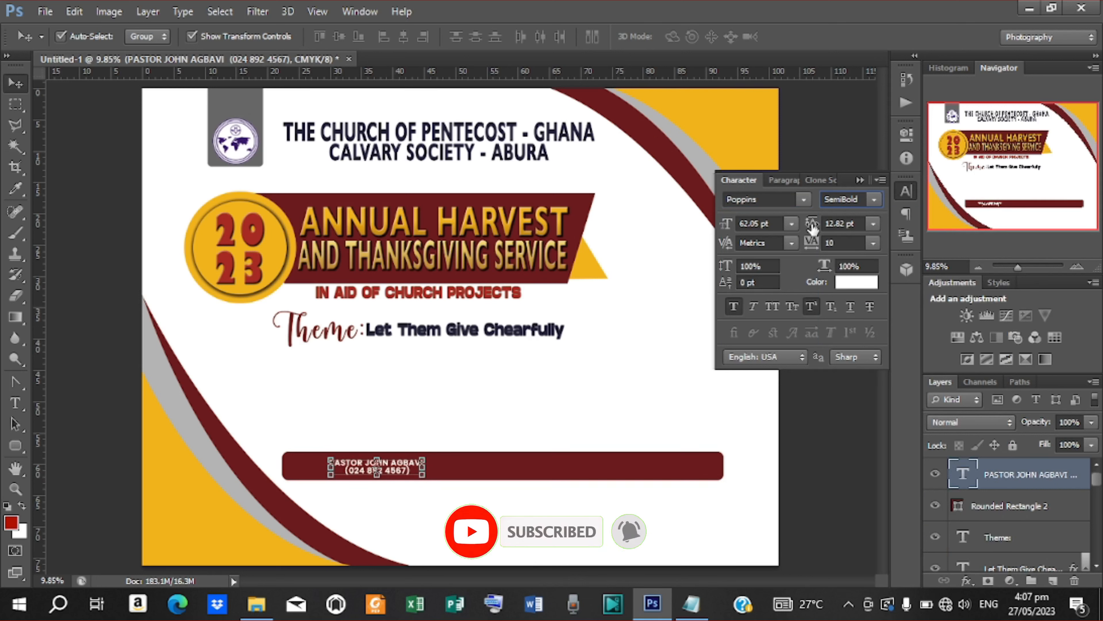
Step: Set the leading to 18.82 pt, nudge the text into place and duplicate the layer
{"action": "left_click_drag", "start_coordinate": [811, 224], "coordinate": [817, 228]}
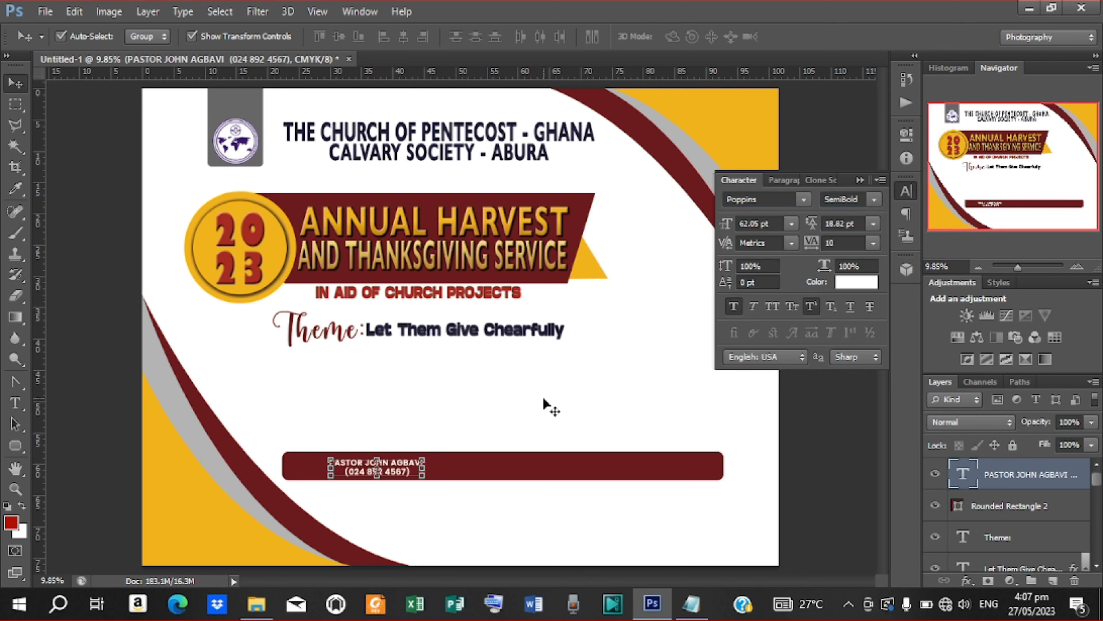
{"action": "key", "text": "Up"}
{"action": "key", "text": "Up"}
{"action": "key", "text": "Up"}
{"action": "key", "text": "Up"}
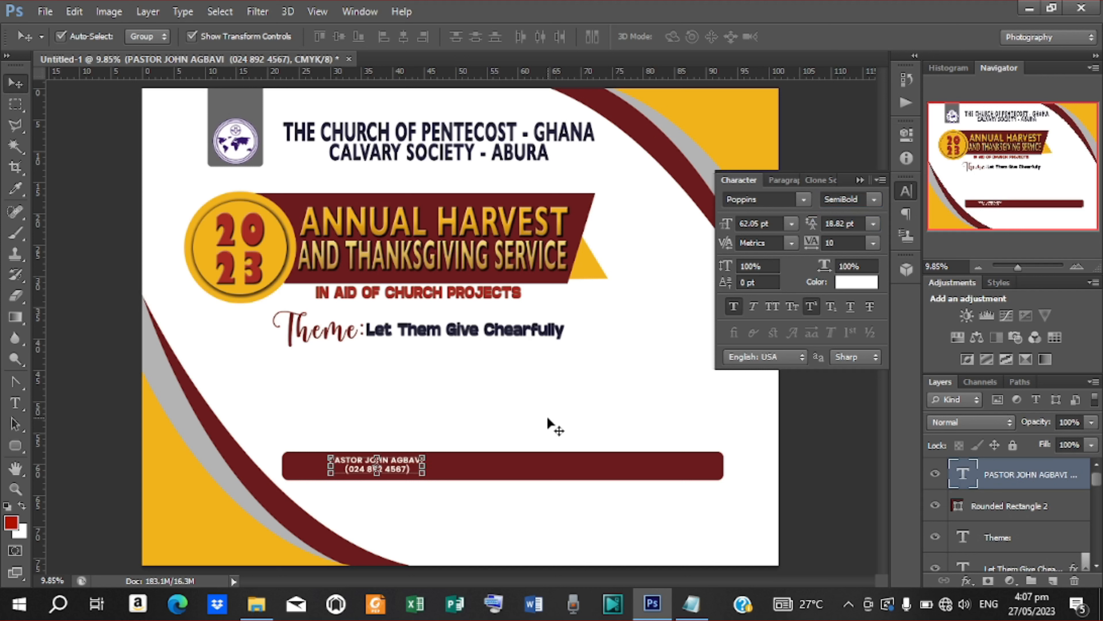
{"action": "key", "text": "Left"}
{"action": "key", "text": "Left"}
{"action": "key", "text": "Left"}
{"action": "key", "text": "Left"}
{"action": "key", "text": "Left"}
{"action": "key", "text": "Left"}
{"action": "key", "text": "Left"}
{"action": "key", "text": "Left"}
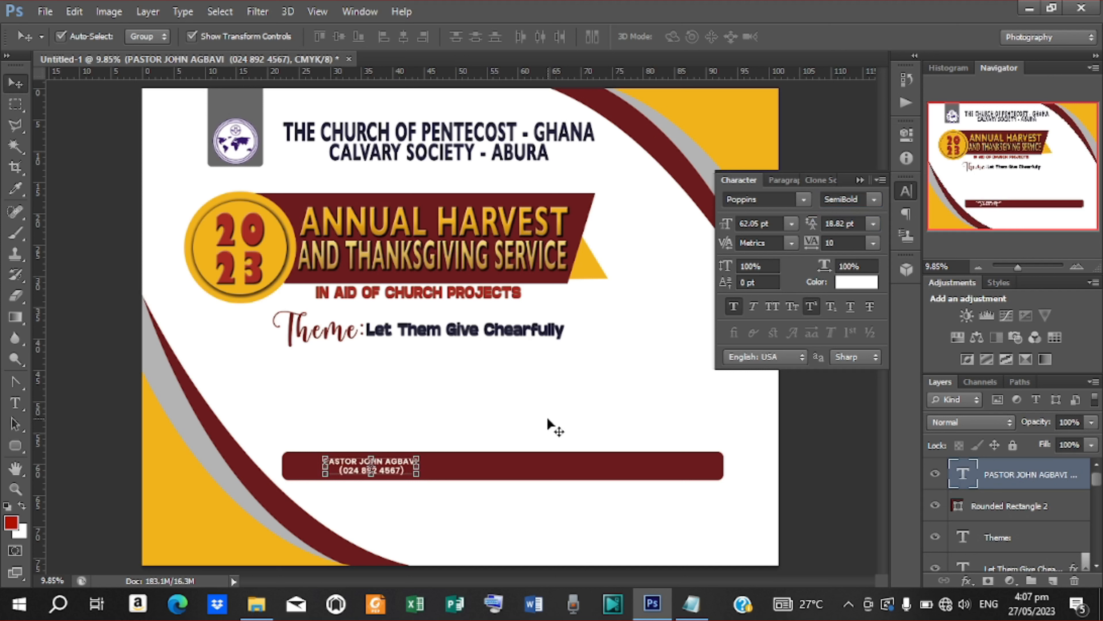
{"action": "key", "text": "Up"}
{"action": "key", "text": "Up"}
{"action": "key", "text": "Up"}
{"action": "key", "text": "Left"}
{"action": "key", "text": "Left"}
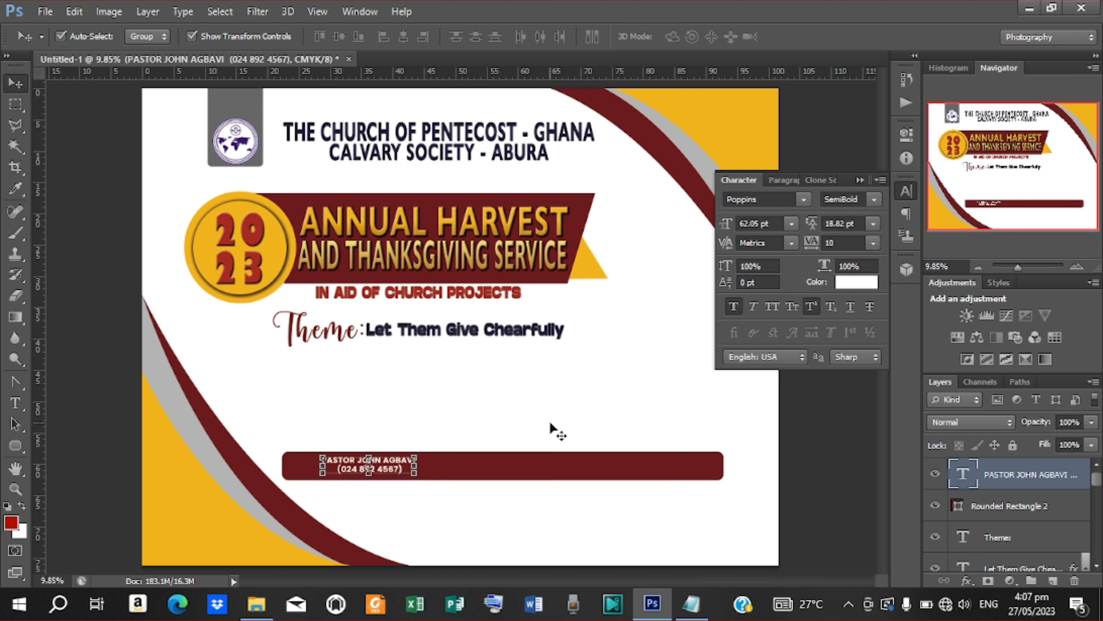
{"action": "key", "text": "Down"}
{"action": "key", "text": "Down"}
{"action": "key", "text": "Down"}
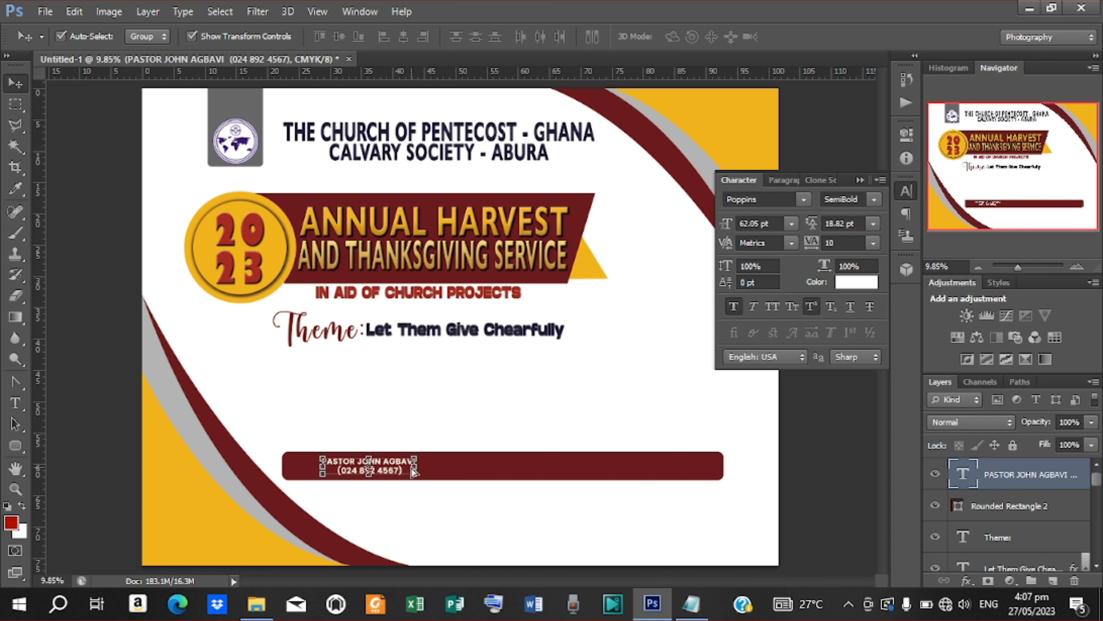
{"action": "key", "text": "ctrl+j"}
Step: Move the copy beside the original and replace its text with the elder's contact line from the notes
{"action": "left_click_drag", "start_coordinate": [395, 465], "coordinate": [533, 469]}
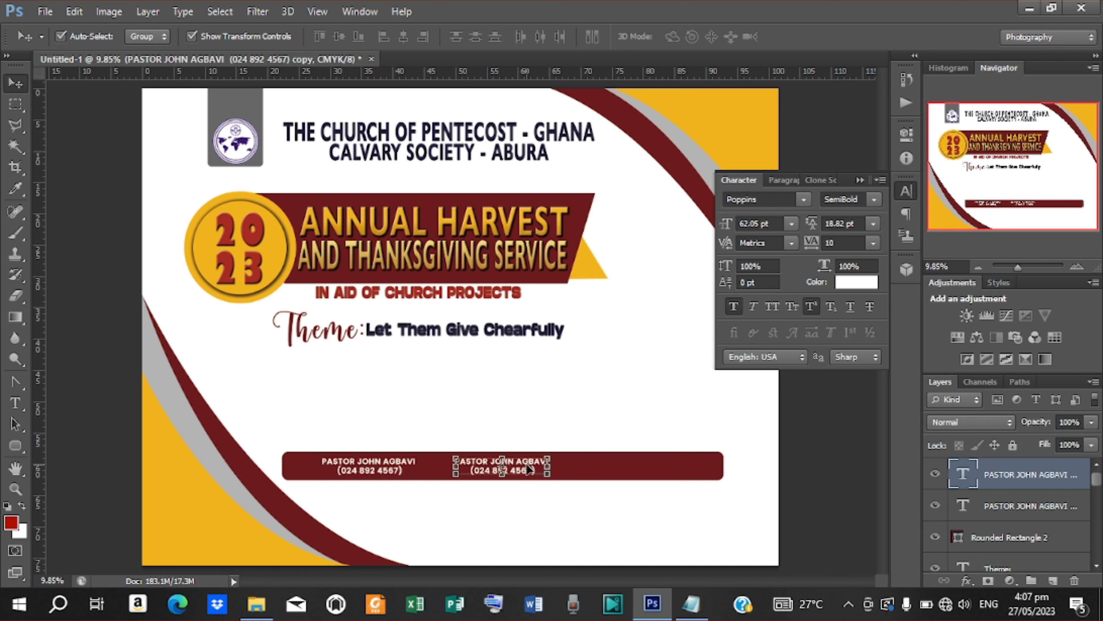
{"action": "key", "text": "t"}
{"action": "left_click", "coordinate": [457, 473]}
{"action": "key", "text": "ctrl+a"}
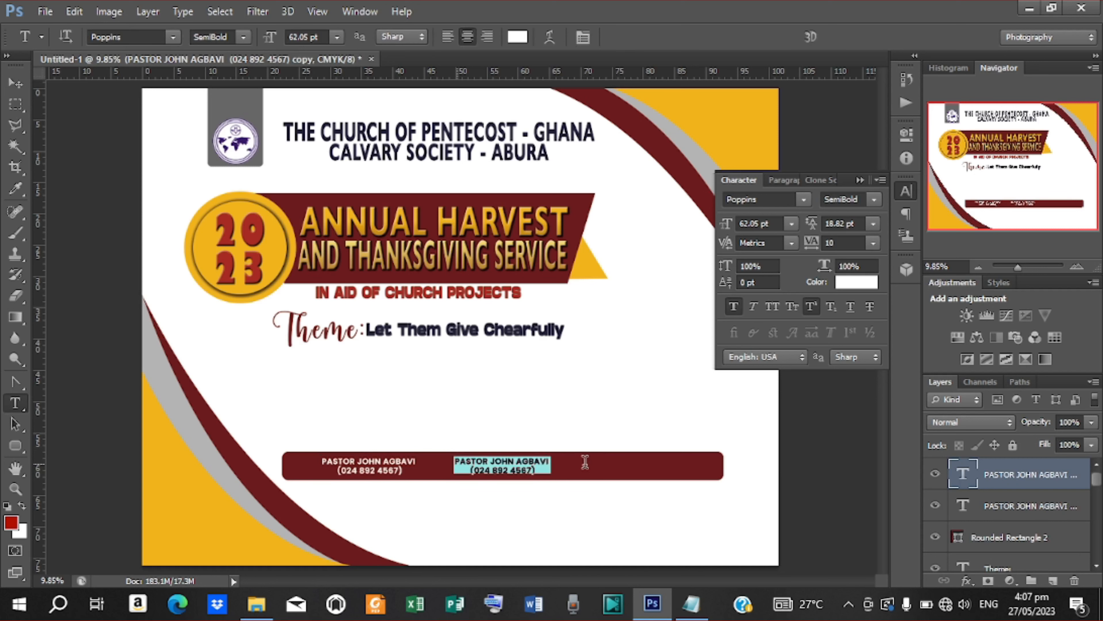
{"action": "left_click", "coordinate": [694, 603]}
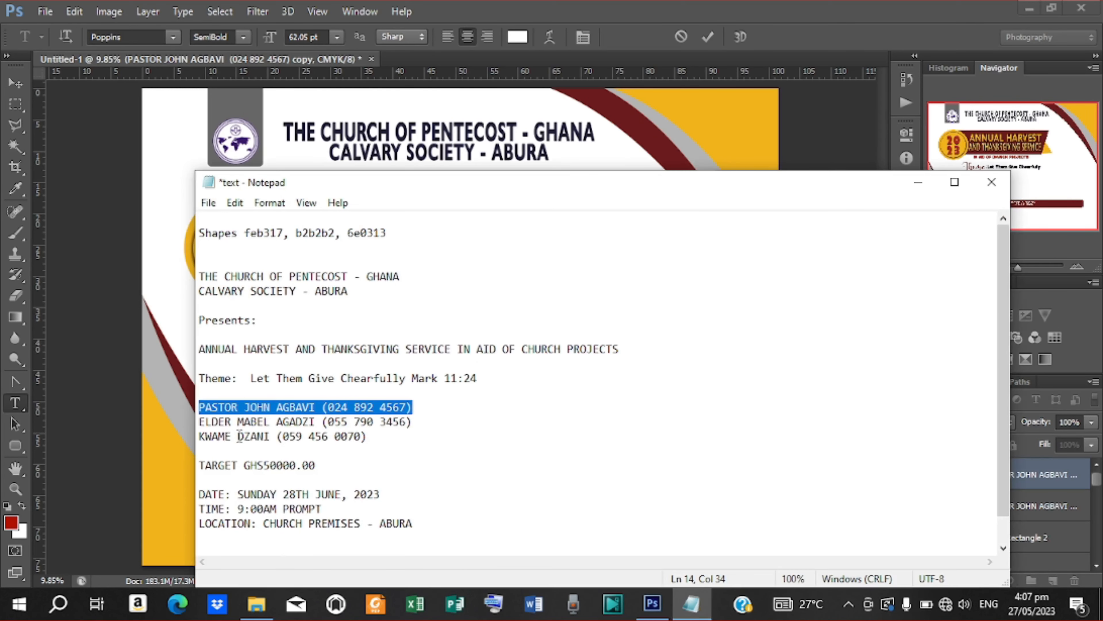
{"action": "left_click_drag", "start_coordinate": [199, 421], "coordinate": [412, 422]}
{"action": "right_click", "coordinate": [275, 422]}
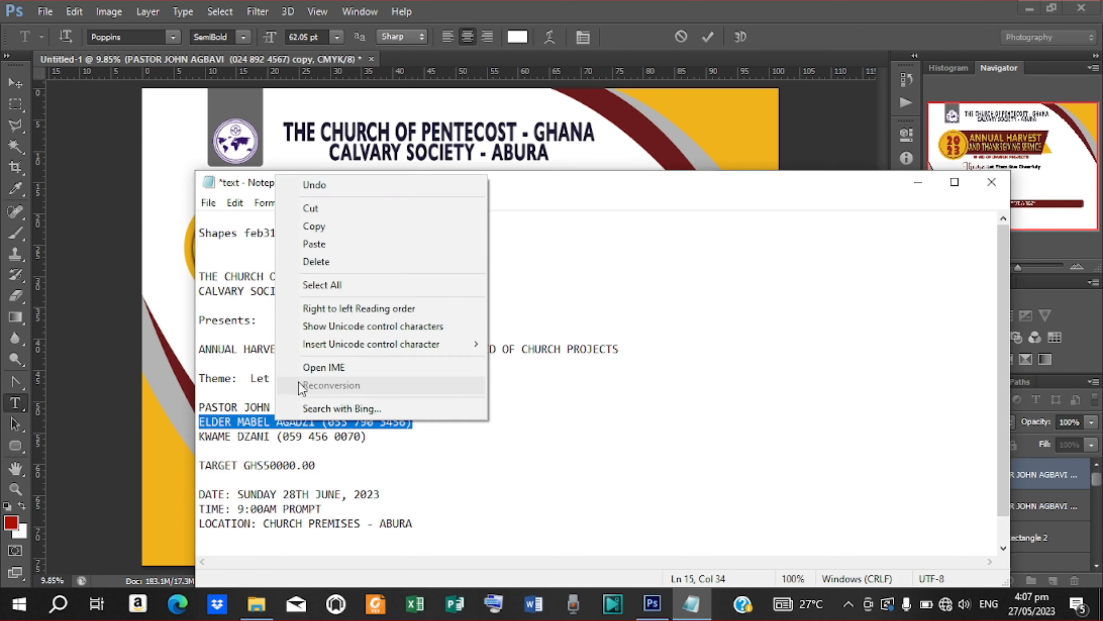
{"action": "left_click", "coordinate": [323, 227]}
{"action": "left_click", "coordinate": [913, 182]}
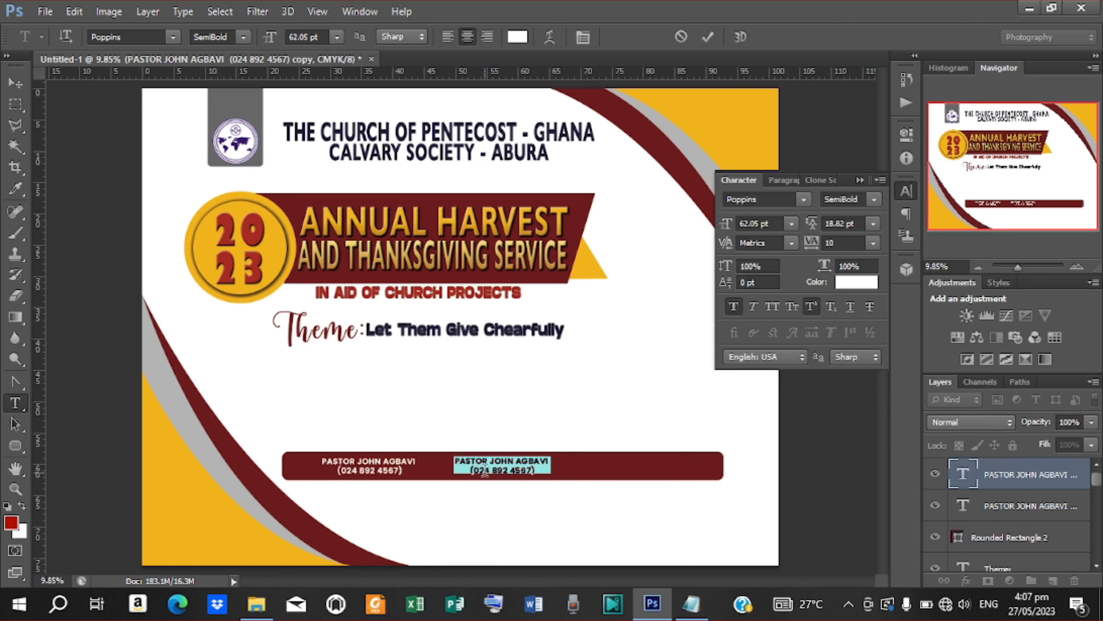
{"action": "left_click_drag", "start_coordinate": [461, 455], "coordinate": [538, 475]}
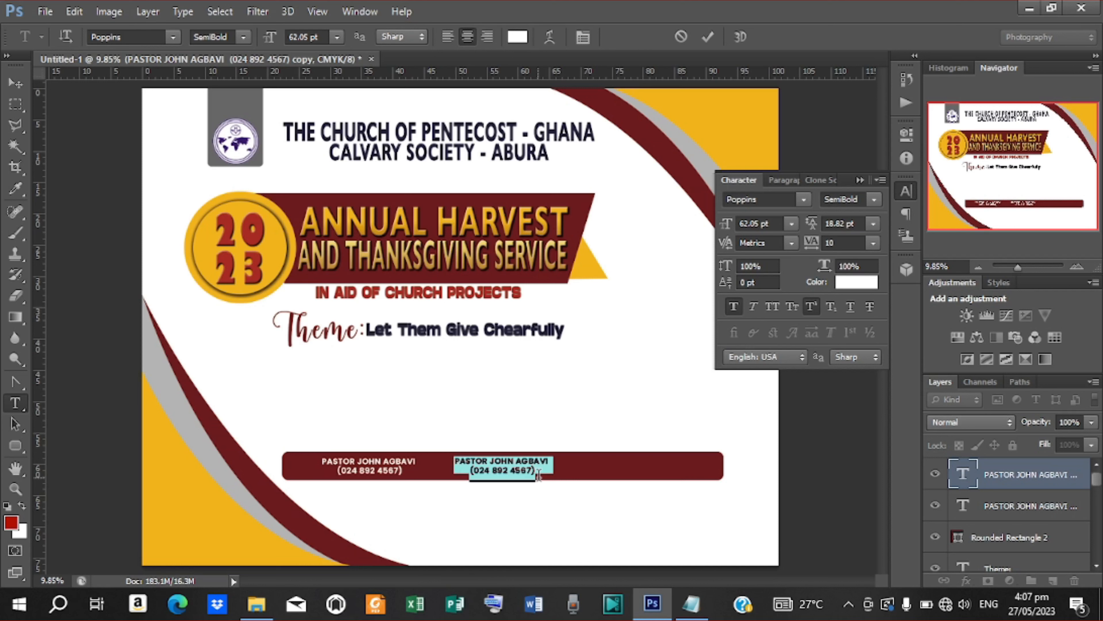
{"action": "key", "text": "BackSpace"}
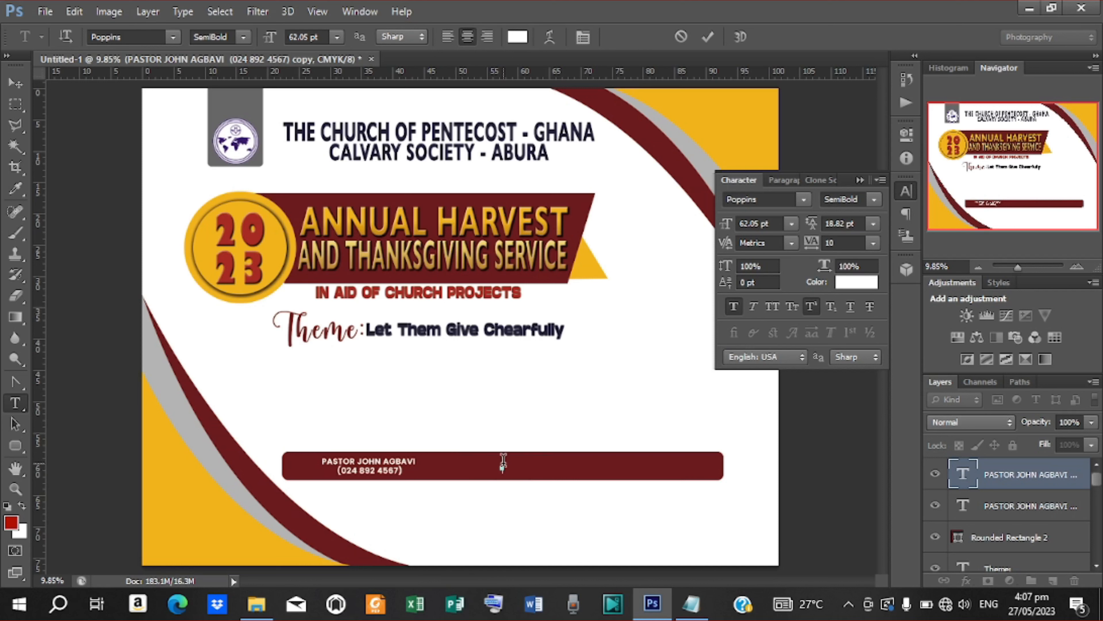
{"action": "key", "text": "ctrl+v"}
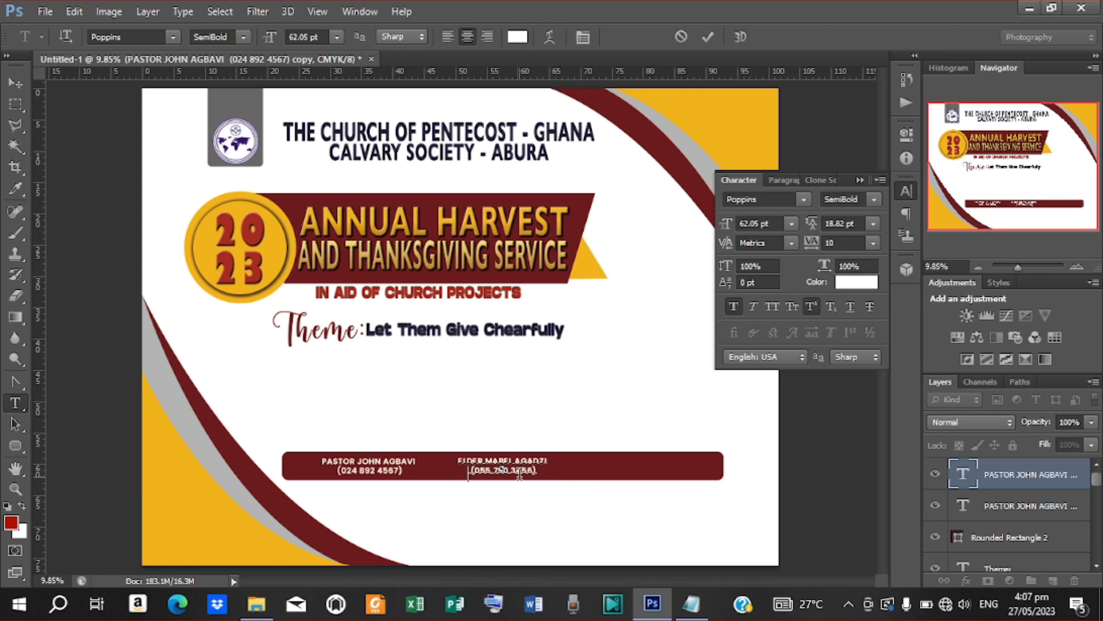
{"action": "left_click", "coordinate": [707, 36]}
{"action": "left_click", "coordinate": [16, 84]}
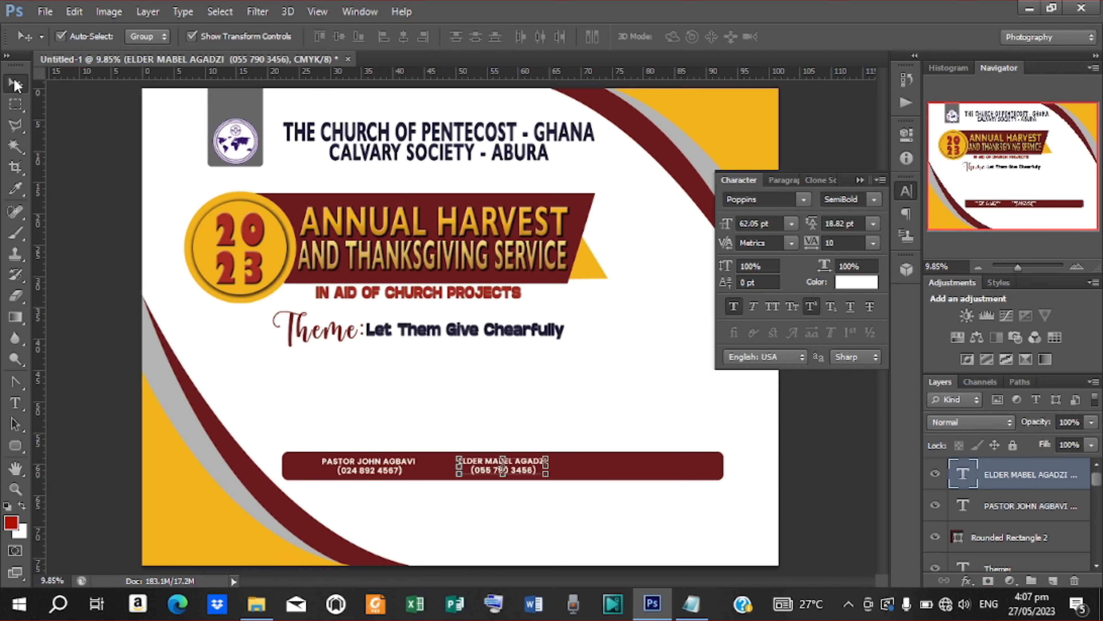
Step: Duplicate the elder's contact to the right end of the bar and select its text for replacement
{"action": "key", "text": "ctrl+j"}
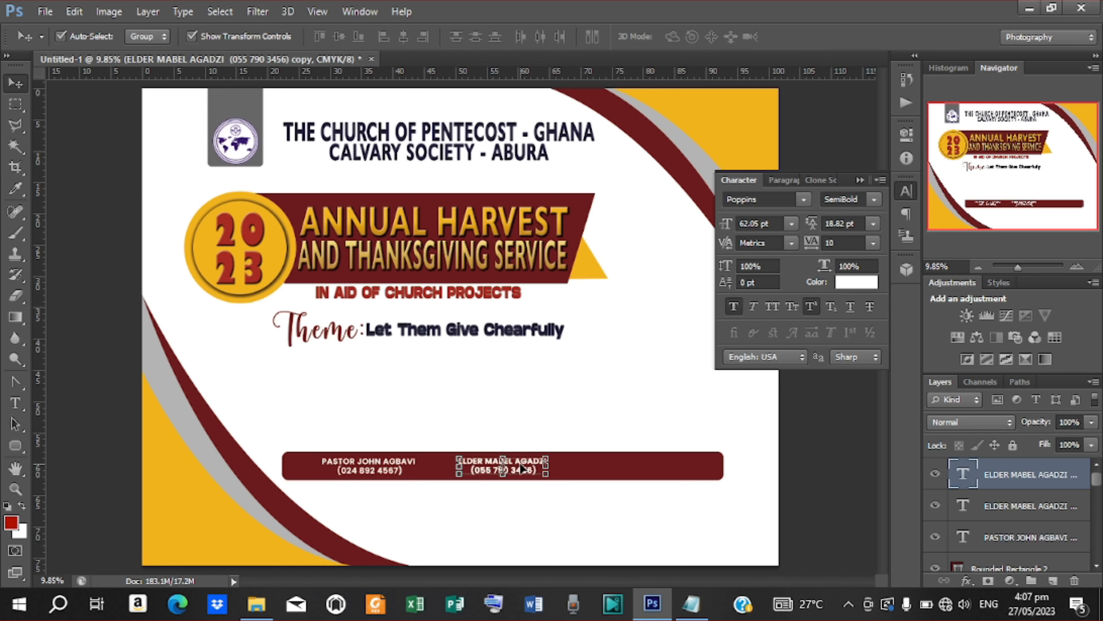
{"action": "left_click_drag", "start_coordinate": [522, 469], "coordinate": [657, 471]}
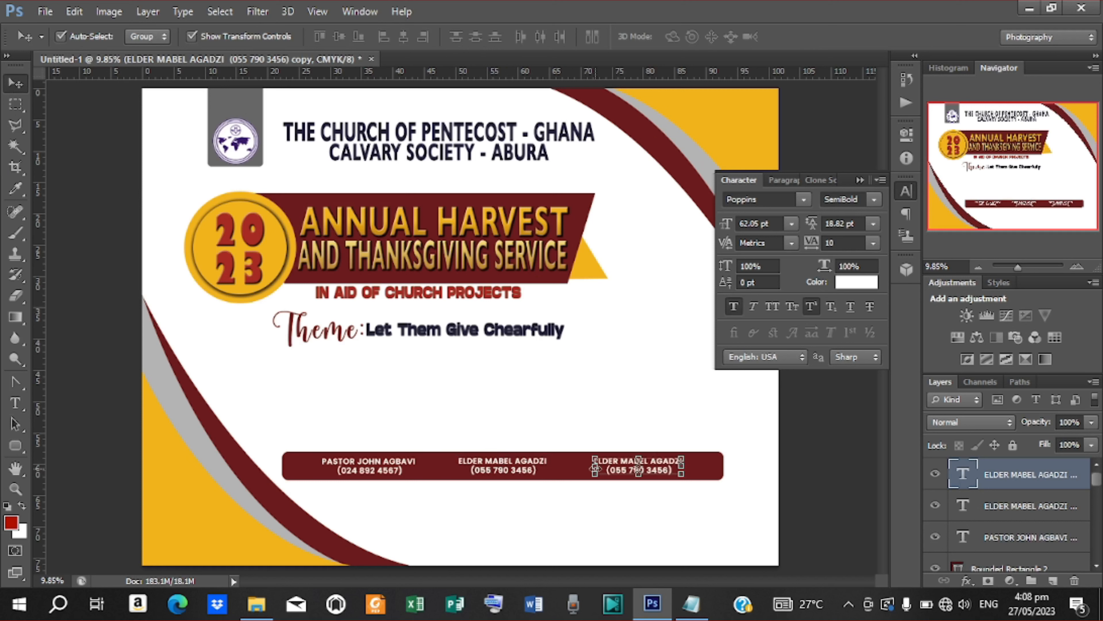
{"action": "key", "text": "t"}
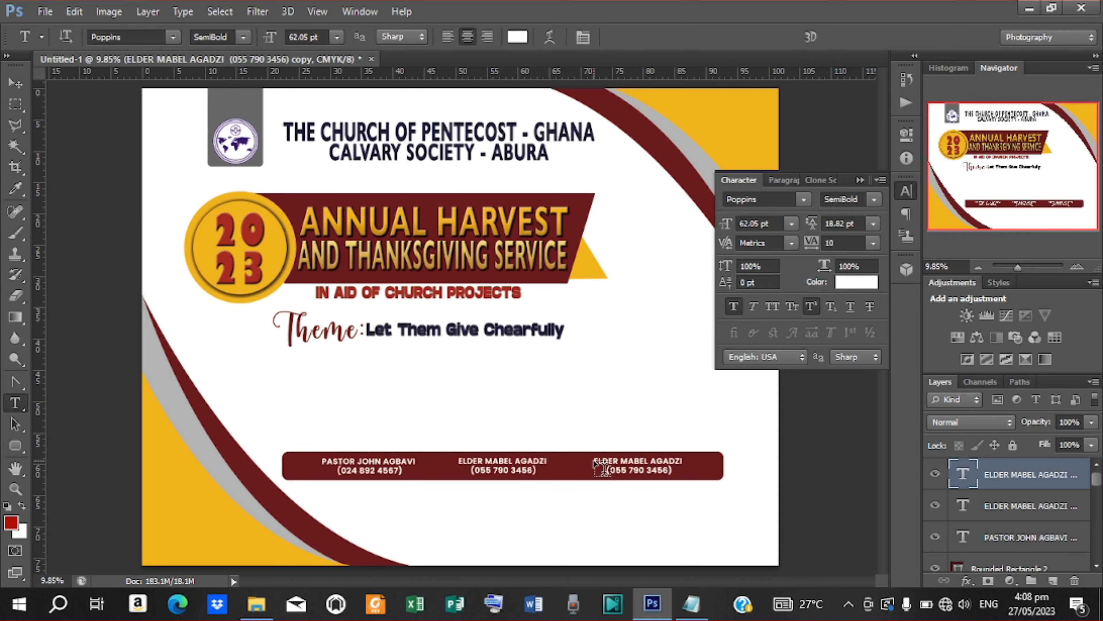
{"action": "left_click_drag", "start_coordinate": [594, 456], "coordinate": [684, 475]}
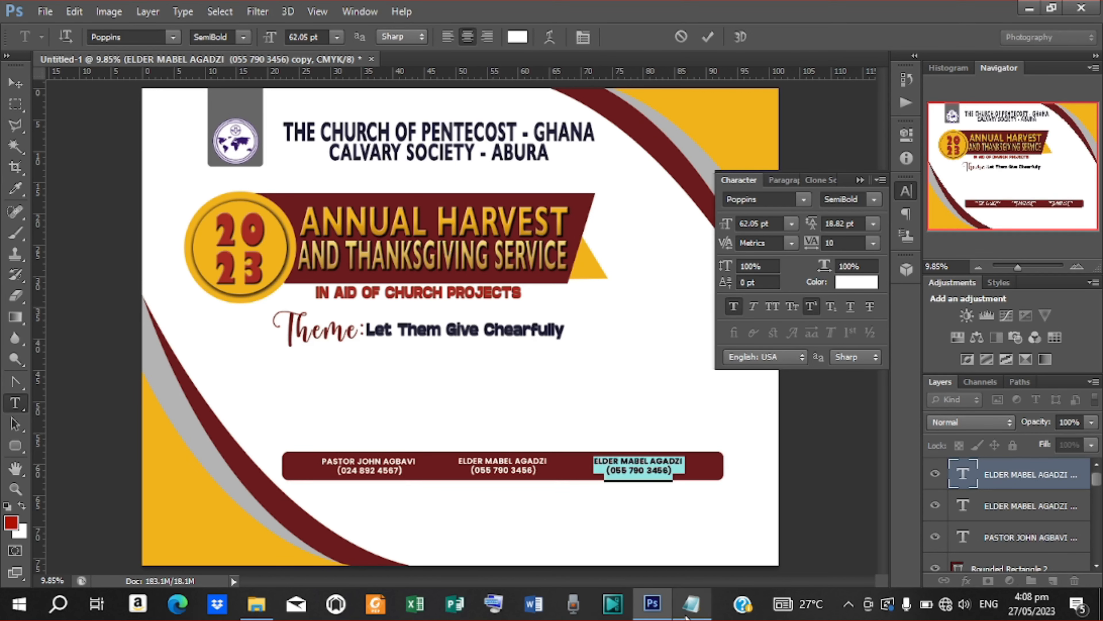
{"action": "left_click", "coordinate": [691, 603]}
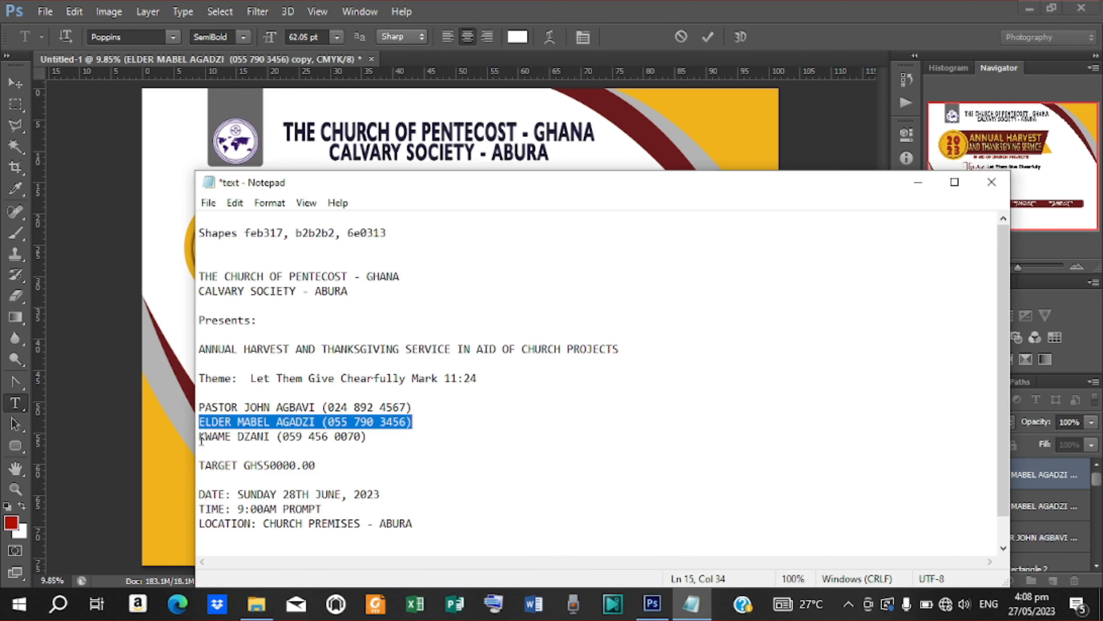
{"action": "left_click_drag", "start_coordinate": [201, 439], "coordinate": [414, 448]}
{"action": "key", "text": "ctrl+v"}
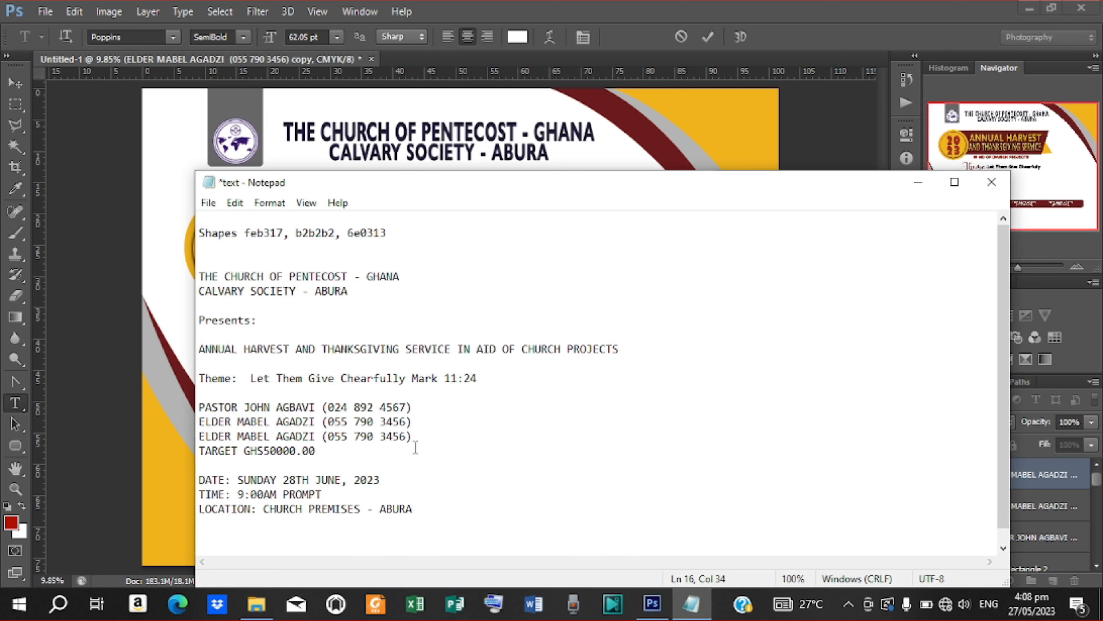
{"action": "left_click", "coordinate": [934, 181]}
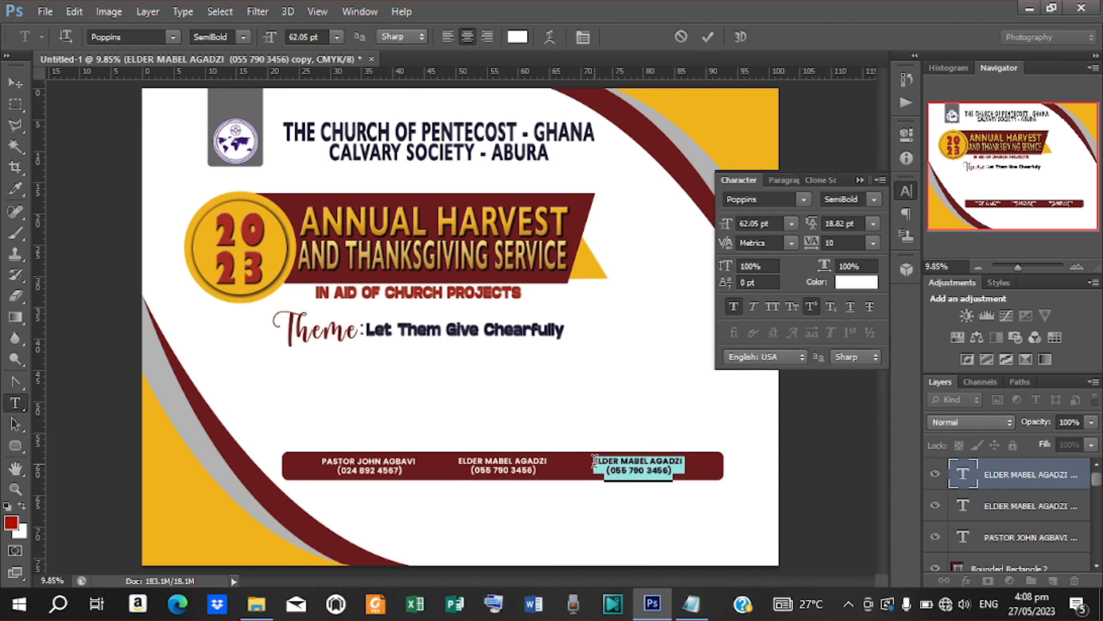
Step: Replace the third block's first line with the treasurer's name, then bring up the notes
{"action": "left_click_drag", "start_coordinate": [595, 461], "coordinate": [719, 450]}
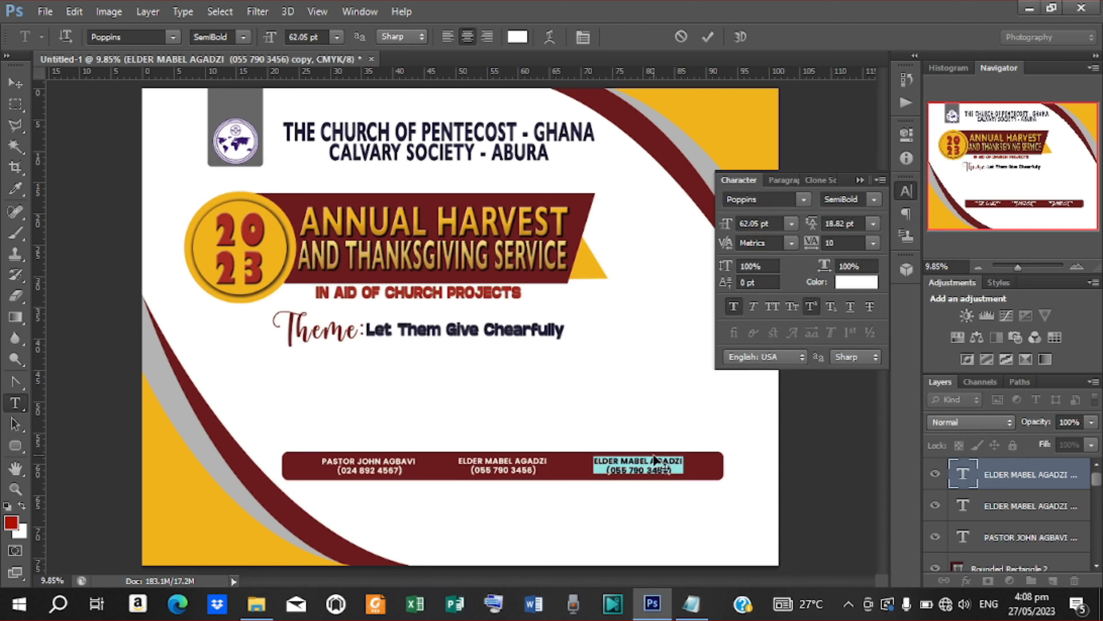
{"action": "key", "text": "ctrl+v"}
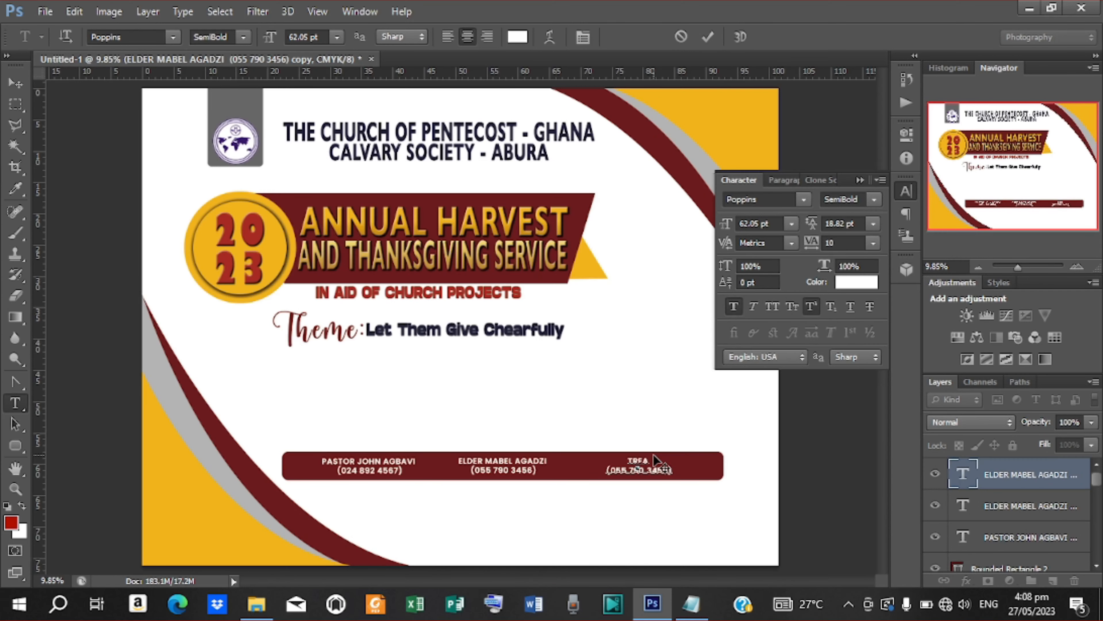
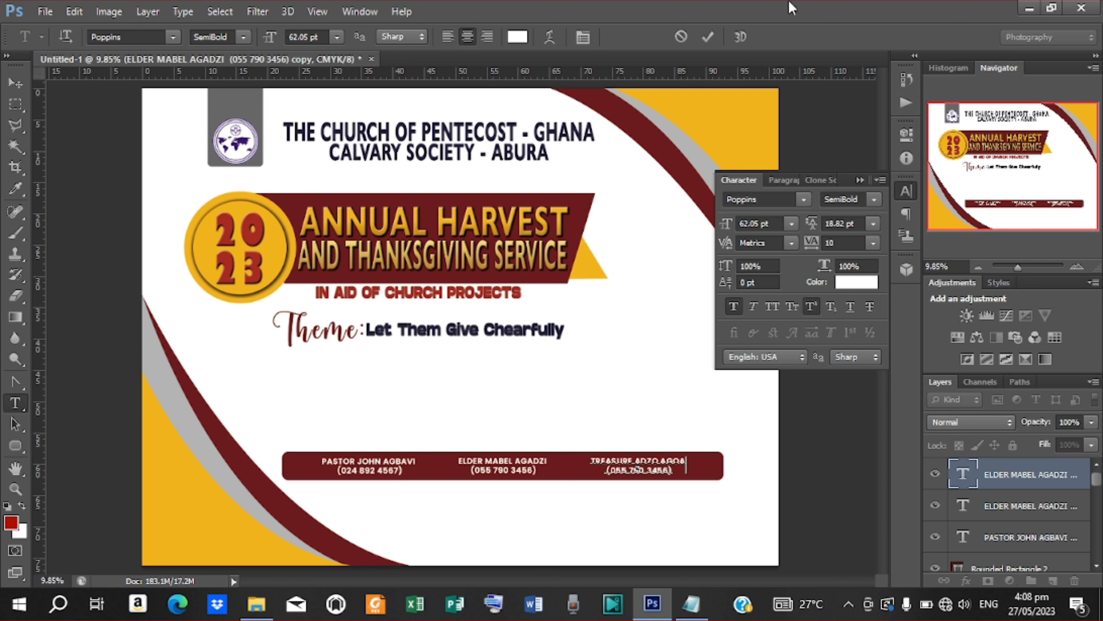
{"action": "left_click", "coordinate": [708, 36]}
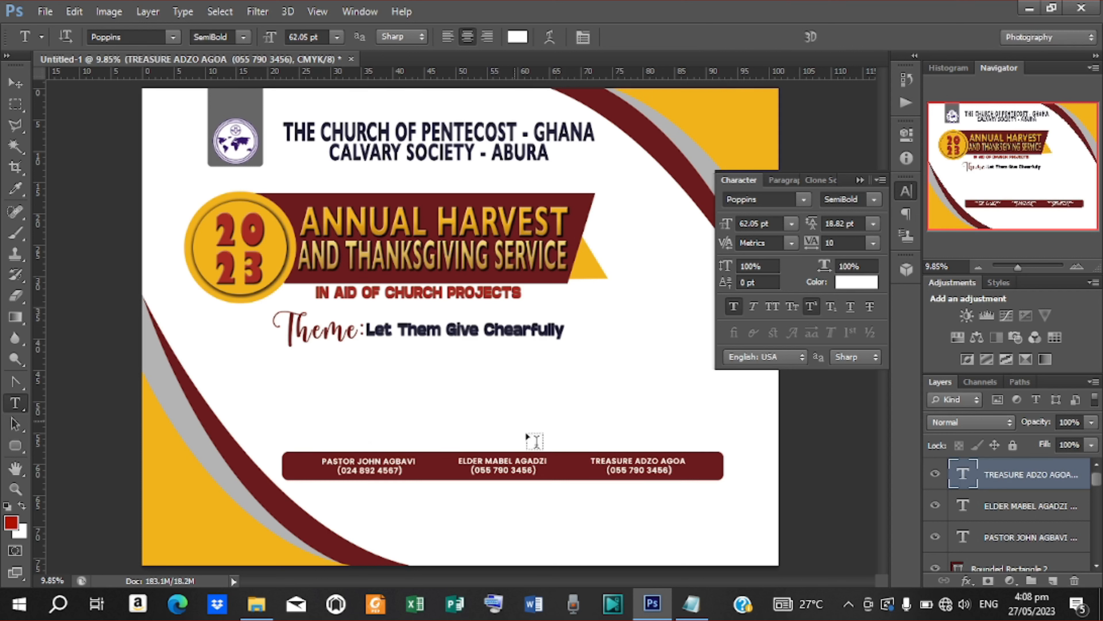
{"action": "left_click", "coordinate": [689, 607]}
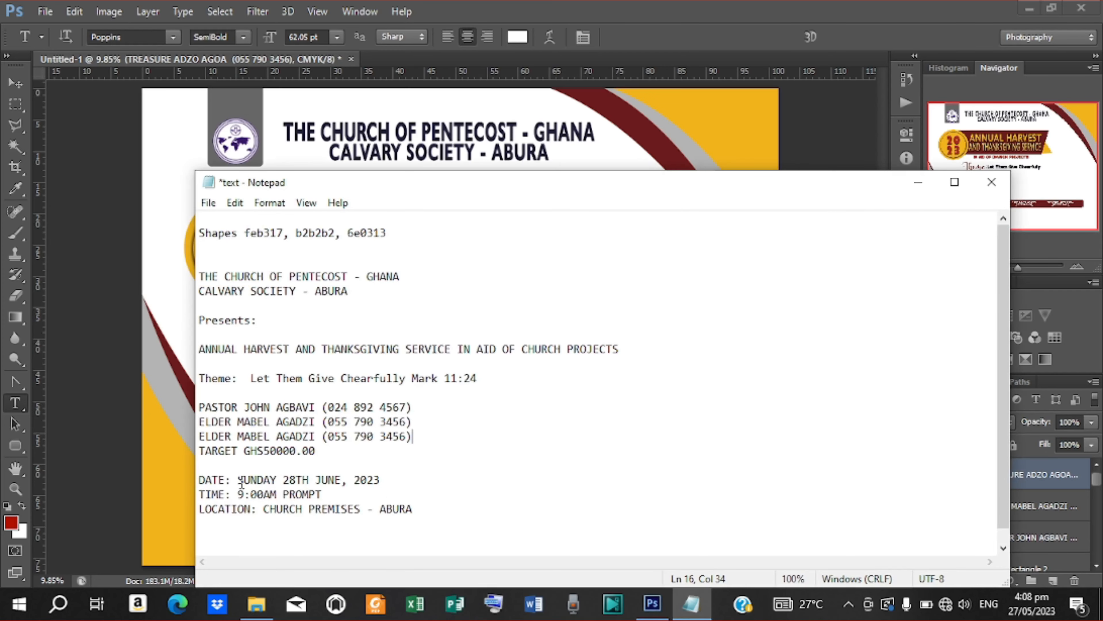
Step: Add SUNDAY 28TH JUNE, 2023 under the contacts bar in dark red sampled from the bar
{"action": "left_click_drag", "start_coordinate": [239, 480], "coordinate": [419, 480]}
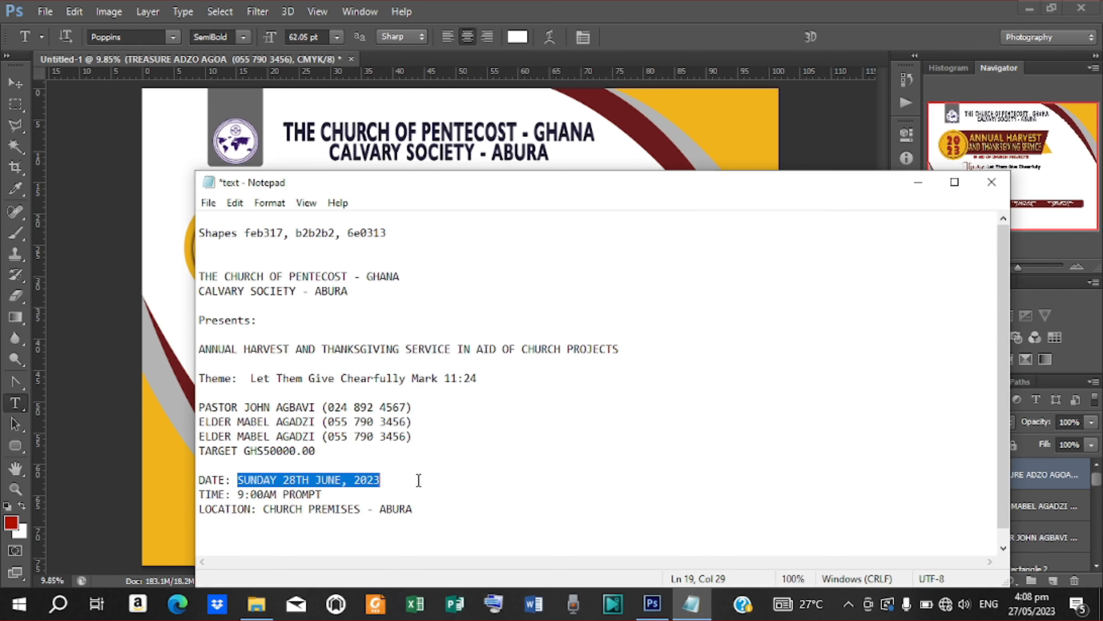
{"action": "right_click", "coordinate": [330, 482]}
{"action": "left_click", "coordinate": [376, 291]}
{"action": "left_click", "coordinate": [918, 182]}
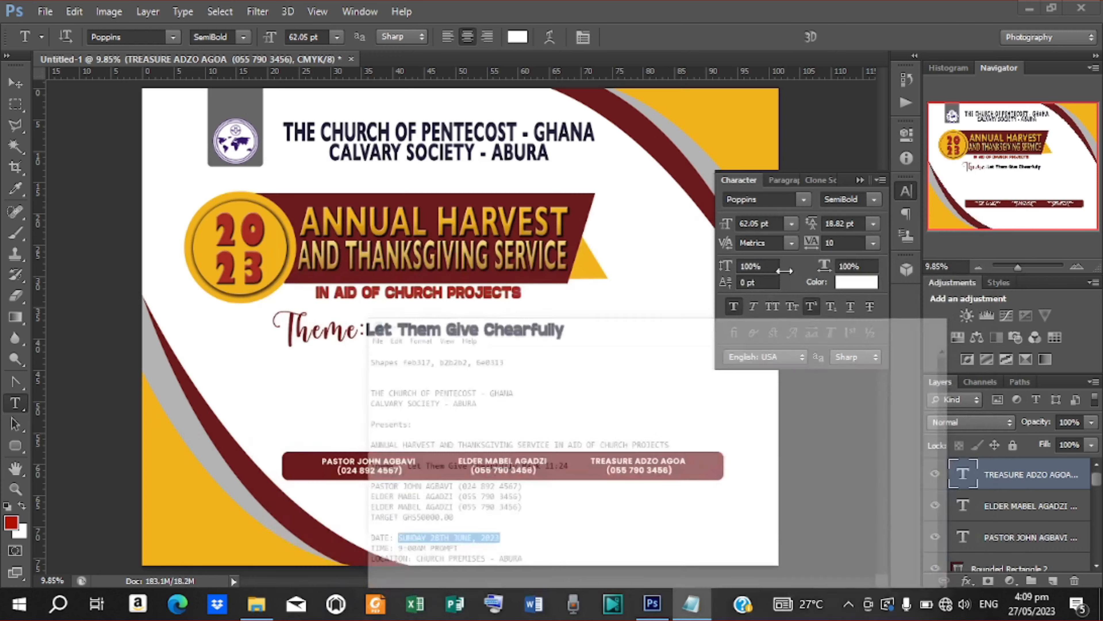
{"action": "left_click", "coordinate": [425, 517]}
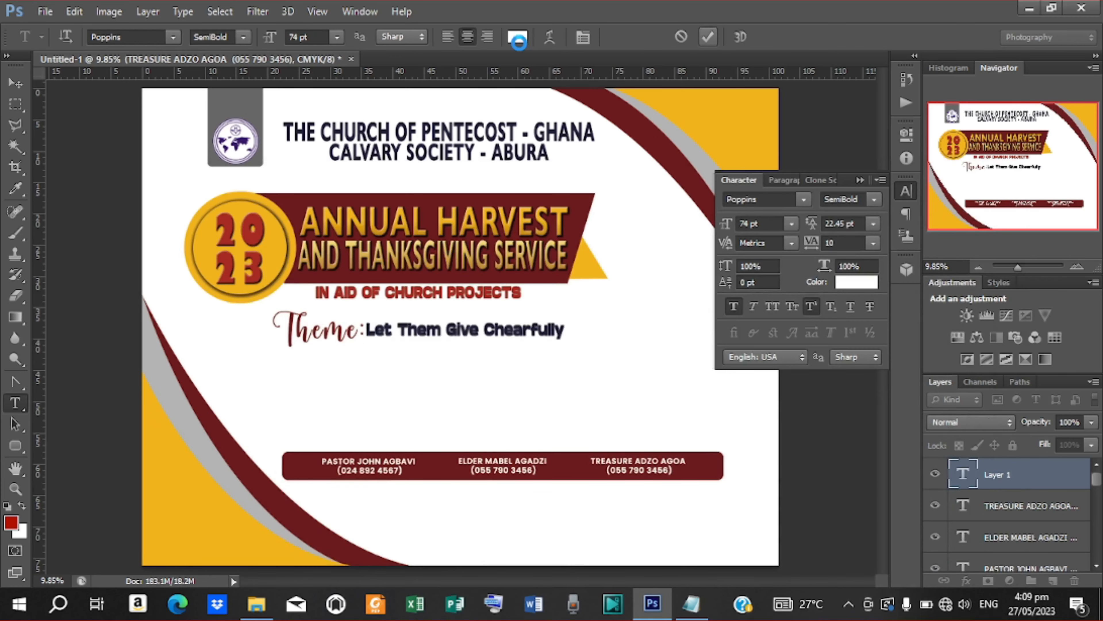
{"action": "key", "text": "ctrl+v"}
{"action": "left_click", "coordinate": [518, 39]}
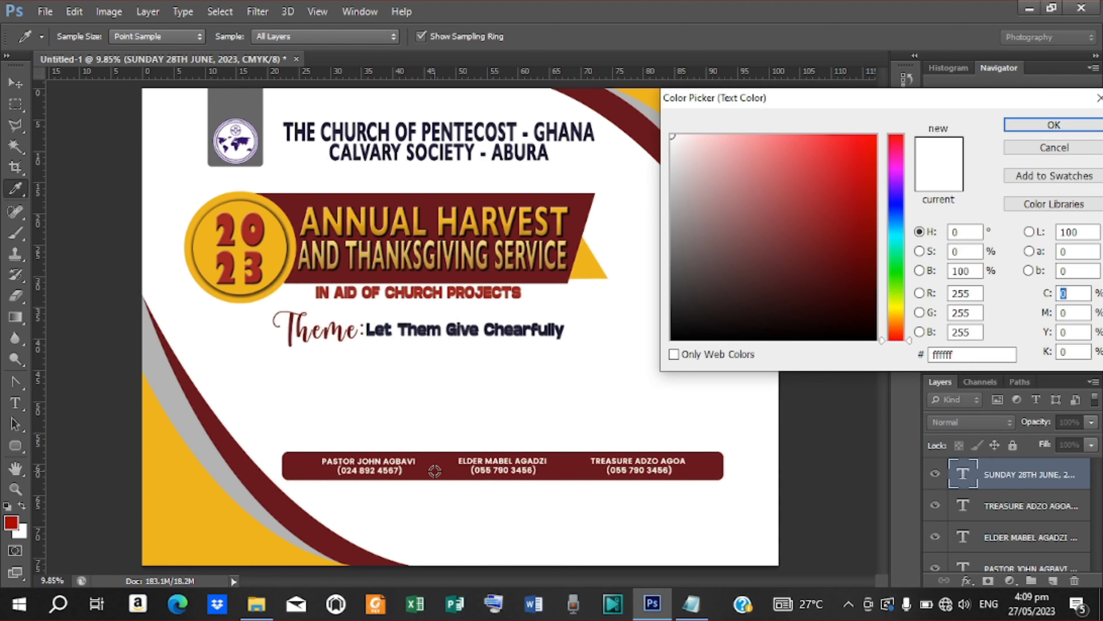
{"action": "left_click", "coordinate": [435, 471]}
{"action": "left_click", "coordinate": [1054, 125]}
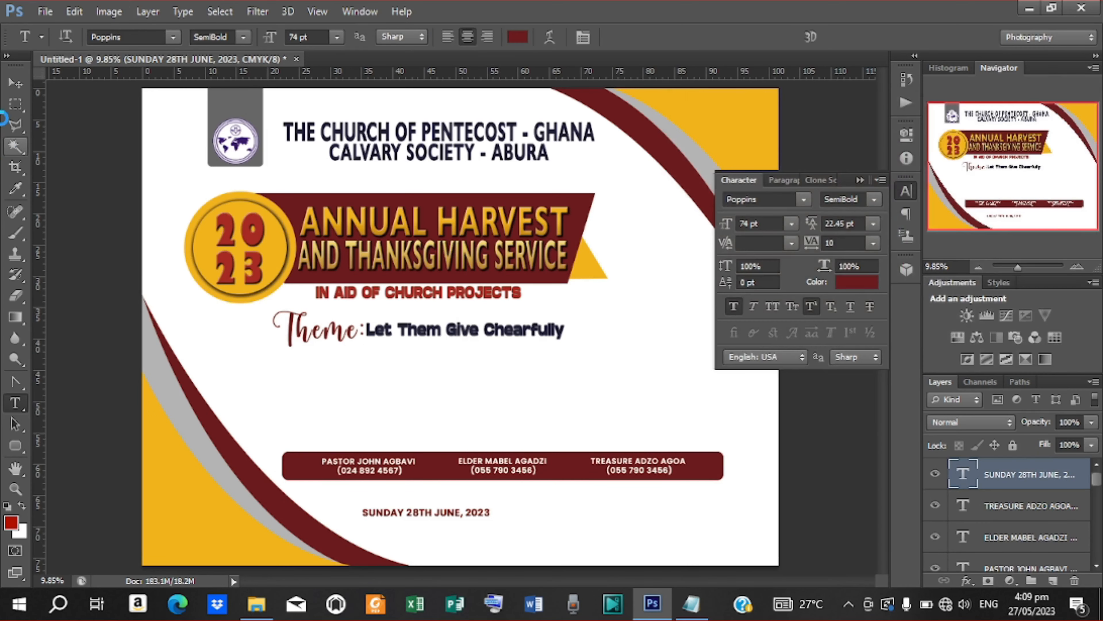
{"action": "left_click", "coordinate": [15, 83]}
{"action": "left_click_drag", "start_coordinate": [451, 518], "coordinate": [457, 524]}
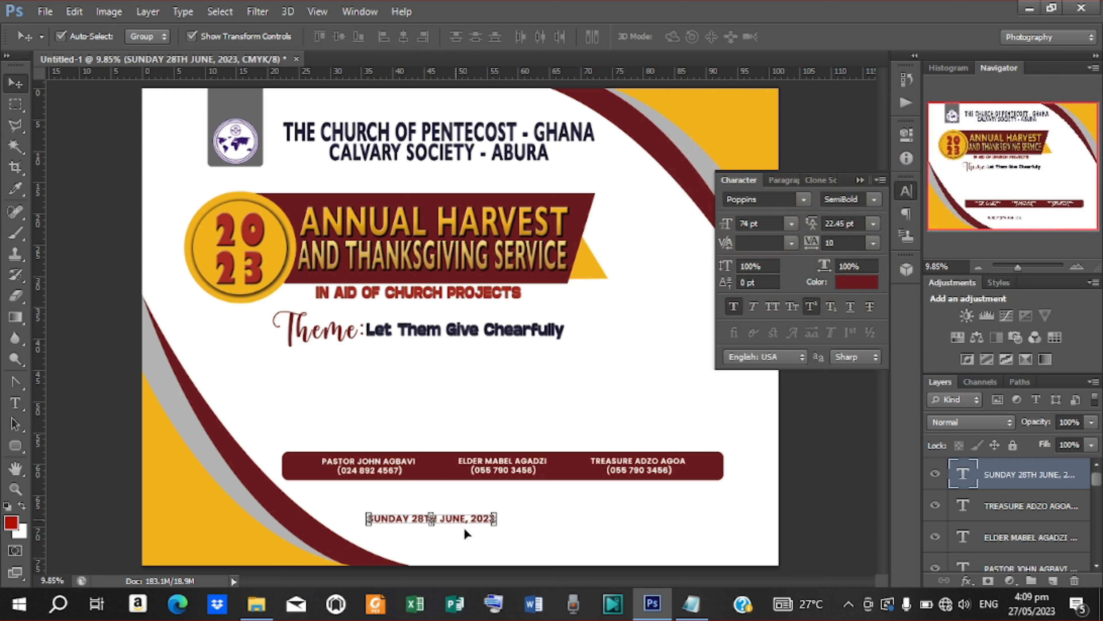
Step: Duplicate the date to the right and change it to 9:00AM PROMPT
{"action": "left_click_drag", "start_coordinate": [455, 518], "coordinate": [622, 523]}
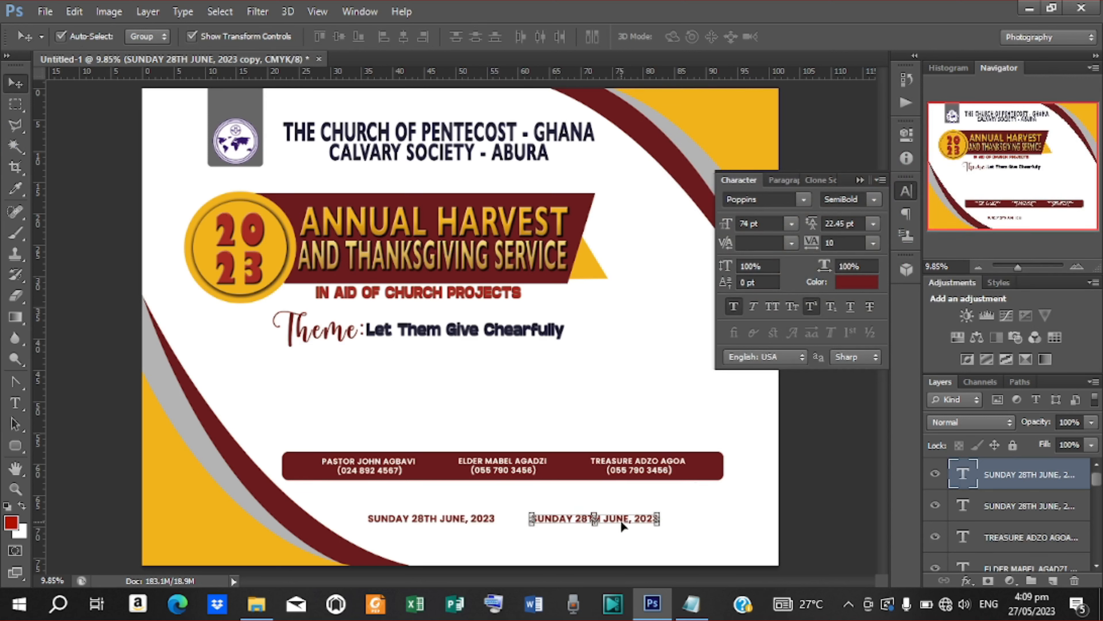
{"action": "key", "text": "t"}
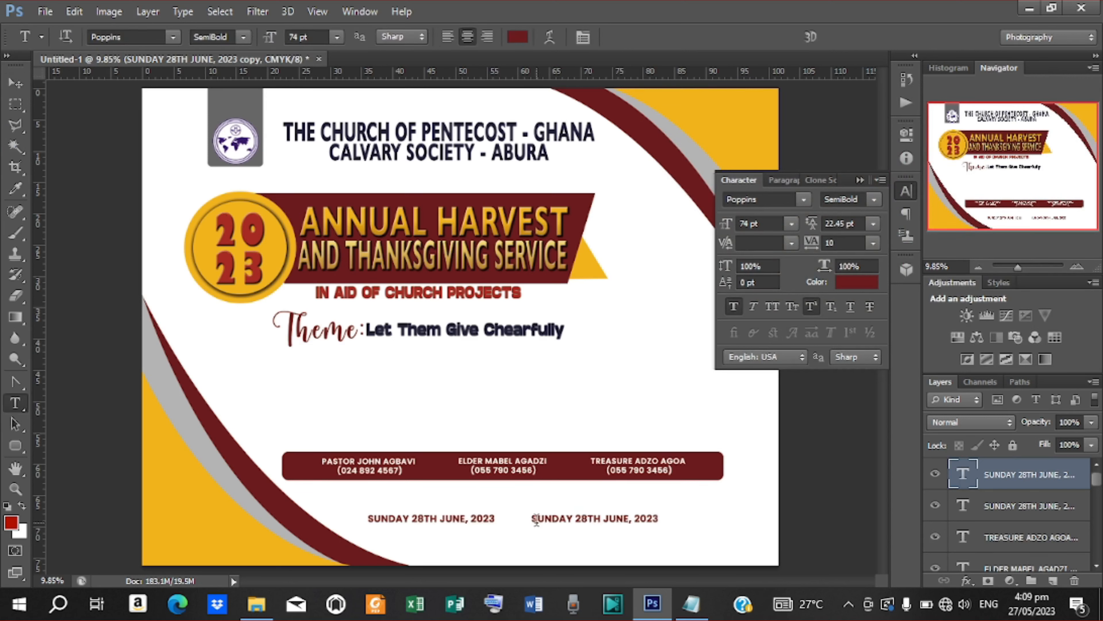
{"action": "left_click_drag", "start_coordinate": [531, 520], "coordinate": [758, 550]}
{"action": "key", "text": "alt+Tab"}
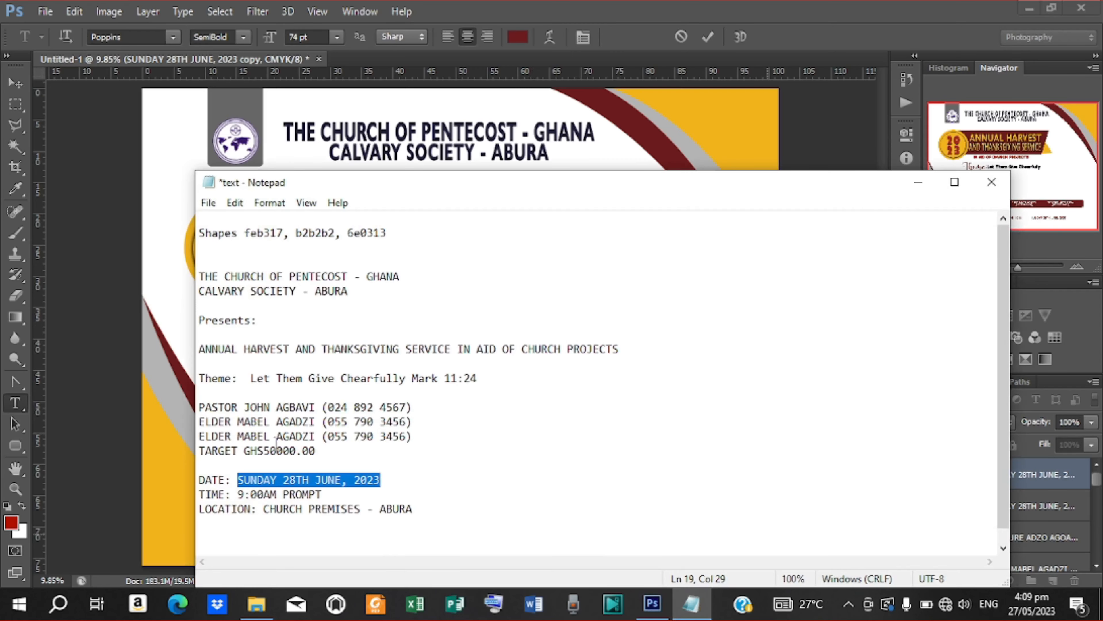
{"action": "left_click_drag", "start_coordinate": [238, 494], "coordinate": [335, 497]}
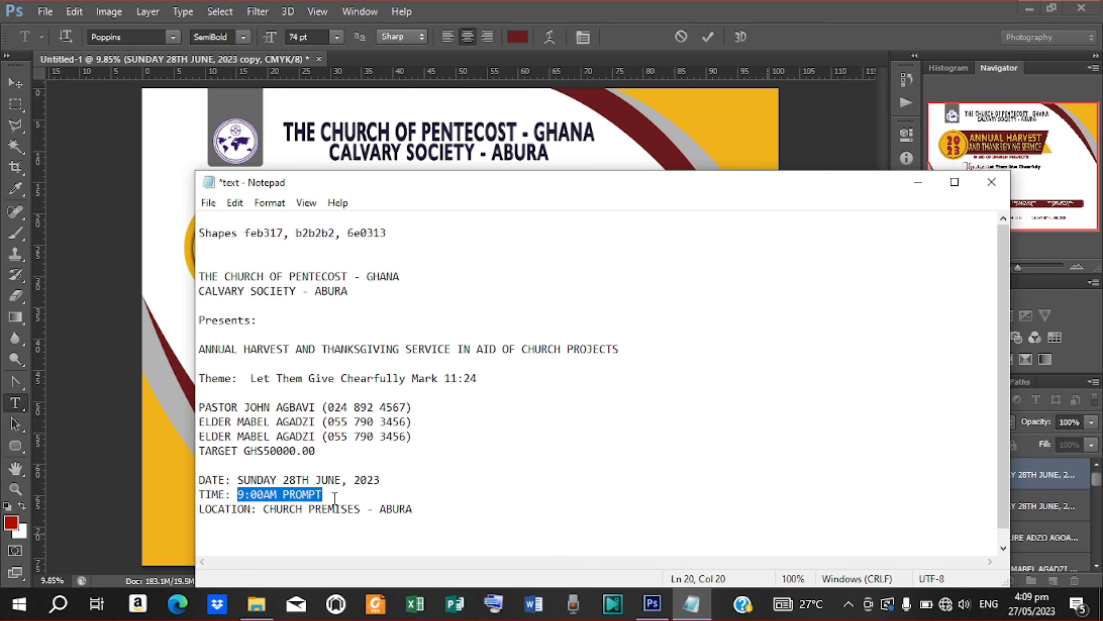
{"action": "left_click", "coordinate": [918, 182]}
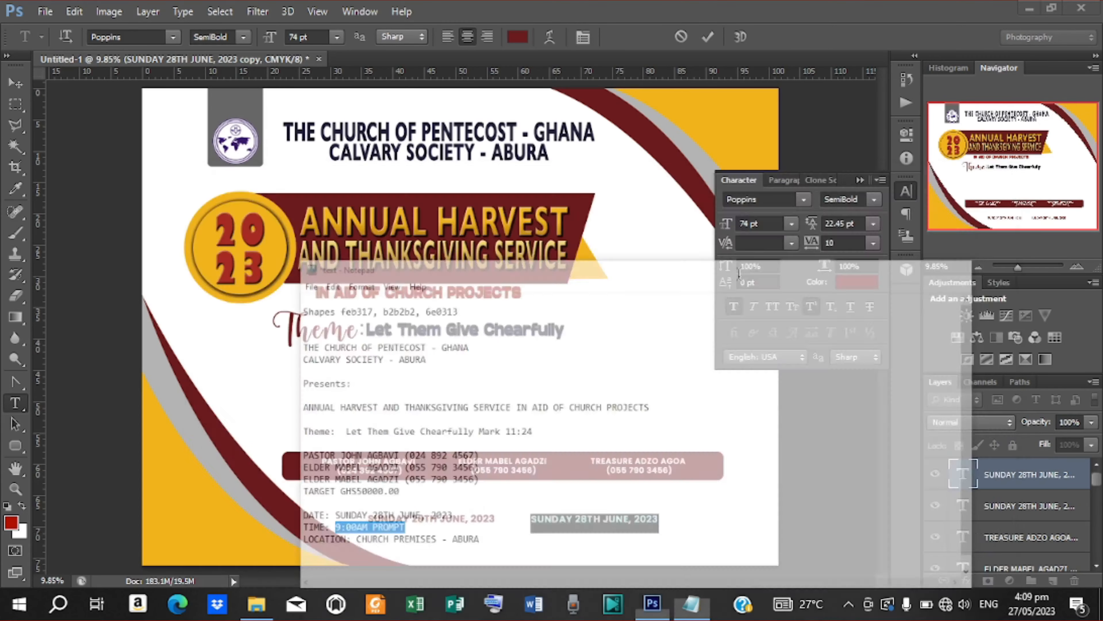
{"action": "key", "text": "ctrl+v"}
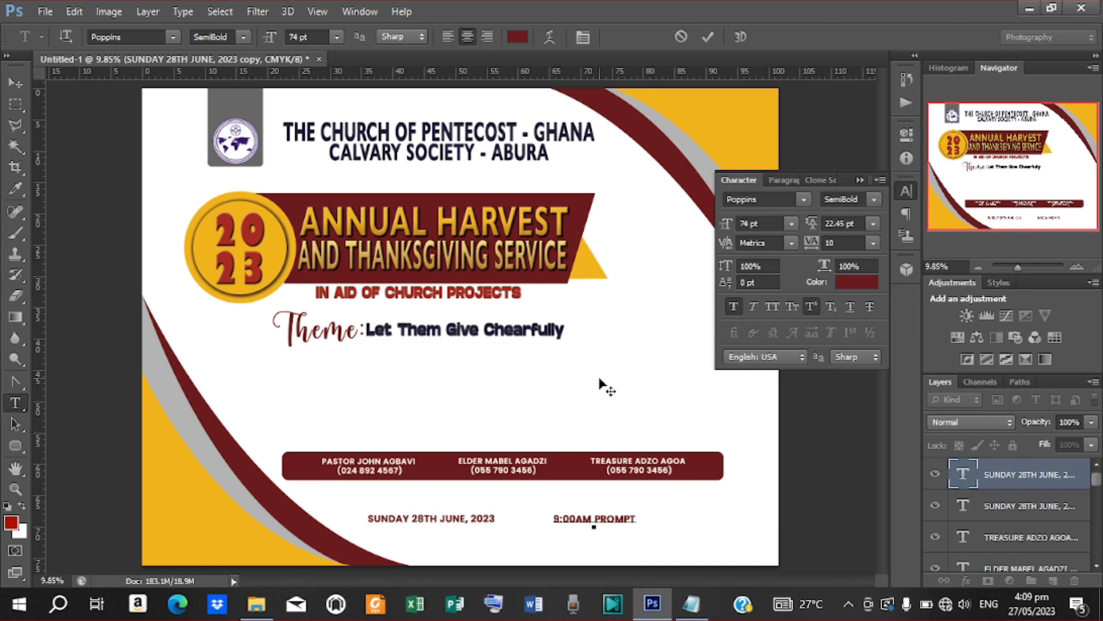
{"action": "left_click", "coordinate": [707, 37]}
{"action": "key", "text": "v"}
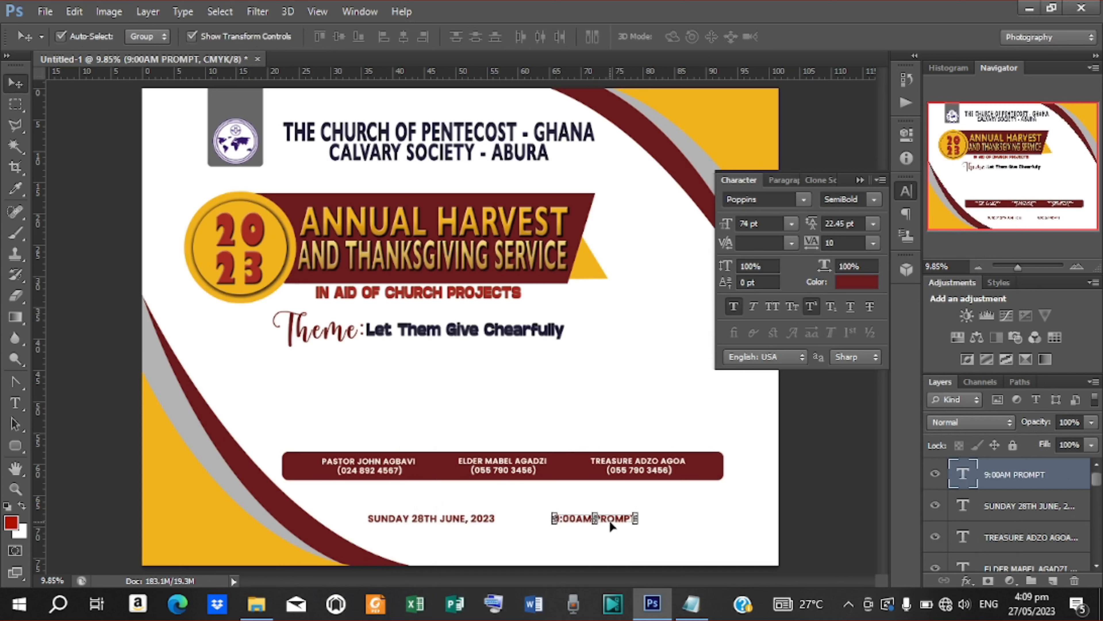
{"action": "left_click_drag", "start_coordinate": [608, 516], "coordinate": [582, 521]}
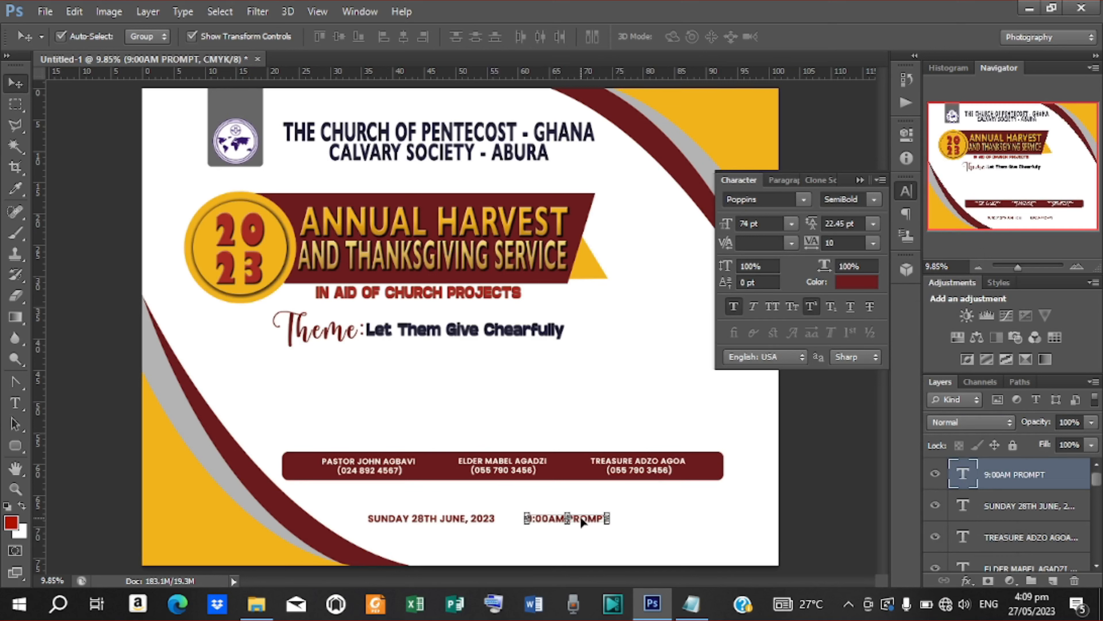
Step: Duplicate the time to the right end and change it to CHURCH PREMISES - ABURA
{"action": "key", "text": "ctrl+j"}
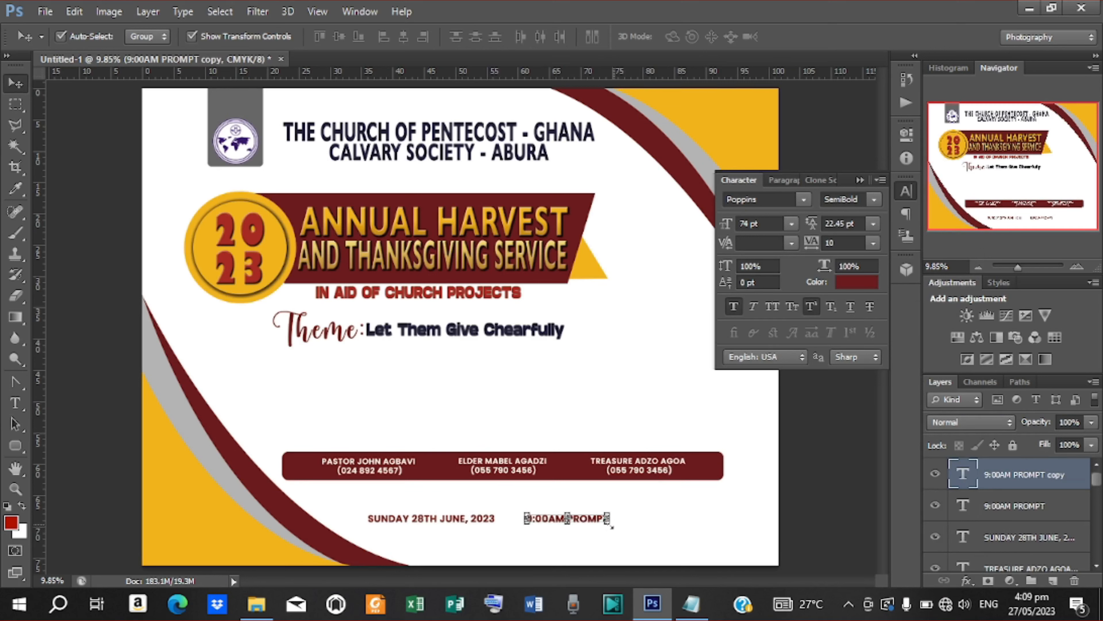
{"action": "left_click_drag", "start_coordinate": [580, 518], "coordinate": [774, 526]}
{"action": "key", "text": "t"}
{"action": "left_click", "coordinate": [685, 600]}
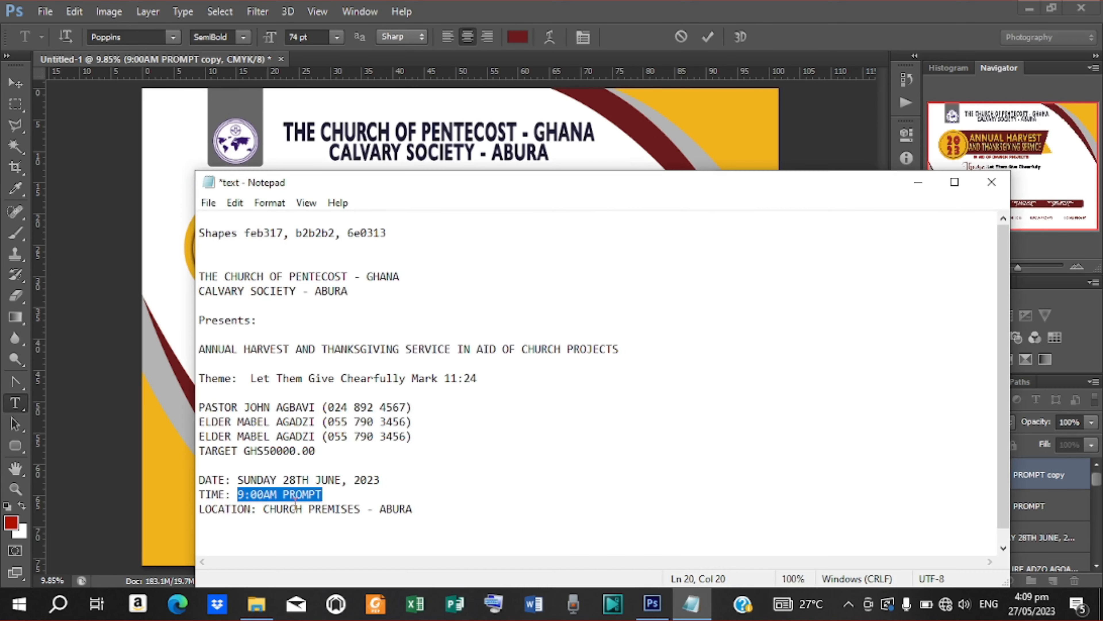
{"action": "left_click_drag", "start_coordinate": [265, 508], "coordinate": [440, 514]}
{"action": "key", "text": "ctrl+c"}
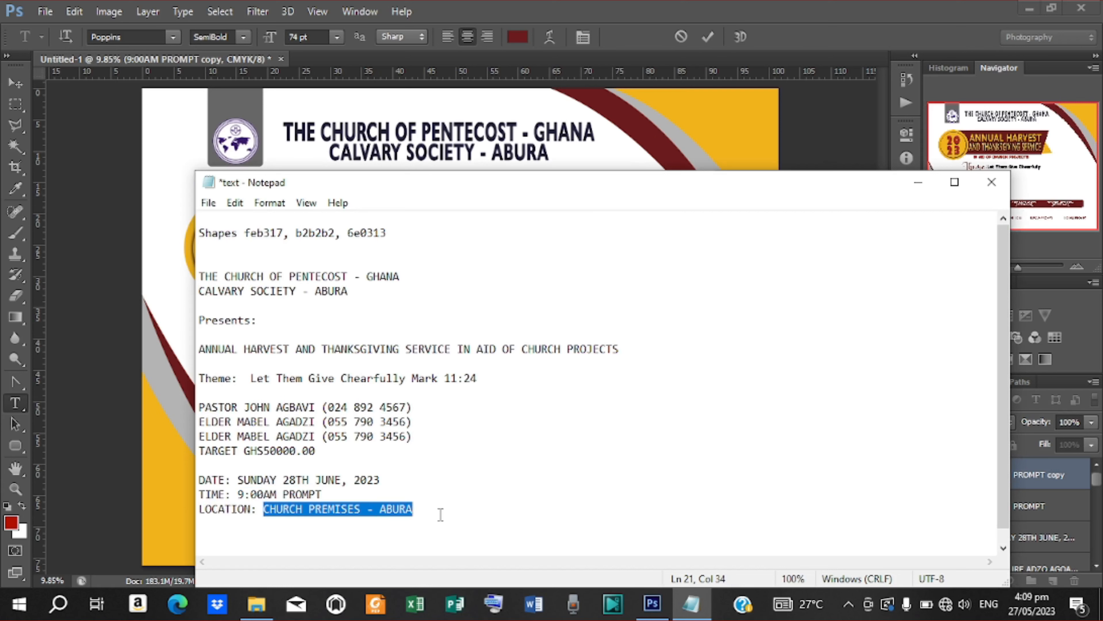
{"action": "left_click", "coordinate": [917, 182]}
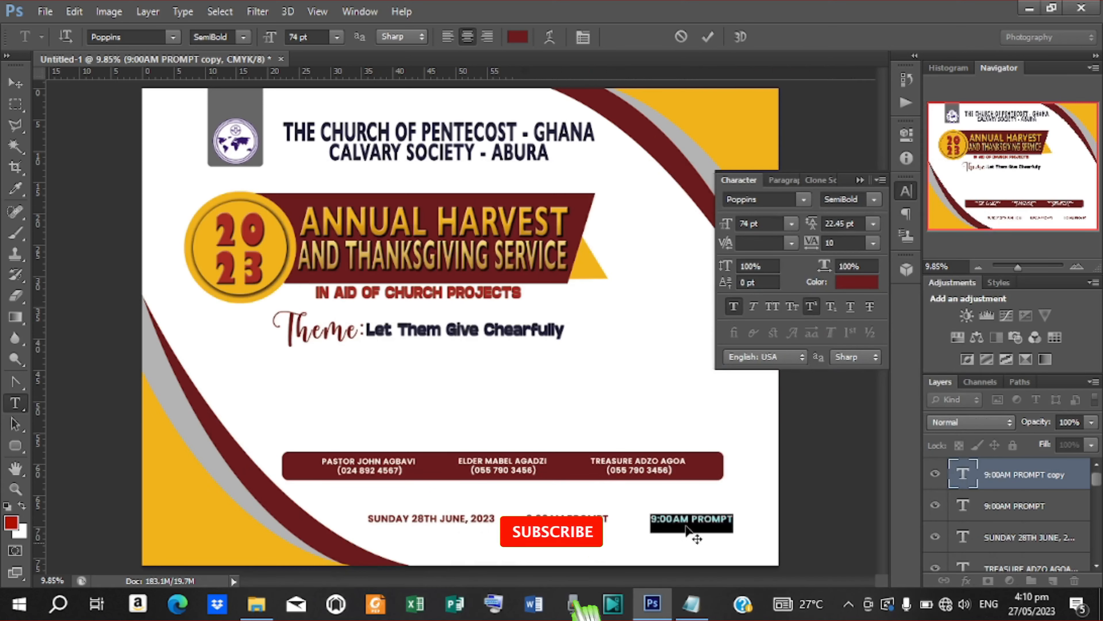
{"action": "key", "text": "ctrl+v"}
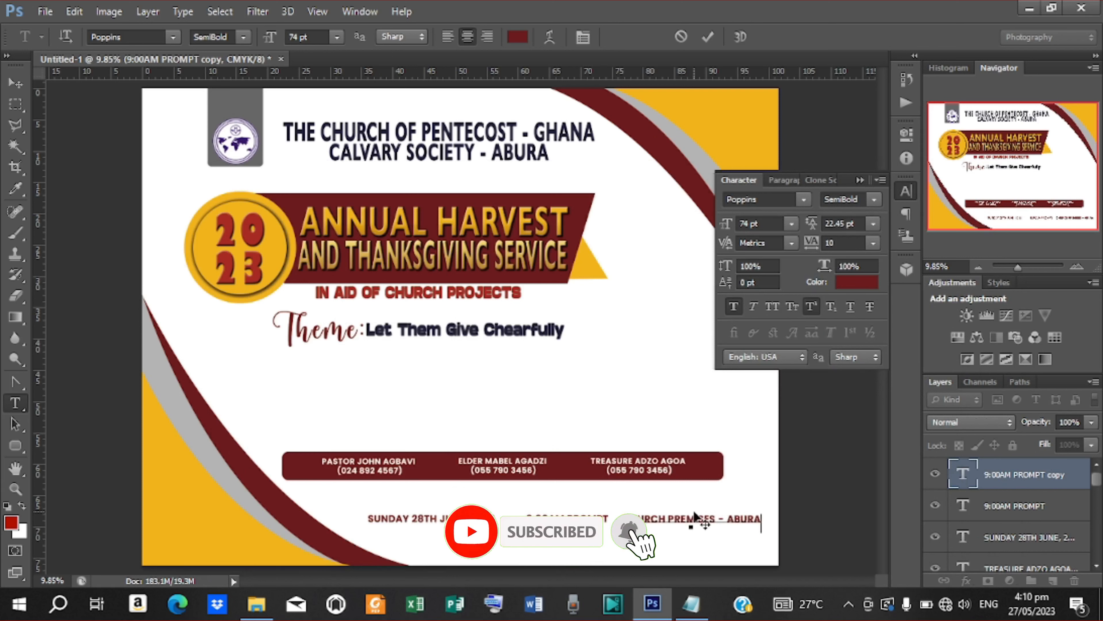
{"action": "left_click", "coordinate": [708, 36]}
Step: With the Move tool, nudge the date text left
{"action": "key", "text": "v"}
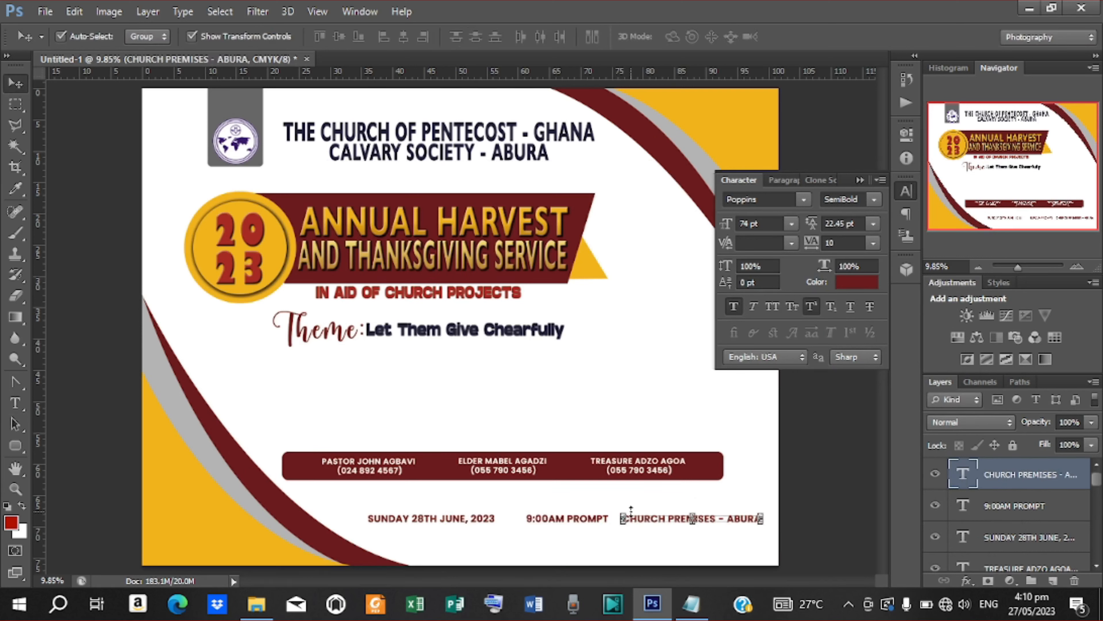
{"action": "left_click", "coordinate": [420, 521]}
{"action": "key", "text": "shift+Left"}
{"action": "key", "text": "shift+Left"}
{"action": "key", "text": "shift+Left"}
{"action": "key", "text": "shift+Left"}
{"action": "key", "text": "shift+Left"}
{"action": "key", "text": "shift+Left"}
{"action": "key", "text": "shift+Left"}
{"action": "key", "text": "shift+Left"}
{"action": "key", "text": "shift+Left"}
{"action": "key", "text": "shift+Left"}
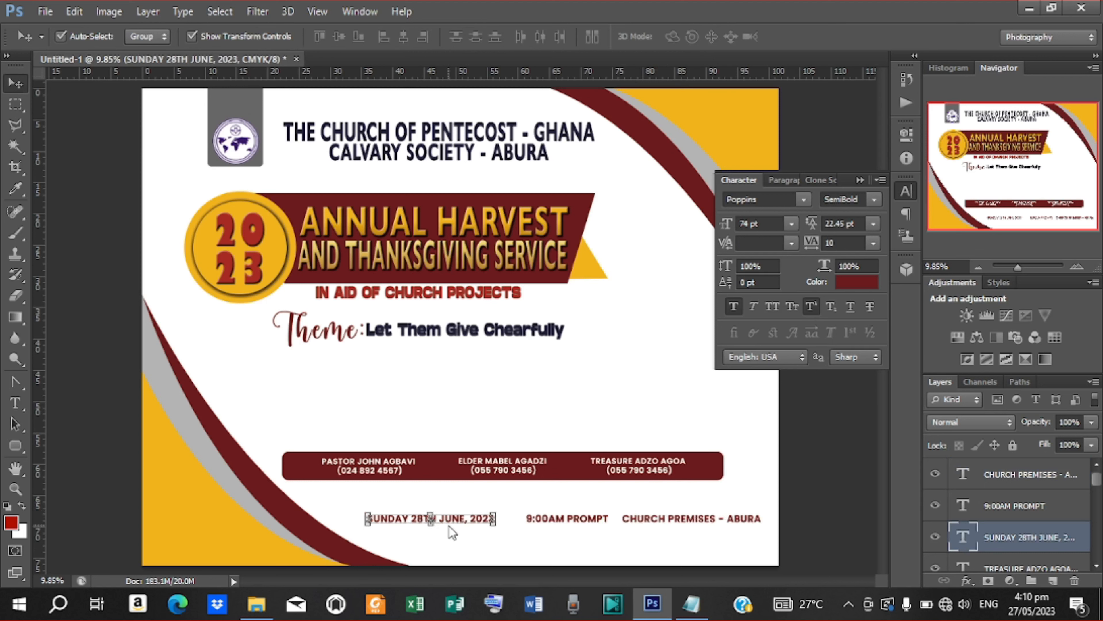
{"action": "key", "text": "shift+Left"}
{"action": "key", "text": "shift+Left"}
{"action": "key", "text": "shift+Left"}
{"action": "key", "text": "shift+Left"}
{"action": "key", "text": "shift+Left"}
{"action": "left_click", "coordinate": [584, 521]}
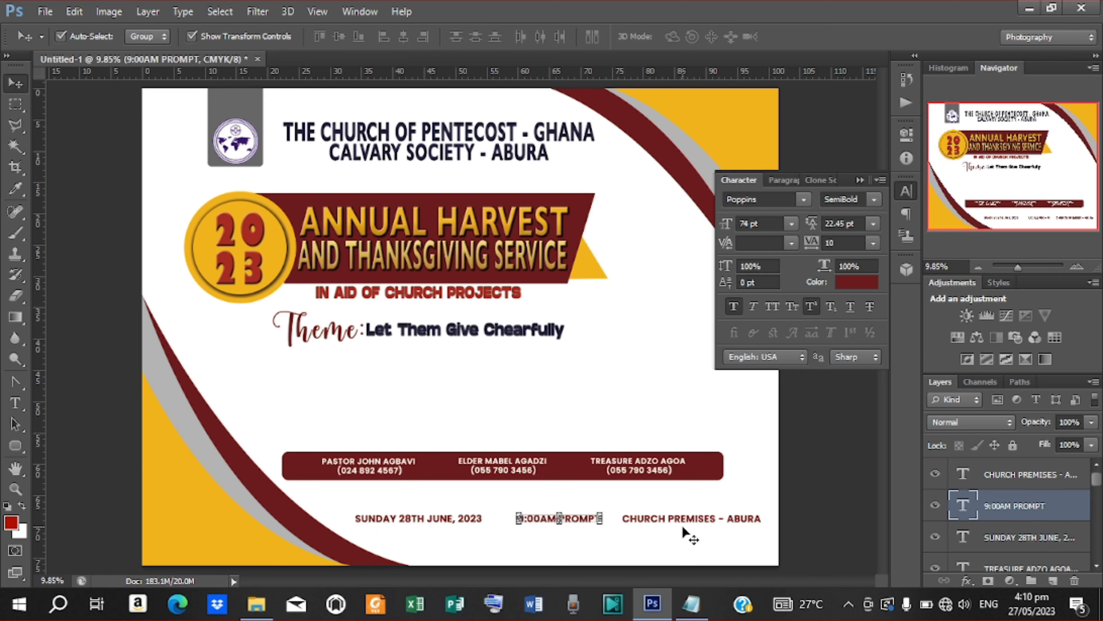
{"action": "left_click", "coordinate": [813, 478]}
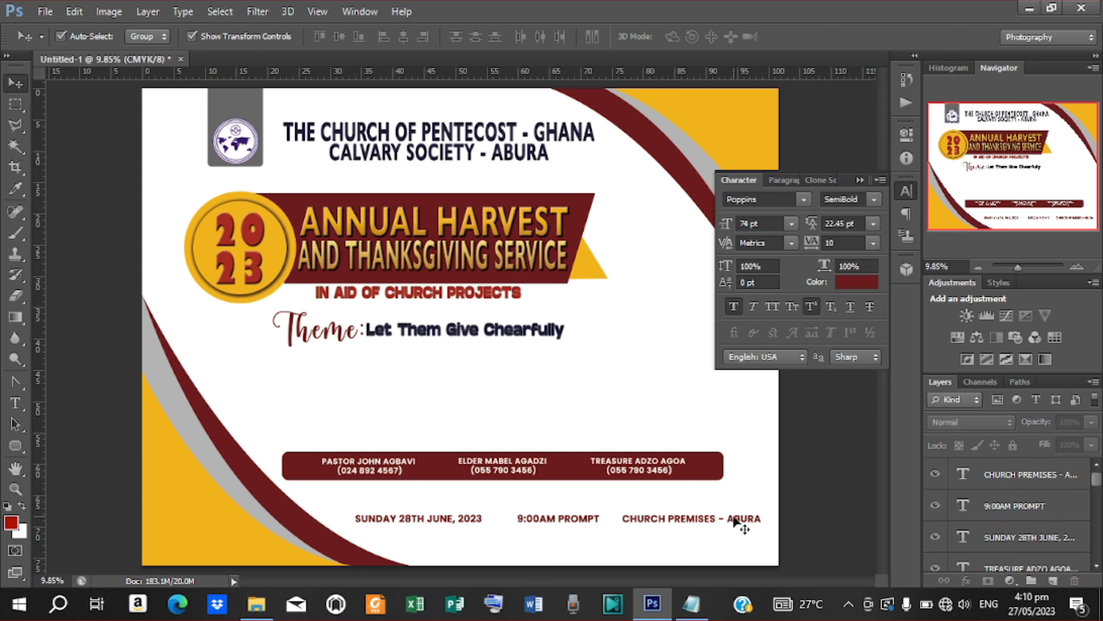
Step: Move the theme line and its Theme: label lower toward the page centre
{"action": "left_click", "coordinate": [405, 335]}
{"action": "left_click", "coordinate": [995, 496], "text": "shift"}
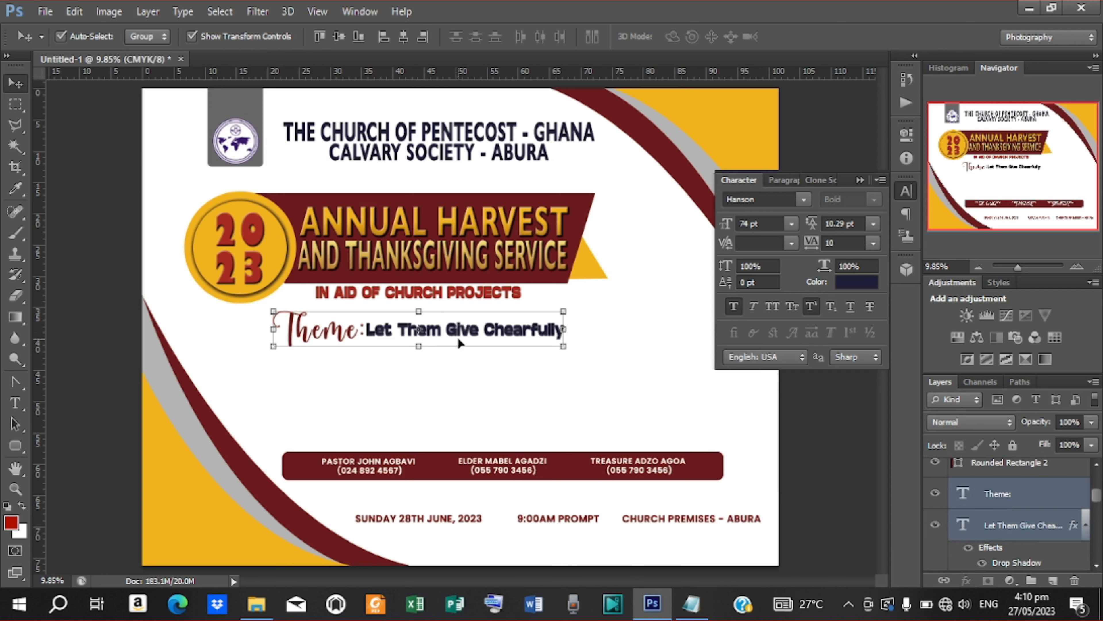
{"action": "left_click_drag", "start_coordinate": [460, 341], "coordinate": [510, 393]}
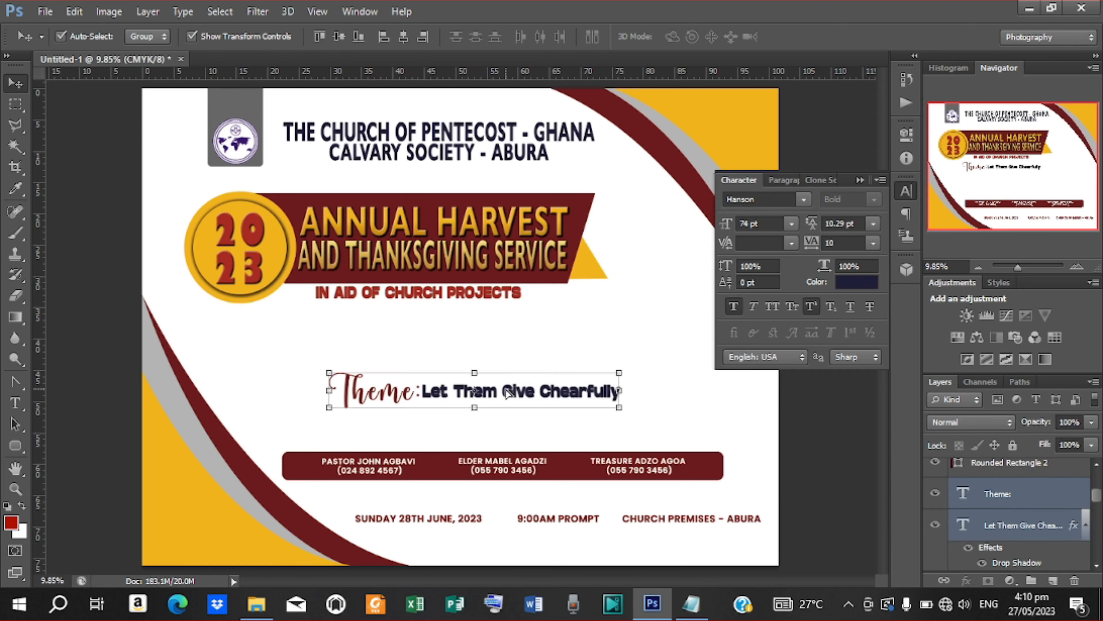
Step: Select the banner layers, including the maroon title banner and the IN AID OF CHURCH PROJECTS text
{"action": "left_click", "coordinate": [422, 222]}
{"action": "scroll", "coordinate": [1004, 544], "scroll_direction": "up", "scroll_amount": 5}
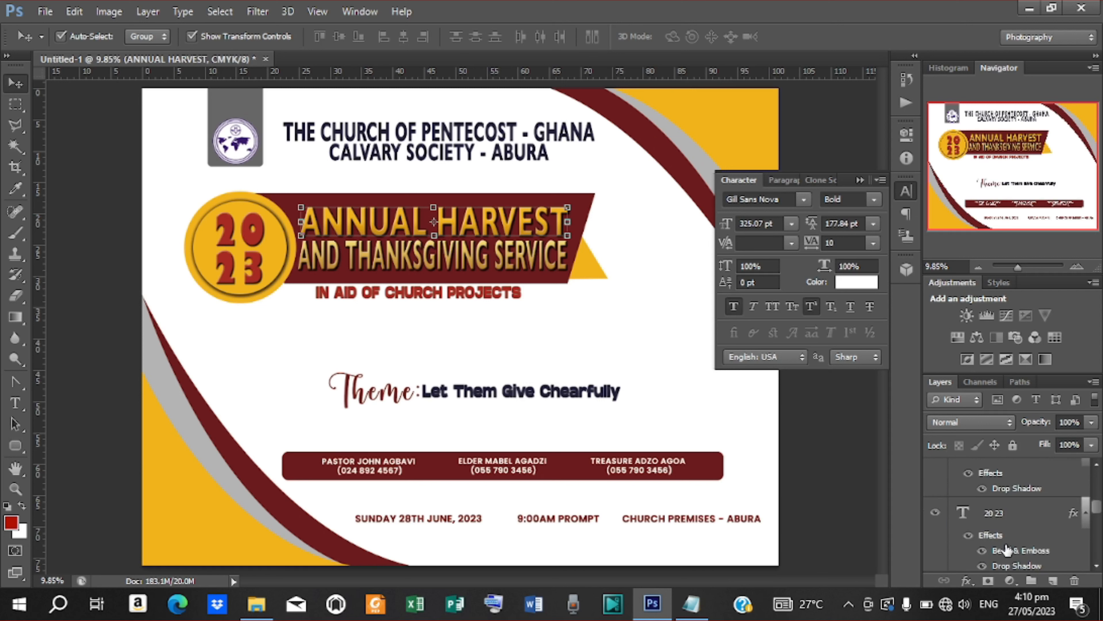
{"action": "left_click", "coordinate": [1008, 484]}
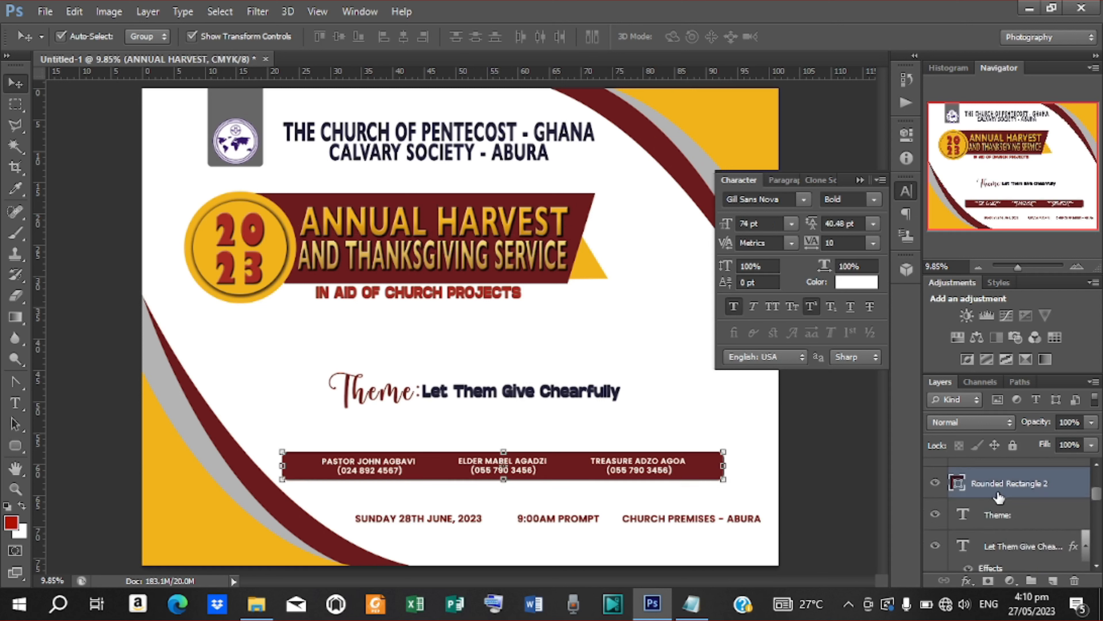
{"action": "left_click", "coordinate": [439, 201]}
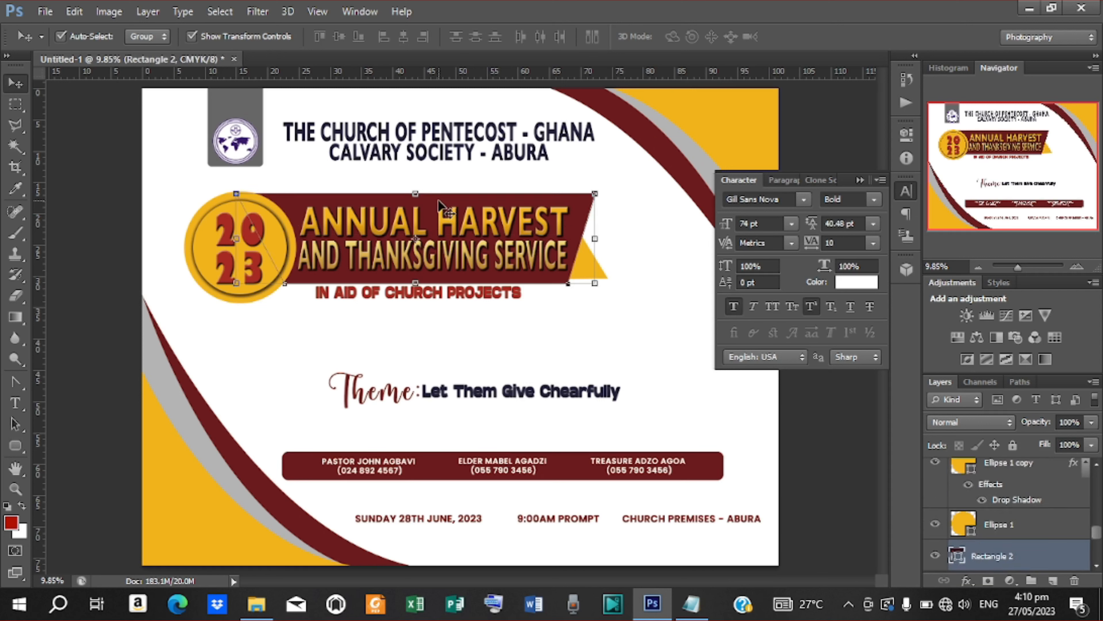
{"action": "scroll", "coordinate": [1041, 531], "scroll_direction": "up", "scroll_amount": 4}
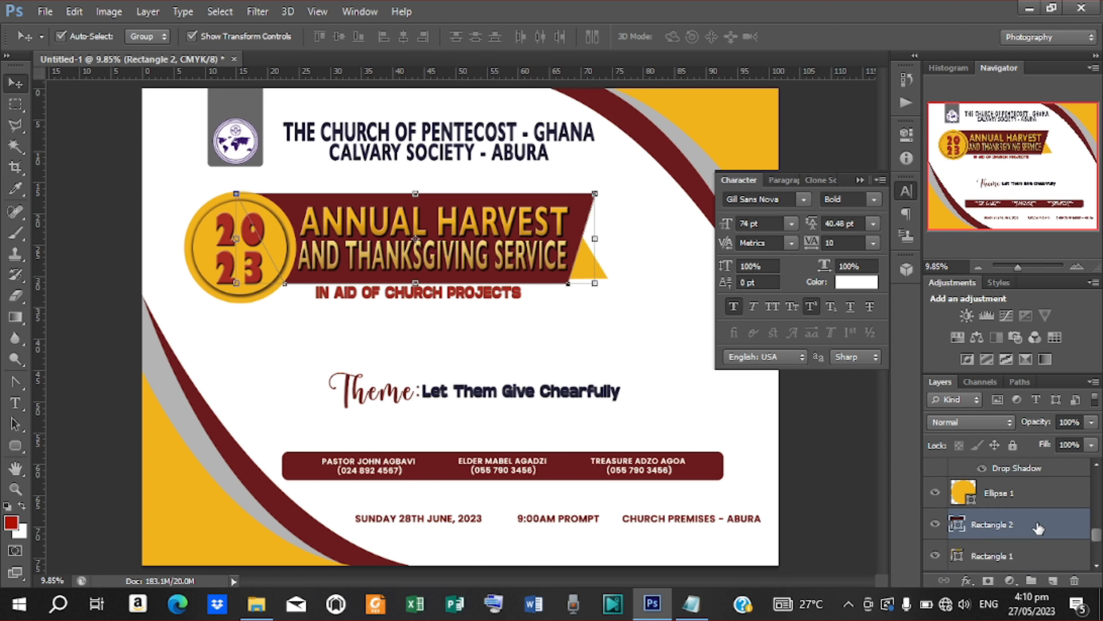
{"action": "scroll", "coordinate": [1039, 527], "scroll_direction": "up", "scroll_amount": 5}
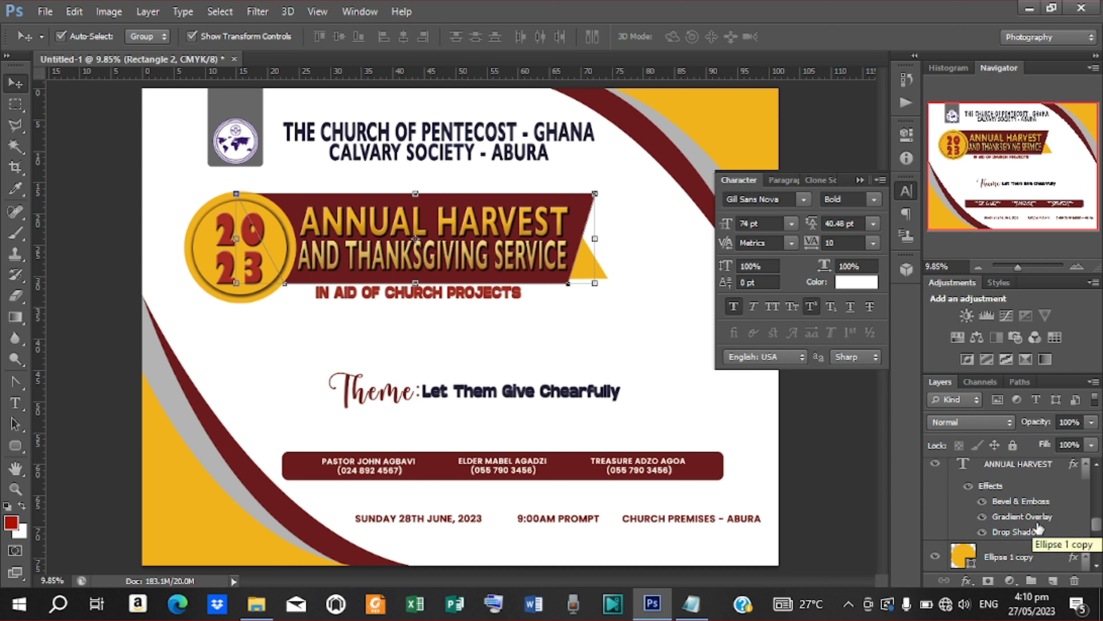
{"action": "scroll", "coordinate": [1038, 528], "scroll_direction": "up", "scroll_amount": 5}
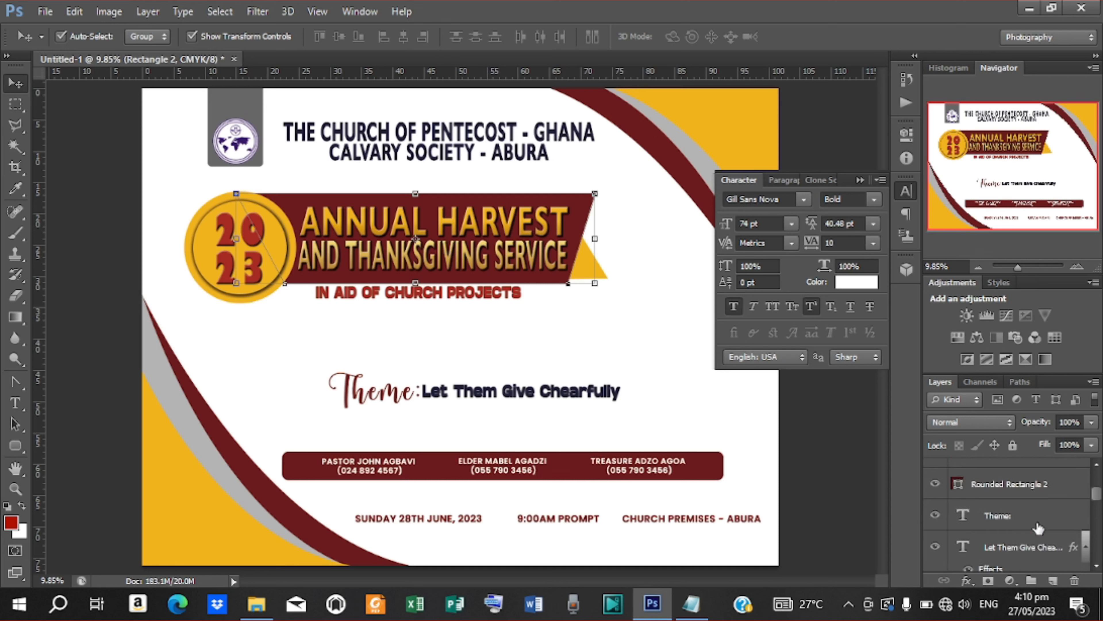
{"action": "scroll", "coordinate": [1031, 537], "scroll_direction": "down", "scroll_amount": 1}
{"action": "scroll", "coordinate": [1031, 538], "scroll_direction": "down", "scroll_amount": 1}
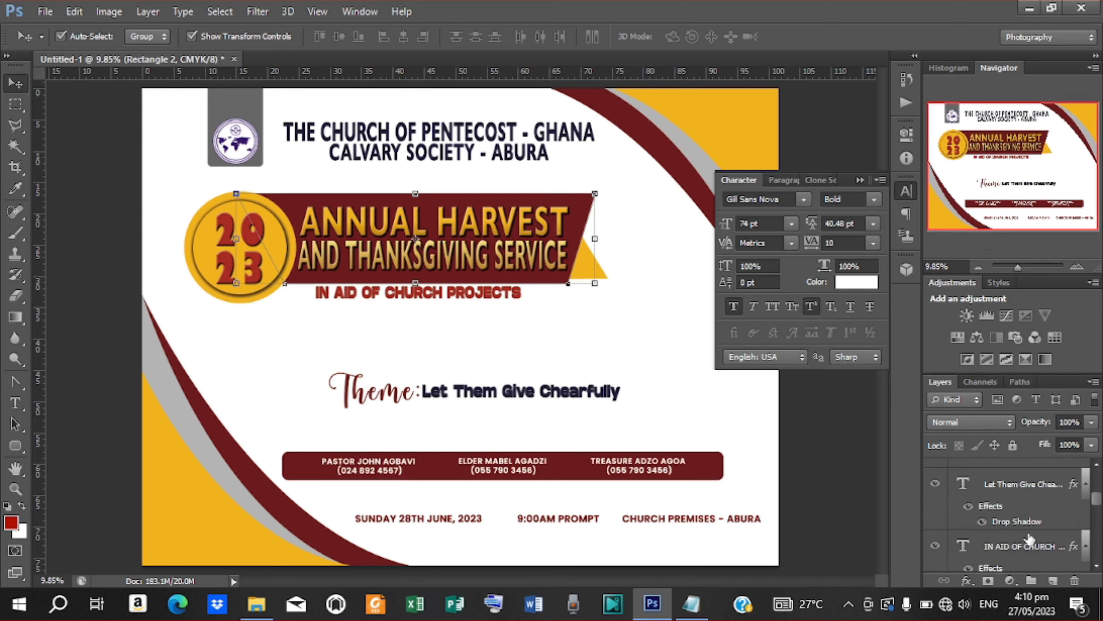
{"action": "left_click", "coordinate": [1011, 549]}
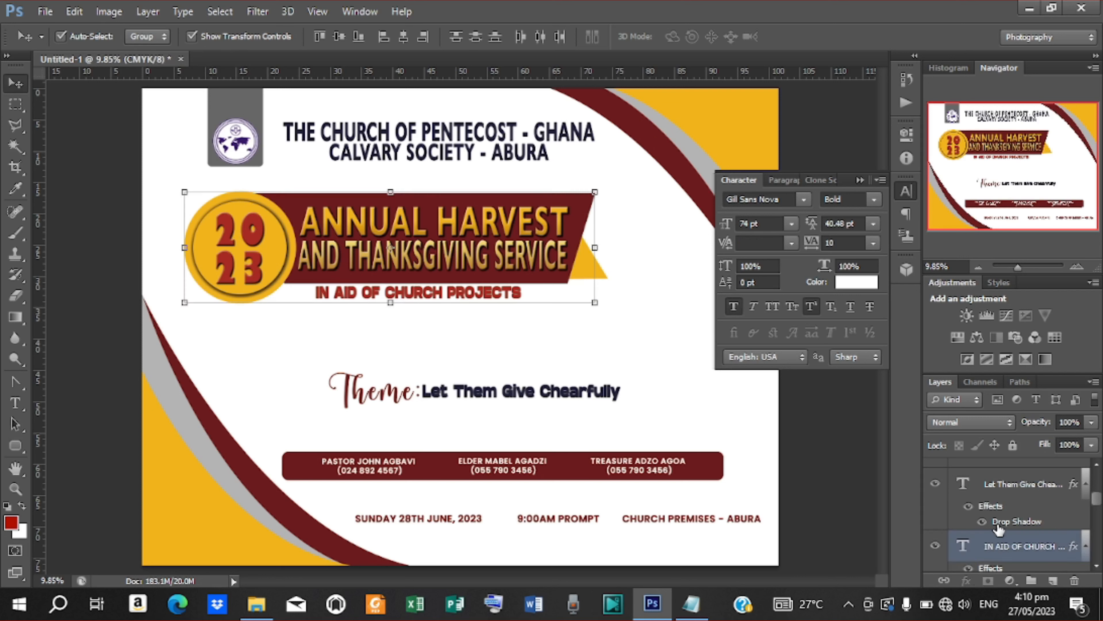
{"action": "scroll", "coordinate": [999, 529], "scroll_direction": "down", "scroll_amount": 1}
Step: Drag the 2023 banner group right and down, nudge it slightly left, then deselect
{"action": "left_click_drag", "start_coordinate": [528, 241], "coordinate": [529, 246]}
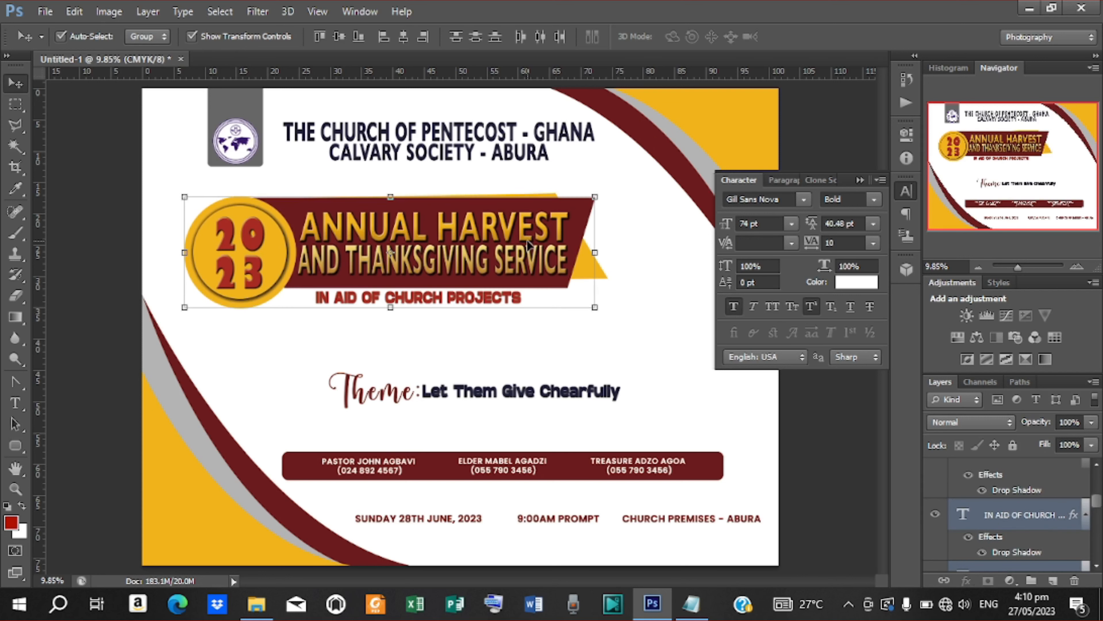
{"action": "key", "text": "ctrl+z"}
{"action": "scroll", "coordinate": [1031, 528], "scroll_direction": "down", "scroll_amount": 5}
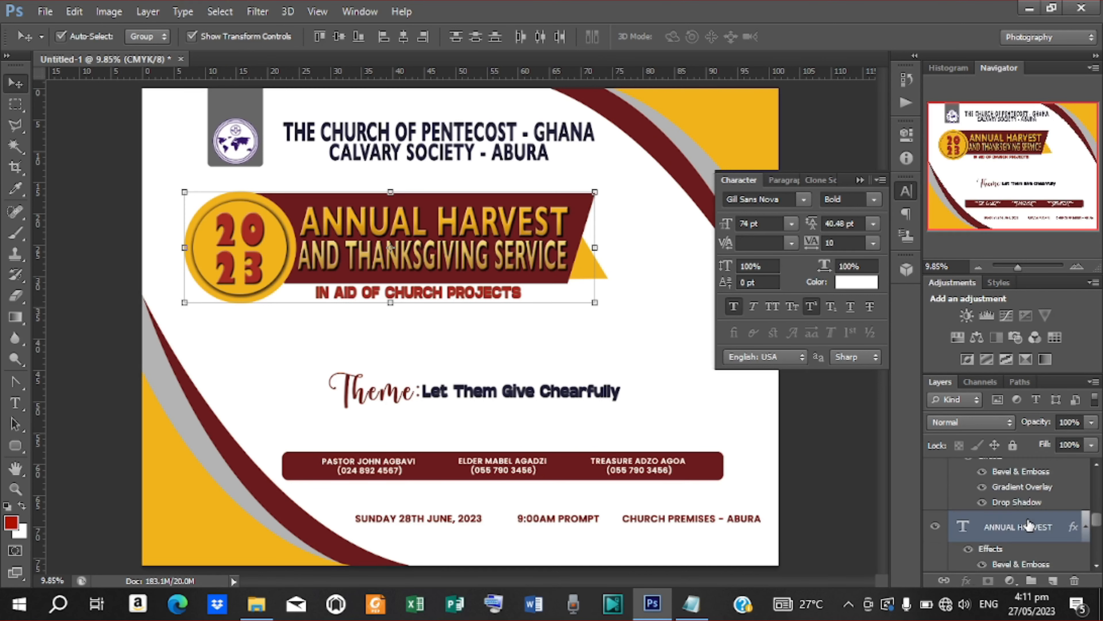
{"action": "scroll", "coordinate": [1028, 526], "scroll_direction": "down", "scroll_amount": 5}
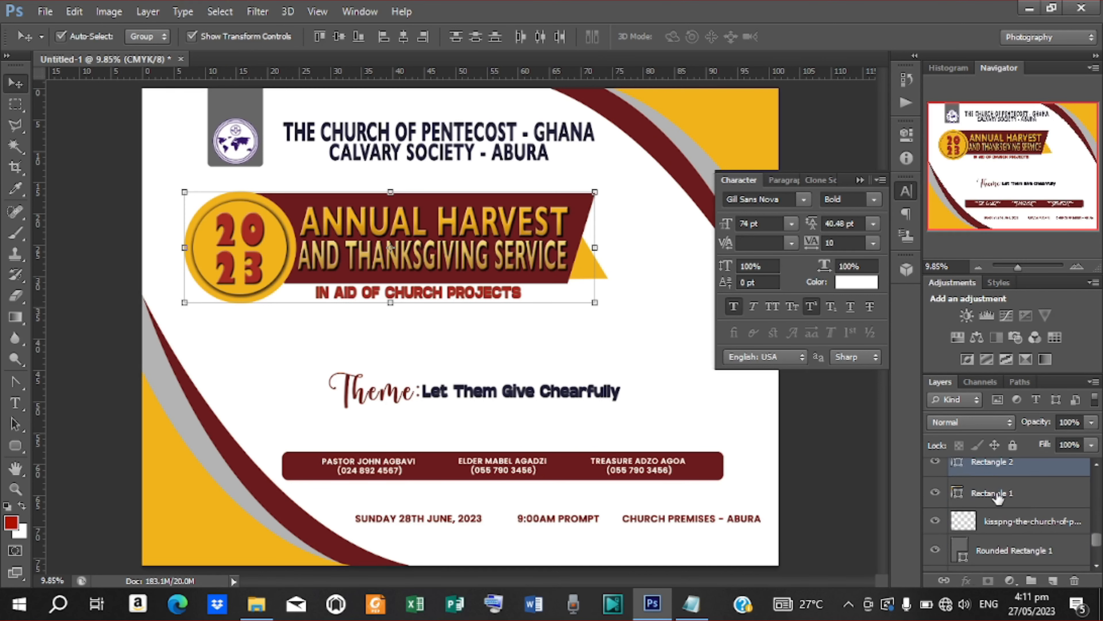
{"action": "left_click_drag", "start_coordinate": [562, 267], "coordinate": [584, 289]}
{"action": "key", "text": "Left"}
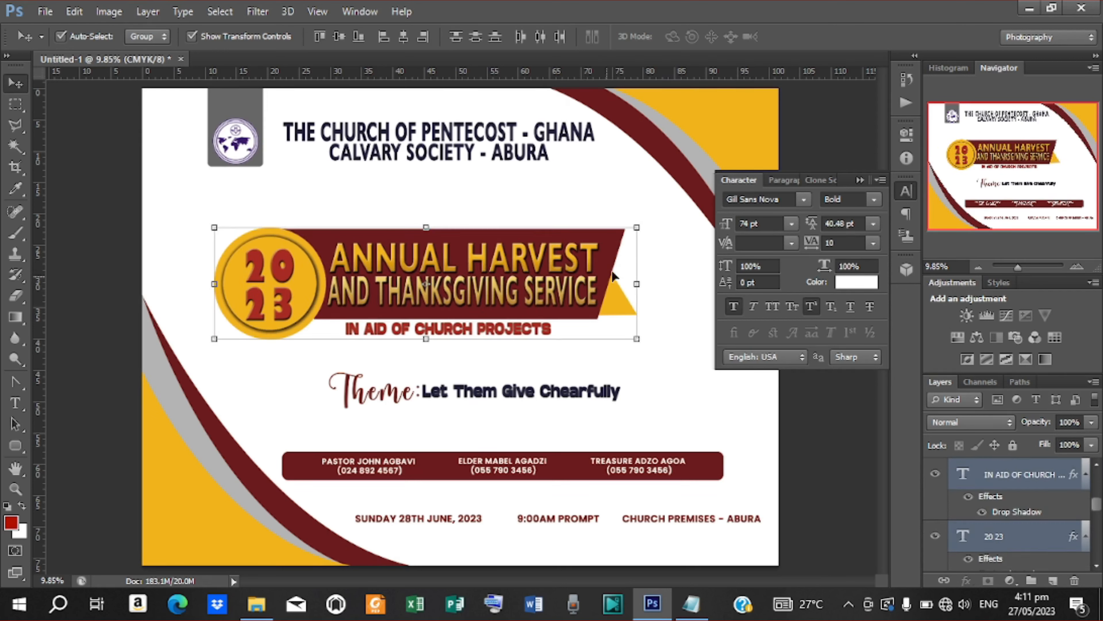
{"action": "left_click", "coordinate": [860, 180]}
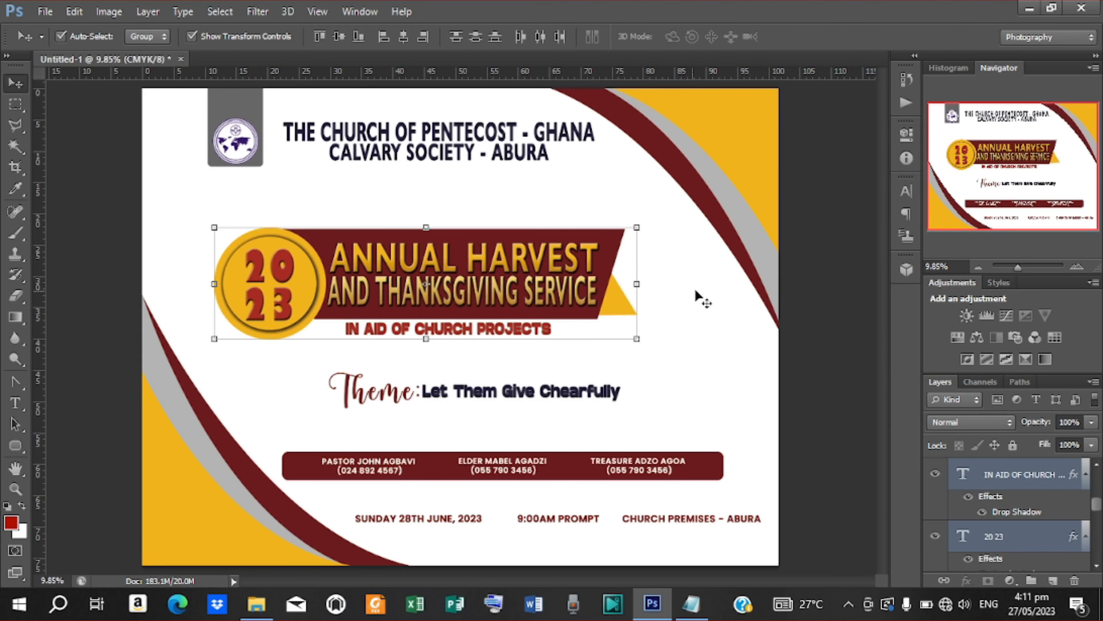
{"action": "left_click", "coordinate": [82, 236]}
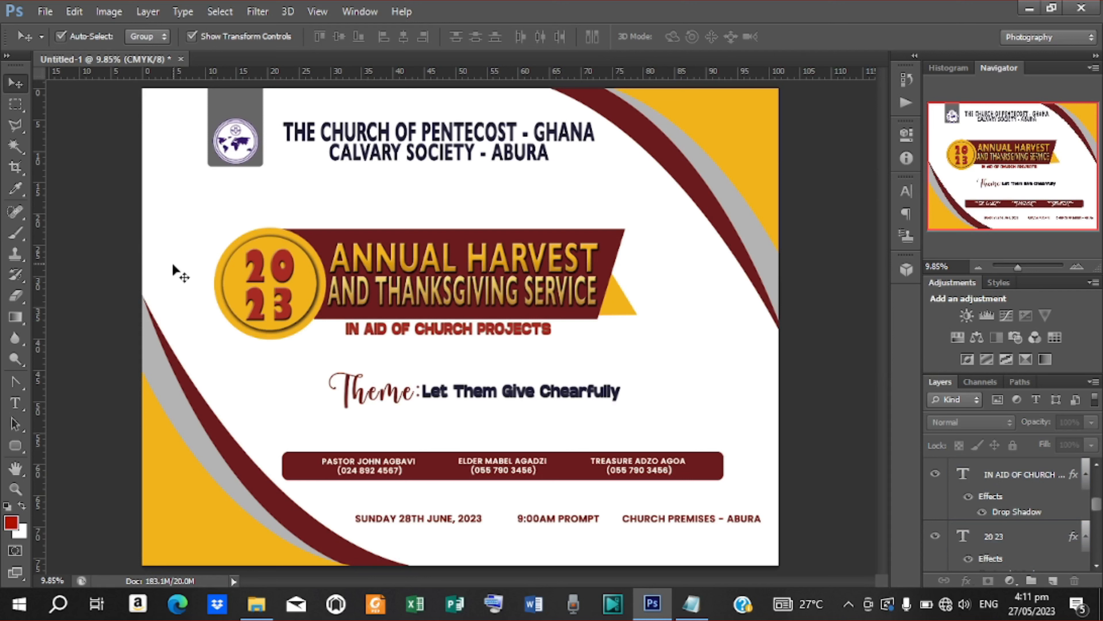
Step: Start a new text line above the banner using the word Presents: copied from the Notepad notes
{"action": "key", "text": "t"}
{"action": "left_click", "coordinate": [394, 202]}
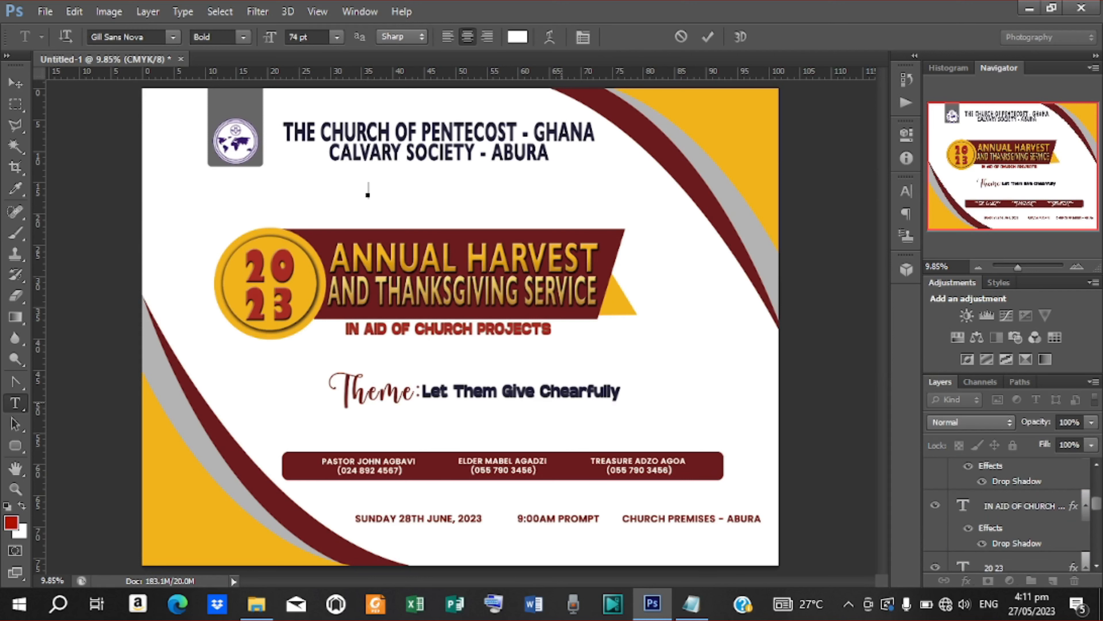
{"action": "left_click", "coordinate": [691, 603]}
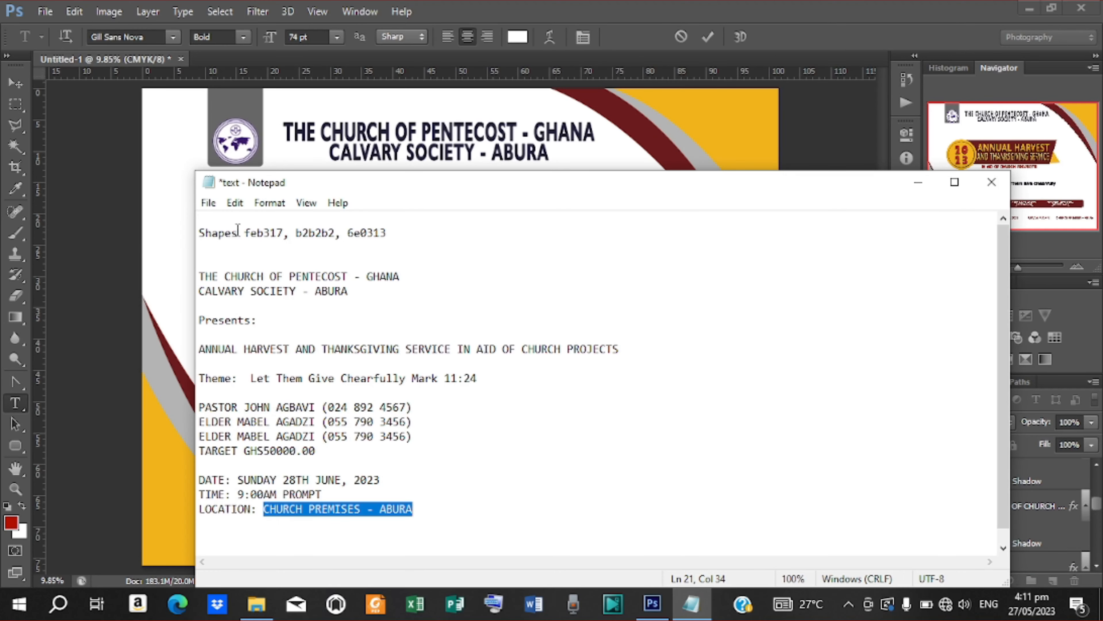
{"action": "left_click_drag", "start_coordinate": [199, 316], "coordinate": [279, 330]}
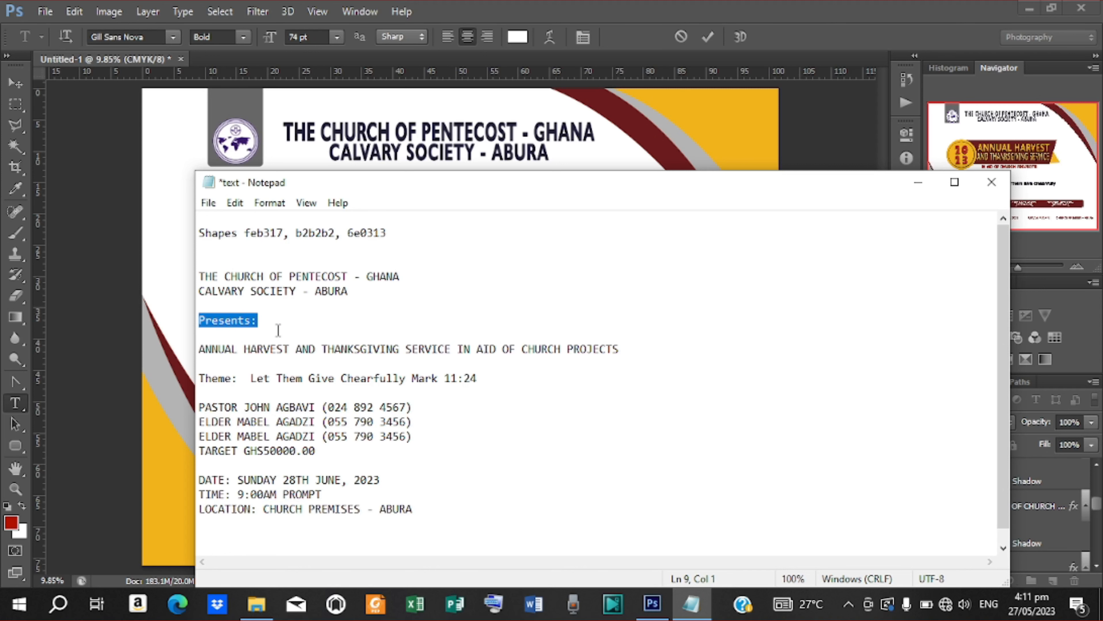
{"action": "left_click", "coordinate": [918, 181]}
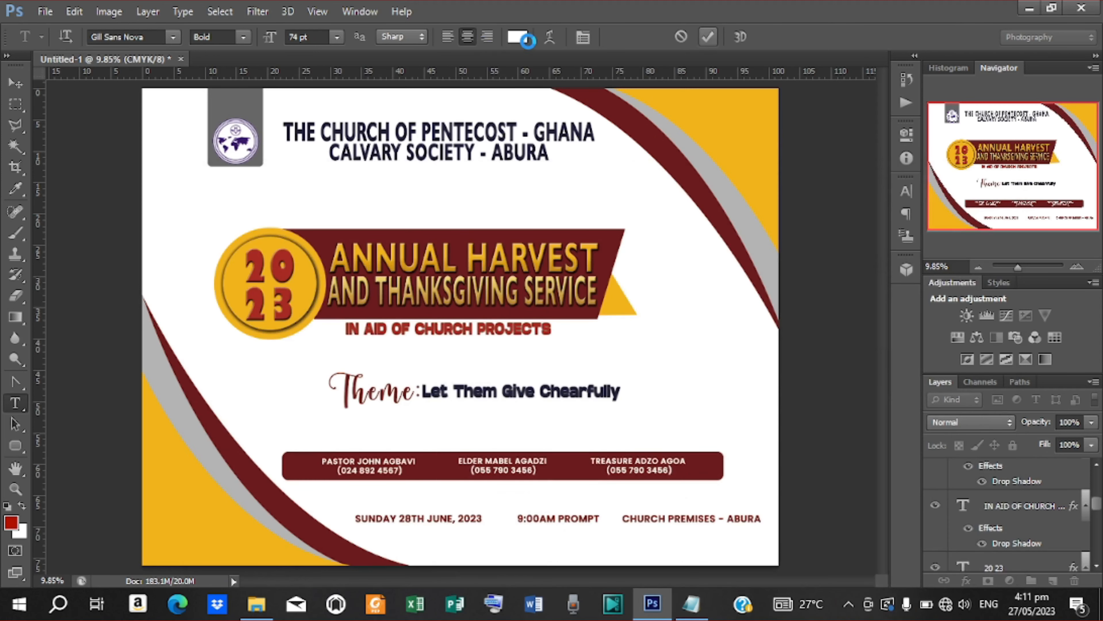
Step: Colour the Presents: text with the banner's sampled dark red and keep it Bold
{"action": "left_click", "coordinate": [518, 37]}
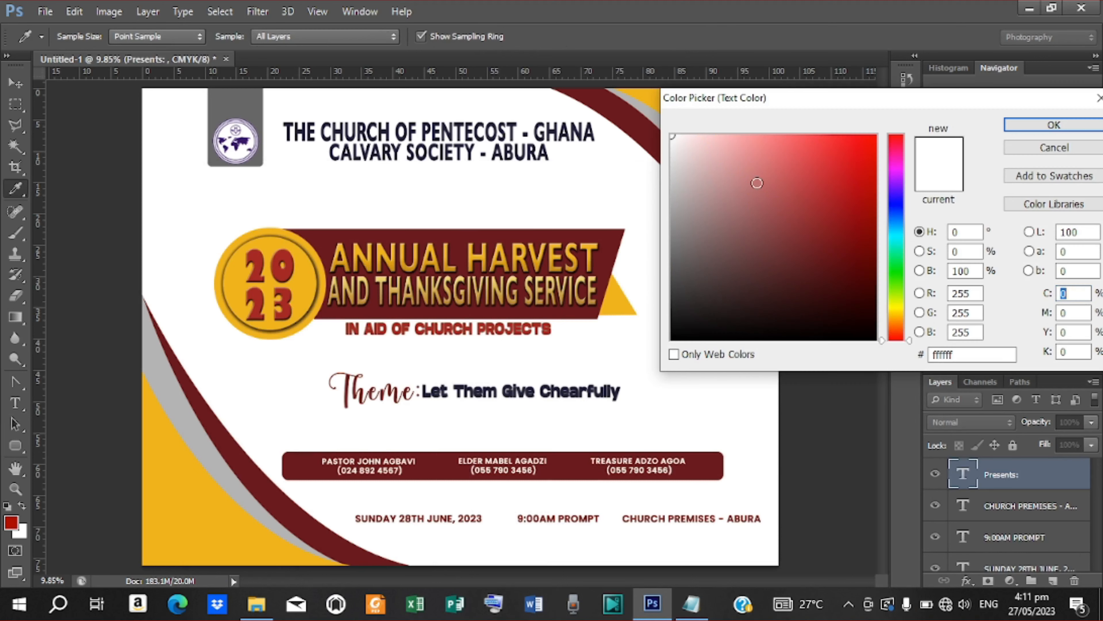
{"action": "left_click", "coordinate": [595, 237]}
{"action": "left_click", "coordinate": [1046, 126]}
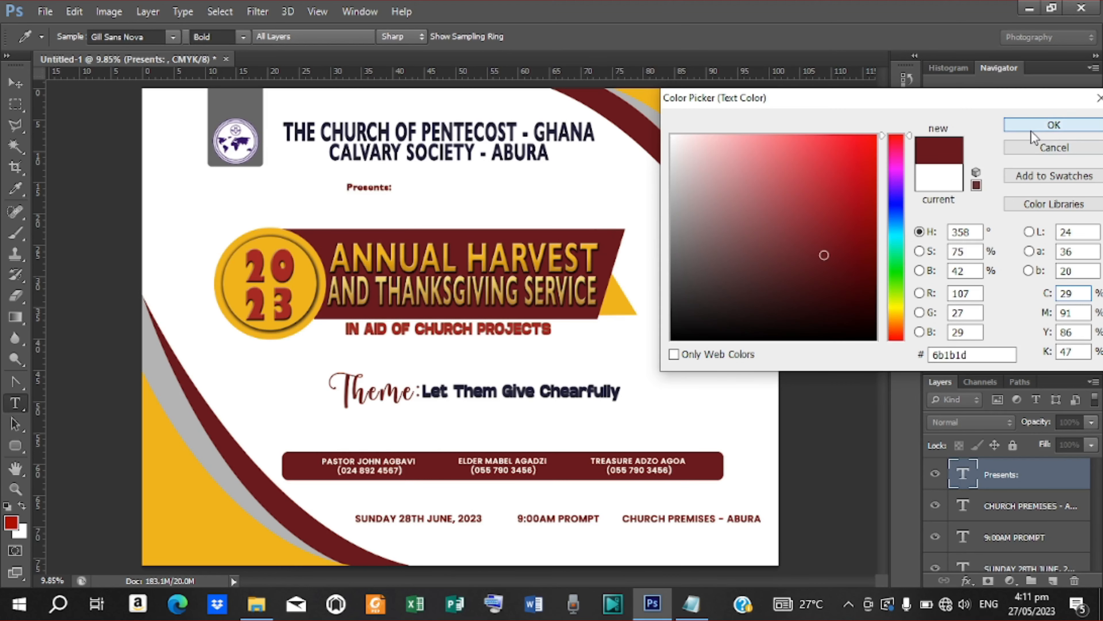
{"action": "left_click", "coordinate": [906, 192]}
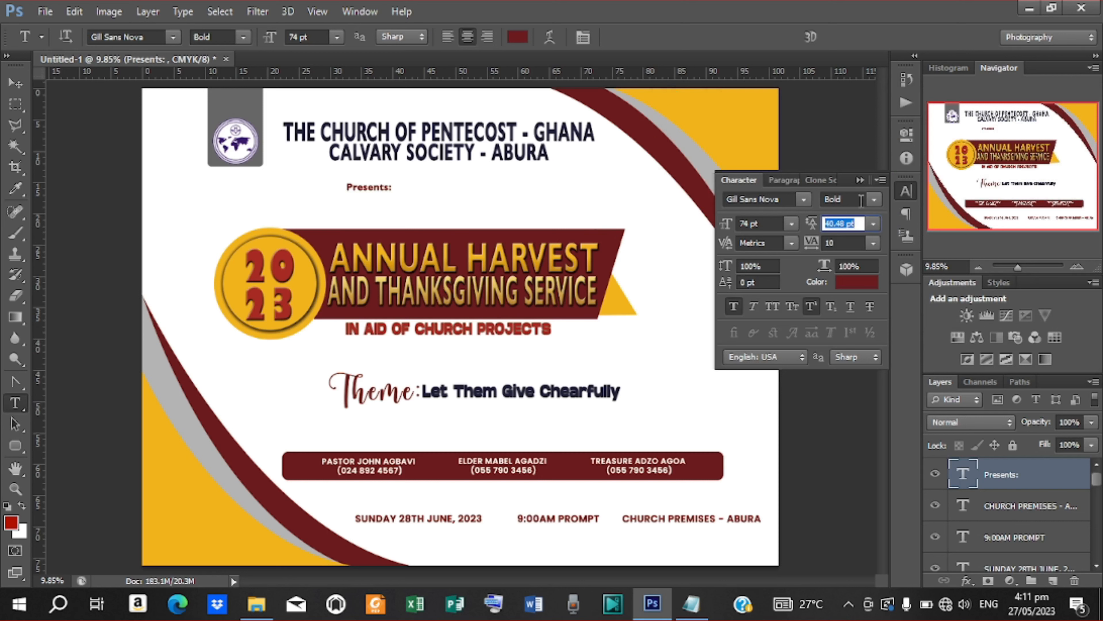
{"action": "left_click", "coordinate": [874, 200]}
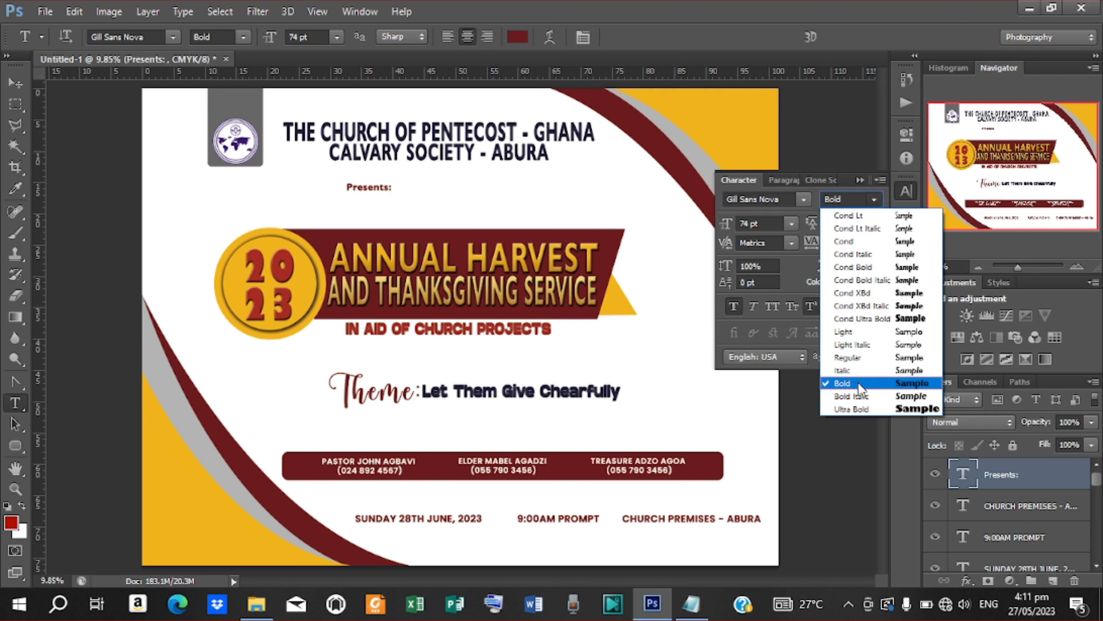
{"action": "left_click", "coordinate": [859, 383]}
{"action": "left_click", "coordinate": [15, 83]}
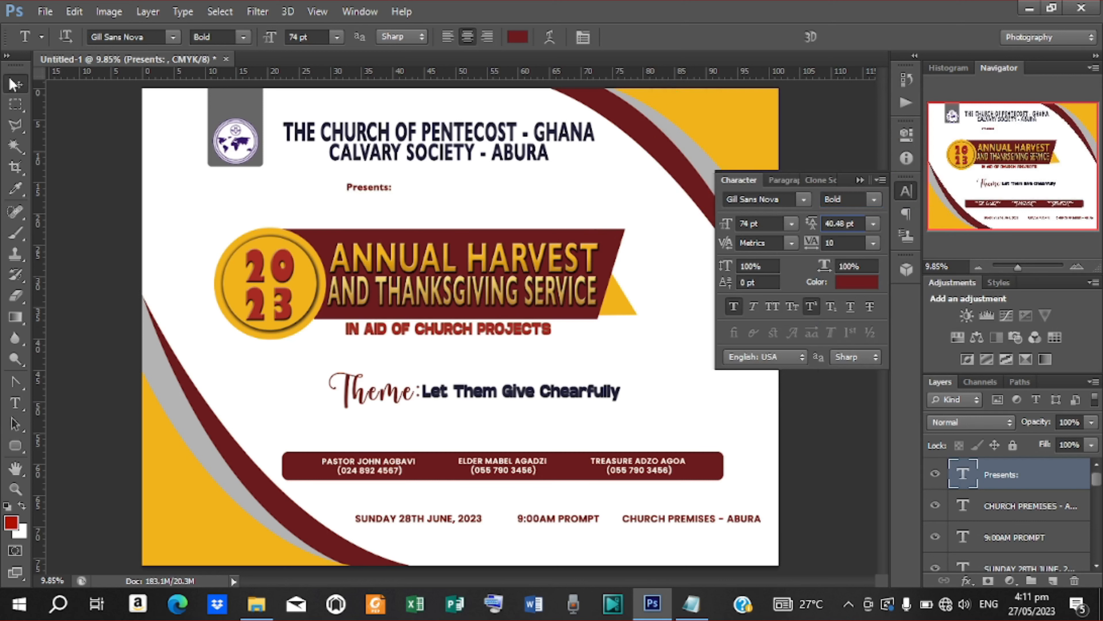
{"action": "key", "text": "ctrl+t"}
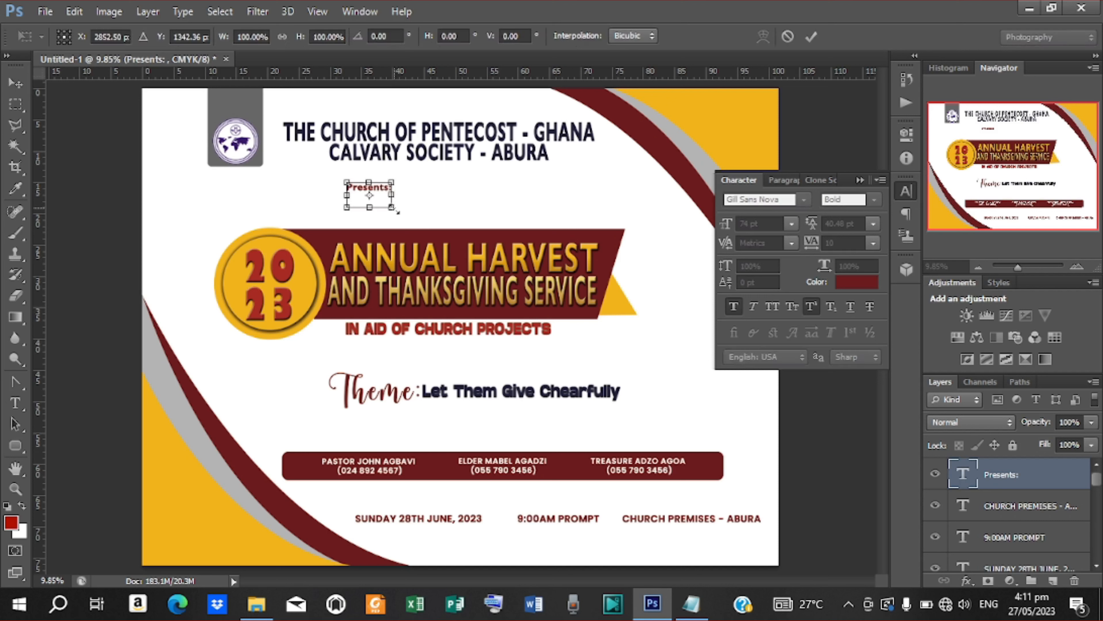
Step: Scale Presents: up to about 350% and centre it horizontally on the page
{"action": "left_click_drag", "start_coordinate": [394, 209], "coordinate": [455, 246]}
{"action": "left_click_drag", "start_coordinate": [408, 179], "coordinate": [479, 209]}
{"action": "left_click", "coordinate": [812, 37]}
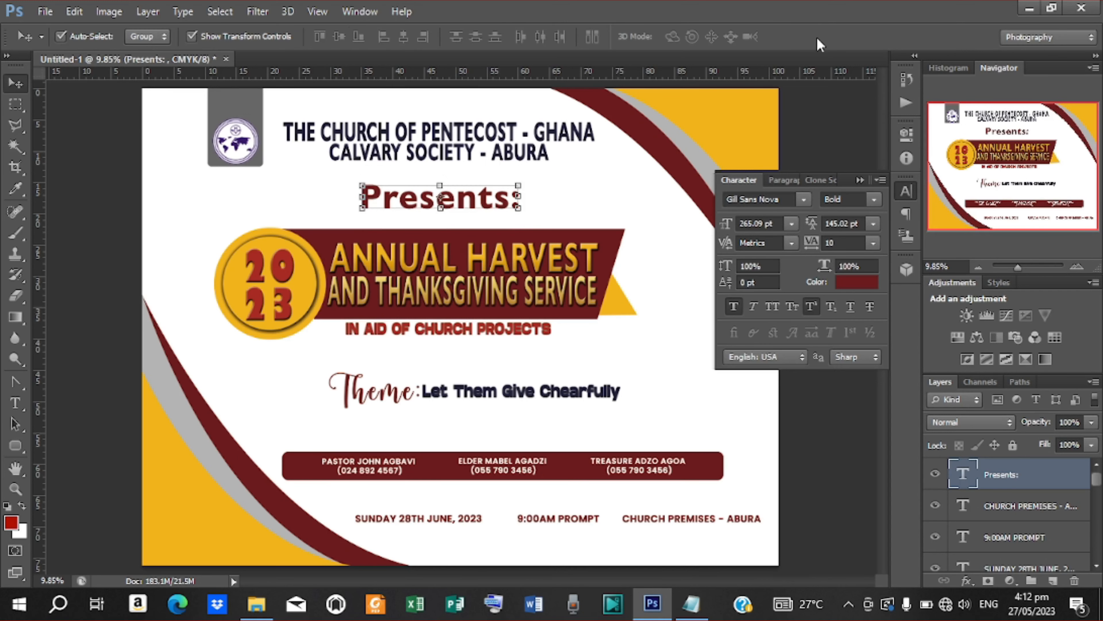
{"action": "key", "text": "ctrl+a"}
{"action": "left_click", "coordinate": [405, 36]}
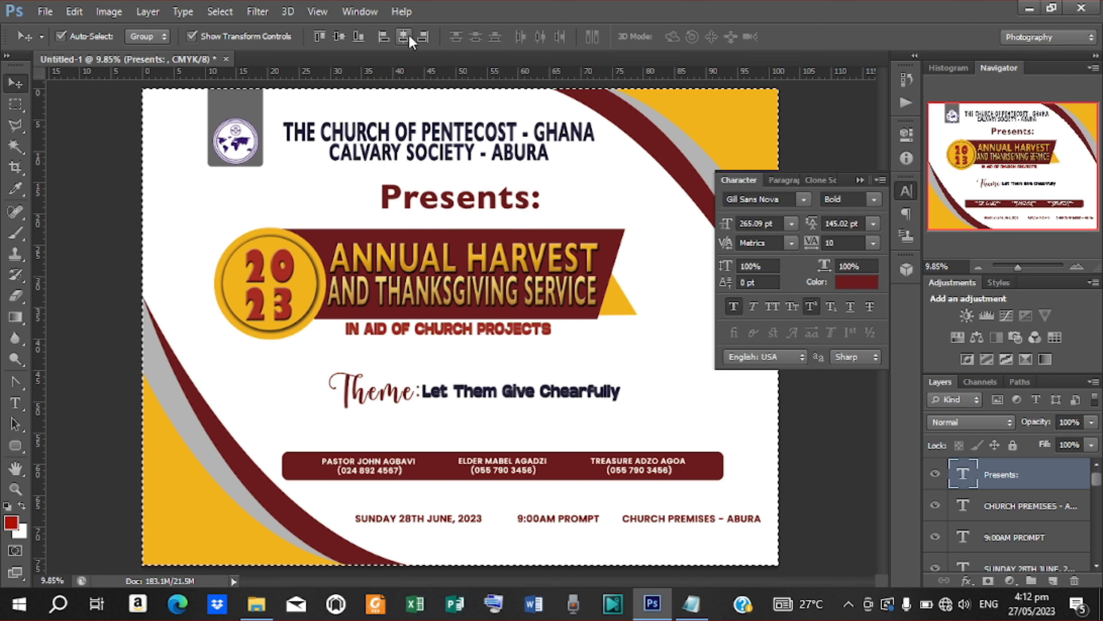
{"action": "key", "text": "ctrl+d"}
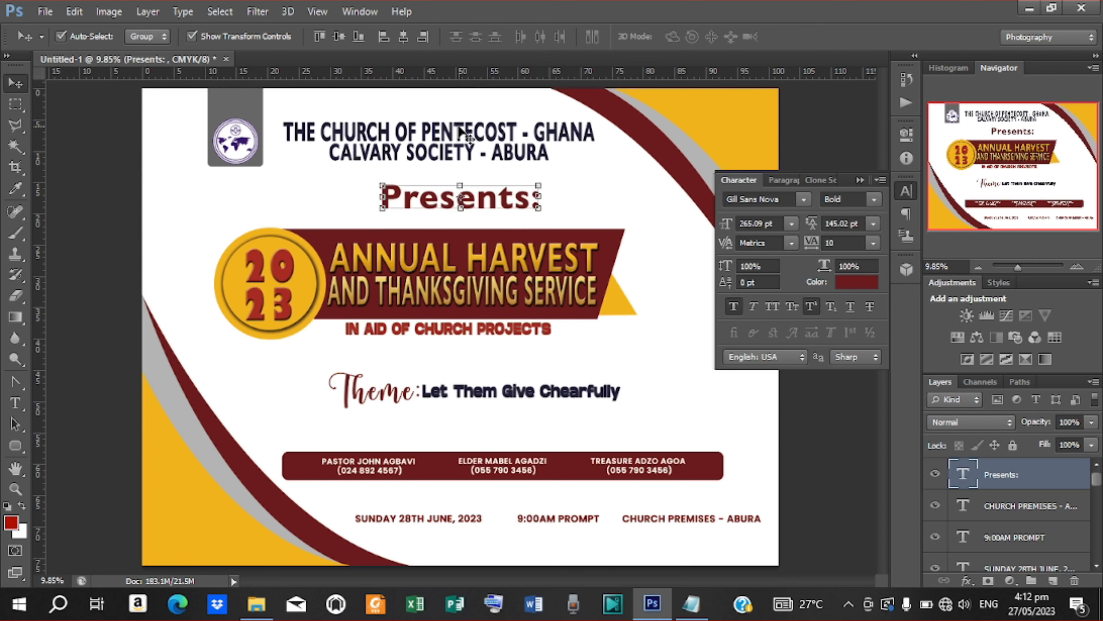
Step: Nudge Presents: left, shrink it to about 86%, and nudge it upward
{"action": "key", "text": "Left"}
{"action": "key", "text": "Left"}
{"action": "key", "text": "Left"}
{"action": "key", "text": "Left"}
{"action": "key", "text": "Left"}
{"action": "key", "text": "Left"}
{"action": "key", "text": "Left"}
{"action": "key", "text": "Left"}
{"action": "key", "text": "Left"}
{"action": "key", "text": "Left"}
{"action": "key", "text": "Left"}
{"action": "key", "text": "Left"}
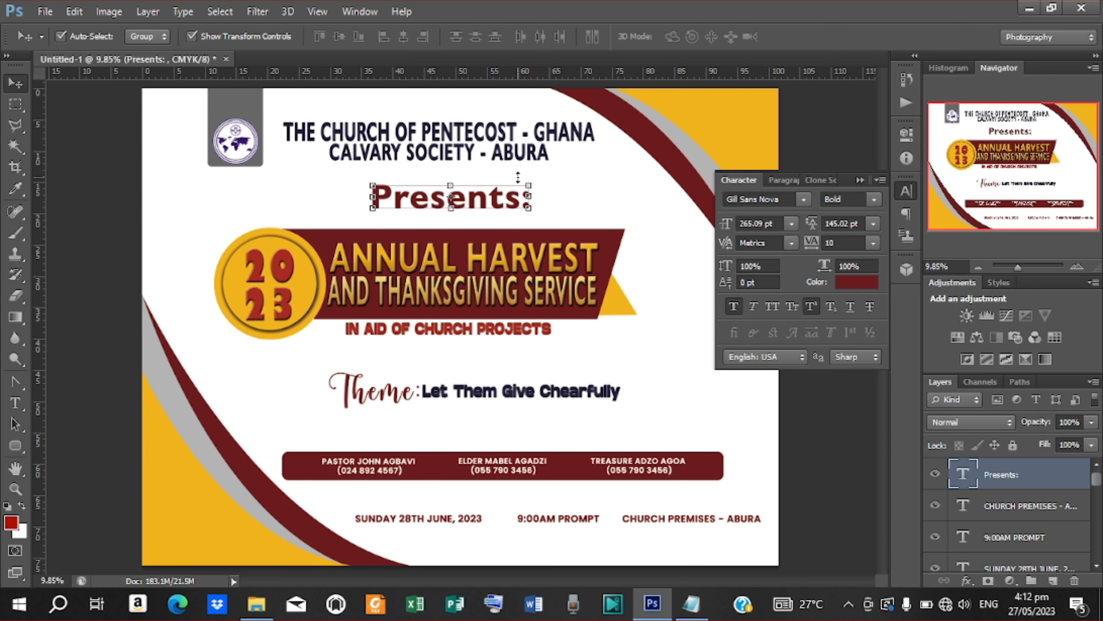
{"action": "key", "text": "Left"}
{"action": "key", "text": "Left"}
{"action": "left_click", "coordinate": [844, 123]}
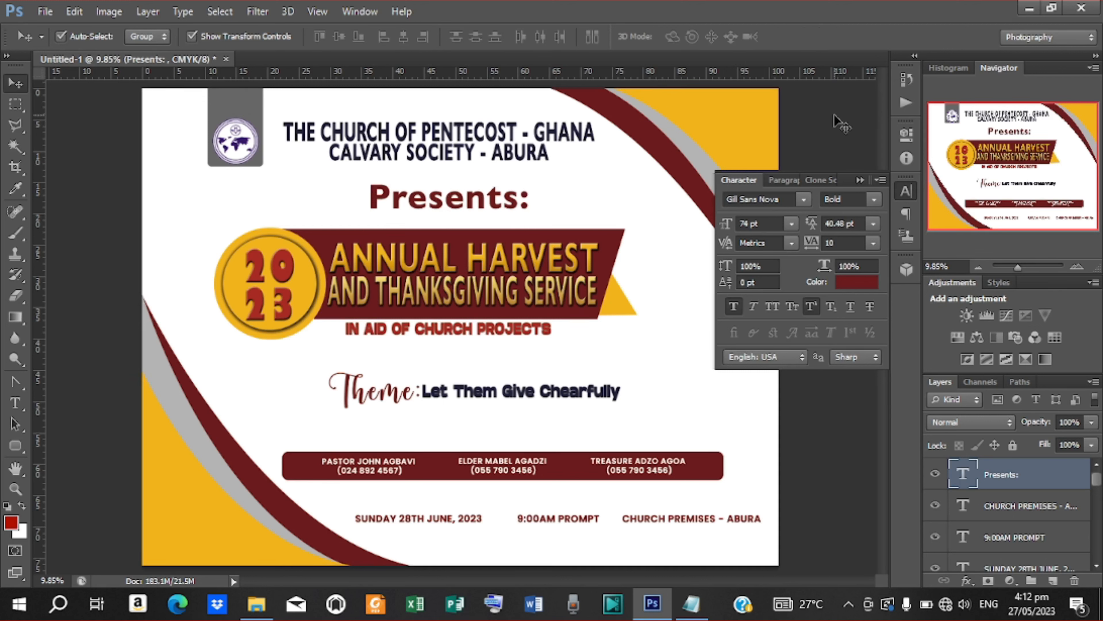
{"action": "left_click", "coordinate": [513, 205]}
{"action": "key", "text": "ctrl+t"}
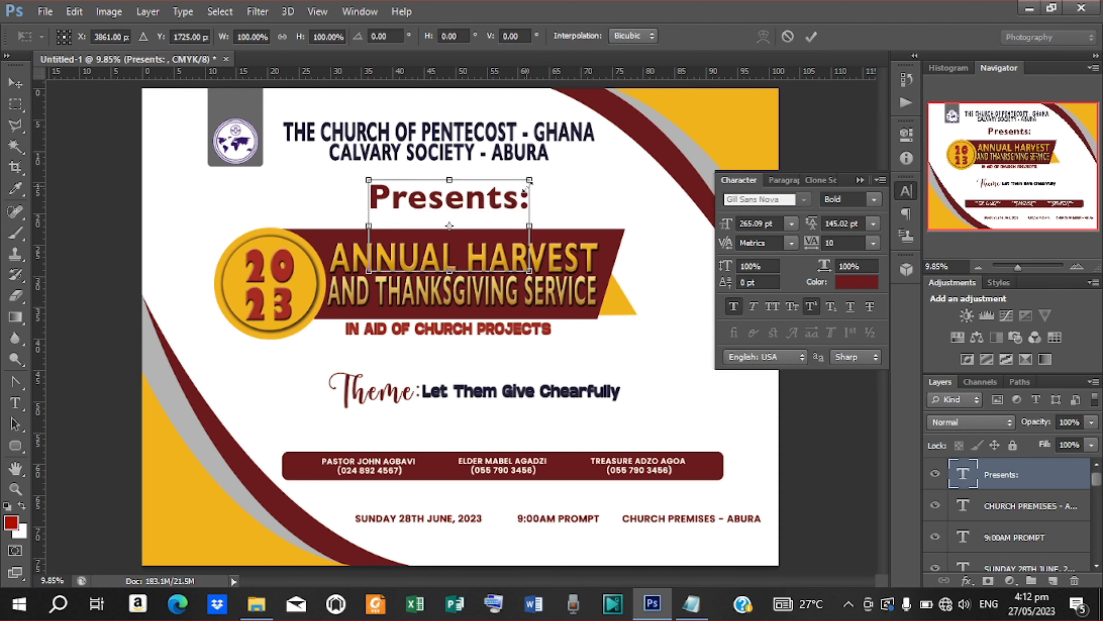
{"action": "left_click_drag", "start_coordinate": [523, 184], "coordinate": [519, 185]}
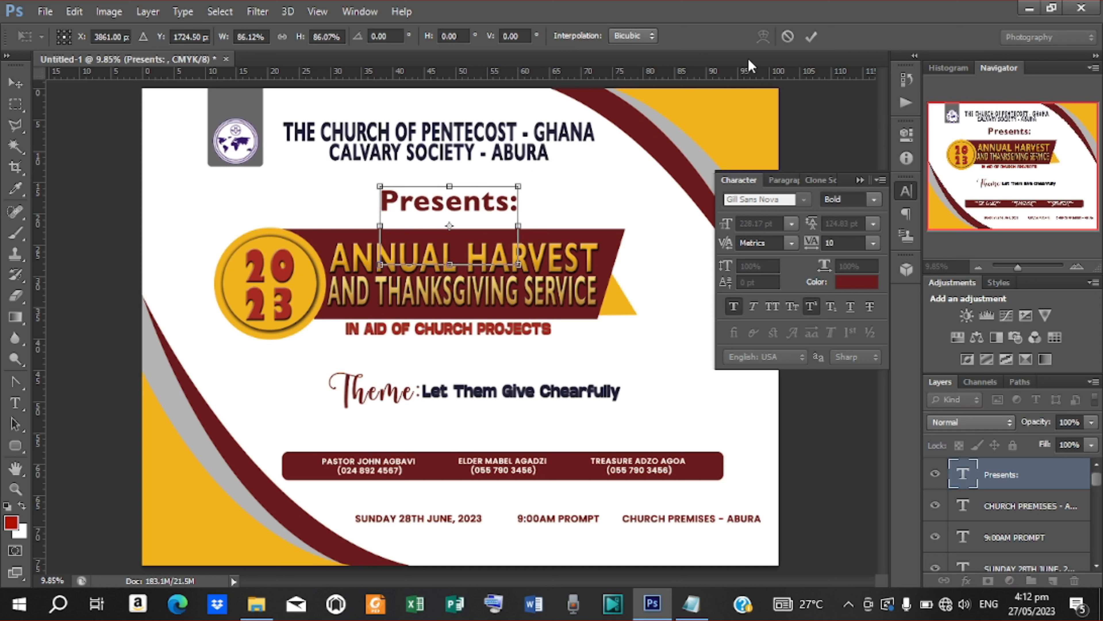
{"action": "left_click", "coordinate": [812, 36]}
{"action": "key", "text": "shift+Up"}
{"action": "key", "text": "shift+Up"}
{"action": "key", "text": "shift+Up"}
{"action": "key", "text": "shift+Up"}
{"action": "key", "text": "shift+Up"}
{"action": "key", "text": "shift+Up"}
{"action": "key", "text": "shift+Up"}
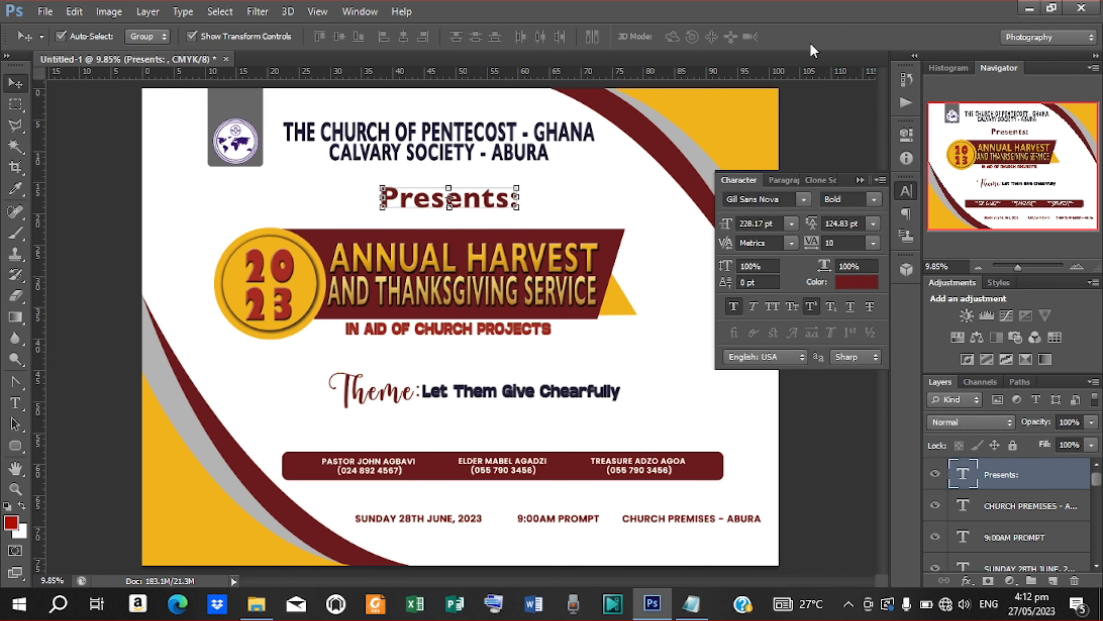
{"action": "left_click", "coordinate": [808, 130]}
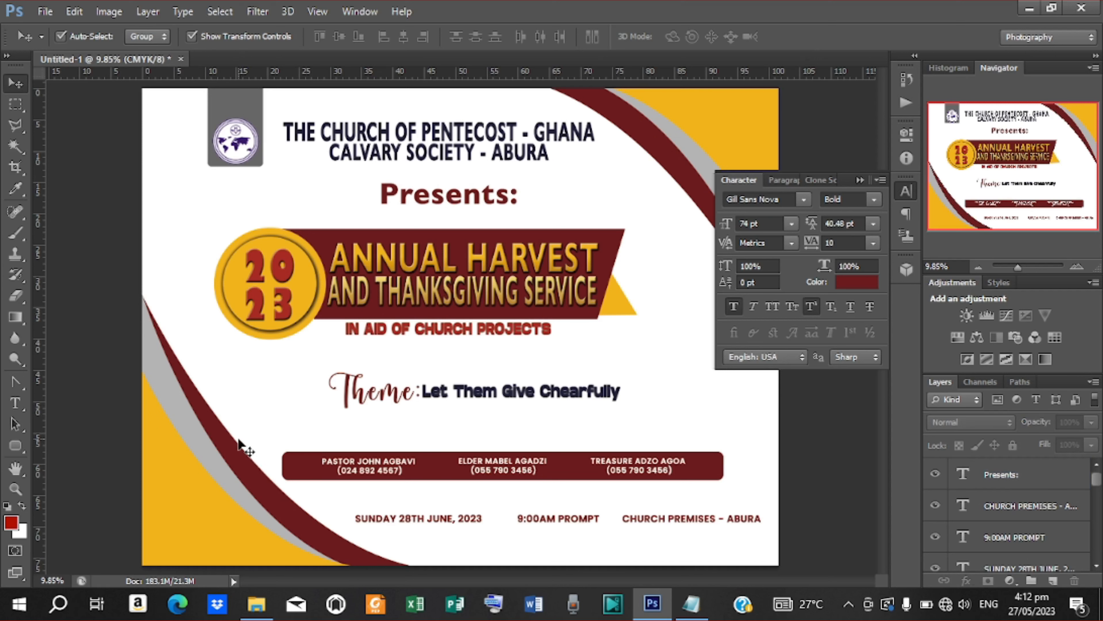
{"action": "left_click", "coordinate": [45, 11]}
Step: Place the fruits image, commit its size, and move the basket to the banner's right end
{"action": "left_click", "coordinate": [100, 273]}
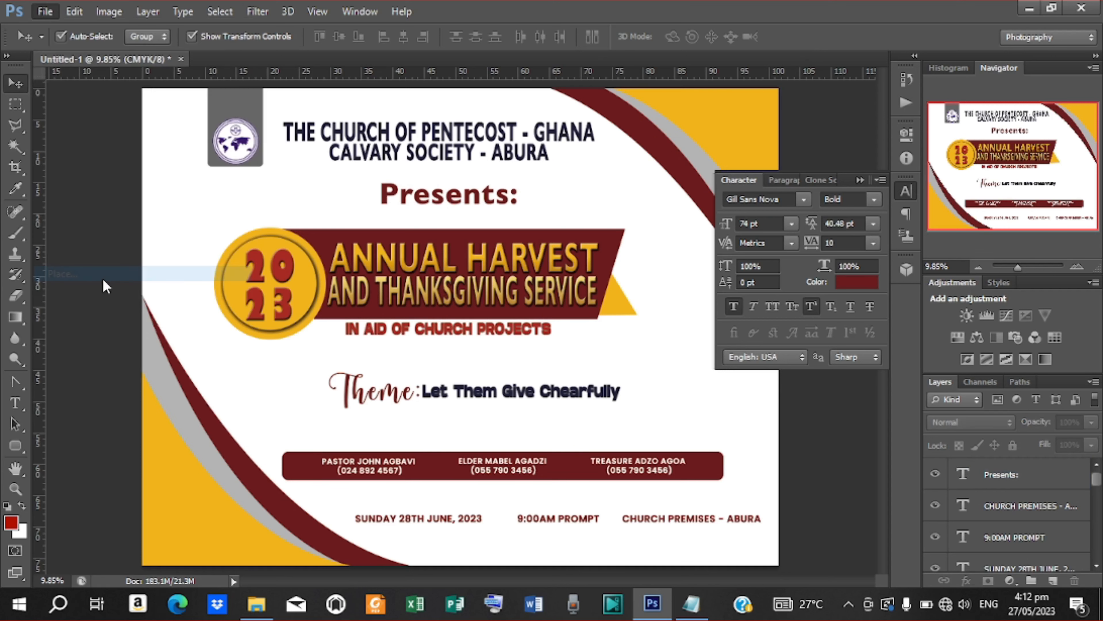
{"action": "left_click", "coordinate": [926, 170]}
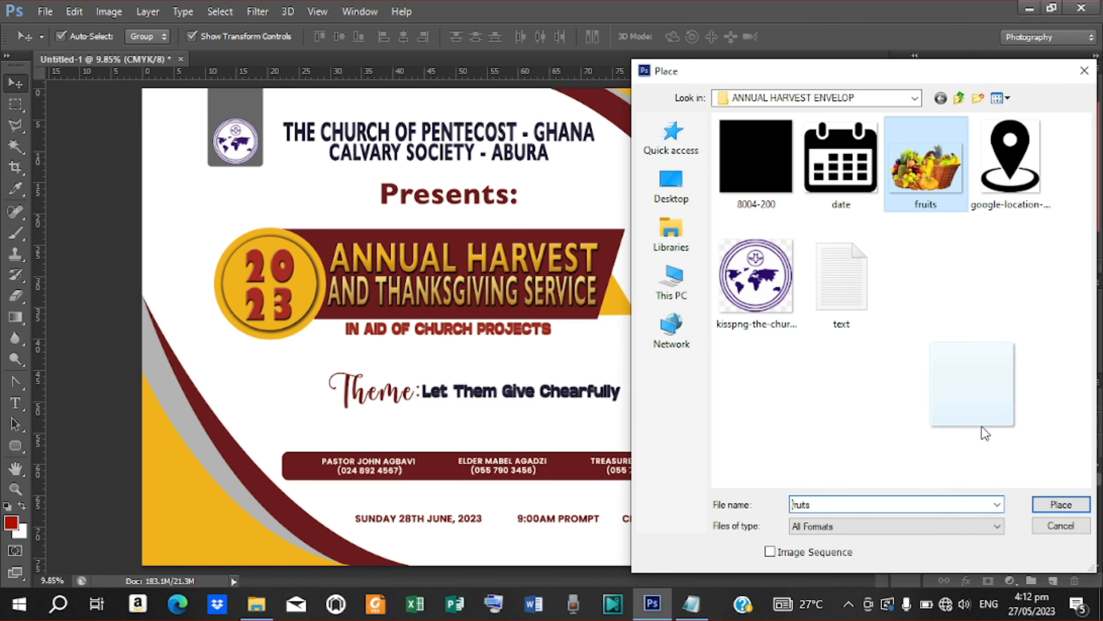
{"action": "left_click", "coordinate": [1061, 504]}
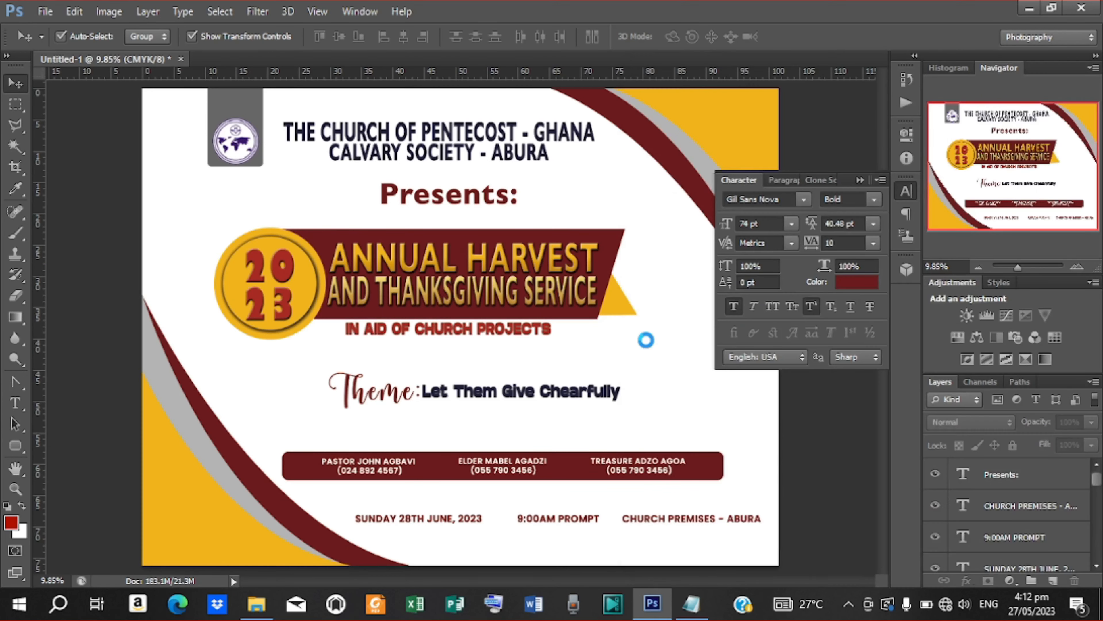
{"action": "left_click_drag", "start_coordinate": [491, 337], "coordinate": [757, 411]}
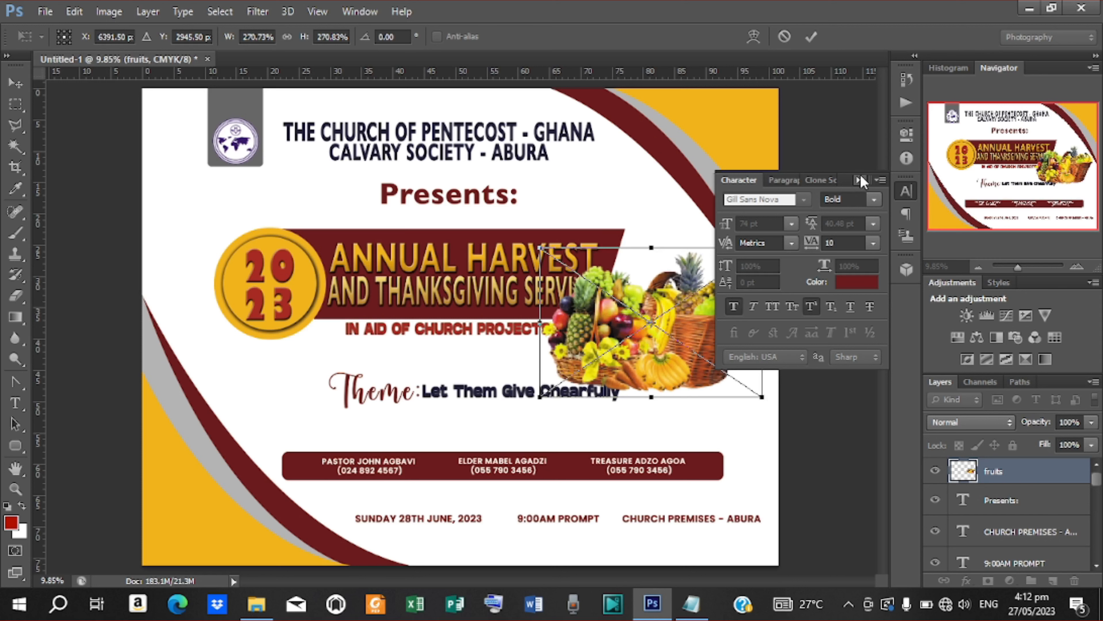
{"action": "left_click", "coordinate": [860, 179]}
{"action": "left_click", "coordinate": [811, 36]}
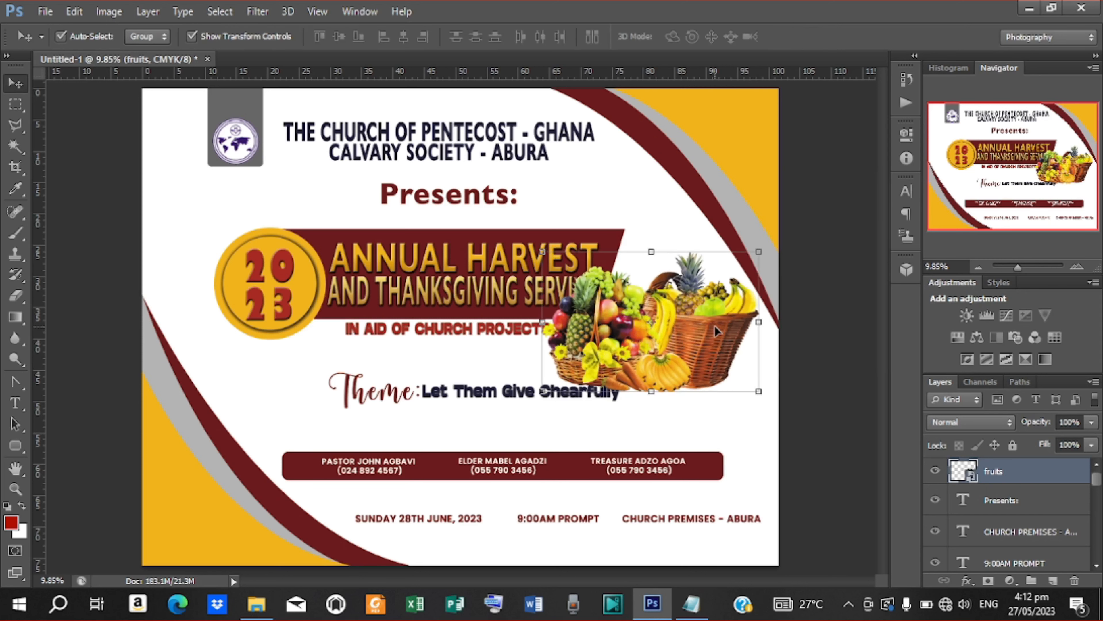
{"action": "left_click_drag", "start_coordinate": [715, 326], "coordinate": [737, 325]}
Step: Group Rectangle 1, Rectangle 2 and the IN AID OF CHURCH PROJECTS text into one banner group
{"action": "left_click", "coordinate": [516, 291]}
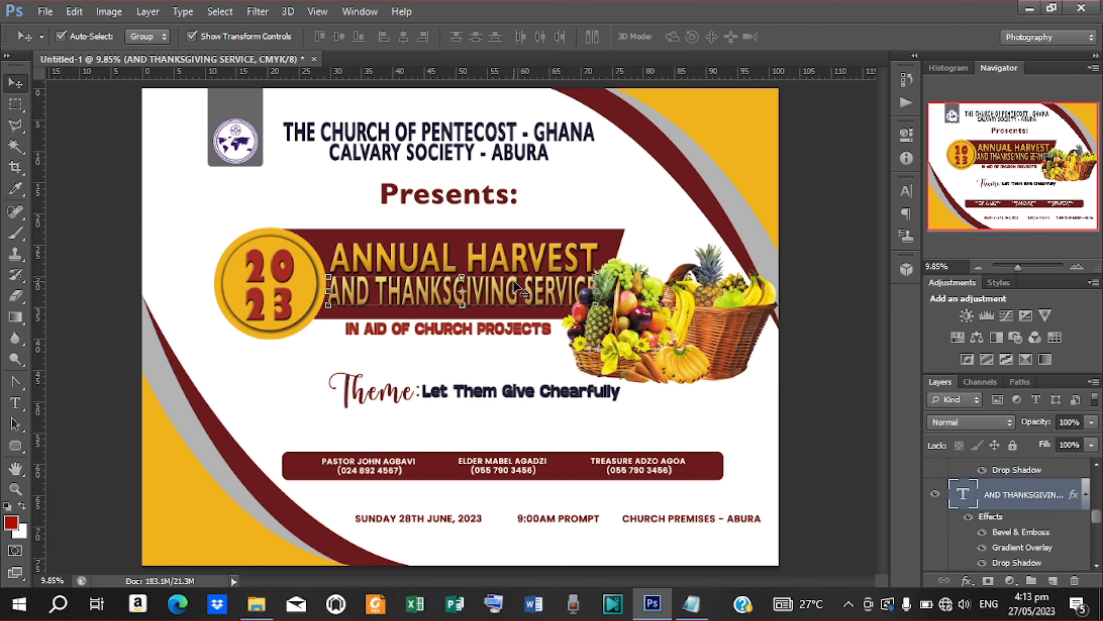
{"action": "left_click", "coordinate": [610, 240]}
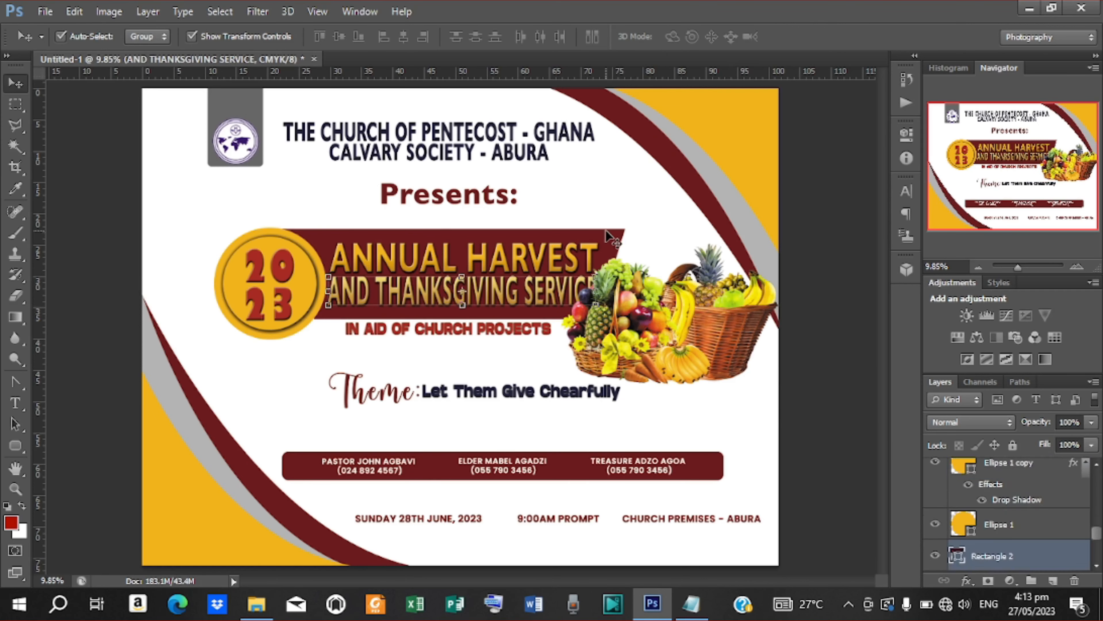
{"action": "scroll", "coordinate": [1018, 545], "scroll_direction": "down", "scroll_amount": 1}
{"action": "left_click", "coordinate": [1017, 541], "text": "ctrl"}
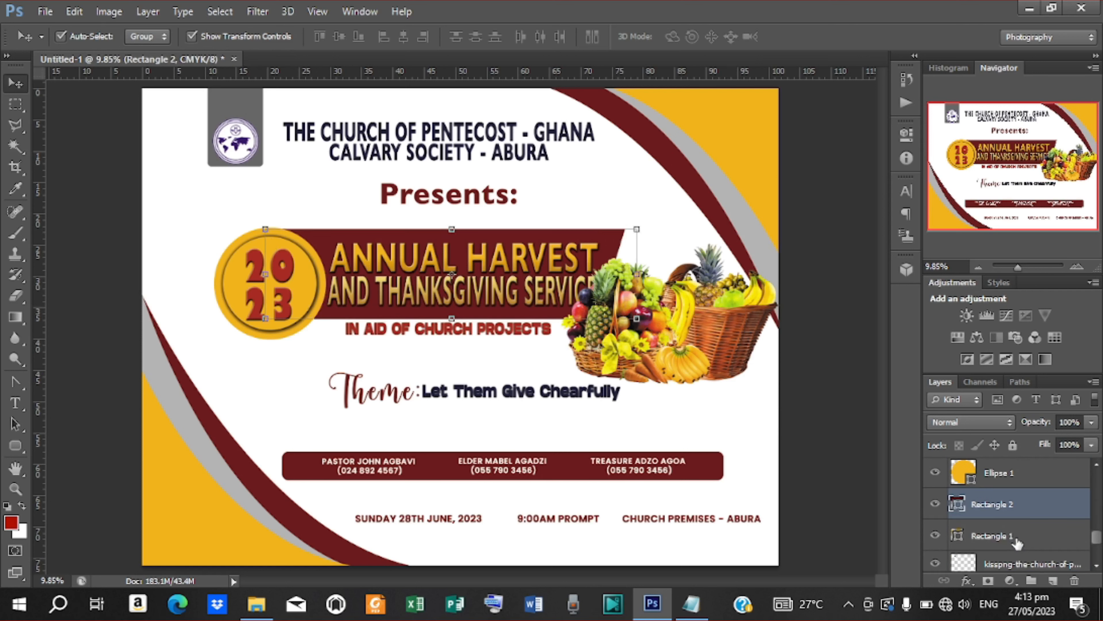
{"action": "scroll", "coordinate": [1017, 539], "scroll_direction": "up", "scroll_amount": 1}
{"action": "scroll", "coordinate": [1014, 555], "scroll_direction": "down", "scroll_amount": 1}
{"action": "left_click", "coordinate": [1013, 556]}
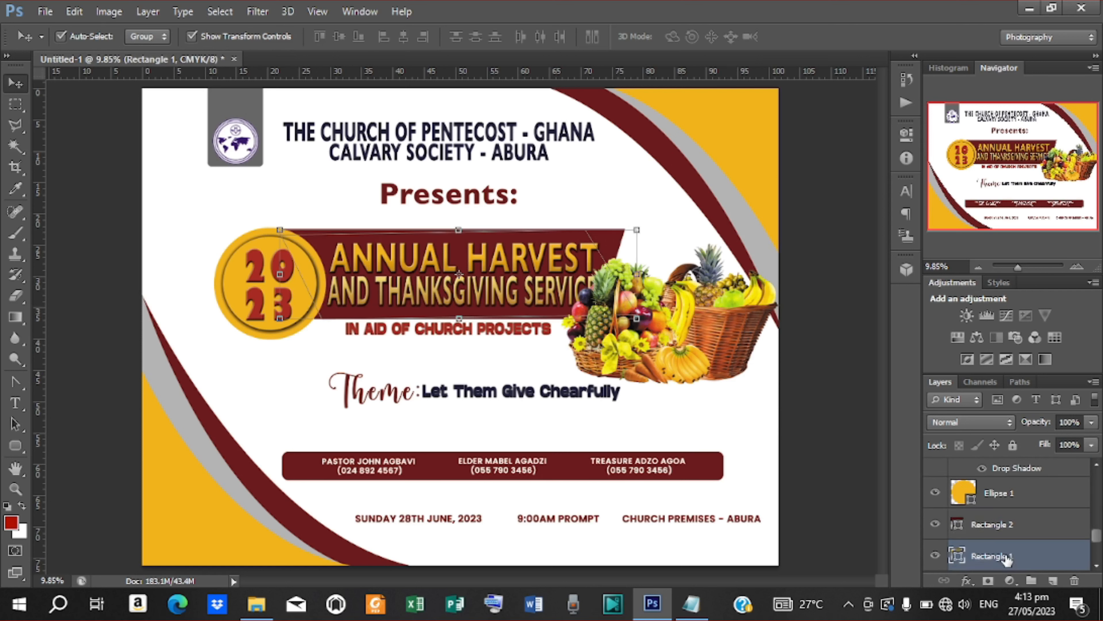
{"action": "scroll", "coordinate": [1012, 548], "scroll_direction": "up", "scroll_amount": 4}
{"action": "scroll", "coordinate": [1012, 540], "scroll_direction": "up", "scroll_amount": 4}
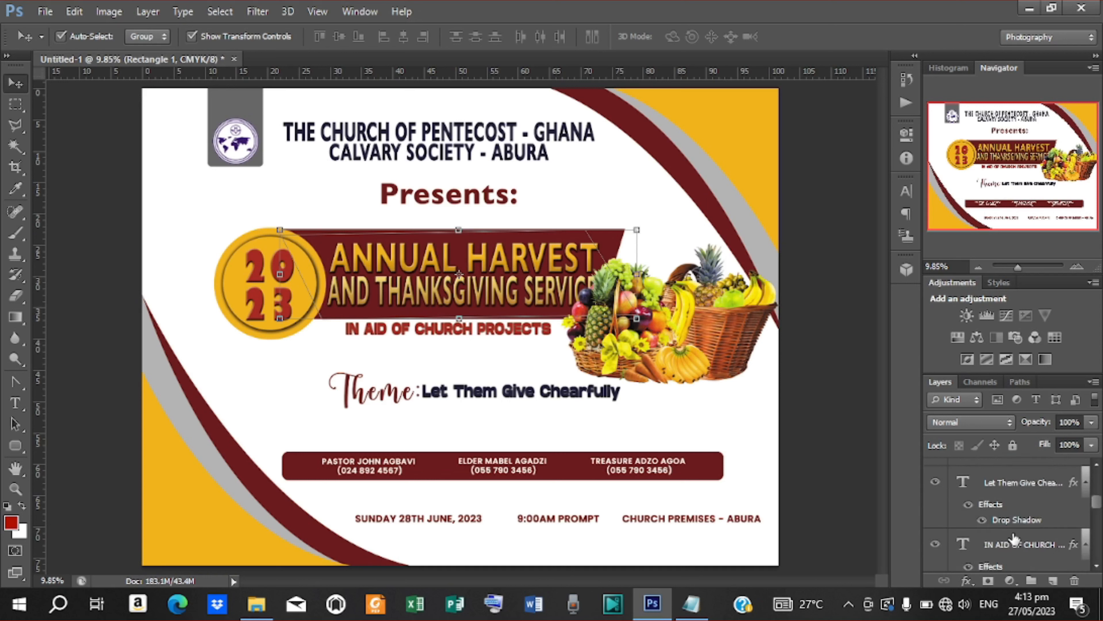
{"action": "left_click", "coordinate": [1013, 544], "text": "ctrl"}
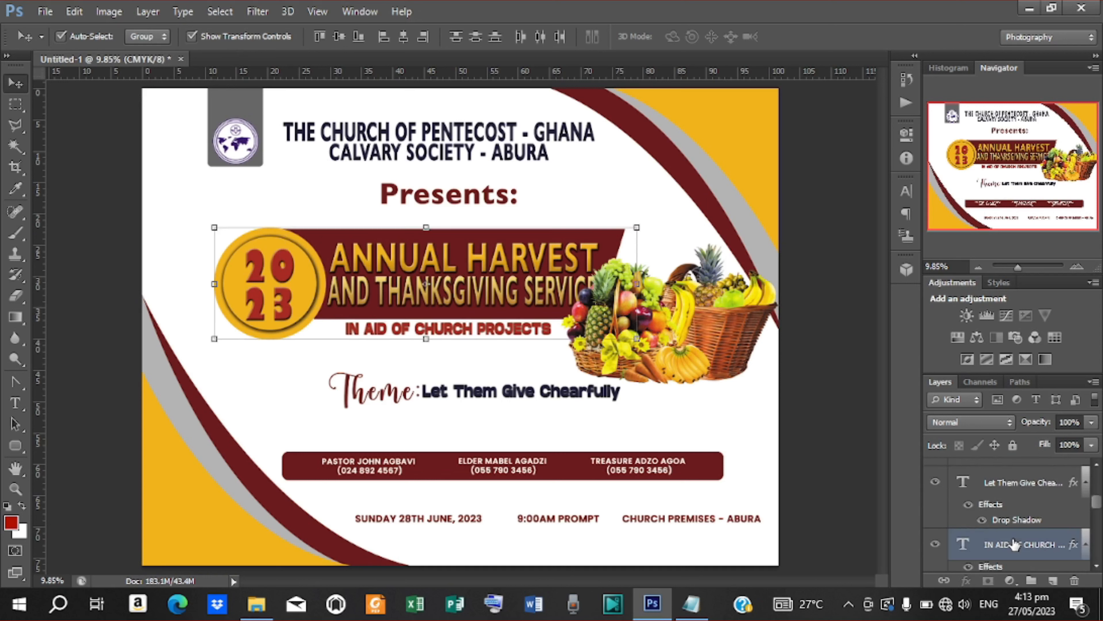
{"action": "key", "text": "ctrl+g"}
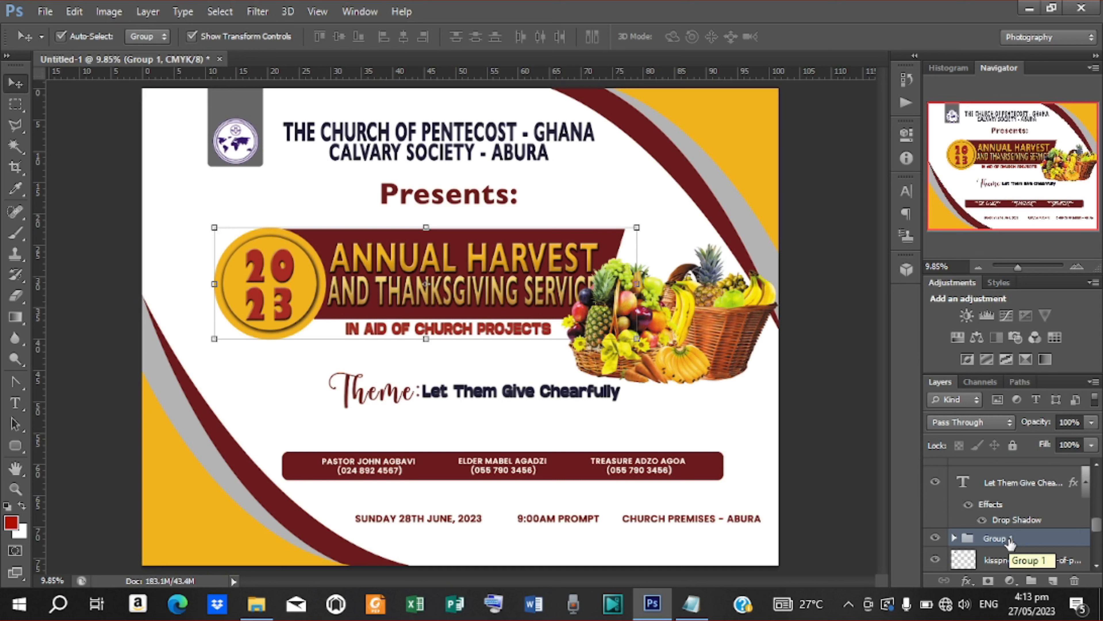
Step: Nudge the banner group five steps to the left
{"action": "key", "text": "shift+Left"}
{"action": "key", "text": "shift+Left"}
{"action": "key", "text": "shift+Left"}
{"action": "key", "text": "shift+Left"}
{"action": "key", "text": "shift+Left"}
{"action": "key", "text": "shift+Left"}
{"action": "key", "text": "shift+Left"}
{"action": "key", "text": "shift+Left"}
{"action": "key", "text": "shift+Left"}
{"action": "key", "text": "shift+Left"}
{"action": "key", "text": "shift+Left"}
{"action": "key", "text": "shift+Left"}
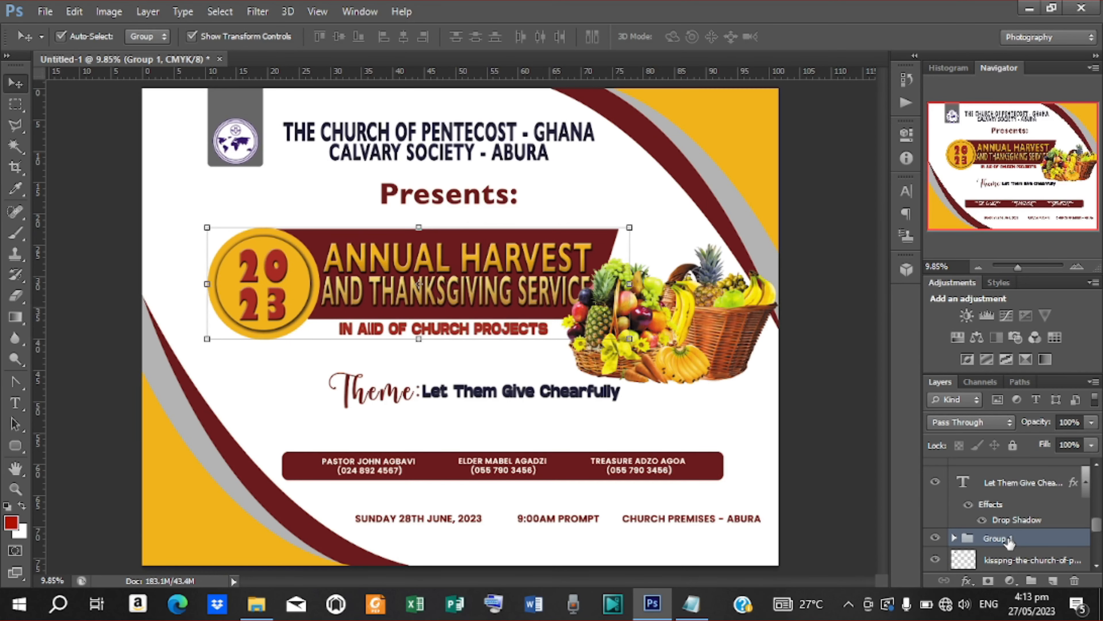
{"action": "key", "text": "shift+Left"}
{"action": "key", "text": "shift+Left"}
{"action": "key", "text": "shift+Left"}
{"action": "key", "text": "shift+Left"}
{"action": "key", "text": "shift+Left"}
{"action": "key", "text": "shift+Left"}
{"action": "key", "text": "shift+Left"}
{"action": "key", "text": "shift+Left"}
{"action": "key", "text": "shift+Left"}
{"action": "key", "text": "shift+Left"}
{"action": "key", "text": "shift+Left"}
{"action": "key", "text": "shift+Left"}
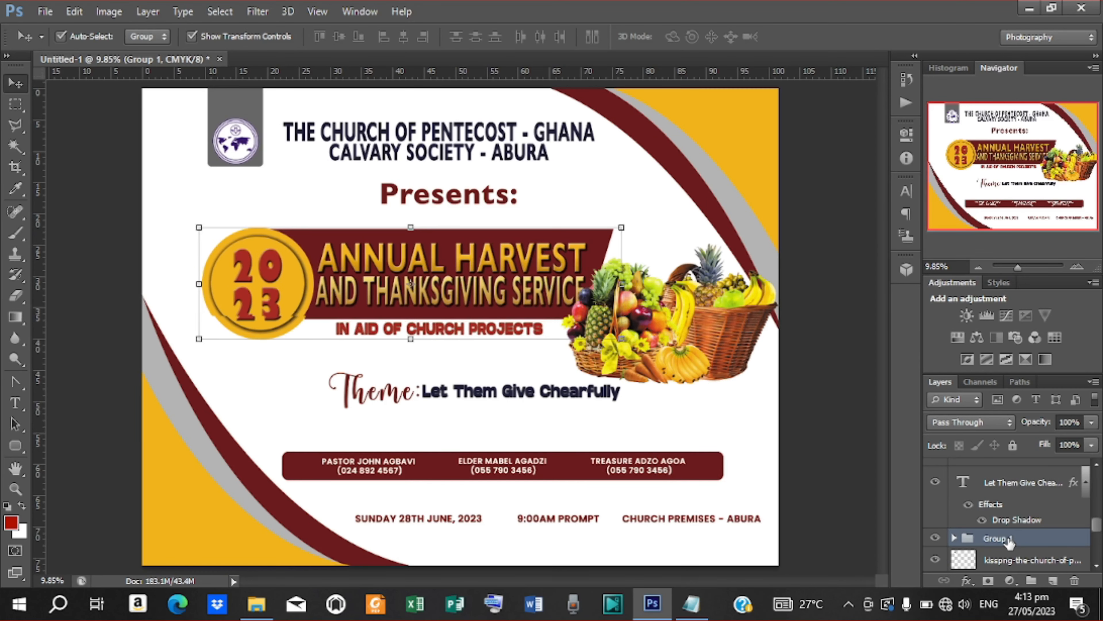
{"action": "key", "text": "shift+Left"}
{"action": "key", "text": "shift+Left"}
{"action": "key", "text": "shift+Left"}
{"action": "key", "text": "shift+Left"}
{"action": "key", "text": "shift+Left"}
{"action": "key", "text": "shift+Left"}
{"action": "key", "text": "shift+Left"}
{"action": "key", "text": "shift+Left"}
{"action": "key", "text": "shift+Left"}
{"action": "key", "text": "shift+Left"}
{"action": "key", "text": "shift+Left"}
{"action": "key", "text": "shift+Left"}
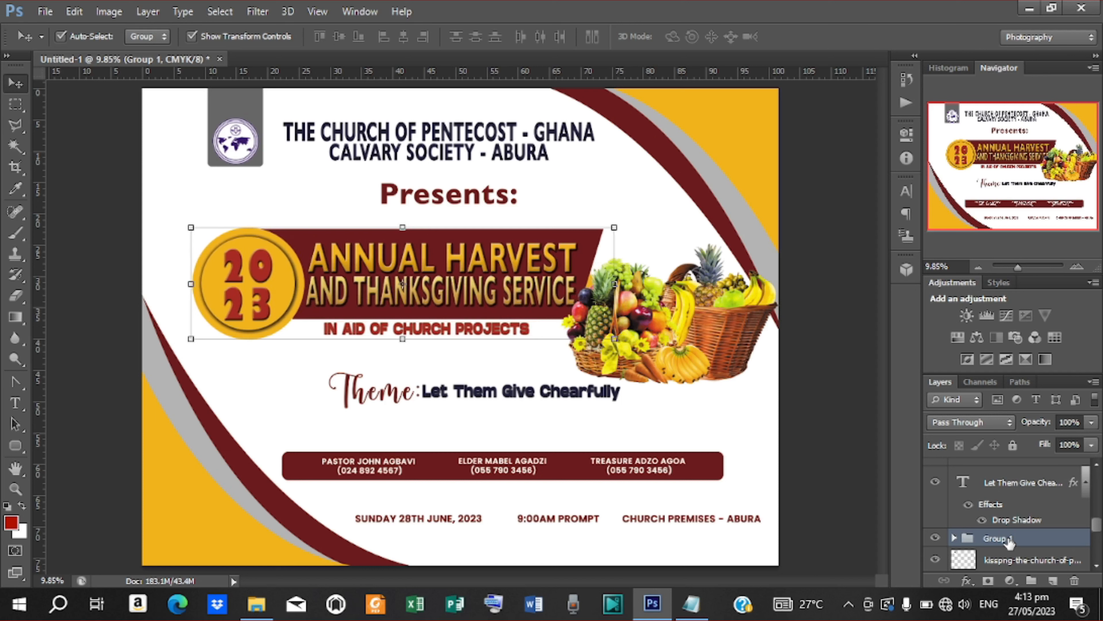
{"action": "key", "text": "shift+Left"}
{"action": "key", "text": "shift+Left"}
{"action": "key", "text": "shift+Left"}
{"action": "key", "text": "shift+Left"}
{"action": "key", "text": "shift+Left"}
{"action": "key", "text": "shift+Left"}
{"action": "key", "text": "shift+Left"}
{"action": "key", "text": "shift+Left"}
{"action": "key", "text": "shift+Left"}
{"action": "key", "text": "shift+Left"}
{"action": "key", "text": "shift+Left"}
{"action": "key", "text": "shift+Left"}
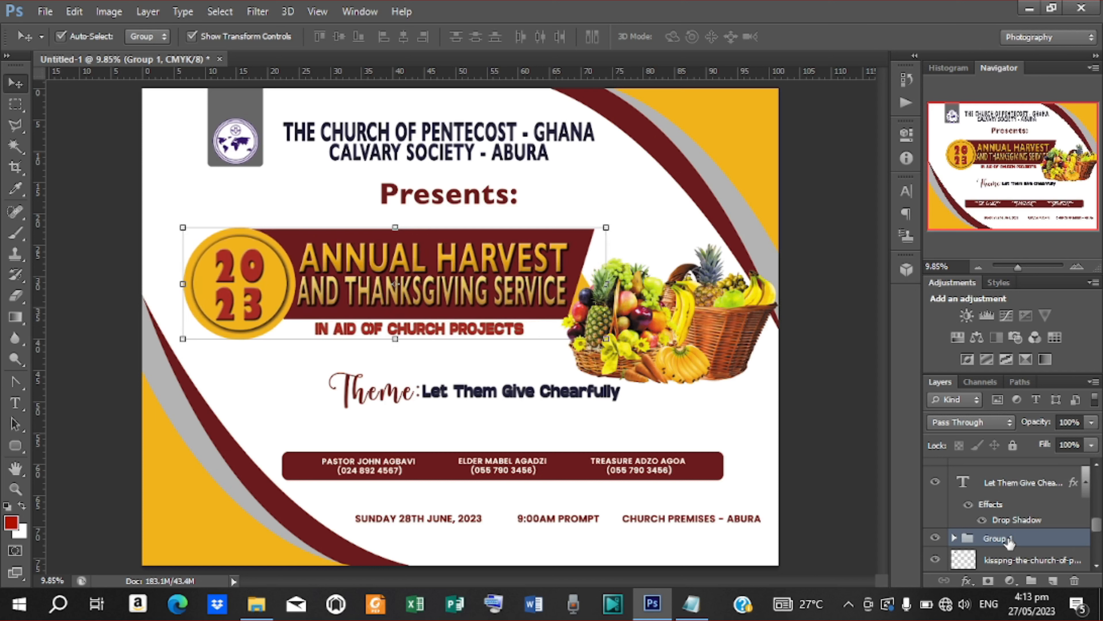
{"action": "key", "text": "shift+Left"}
{"action": "key", "text": "shift+Left"}
{"action": "key", "text": "shift+Left"}
{"action": "key", "text": "shift+Left"}
{"action": "key", "text": "shift+Left"}
Step: Nudge the fruit basket up and left against the banner's right end
{"action": "left_click", "coordinate": [704, 350]}
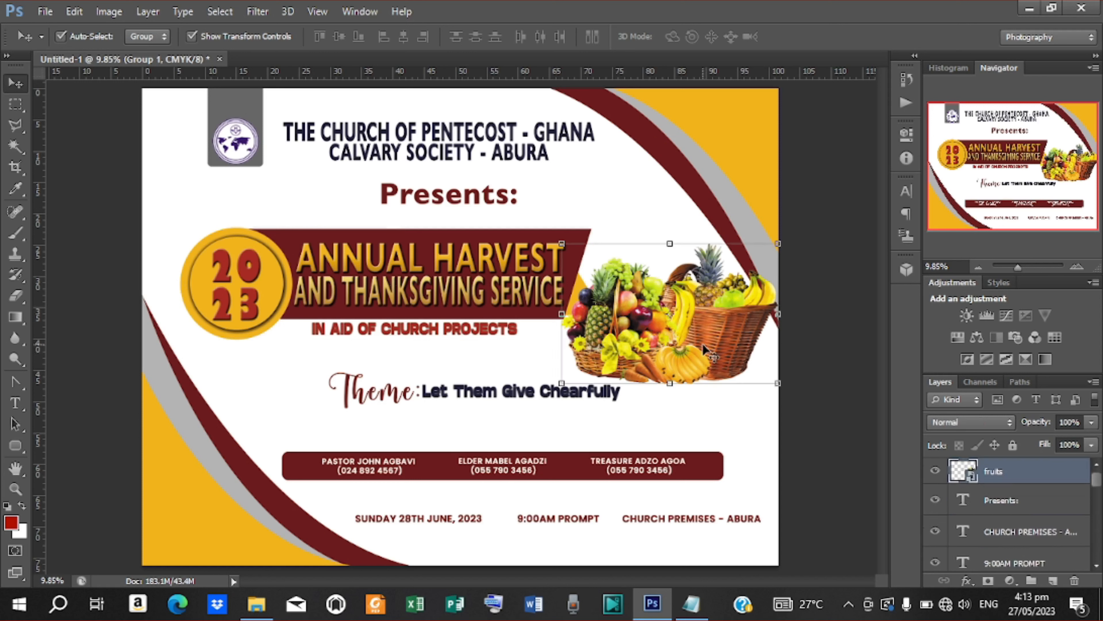
{"action": "key", "text": "shift+Up"}
{"action": "key", "text": "shift+Up"}
{"action": "key", "text": "shift+Up"}
{"action": "key", "text": "shift+Up"}
{"action": "key", "text": "shift+Up"}
{"action": "key", "text": "shift+Up"}
{"action": "key", "text": "shift+Up"}
{"action": "key", "text": "shift+Up"}
{"action": "key", "text": "shift+Up"}
{"action": "key", "text": "shift+Up"}
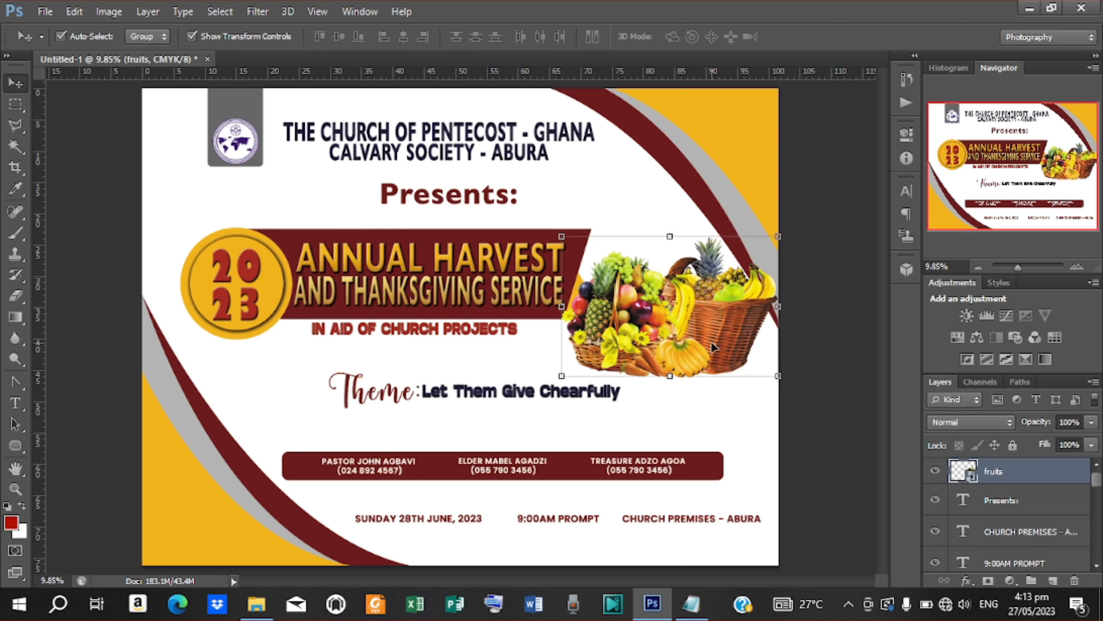
{"action": "key", "text": "shift+Up"}
{"action": "key", "text": "shift+Up"}
{"action": "key", "text": "shift+Up"}
{"action": "key", "text": "shift+Up"}
{"action": "key", "text": "shift+Up"}
{"action": "key", "text": "shift+Up"}
{"action": "key", "text": "shift+Left"}
{"action": "key", "text": "shift+Left"}
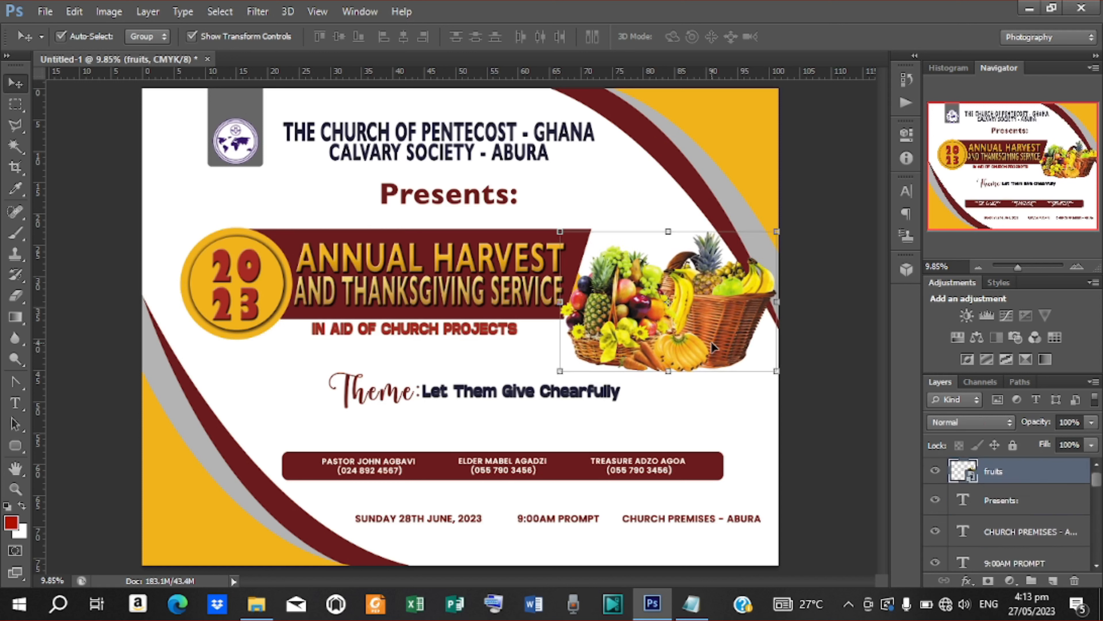
{"action": "key", "text": "shift+Down"}
{"action": "key", "text": "shift+Down"}
{"action": "key", "text": "shift+Down"}
{"action": "key", "text": "shift+Down"}
{"action": "key", "text": "shift+Down"}
{"action": "key", "text": "shift+Left"}
{"action": "key", "text": "shift+Left"}
{"action": "key", "text": "shift+Left"}
{"action": "key", "text": "shift+Left"}
{"action": "key", "text": "shift+Left"}
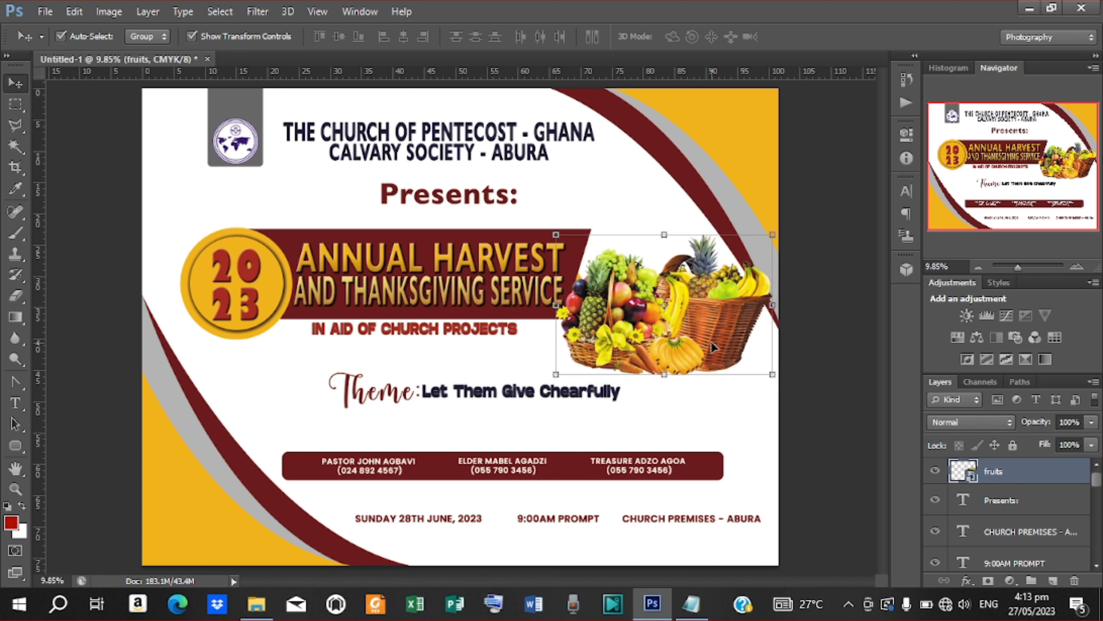
Step: Draw a flat black-filled ellipse below the fruits layer, beneath the basket
{"action": "key", "text": "shift+Down"}
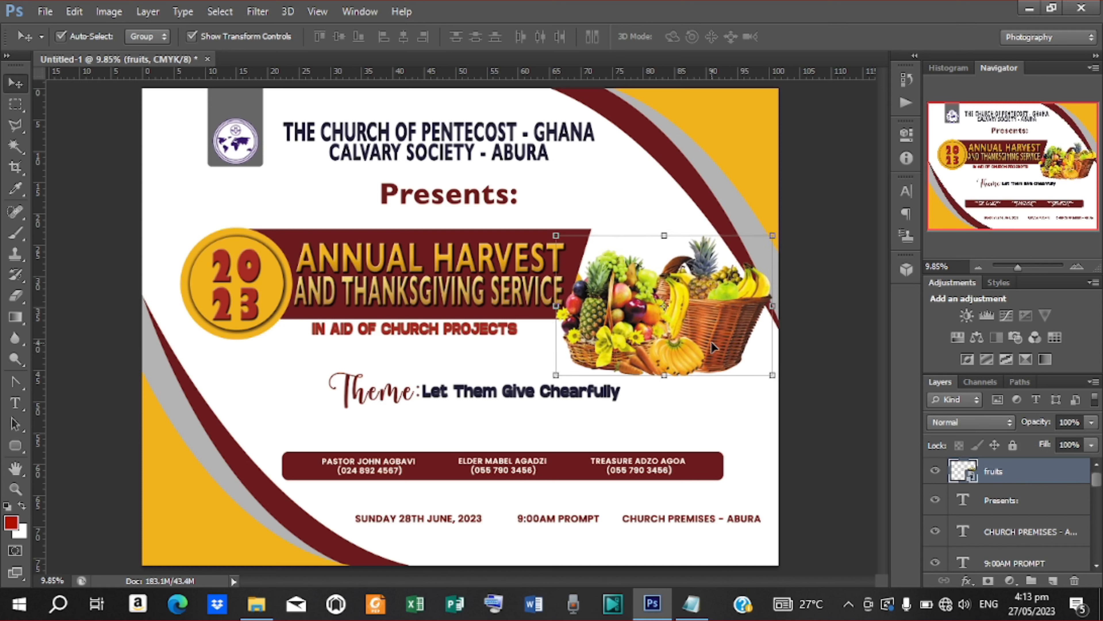
{"action": "left_click", "coordinate": [810, 226]}
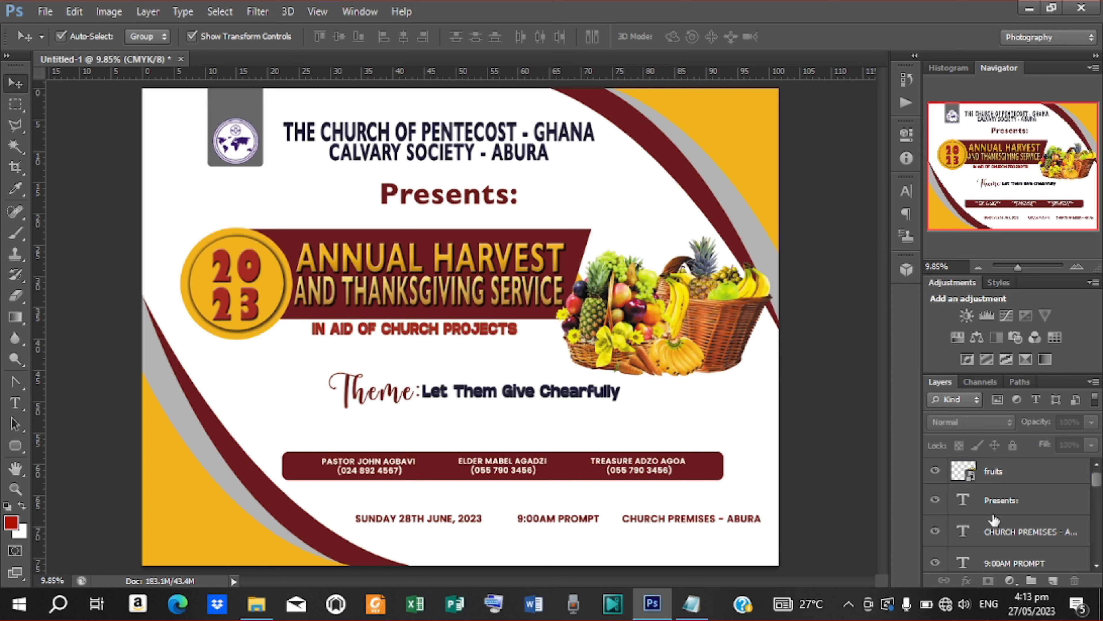
{"action": "left_click", "coordinate": [696, 344]}
{"action": "left_click", "coordinate": [16, 453]}
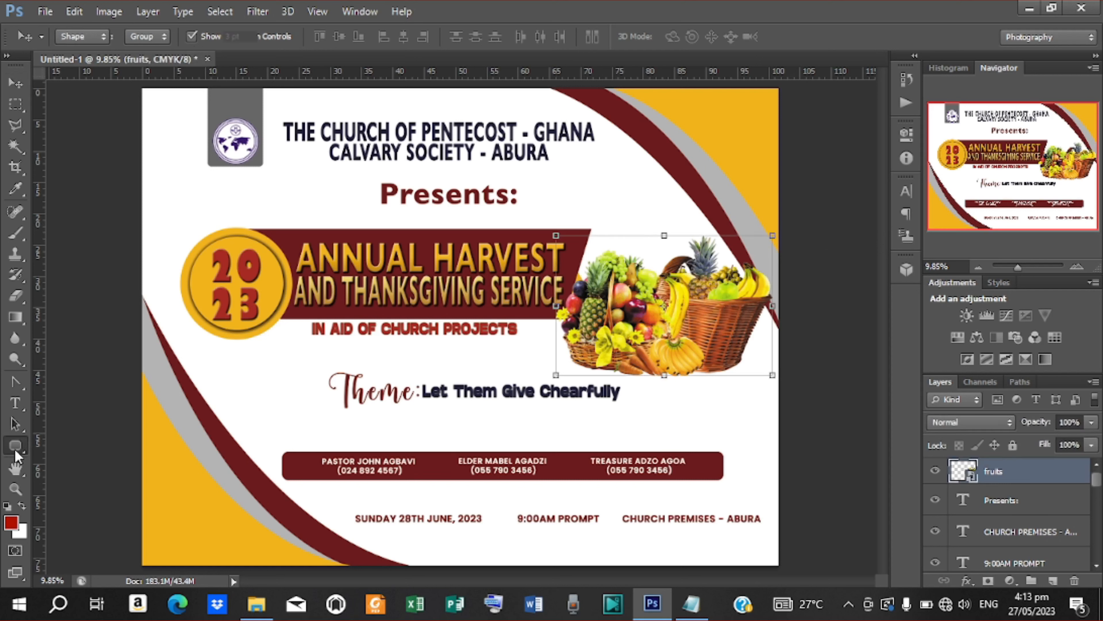
{"action": "left_click", "coordinate": [72, 472]}
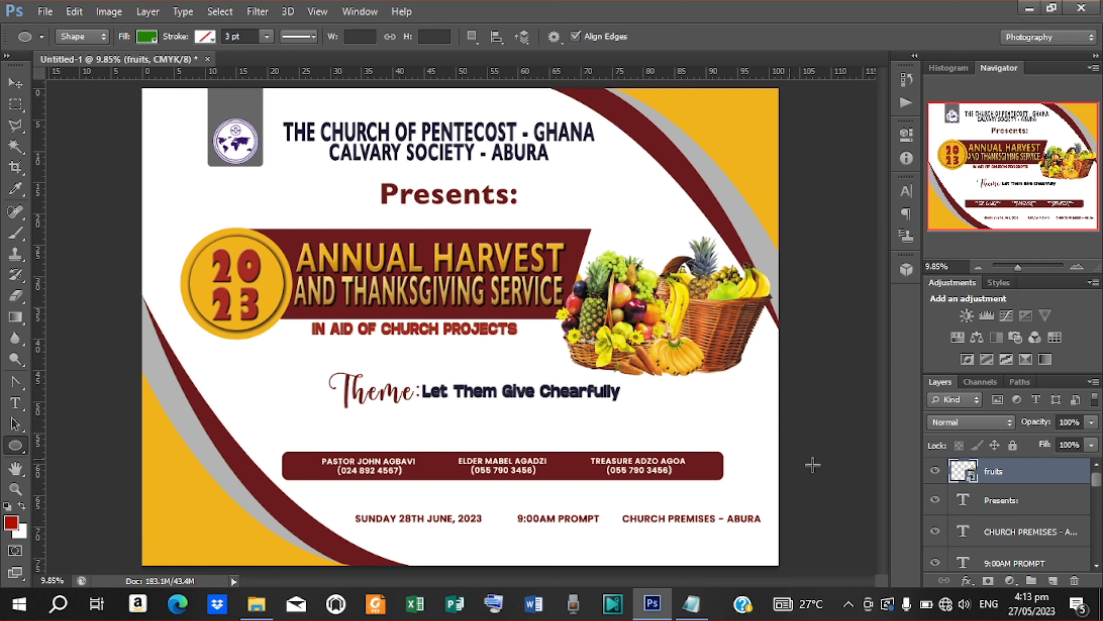
{"action": "left_click", "coordinate": [1002, 500]}
{"action": "mouse_move", "coordinate": [588, 353]}
{"action": "left_mouse_down"}
{"action": "mouse_move", "coordinate": [621, 374]}
{"action": "mouse_move", "coordinate": [723, 393]}
{"action": "left_mouse_up"}
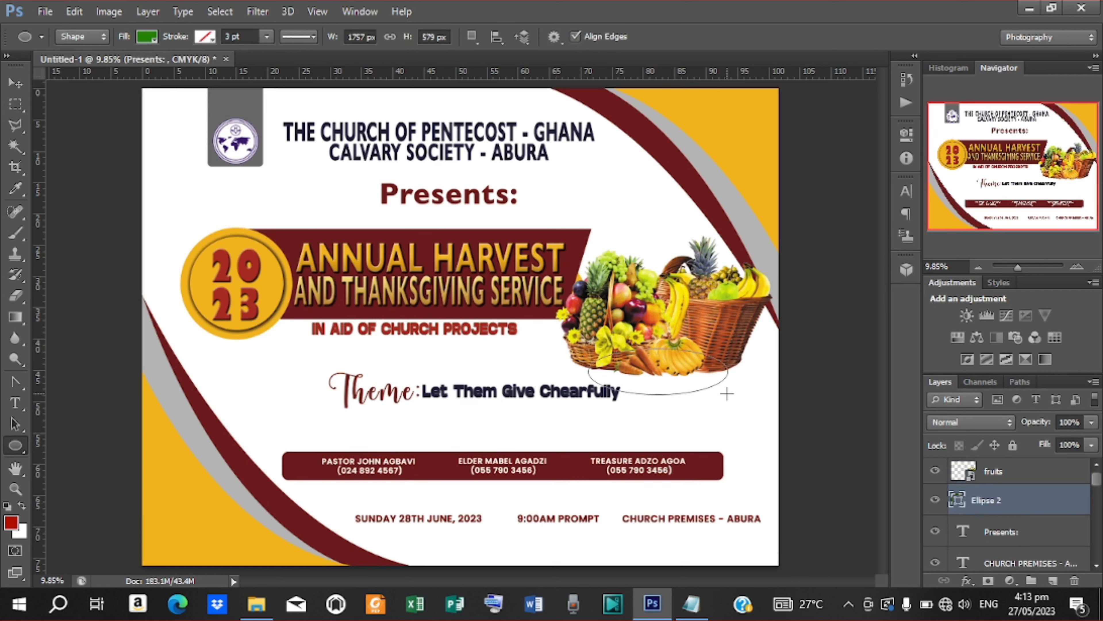
{"action": "left_click", "coordinate": [155, 40]}
{"action": "left_click", "coordinate": [213, 139]}
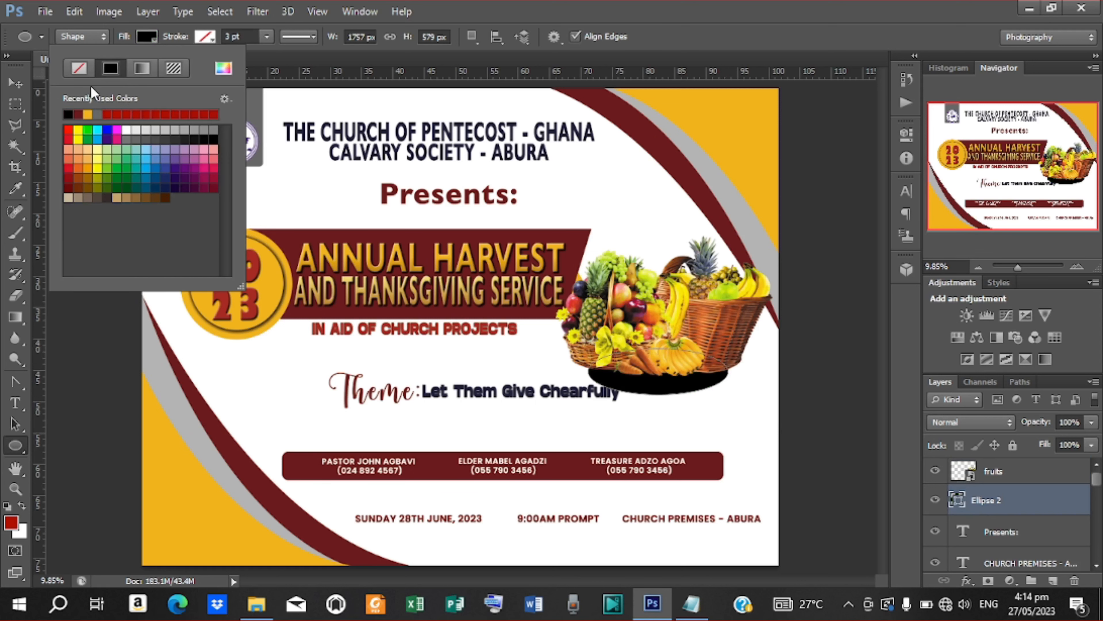
Step: Rasterize the ellipse and apply a 293.4-pixel Gaussian Blur to soften the shadow
{"action": "left_click", "coordinate": [15, 84]}
{"action": "left_click", "coordinate": [257, 11]}
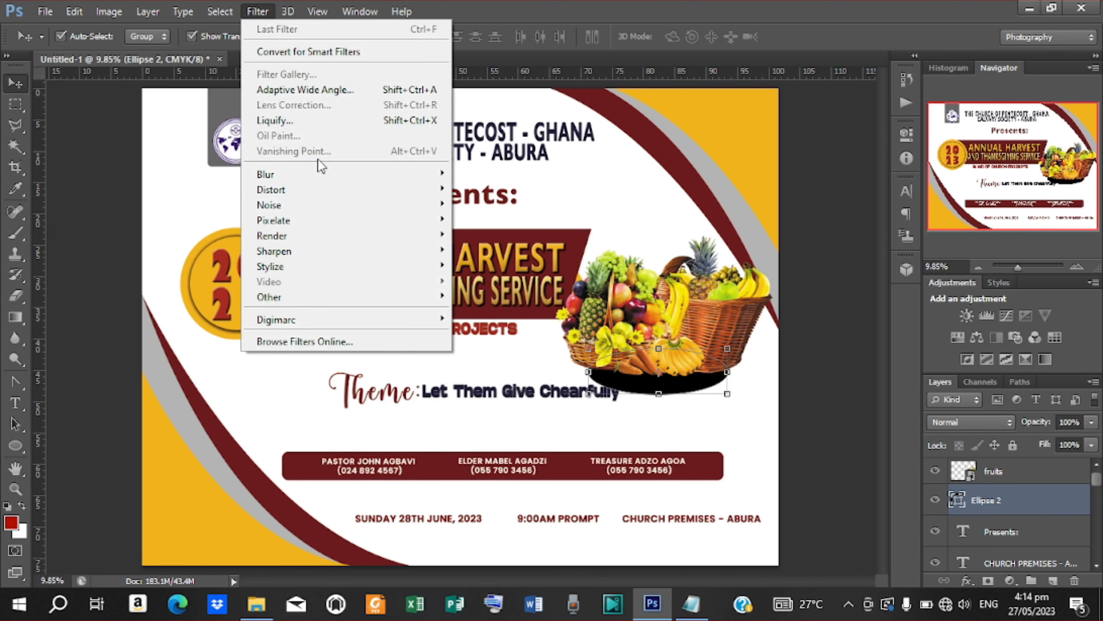
{"action": "mouse_move", "coordinate": [324, 174]}
{"action": "left_click", "coordinate": [496, 288]}
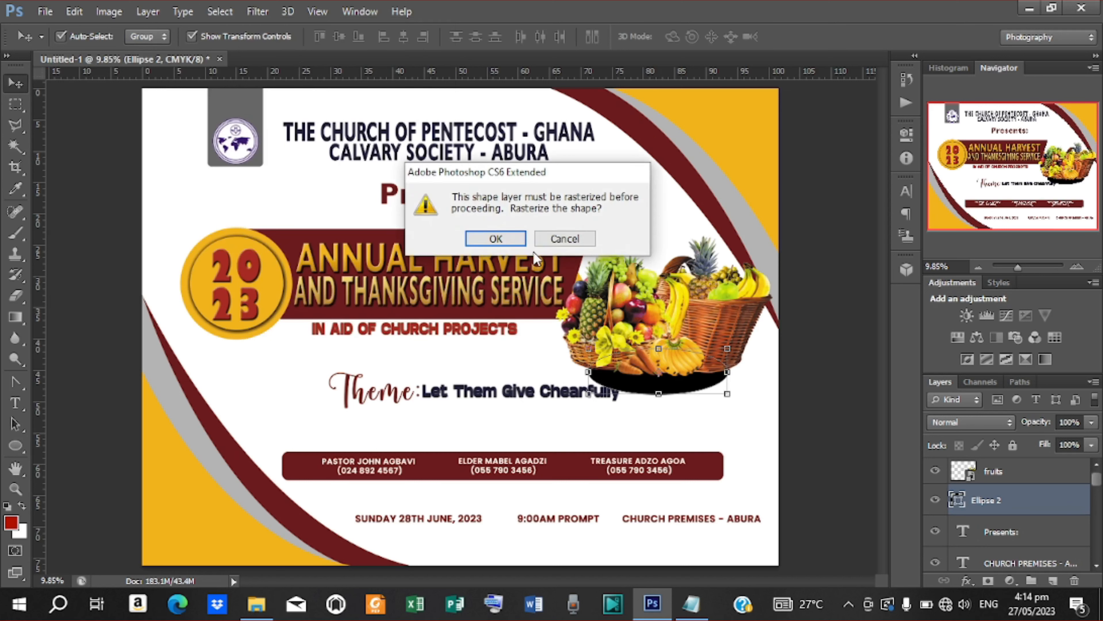
{"action": "left_click", "coordinate": [500, 238]}
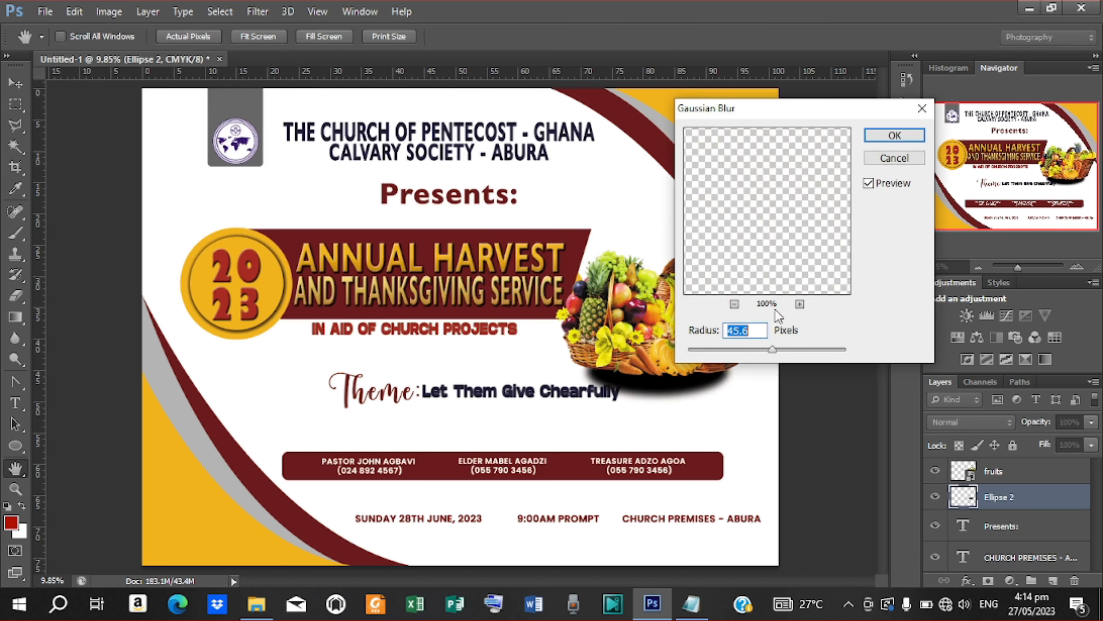
{"action": "left_click_drag", "start_coordinate": [772, 350], "coordinate": [821, 352]}
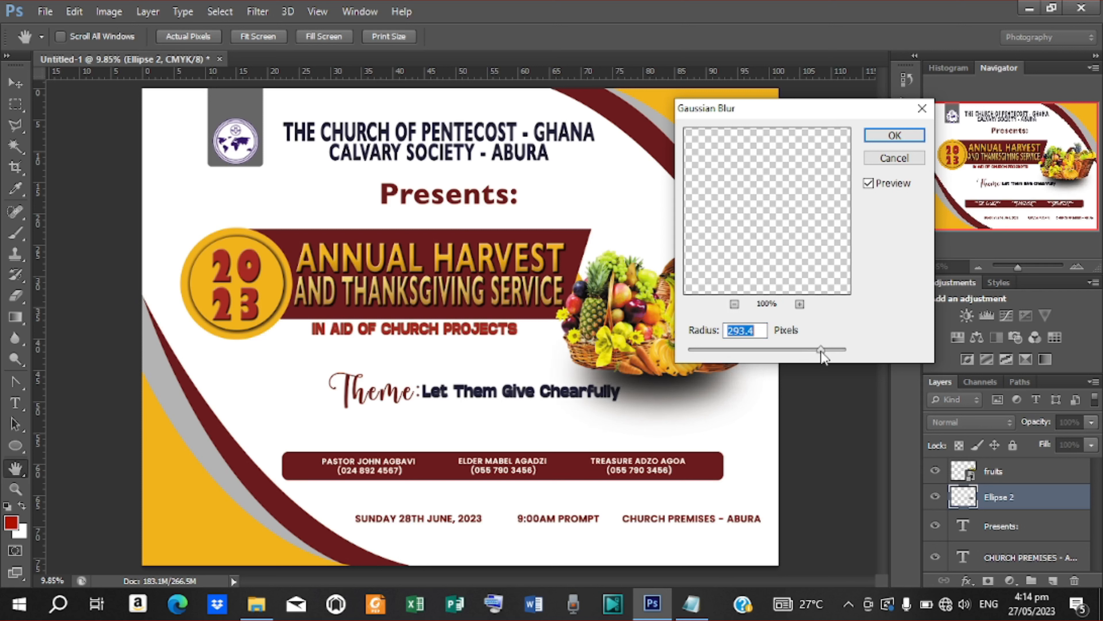
{"action": "left_click", "coordinate": [894, 158]}
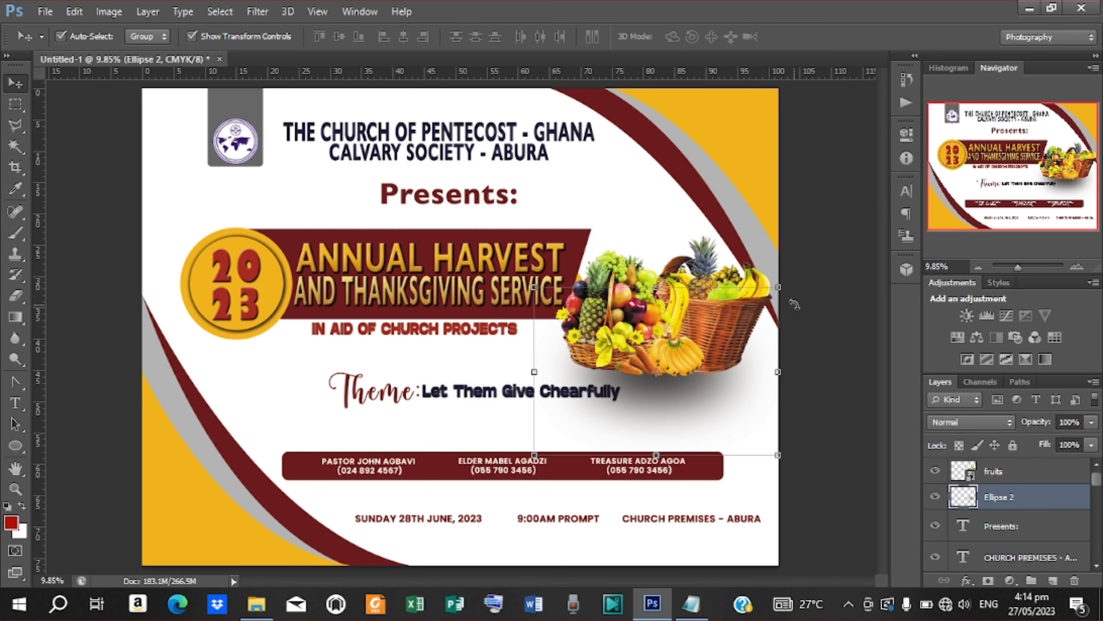
Step: Place the church illustration from the ANNUAL HARVEST FLYER folder at the bottom-left corner
{"action": "left_click", "coordinate": [829, 273]}
{"action": "left_click", "coordinate": [45, 11]}
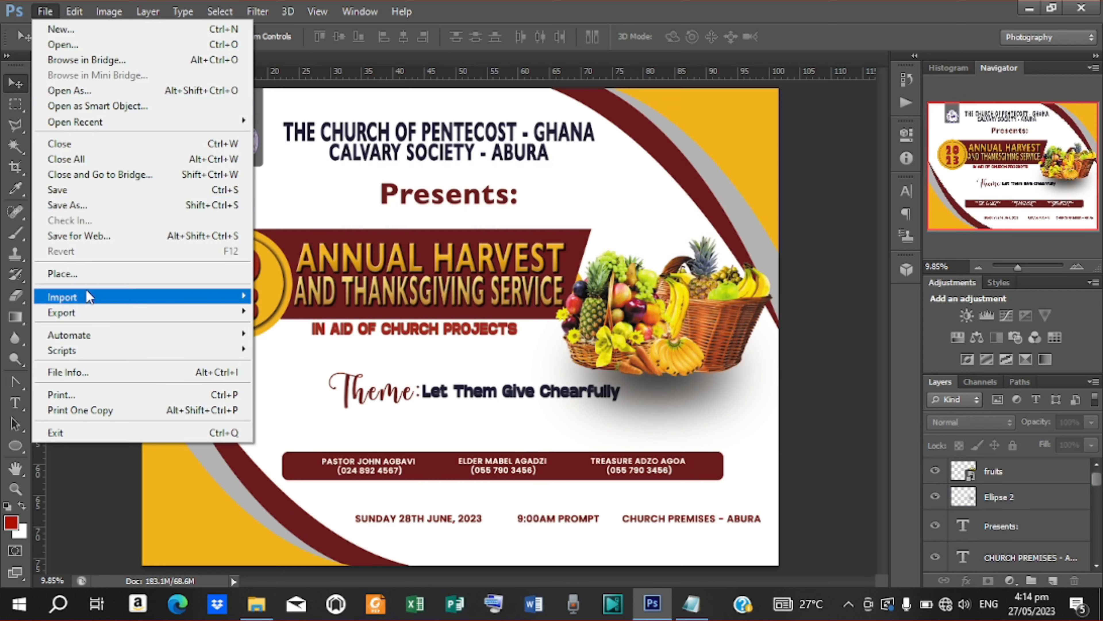
{"action": "left_click", "coordinate": [85, 273]}
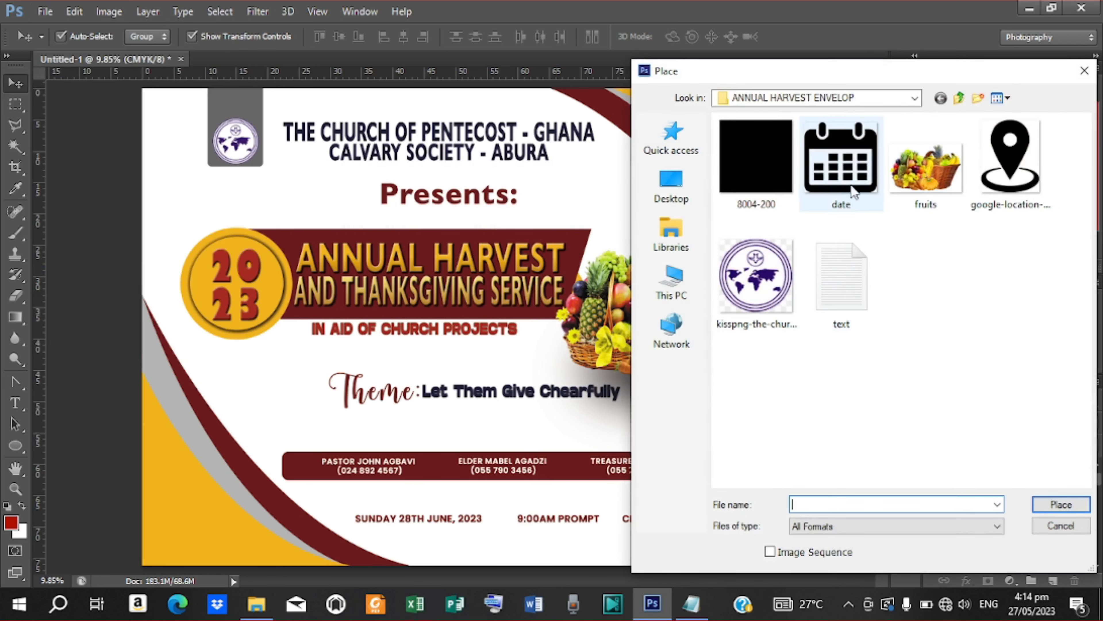
{"action": "left_click", "coordinate": [675, 191]}
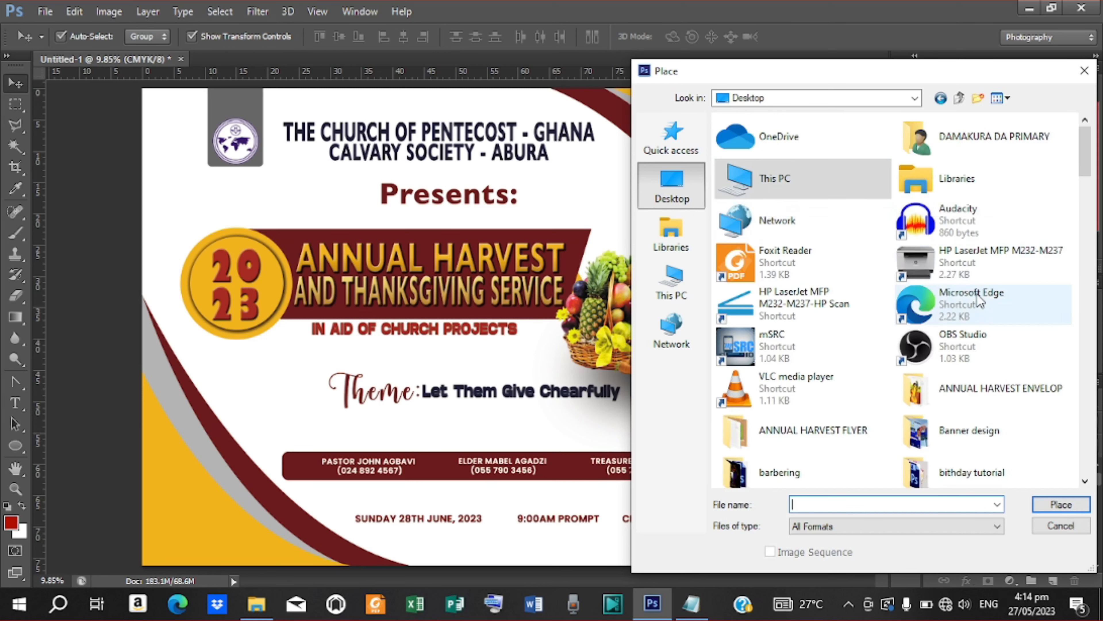
{"action": "scroll", "coordinate": [935, 304], "scroll_direction": "down", "scroll_amount": 3}
{"action": "double_click", "coordinate": [812, 330]}
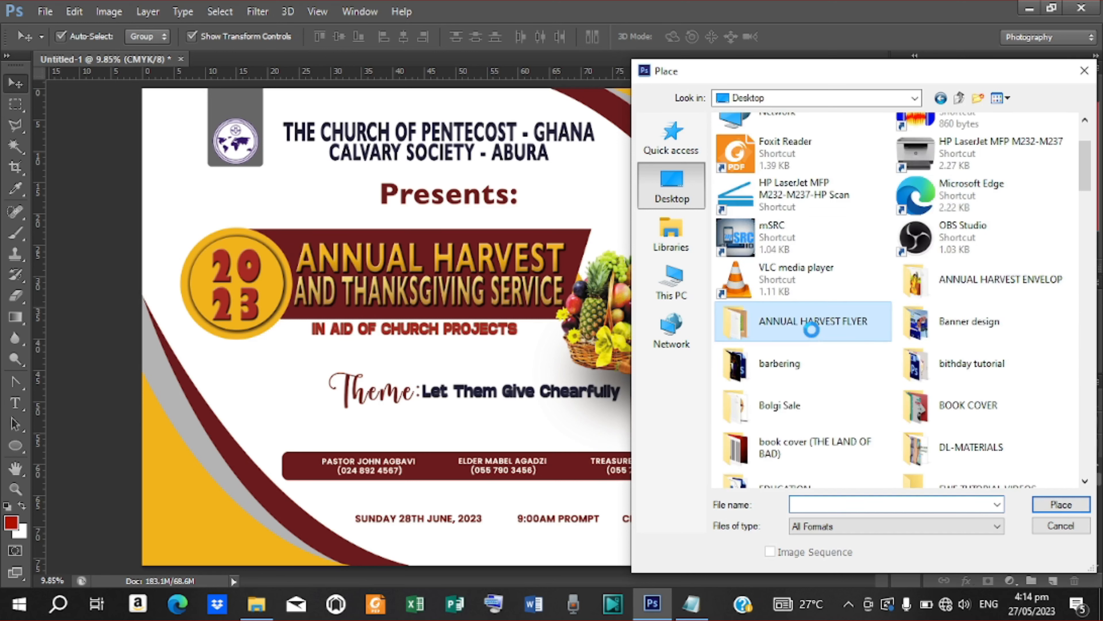
{"action": "left_click", "coordinate": [920, 287]}
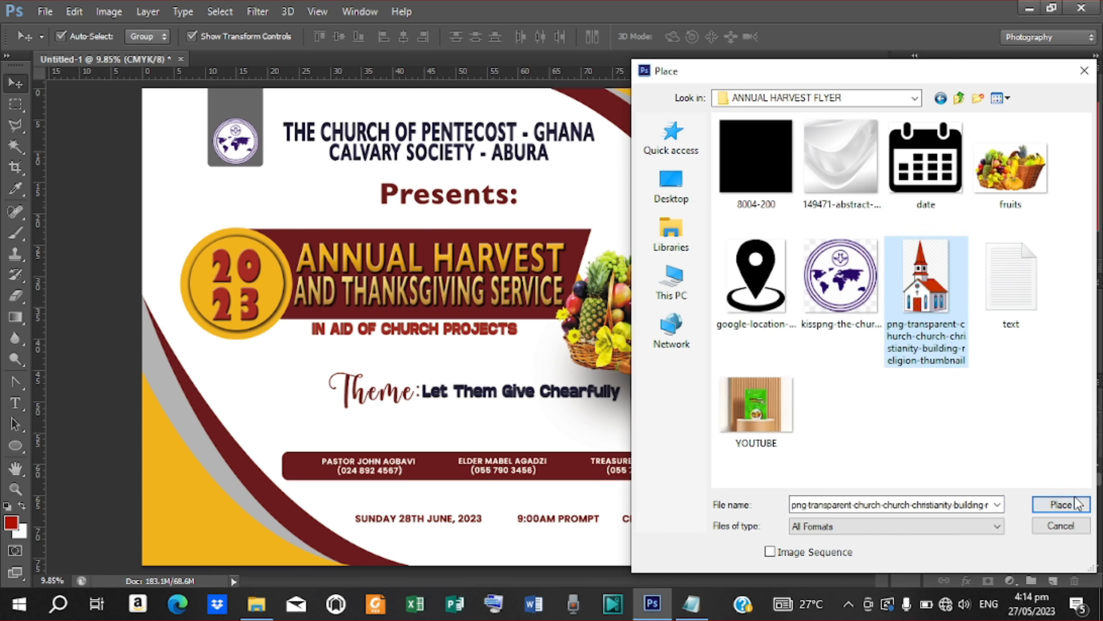
{"action": "left_click", "coordinate": [1061, 504]}
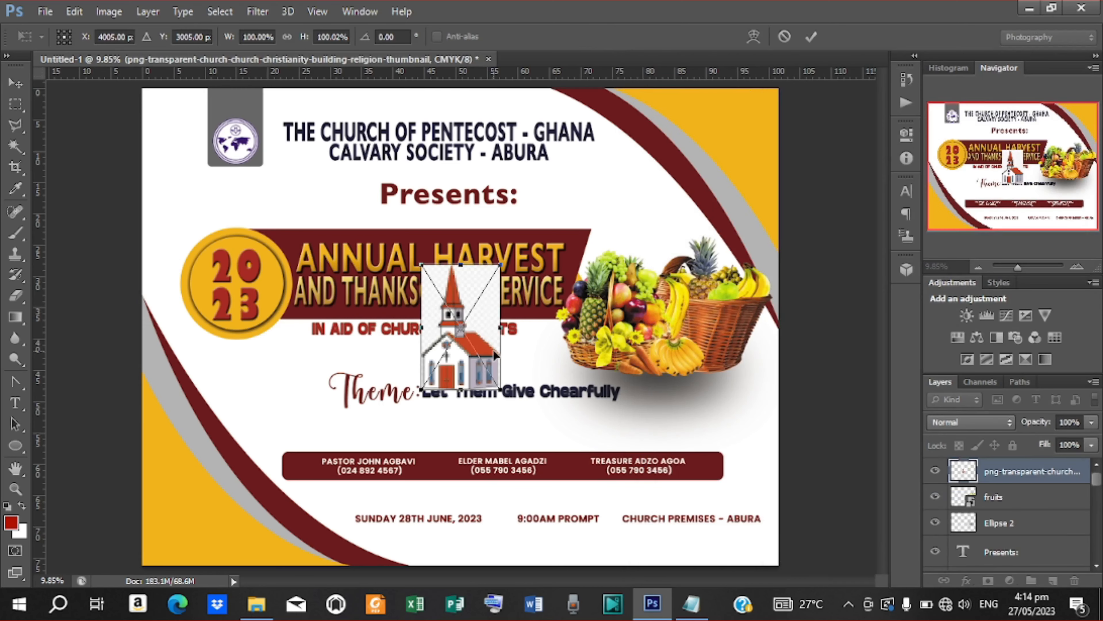
{"action": "left_click_drag", "start_coordinate": [491, 348], "coordinate": [231, 505]}
{"action": "left_click", "coordinate": [811, 36]}
Step: Rasterize the church layer and delete its white background areas with the Magic Wand
{"action": "right_click", "coordinate": [1023, 470]}
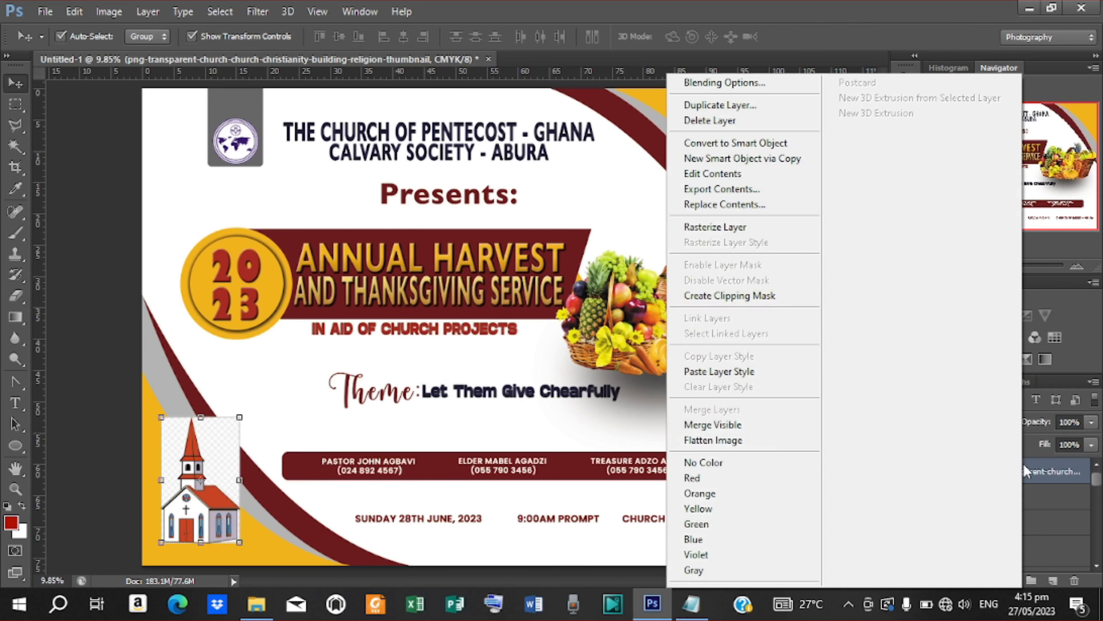
{"action": "left_click", "coordinate": [708, 224]}
{"action": "left_click", "coordinate": [15, 146]}
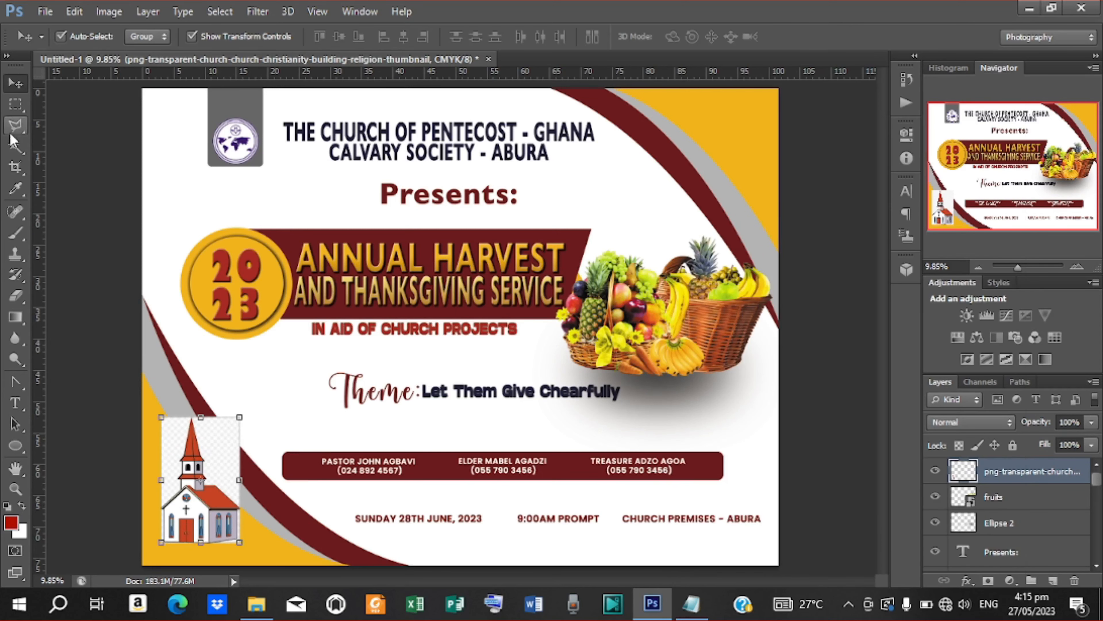
{"action": "left_click", "coordinate": [227, 479]}
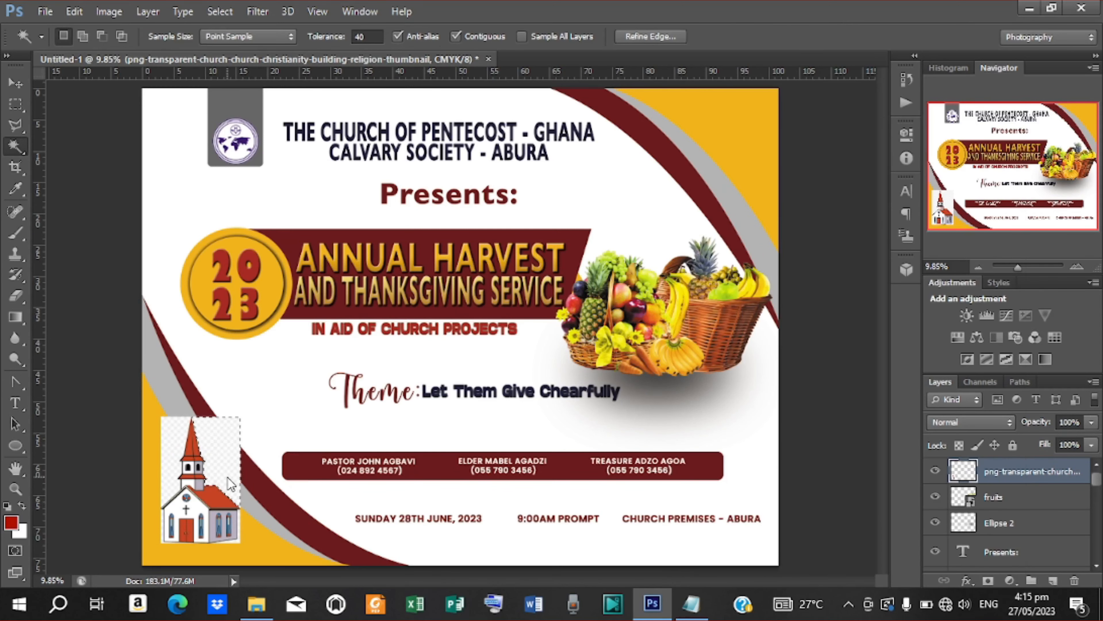
{"action": "key", "text": "Delete"}
{"action": "left_click", "coordinate": [181, 477]}
{"action": "key", "text": "Delete"}
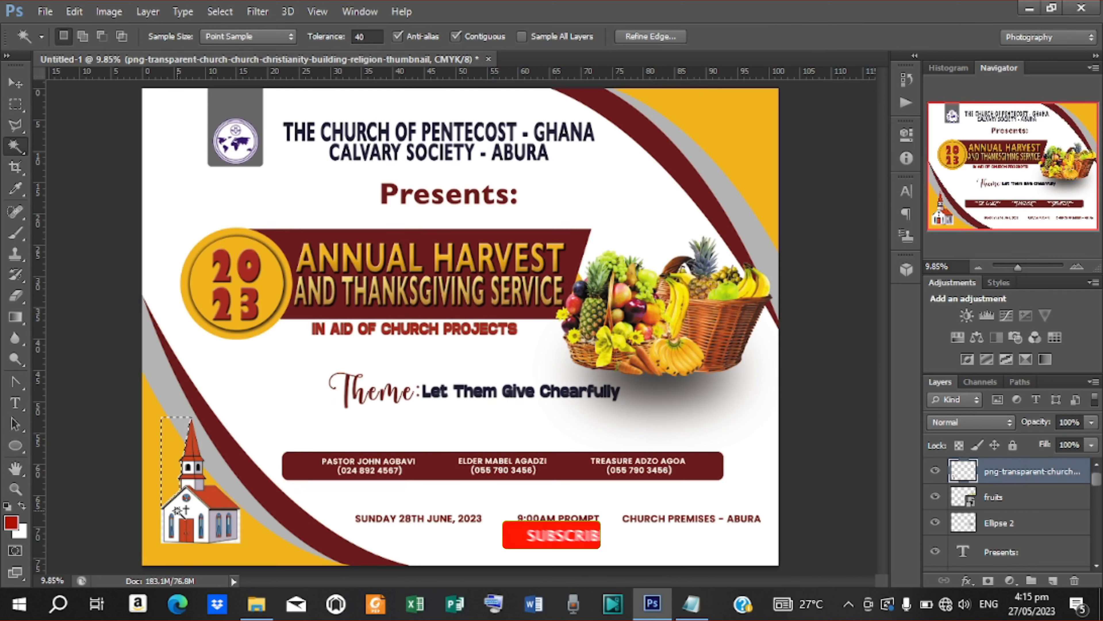
{"action": "key", "text": "Delete"}
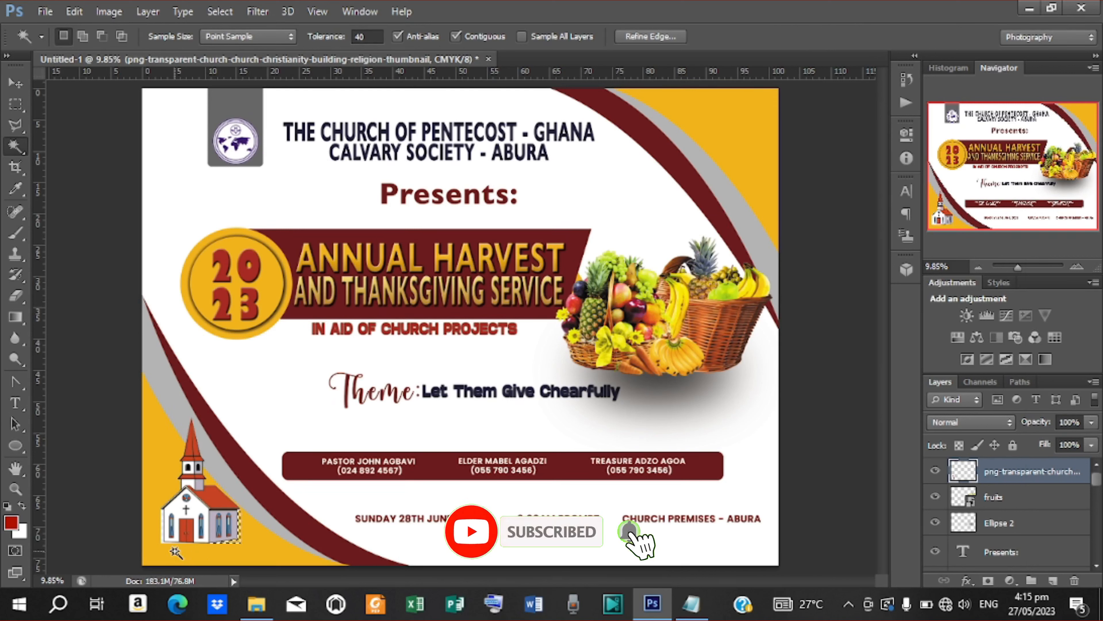
{"action": "left_click", "coordinate": [164, 538]}
{"action": "key", "text": "Delete"}
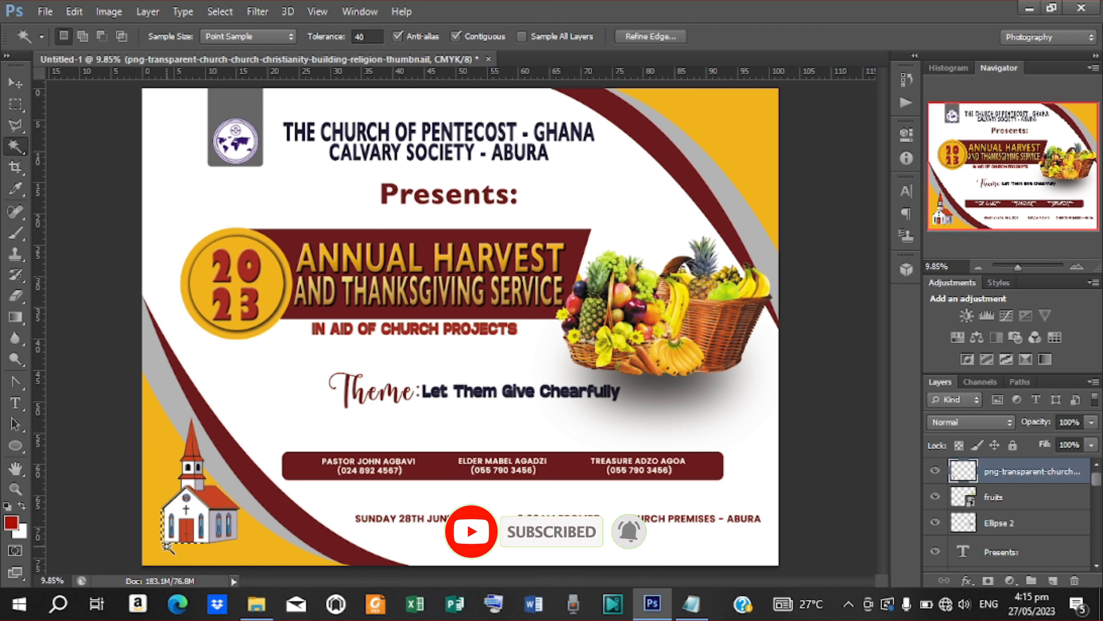
{"action": "key", "text": "ctrl+d"}
Step: Enlarge the church and move it up to fill the bottom-left corner
{"action": "left_click", "coordinate": [15, 83]}
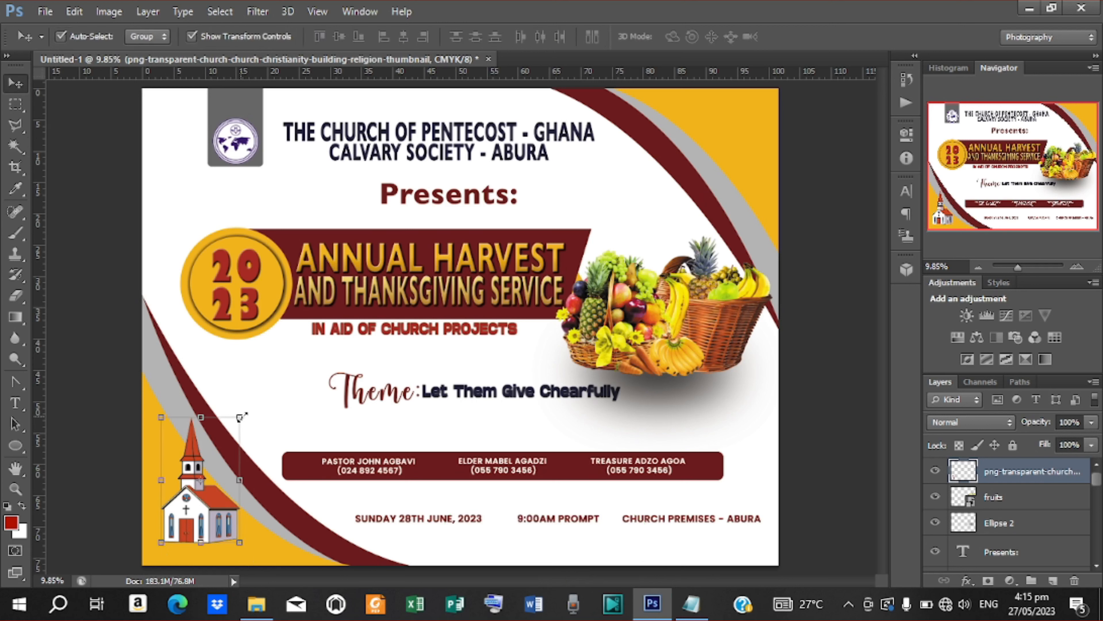
{"action": "left_click_drag", "start_coordinate": [242, 479], "coordinate": [246, 480]}
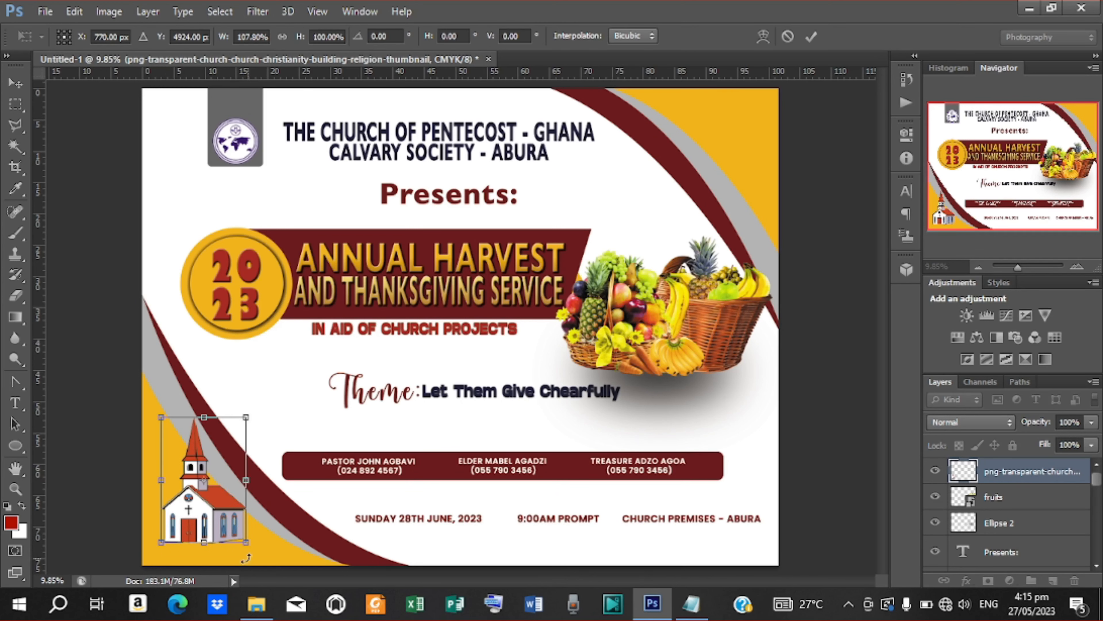
{"action": "mouse_move", "coordinate": [246, 542]}
{"action": "left_mouse_down"}
{"action": "mouse_move", "coordinate": [269, 556]}
{"action": "mouse_move", "coordinate": [244, 538]}
{"action": "mouse_move", "coordinate": [249, 522]}
{"action": "left_mouse_up"}
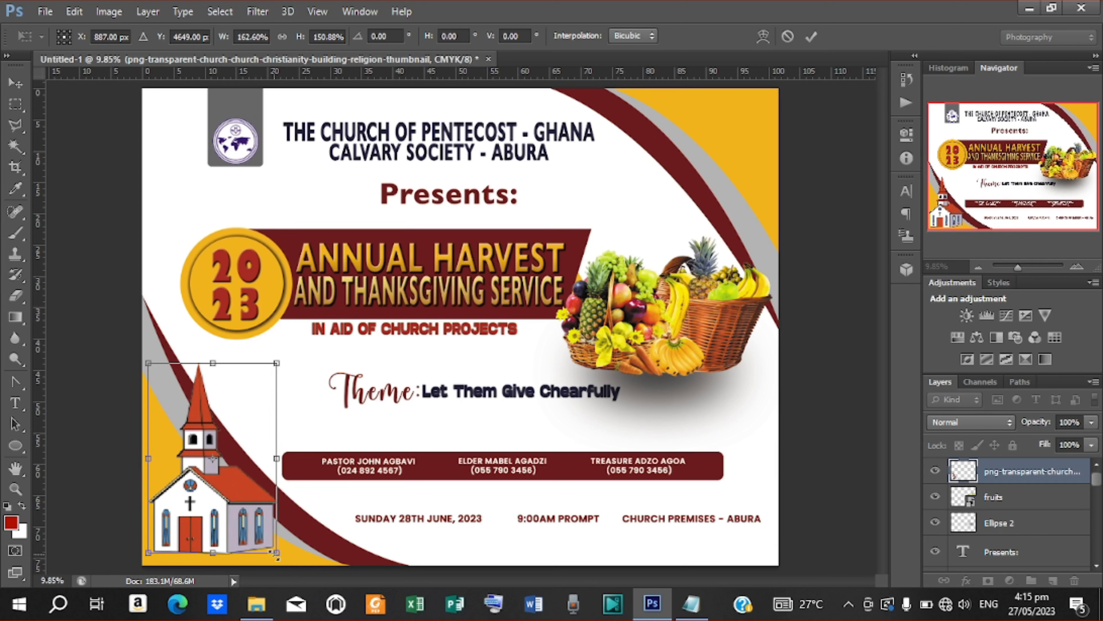
{"action": "left_click_drag", "start_coordinate": [287, 561], "coordinate": [299, 564]}
{"action": "mouse_move", "coordinate": [259, 532]}
{"action": "left_mouse_down"}
{"action": "mouse_move", "coordinate": [255, 515]}
{"action": "mouse_move", "coordinate": [257, 525]}
{"action": "left_mouse_up"}
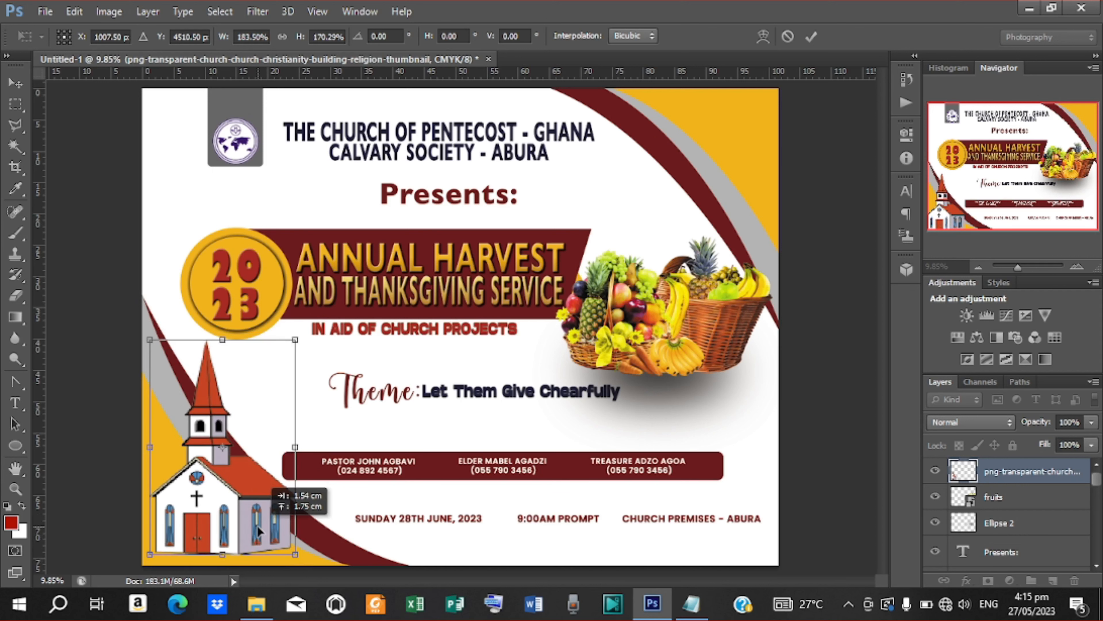
{"action": "left_click", "coordinate": [811, 37]}
{"action": "left_click", "coordinate": [833, 231]}
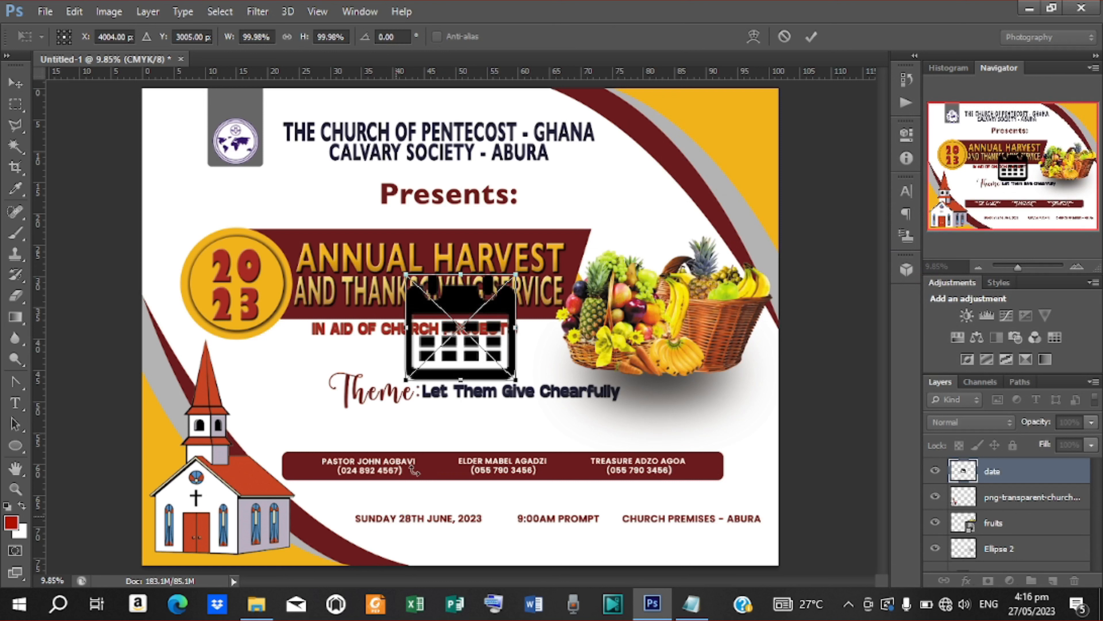
Step: Move the calendar icon down beside the SUNDAY 28TH JUNE, 2023 date line
{"action": "left_click_drag", "start_coordinate": [501, 332], "coordinate": [347, 483]}
{"action": "key", "text": "Down"}
{"action": "key", "text": "Down"}
{"action": "key", "text": "Down"}
{"action": "key", "text": "Down"}
{"action": "key", "text": "Down"}
{"action": "key", "text": "Down"}
{"action": "key", "text": "Down"}
{"action": "key", "text": "Down"}
{"action": "key", "text": "Down"}
{"action": "key", "text": "Down"}
{"action": "key", "text": "Down"}
{"action": "key", "text": "Down"}
{"action": "key", "text": "Down"}
{"action": "key", "text": "Down"}
{"action": "key", "text": "Down"}
{"action": "key", "text": "Down"}
{"action": "key", "text": "Down"}
{"action": "key", "text": "Down"}
{"action": "key", "text": "Down"}
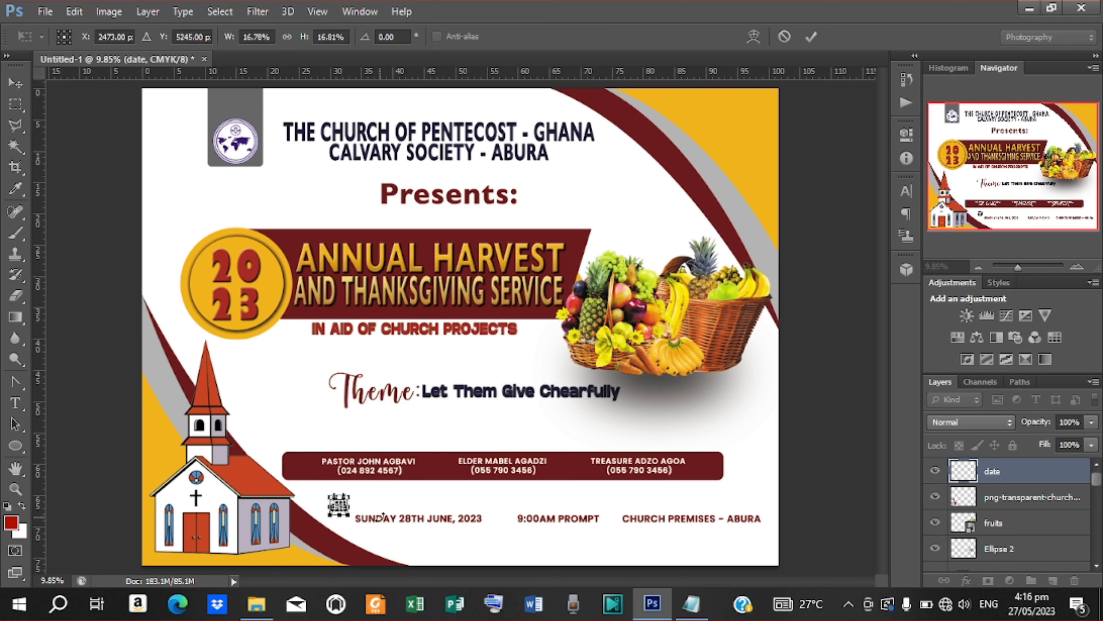
{"action": "key", "text": "Right"}
{"action": "key", "text": "Right"}
{"action": "key", "text": "Right"}
{"action": "key", "text": "Right"}
{"action": "key", "text": "Right"}
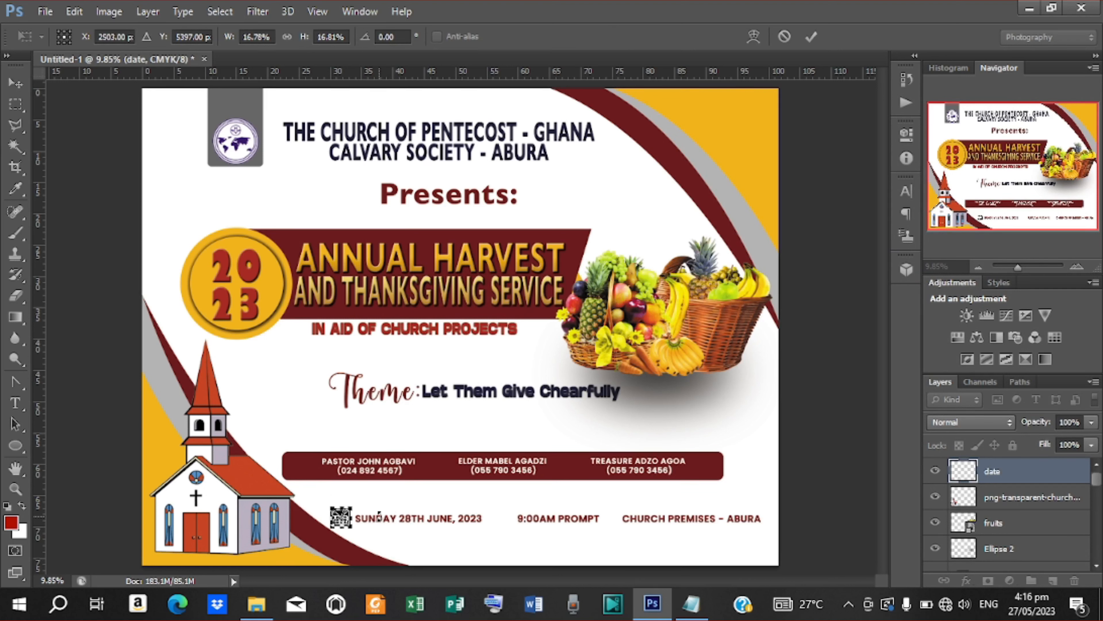
{"action": "key", "text": "Down"}
{"action": "key", "text": "Down"}
Step: Commit the calendar icon's position and start placing another image file
{"action": "key", "text": "Right"}
{"action": "key", "text": "Right"}
{"action": "key", "text": "Right"}
{"action": "key", "text": "Right"}
{"action": "key", "text": "Return"}
{"action": "left_click", "coordinate": [44, 12]}
{"action": "left_click", "coordinate": [61, 308]}
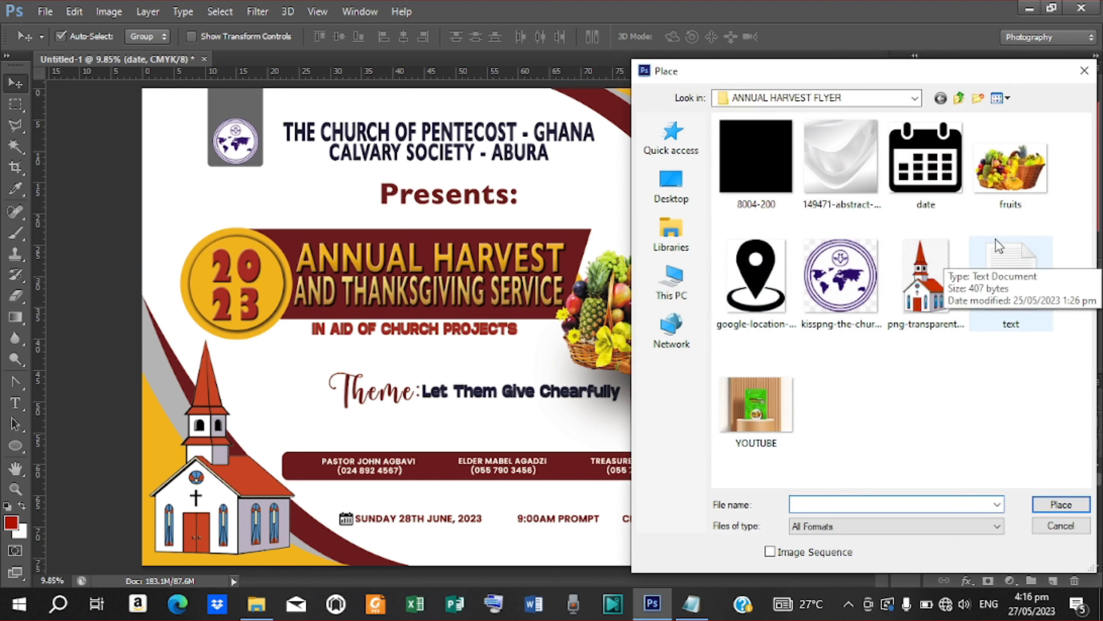
Step: Place the clock image 8004-200 and drag it down to the date line
{"action": "left_click", "coordinate": [756, 157]}
{"action": "left_click", "coordinate": [1061, 504]}
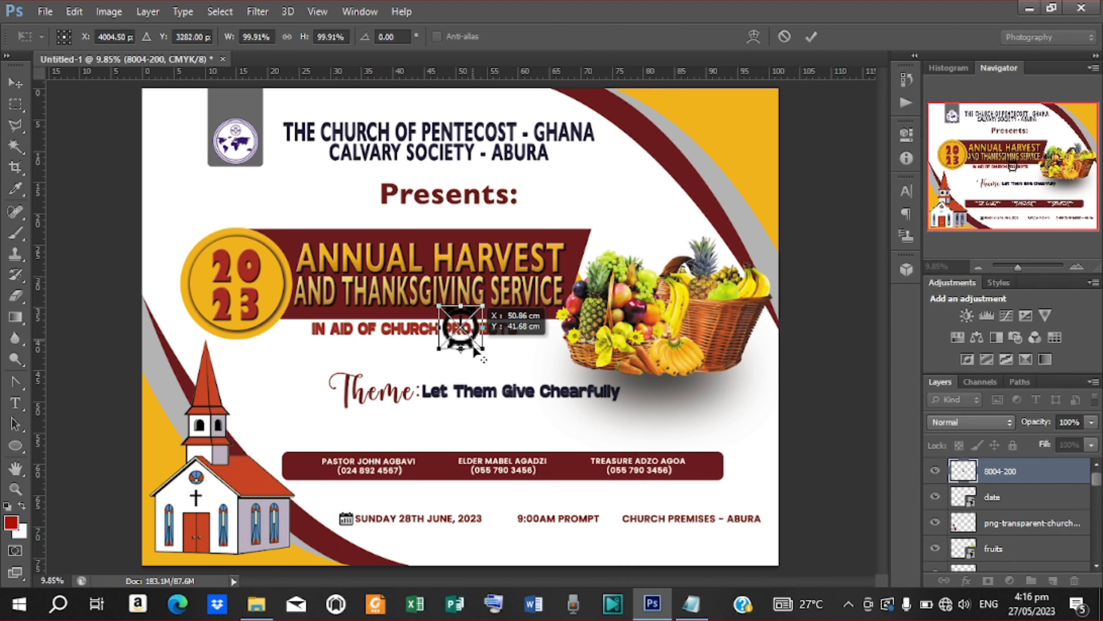
{"action": "left_click_drag", "start_coordinate": [472, 336], "coordinate": [511, 519]}
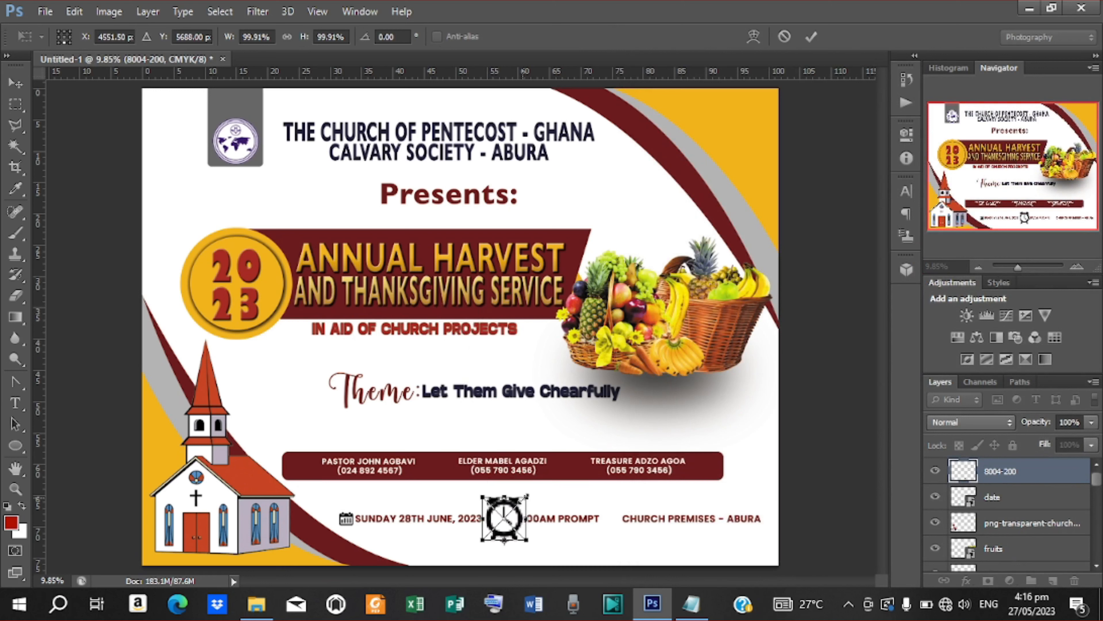
{"action": "key", "text": "Return"}
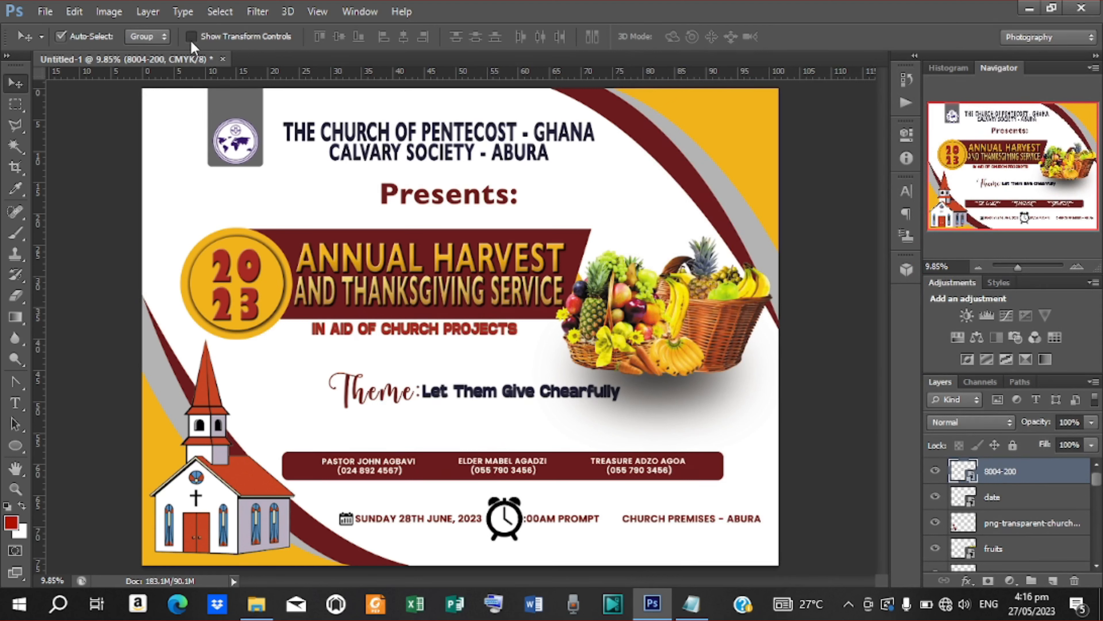
Step: Shrink the clock icon to fit just left of 9:00AM PROMPT, then reopen File > Place
{"action": "left_click", "coordinate": [191, 36]}
{"action": "left_click_drag", "start_coordinate": [522, 496], "coordinate": [511, 509]}
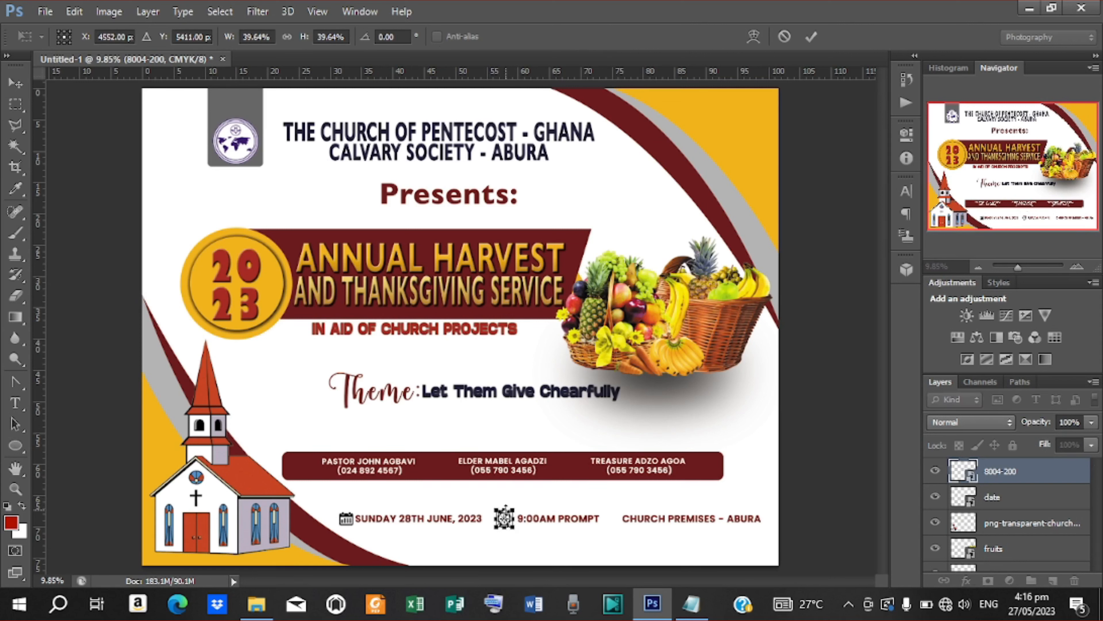
{"action": "left_click", "coordinate": [812, 37]}
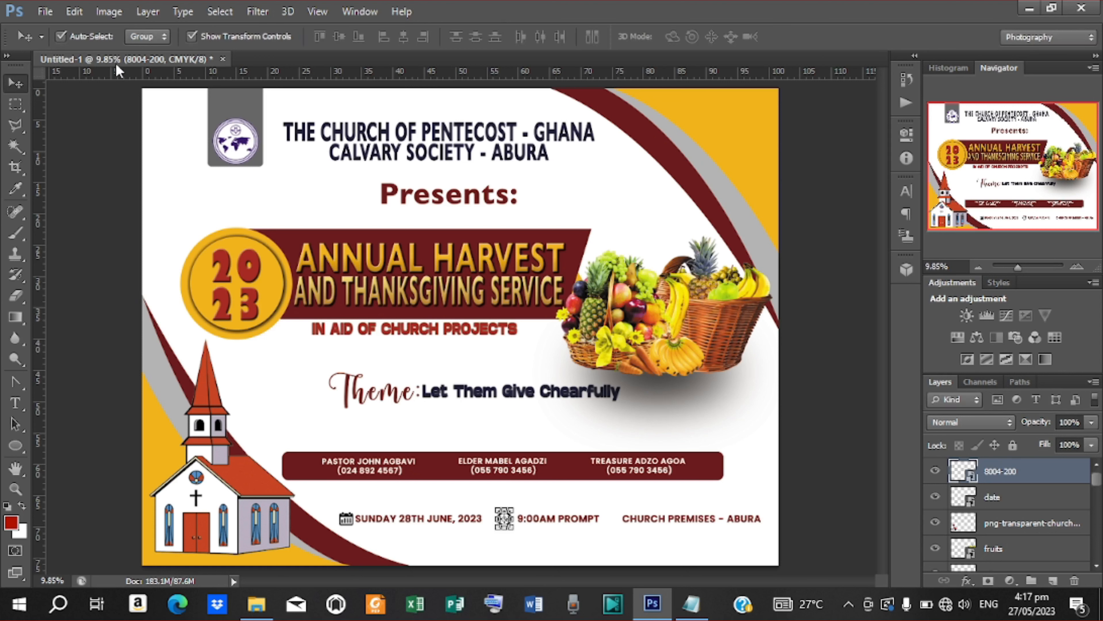
{"action": "left_click", "coordinate": [198, 32]}
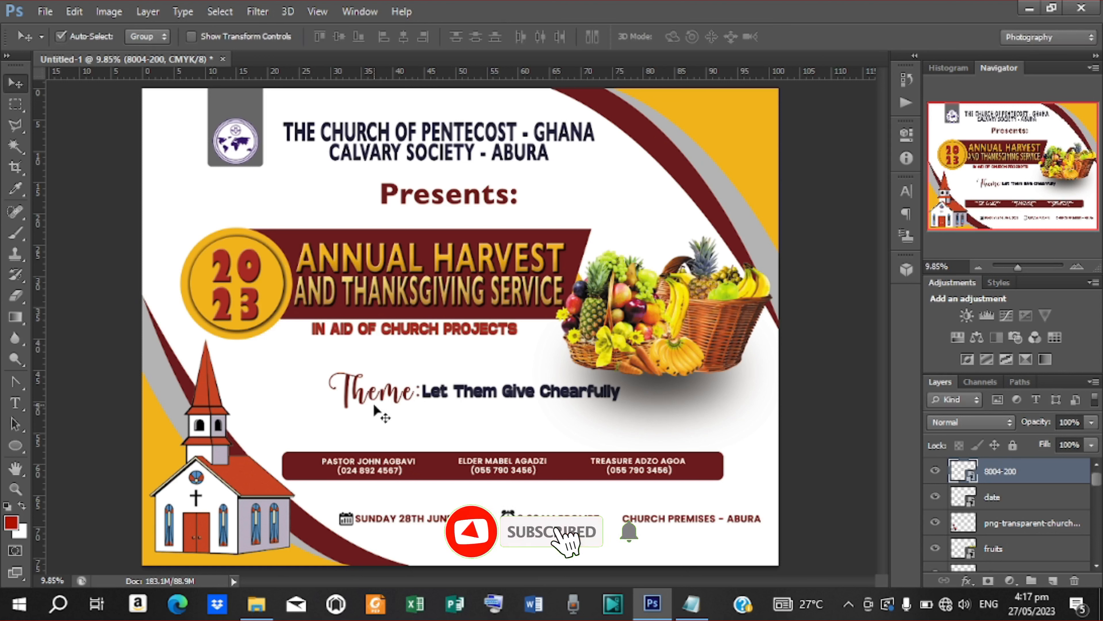
{"action": "left_click", "coordinate": [192, 37]}
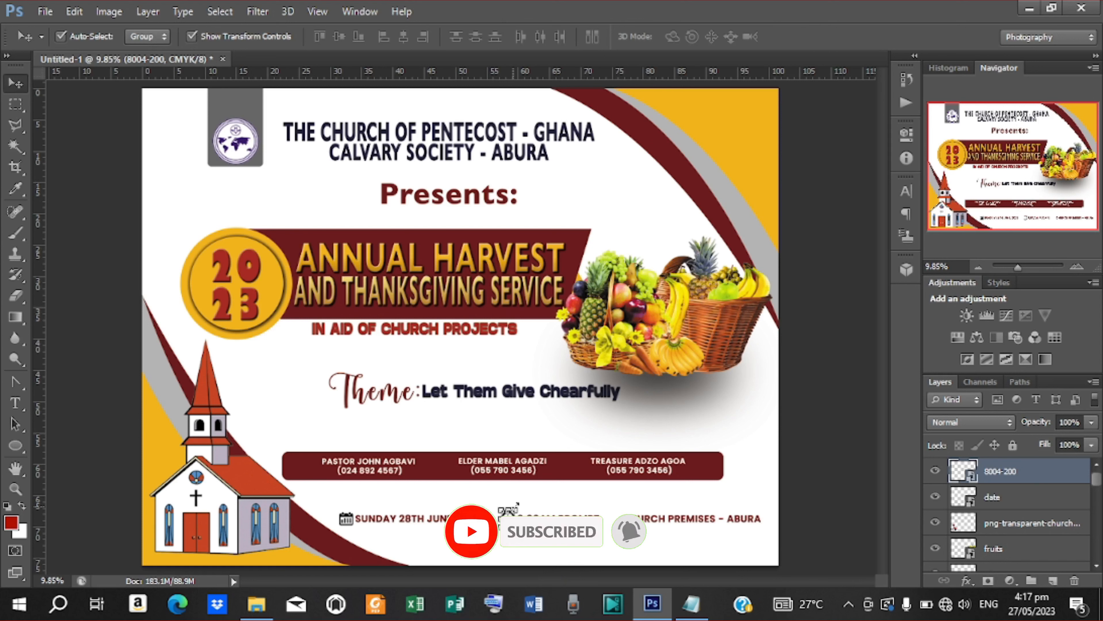
{"action": "left_click_drag", "start_coordinate": [518, 506], "coordinate": [515, 506]}
{"action": "left_click", "coordinate": [811, 36]}
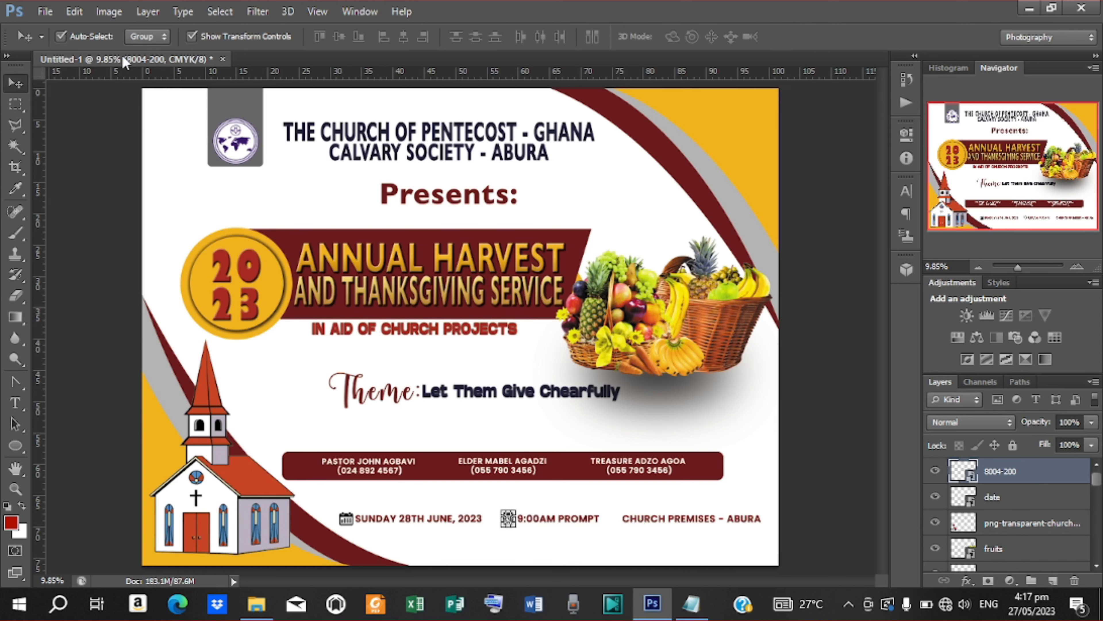
{"action": "left_click", "coordinate": [45, 11]}
{"action": "left_click", "coordinate": [109, 274]}
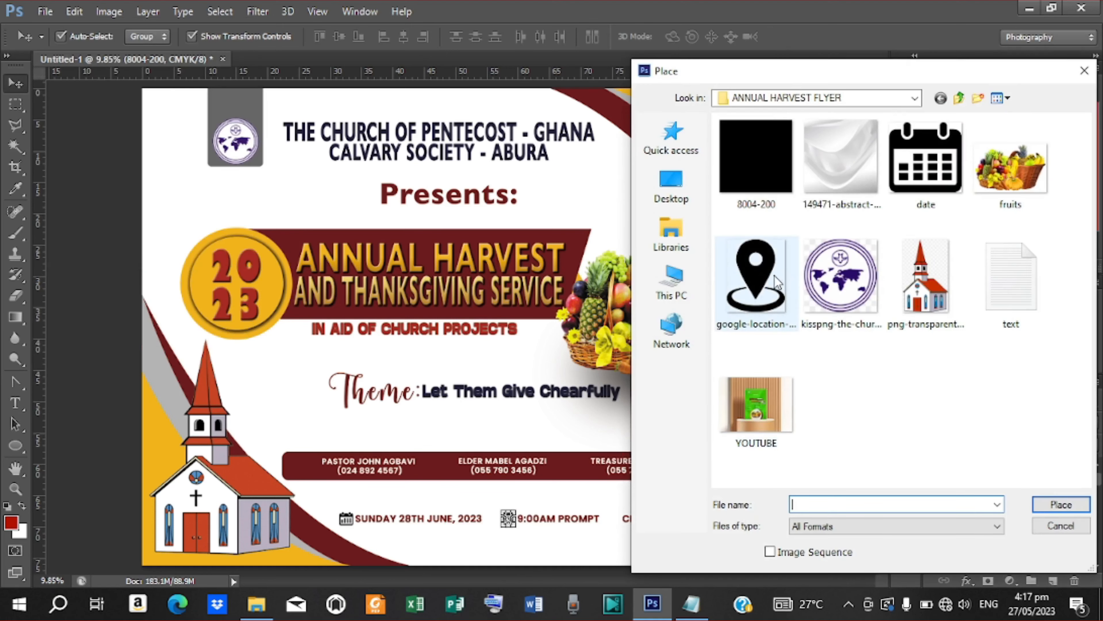
Step: Place google-location-icon-16 and scale the pin down to about 6%
{"action": "left_click", "coordinate": [778, 283]}
{"action": "left_click", "coordinate": [1061, 505]}
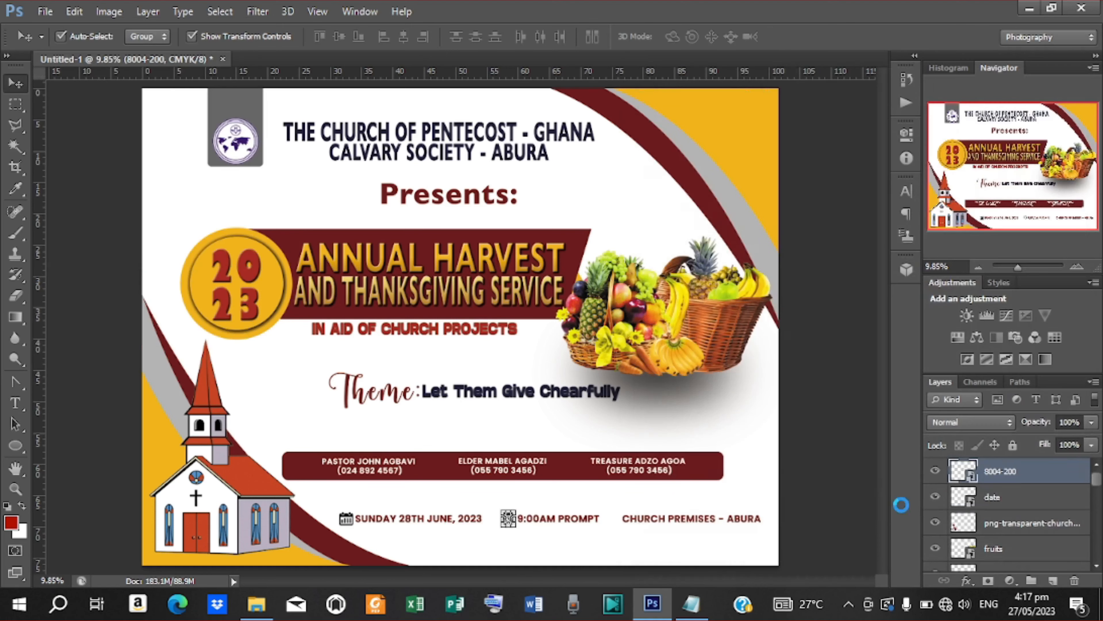
{"action": "left_click_drag", "start_coordinate": [484, 321], "coordinate": [618, 454]}
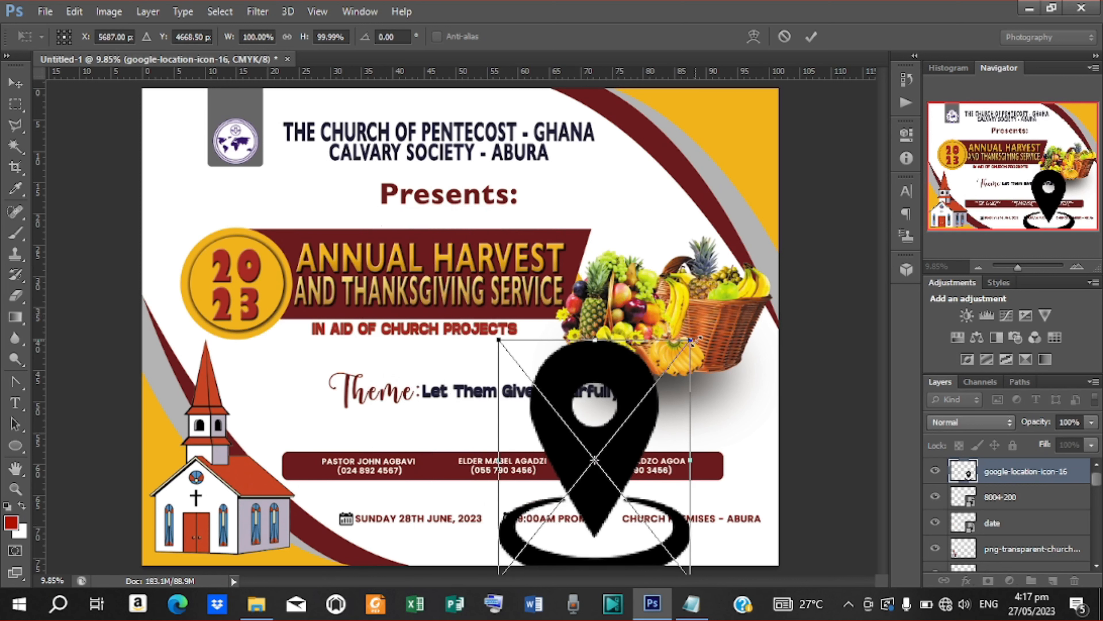
{"action": "left_click_drag", "start_coordinate": [691, 340], "coordinate": [622, 468]}
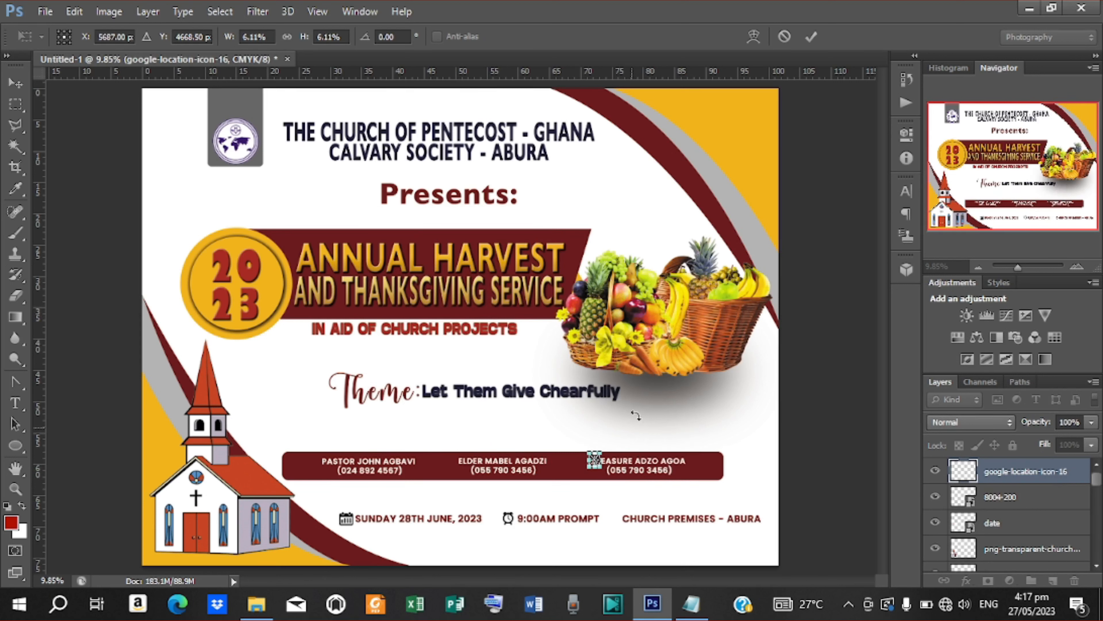
{"action": "left_click", "coordinate": [812, 36]}
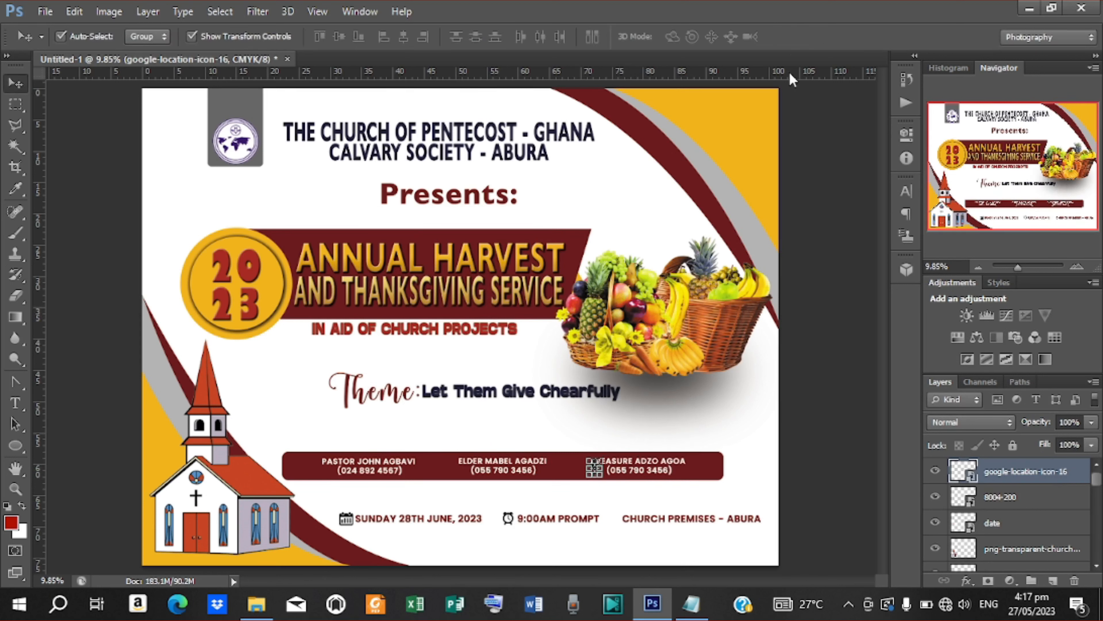
Step: Nudge the location pin with arrow keys beside CHURCH PREMISES - ABURA, then deselect it
{"action": "key", "text": "Down"}
{"action": "key", "text": "Down"}
{"action": "key", "text": "Down"}
{"action": "key", "text": "Down"}
{"action": "key", "text": "Down"}
{"action": "key", "text": "Down"}
{"action": "key", "text": "Down"}
{"action": "key", "text": "Down"}
{"action": "key", "text": "Down"}
{"action": "key", "text": "Down"}
{"action": "key", "text": "Down"}
{"action": "key", "text": "Down"}
{"action": "key", "text": "Down"}
{"action": "key", "text": "Down"}
{"action": "key", "text": "Down"}
{"action": "key", "text": "Down"}
{"action": "key", "text": "Down"}
{"action": "key", "text": "Down"}
{"action": "key", "text": "Down"}
{"action": "key", "text": "Down"}
{"action": "left_click", "coordinate": [194, 38]}
{"action": "key", "text": "shift+Down"}
{"action": "key", "text": "shift+Down"}
{"action": "key", "text": "shift+Down"}
{"action": "key", "text": "shift+Down"}
{"action": "key", "text": "shift+Down"}
{"action": "key", "text": "shift+Down"}
{"action": "key", "text": "shift+Down"}
{"action": "key", "text": "shift+Down"}
{"action": "key", "text": "shift+Down"}
{"action": "key", "text": "shift+Down"}
{"action": "key", "text": "shift+Down"}
{"action": "key", "text": "shift+Down"}
{"action": "key", "text": "shift+Down"}
{"action": "key", "text": "shift+Down"}
{"action": "key", "text": "shift+Down"}
{"action": "key", "text": "shift+Down"}
{"action": "key", "text": "shift+Down"}
{"action": "key", "text": "shift+Down"}
{"action": "key", "text": "shift+Down"}
{"action": "key", "text": "shift+Down"}
{"action": "key", "text": "shift+Right"}
{"action": "key", "text": "shift+Right"}
{"action": "key", "text": "shift+Right"}
{"action": "key", "text": "shift+Right"}
{"action": "key", "text": "shift+Right"}
{"action": "key", "text": "shift+Right"}
{"action": "key", "text": "shift+Right"}
{"action": "key", "text": "shift+Right"}
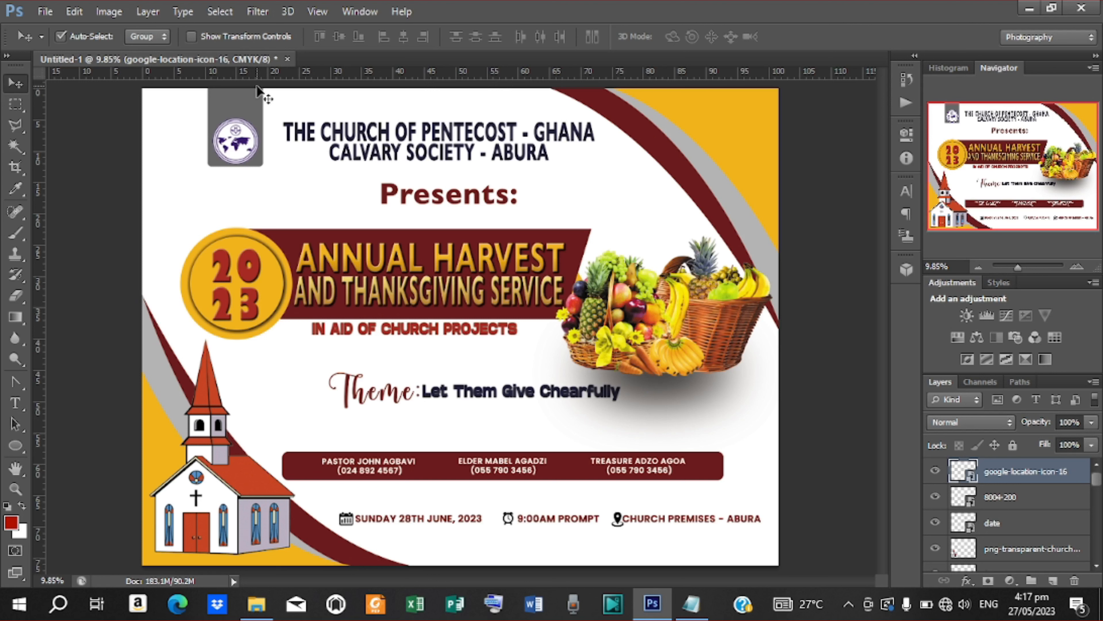
{"action": "key", "text": "shift+Right"}
{"action": "left_click", "coordinate": [191, 36]}
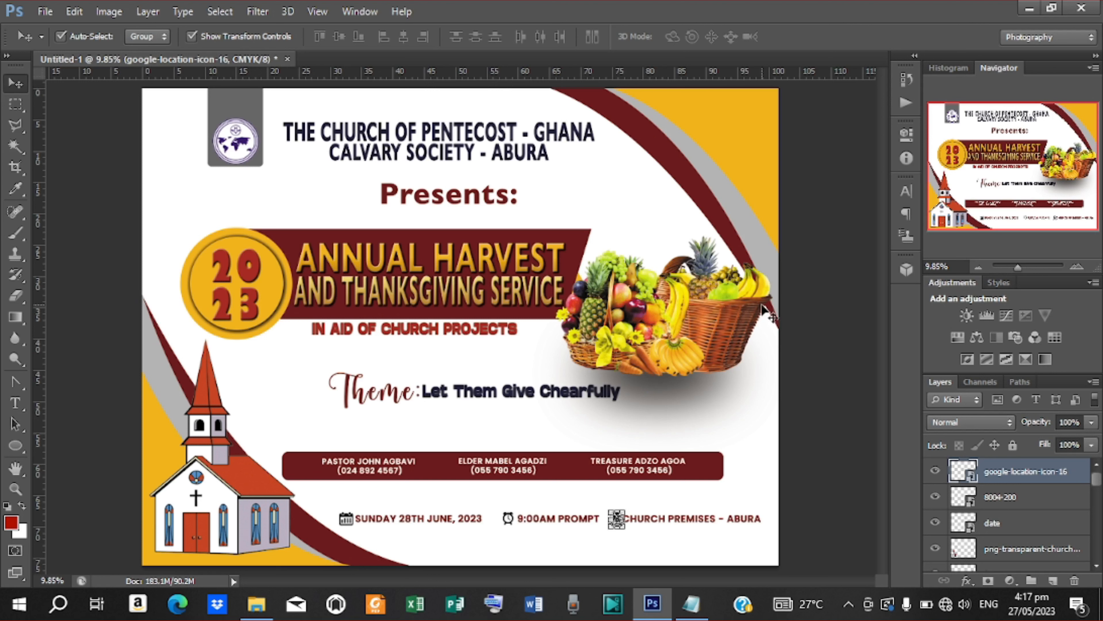
{"action": "left_click", "coordinate": [826, 314]}
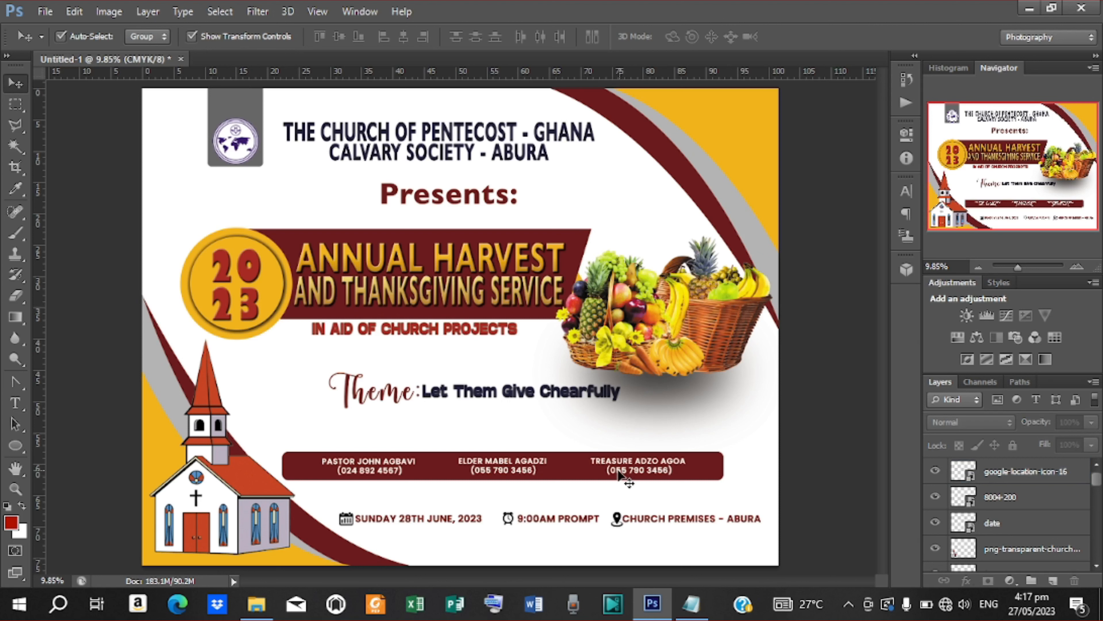